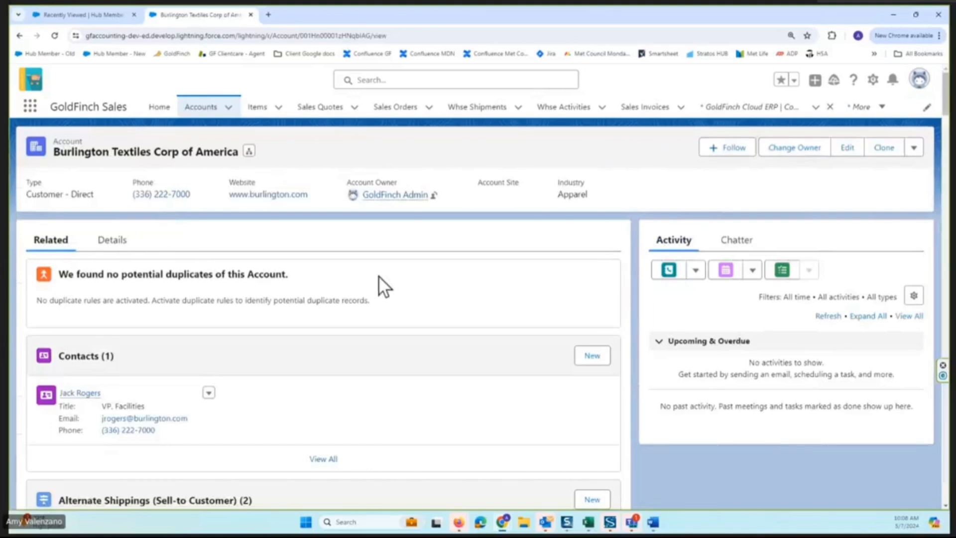
# Examine the GFERP settings and address fields in the Burlington Textiles Corp of America account details.
pyautogui.click(115, 241)
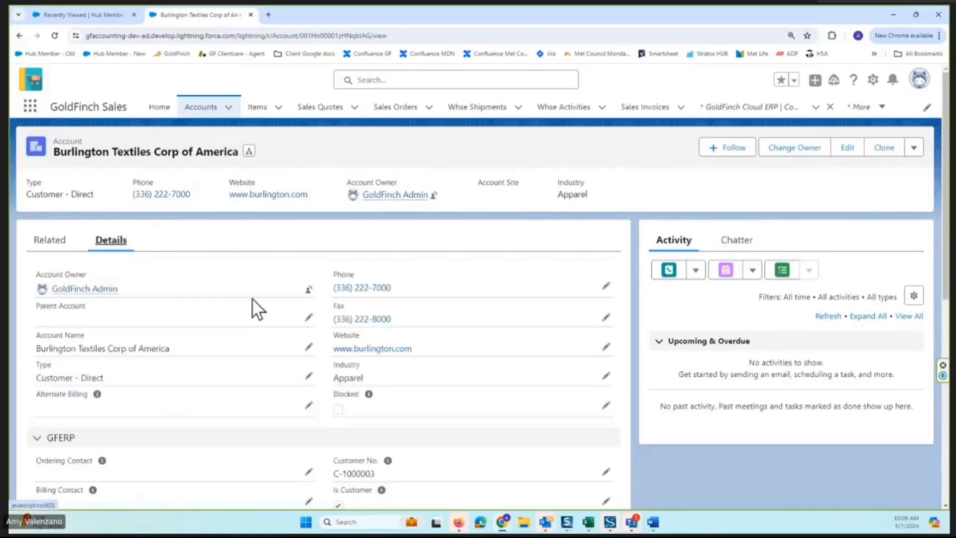
pyautogui.scroll(-4, 253, 298)
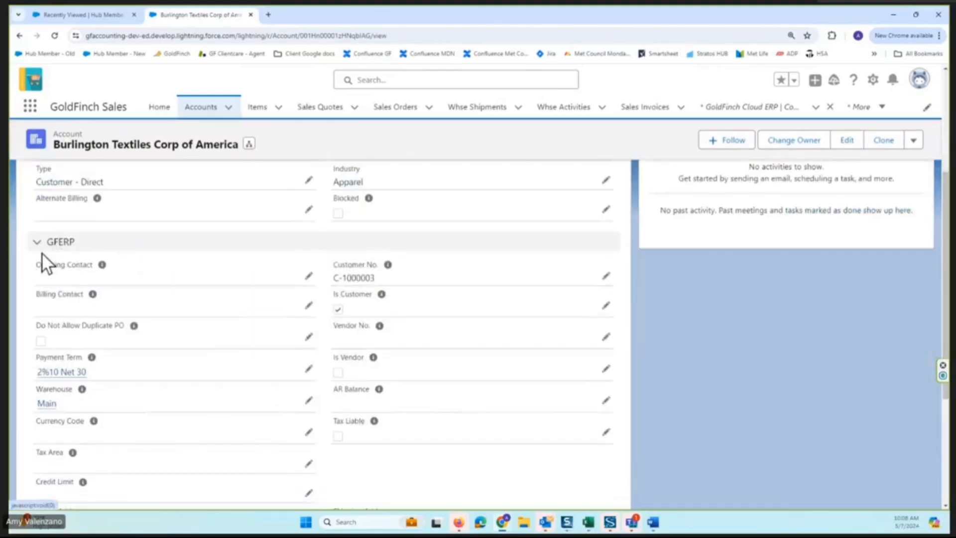
pyautogui.scroll(-2, 241, 292)
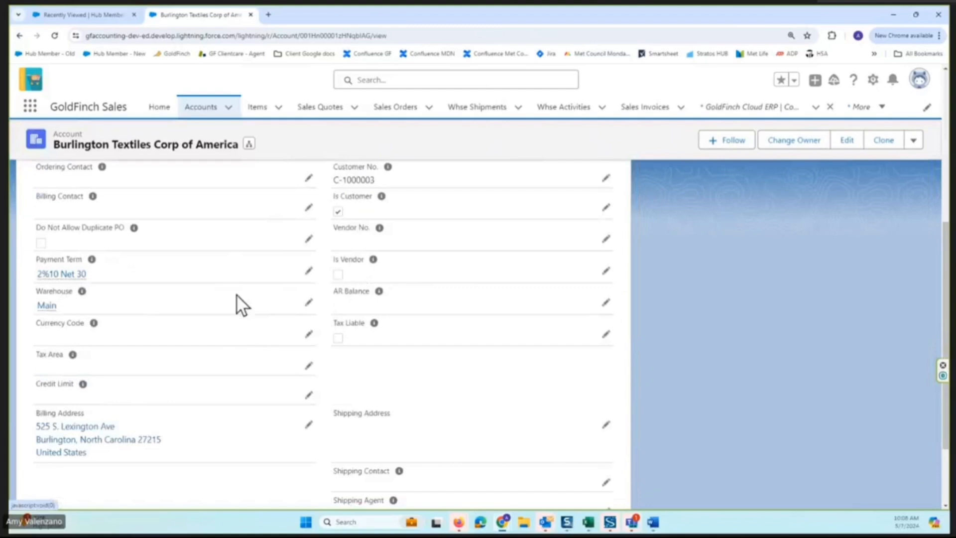
pyautogui.scroll(-2, 244, 344)
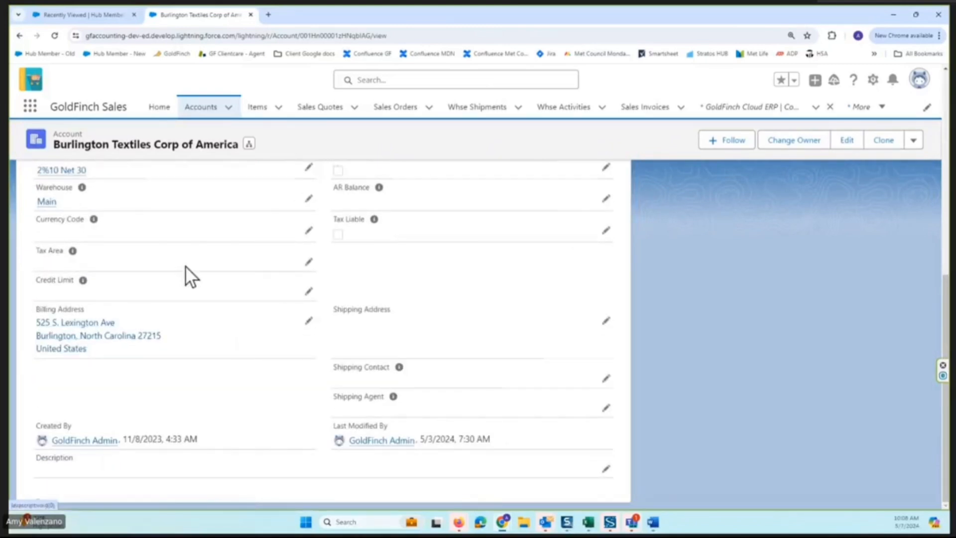
pyautogui.scroll(2, 180, 217)
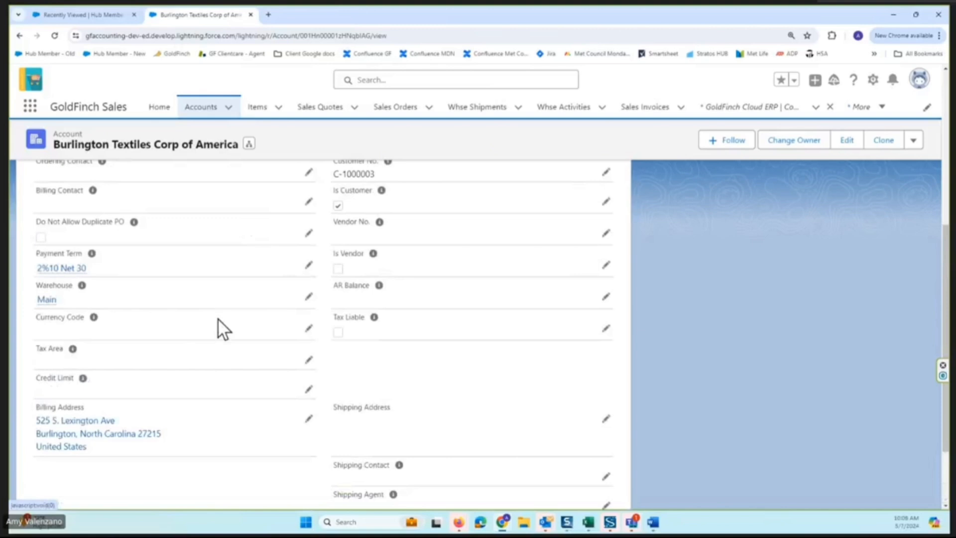
pyautogui.scroll(4, 218, 320)
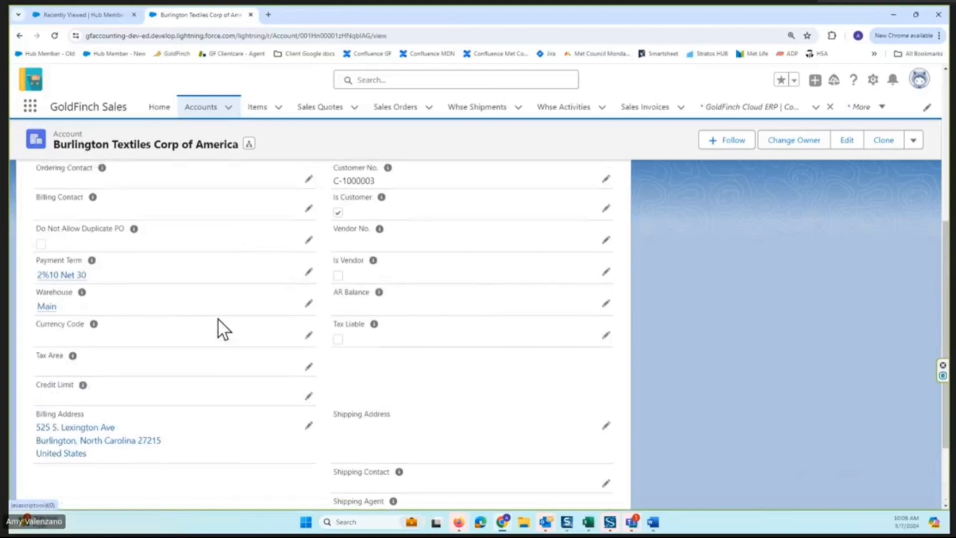
pyautogui.scroll(2, 218, 319)
# Check the account's related contacts and alternate shippings, and the billing and shipping addresses in its details.
pyautogui.click(56, 235)
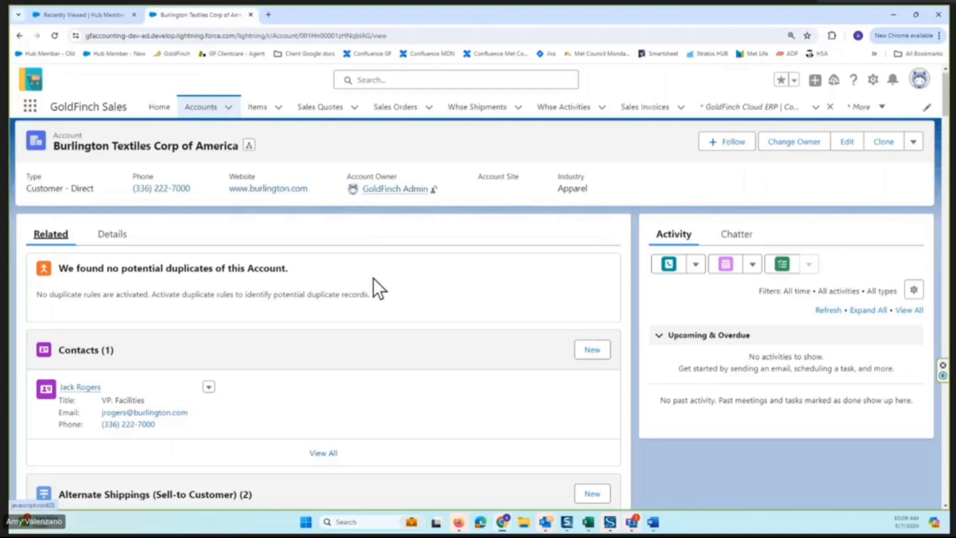
pyautogui.scroll(-4, 374, 278)
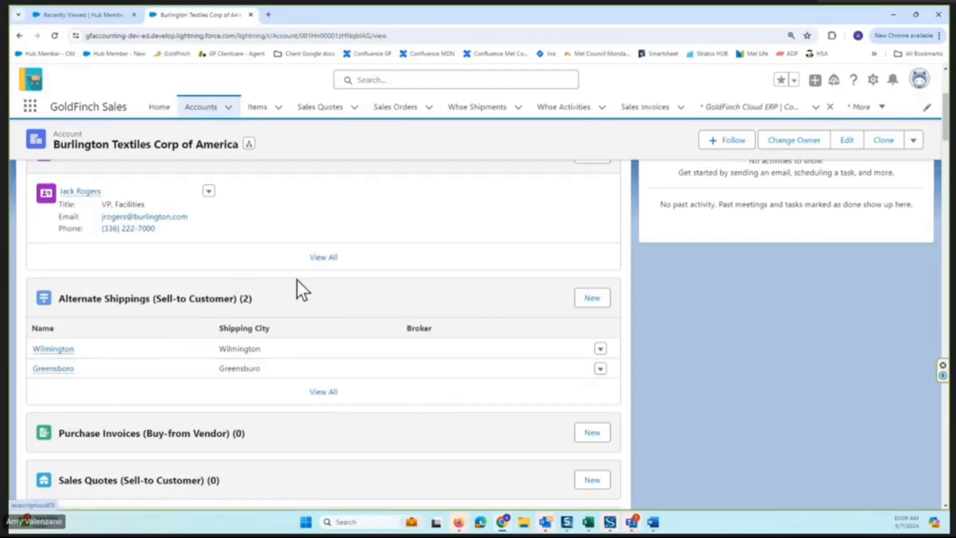
pyautogui.scroll(4, 296, 279)
pyautogui.click(112, 234)
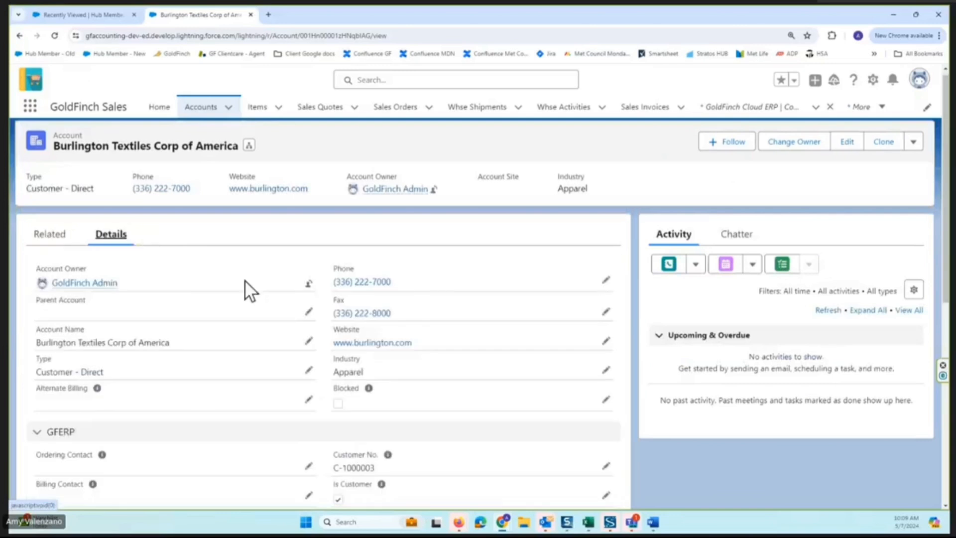
pyautogui.scroll(-6, 192, 271)
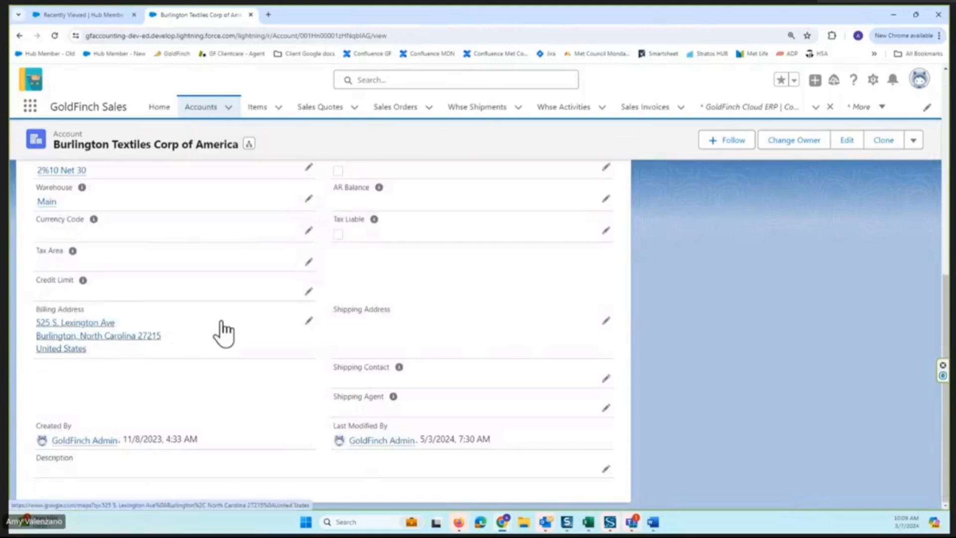
pyautogui.scroll(10, 223, 333)
# Open the account's Wilmington alternate shipping record and examine its address, tax, shipping agent and delivery fields.
pyautogui.click(47, 240)
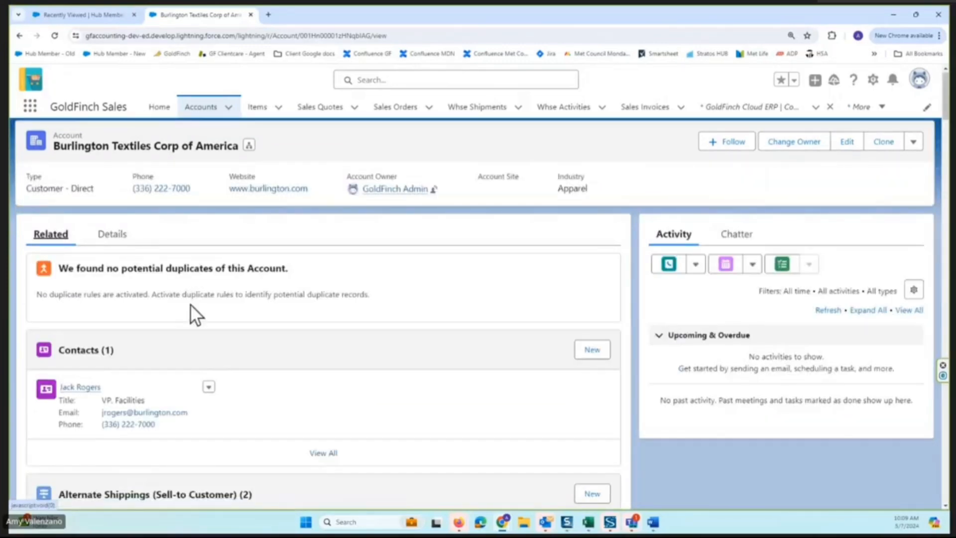
pyautogui.scroll(-2, 191, 309)
pyautogui.scroll(-2, 192, 304)
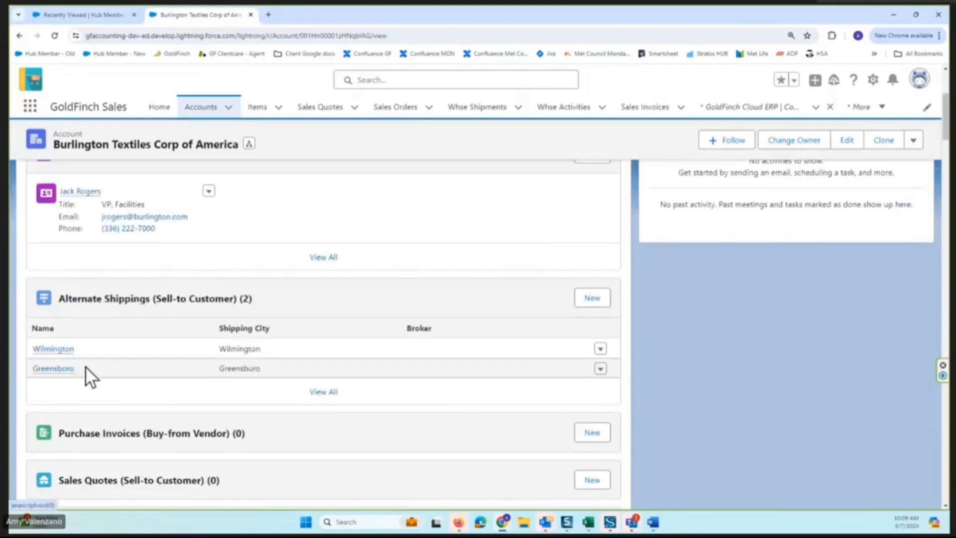
pyautogui.click(59, 350)
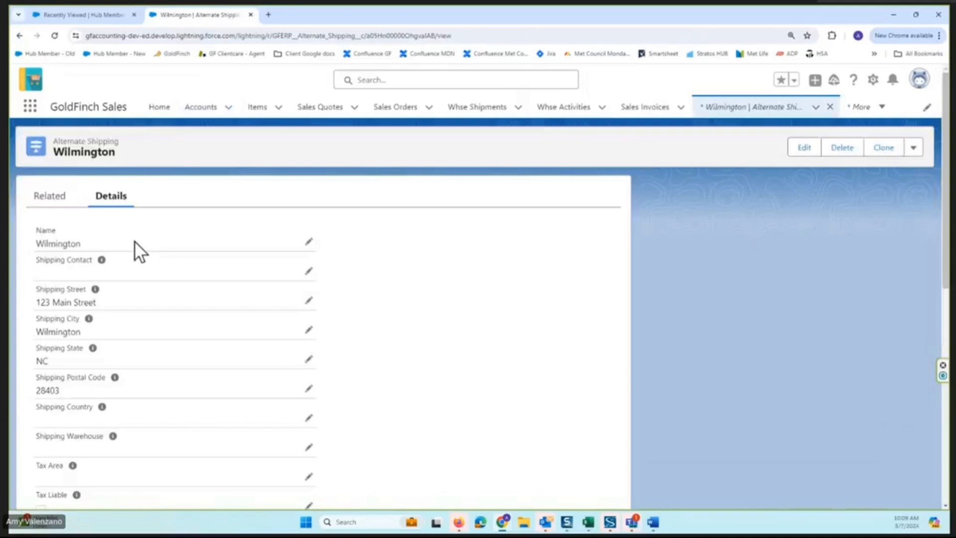
pyautogui.scroll(-2, 134, 254)
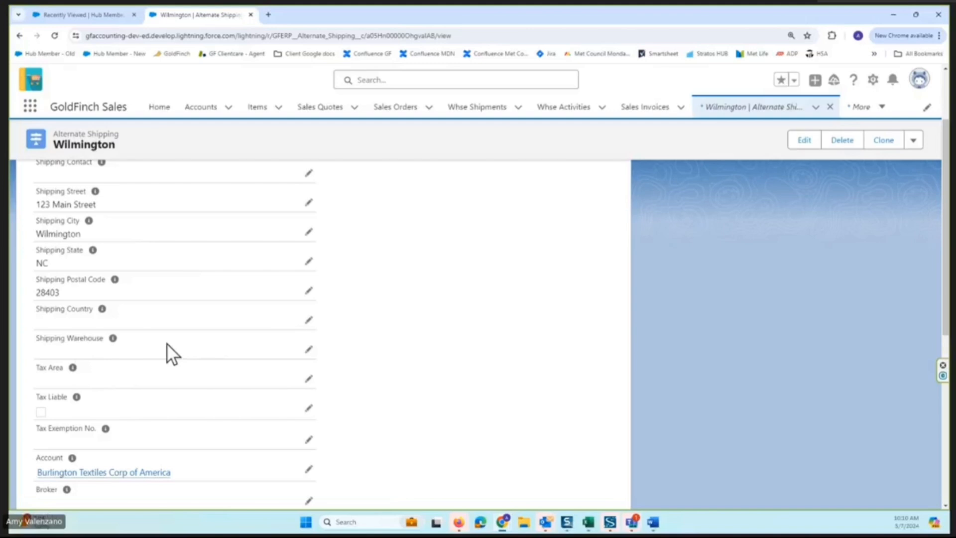
pyautogui.scroll(-2, 168, 344)
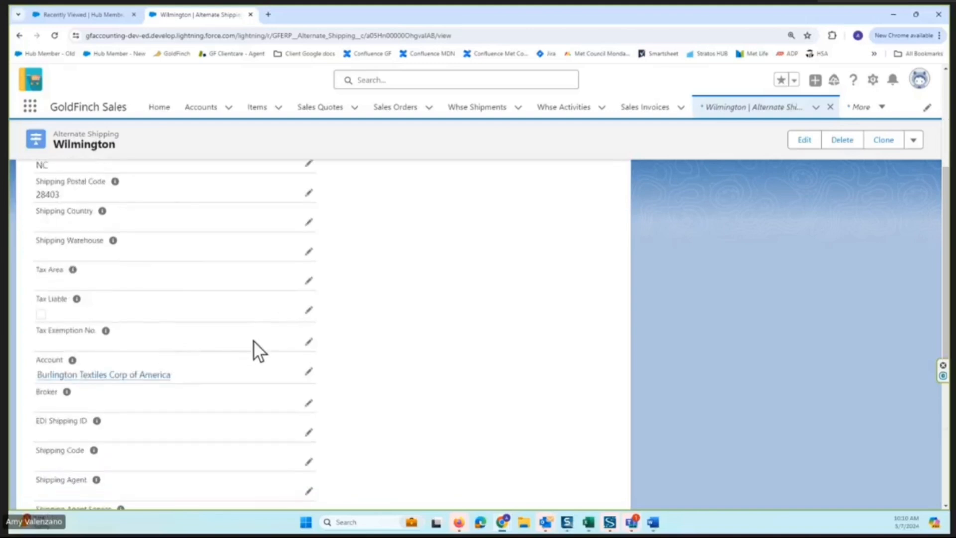
pyautogui.scroll(-2, 253, 340)
pyautogui.scroll(-2, 255, 342)
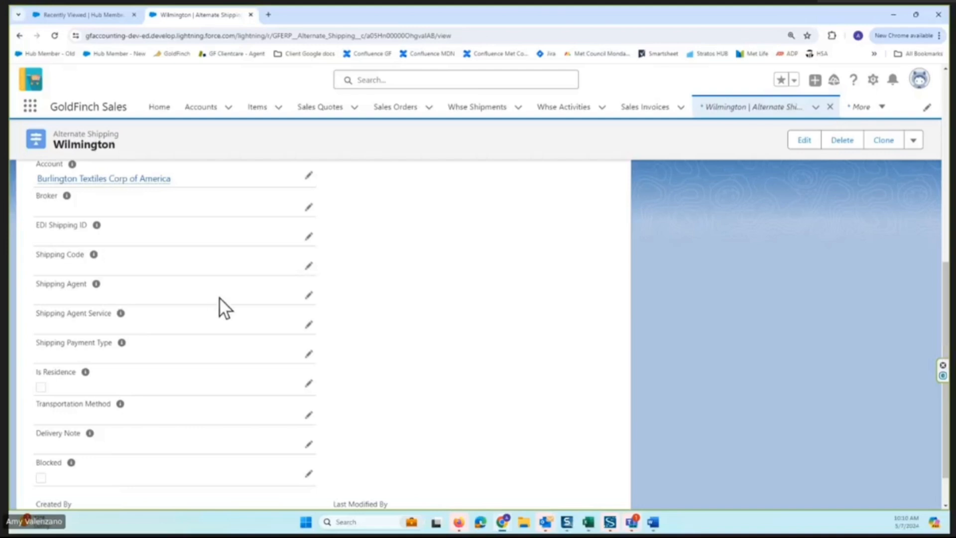
pyautogui.scroll(-1, 378, 350)
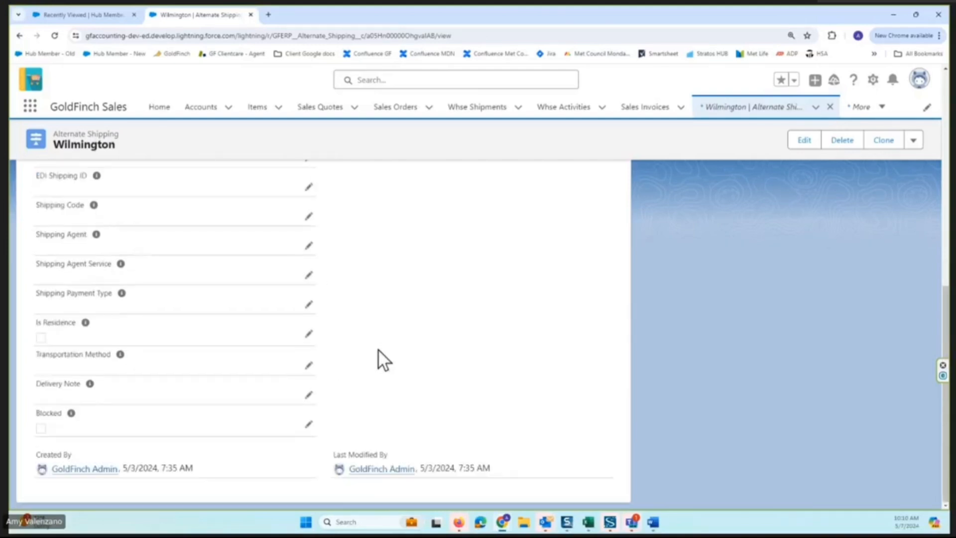
pyautogui.scroll(2, 378, 348)
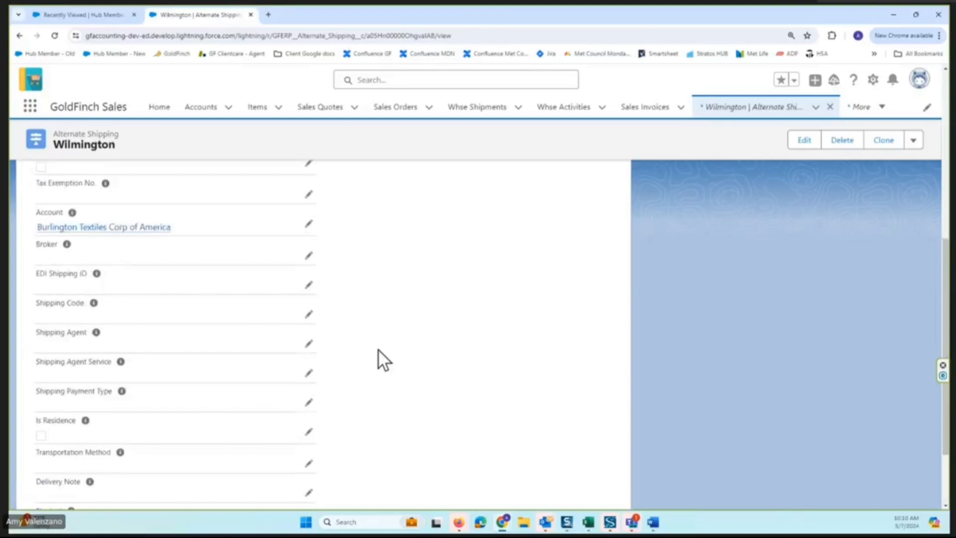
pyautogui.scroll(2, 309, 264)
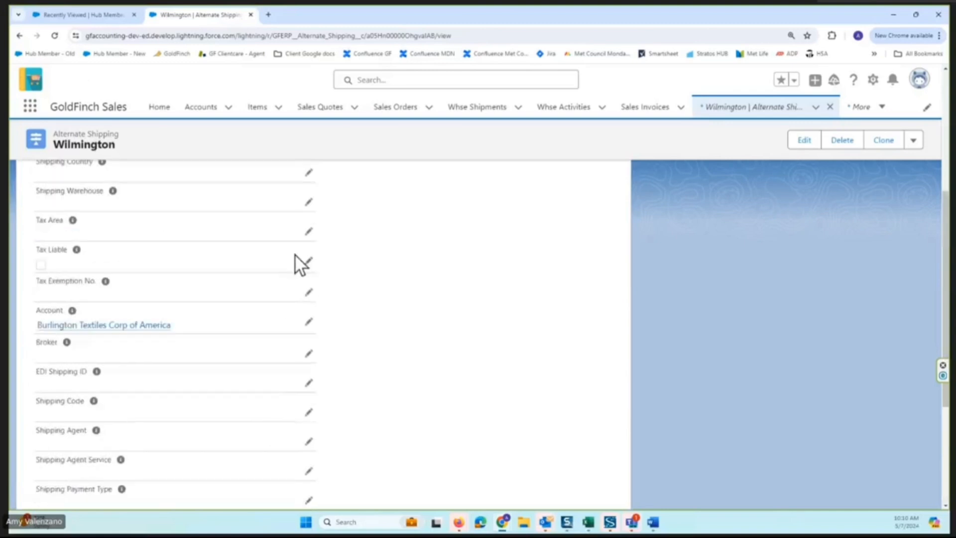
# Return to the Burlington Textiles account and review its related sales orders, sales invoices and warehouse shipments.
pyautogui.click(20, 36)
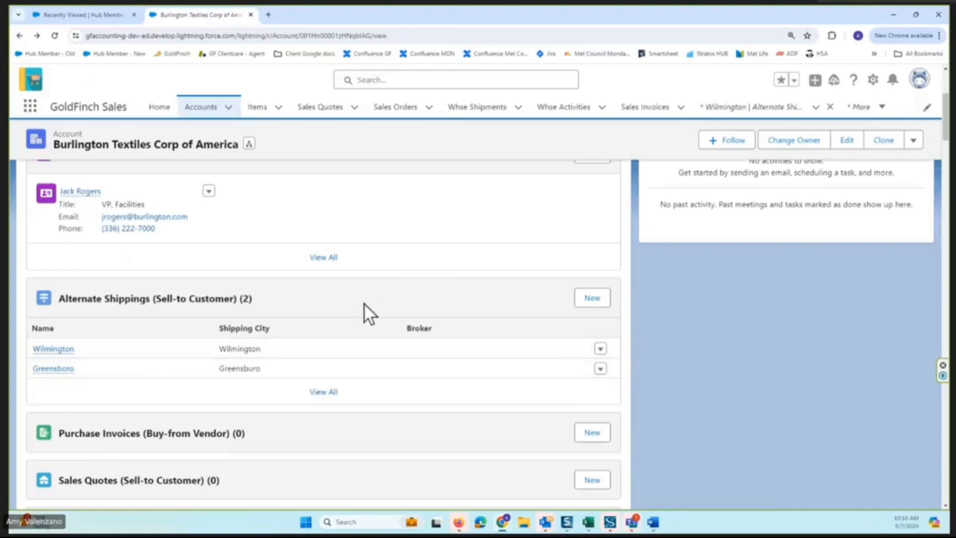
pyautogui.scroll(-8, 399, 302)
pyautogui.scroll(2, 264, 238)
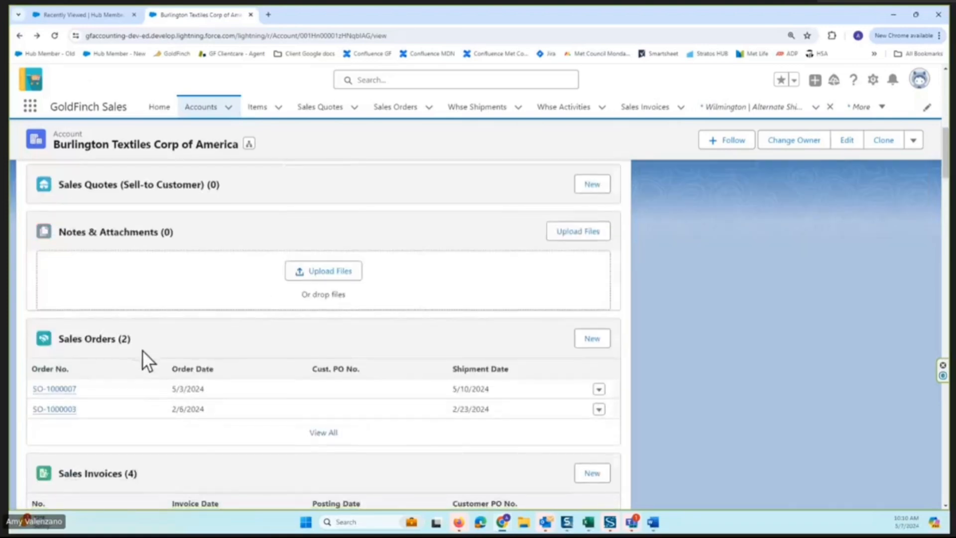
pyautogui.scroll(-2, 142, 350)
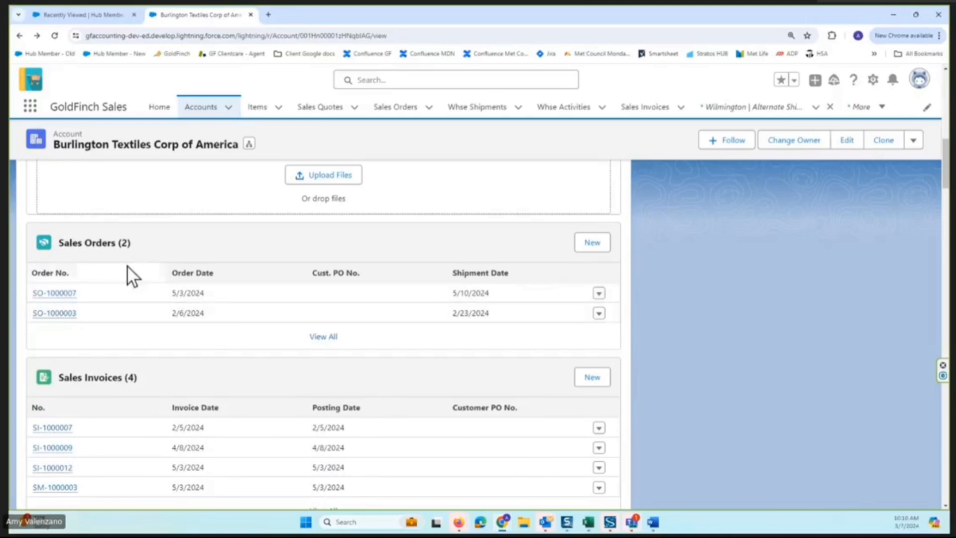
pyautogui.scroll(-2, 207, 331)
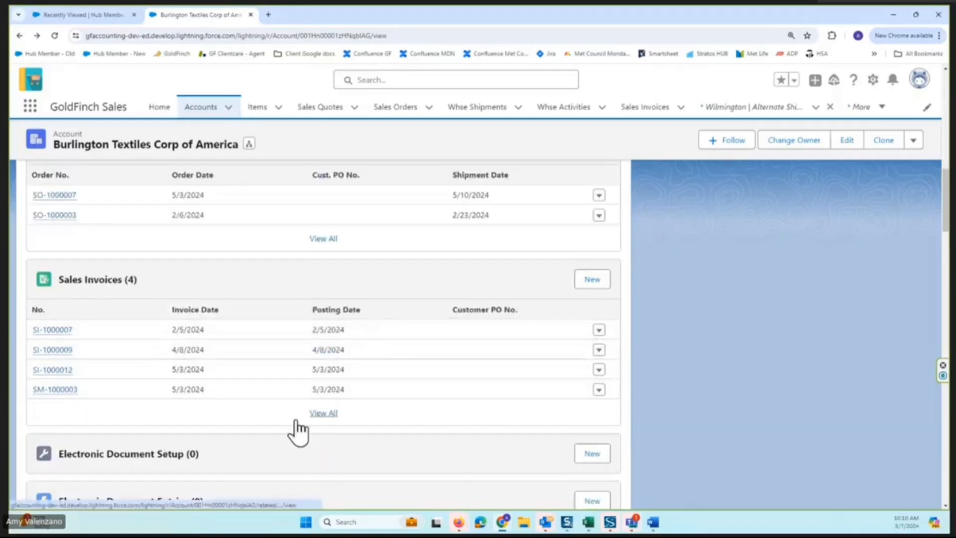
pyautogui.scroll(-6, 296, 419)
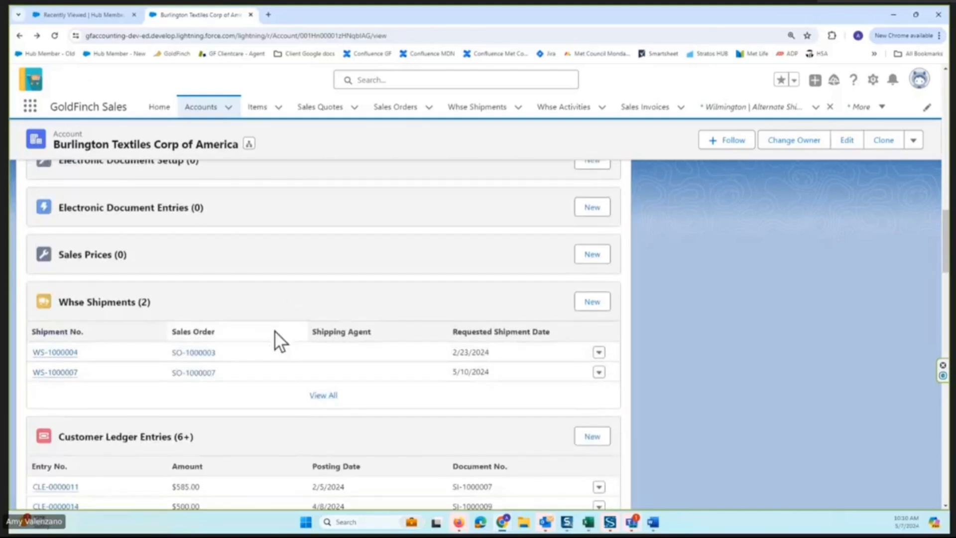
# View the account's complete list of customer ledger entries and return to the account record.
pyautogui.scroll(-4, 259, 311)
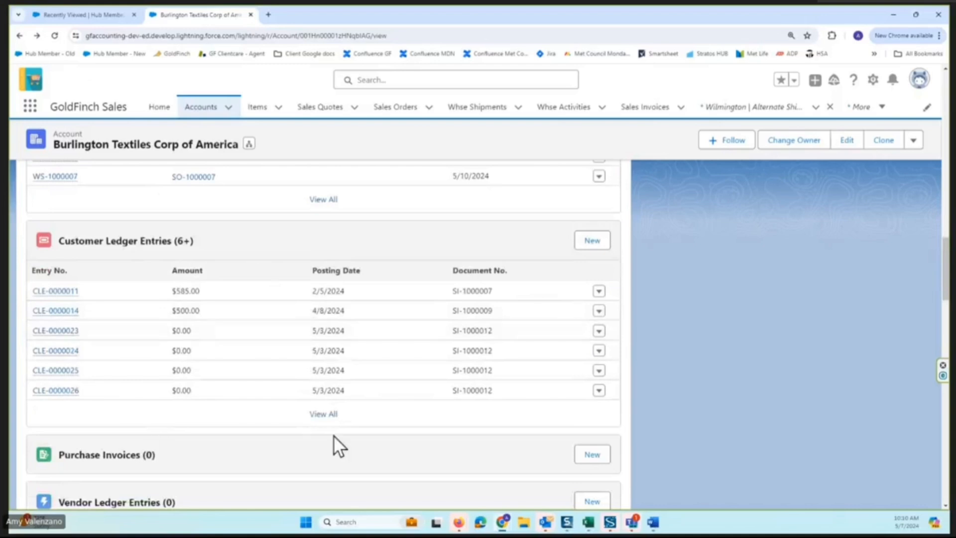
pyautogui.click(323, 414)
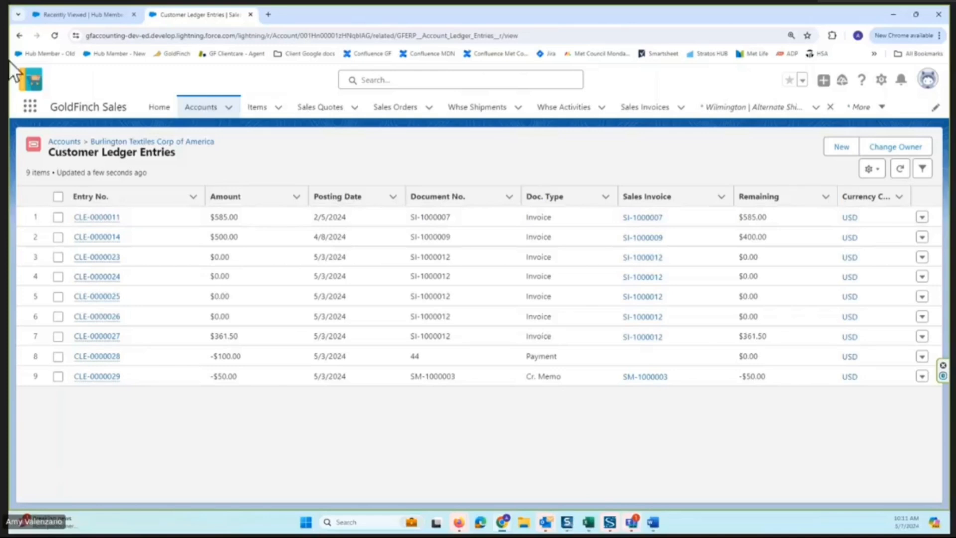
pyautogui.click(20, 36)
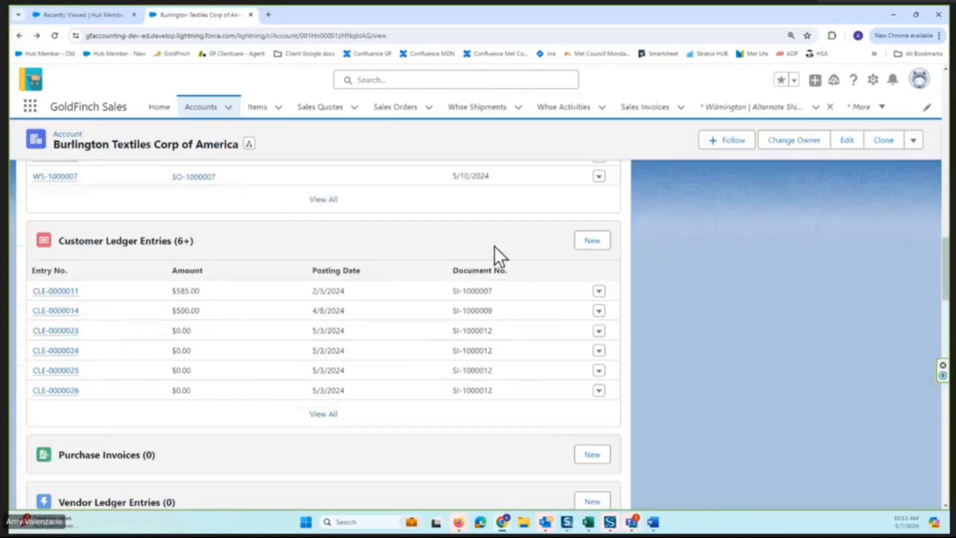
# Generate the Customer AR Aging report as a PDF as of 5/7/2024 with print detail, and return to the account.
pyautogui.click(916, 142)
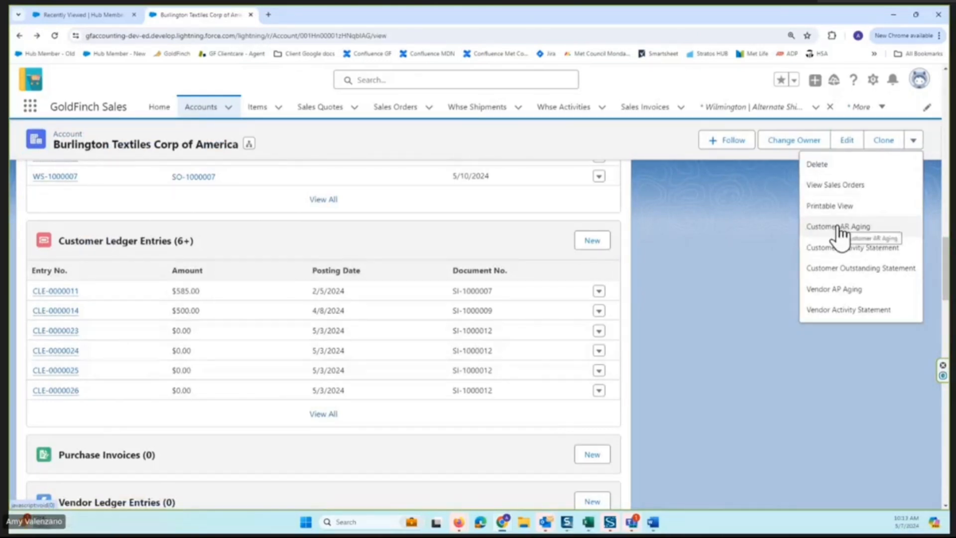
pyautogui.click(822, 227)
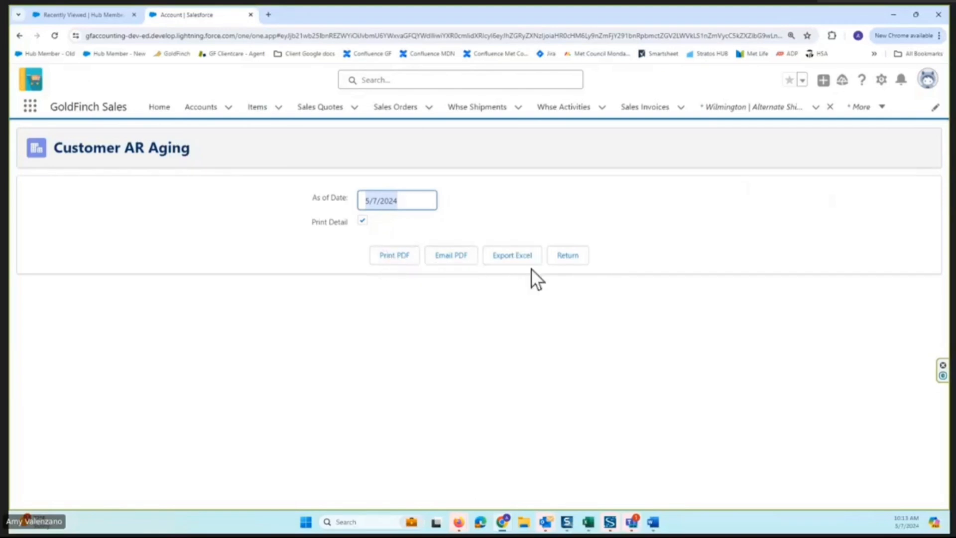
pyautogui.click(392, 259)
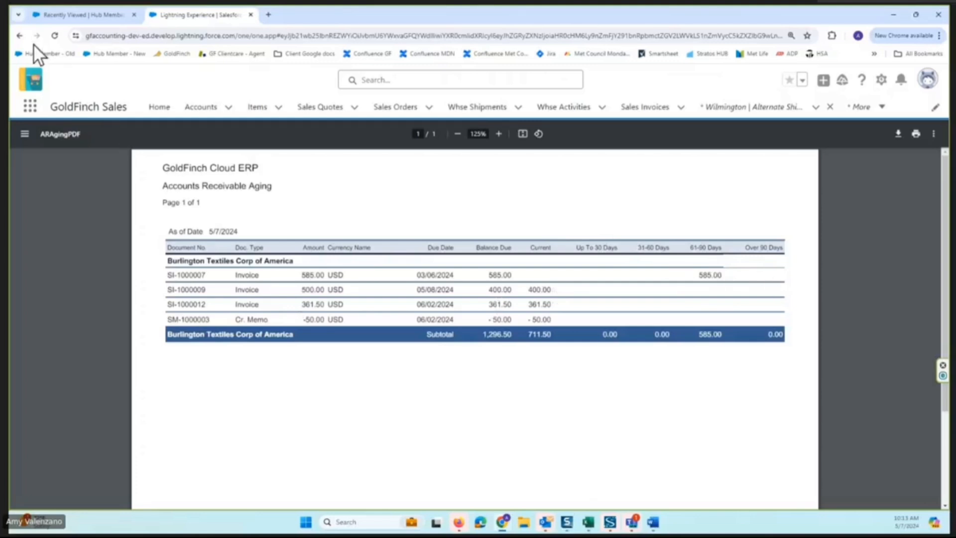
pyautogui.click(19, 36)
# Generate the Customer Activity Statement PDF for invoices from 5/7/2023 to 5/7/2024, and return to the account.
pyautogui.click(845, 251)
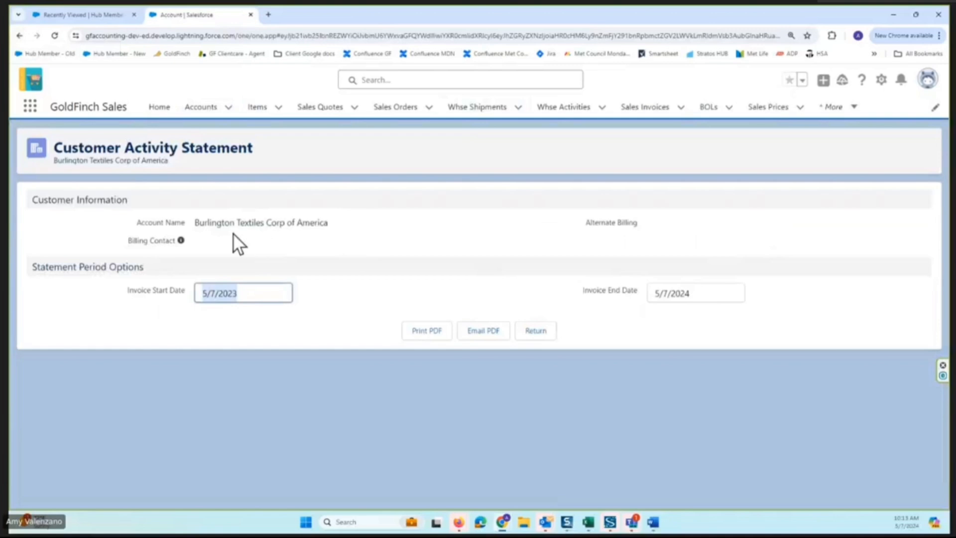
pyautogui.click(427, 333)
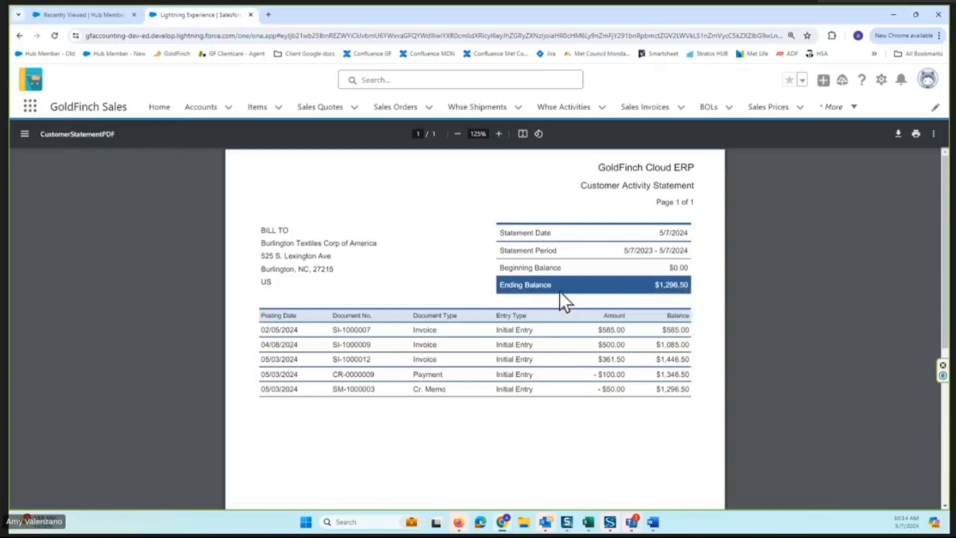
pyautogui.click(20, 36)
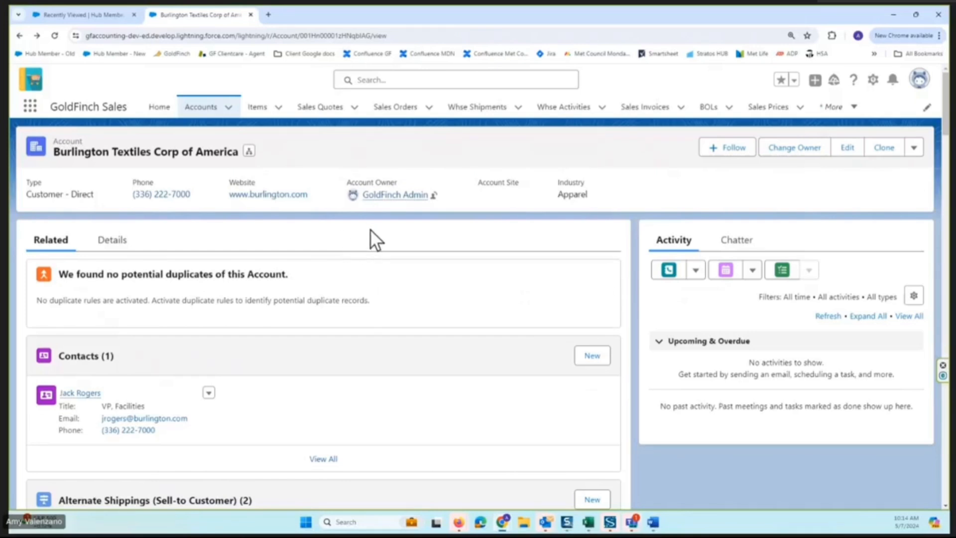
# Open the sales price record SP-0000000 for item DEMO-7000 from the list of all sales prices.
pyautogui.click(767, 112)
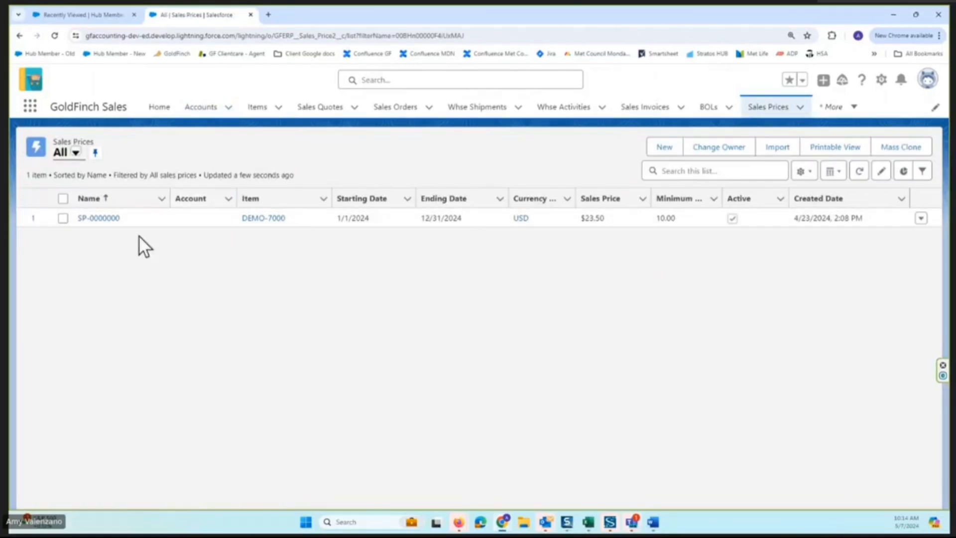
pyautogui.click(96, 218)
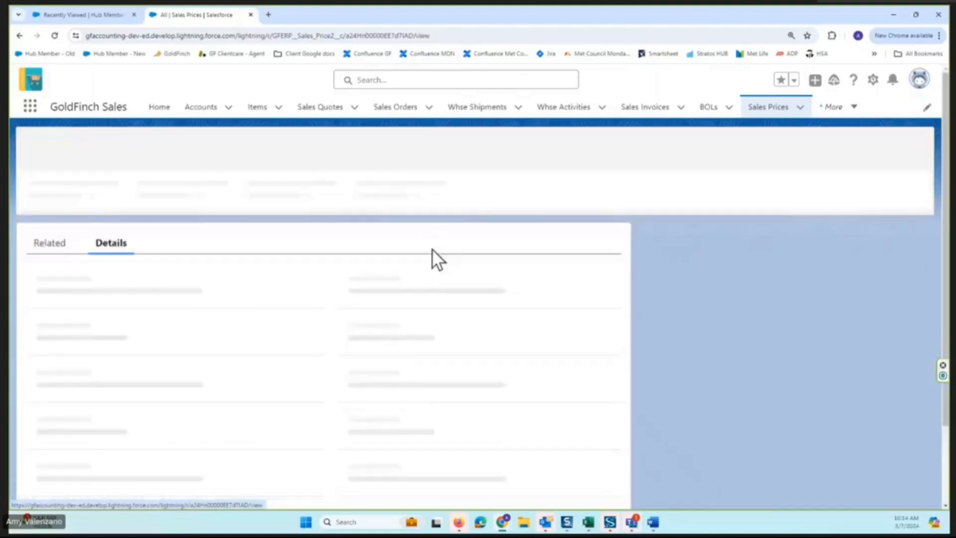
# Open the sales price record for editing and examine its fields, including the available Pricing Type options.
pyautogui.click(803, 150)
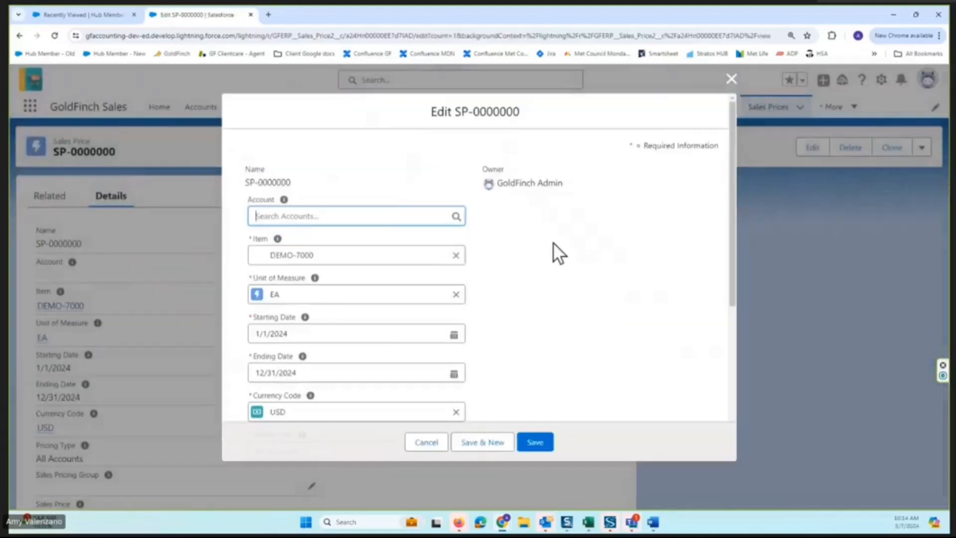
pyautogui.moveTo(284, 200)
pyautogui.scroll(-2, 471, 253)
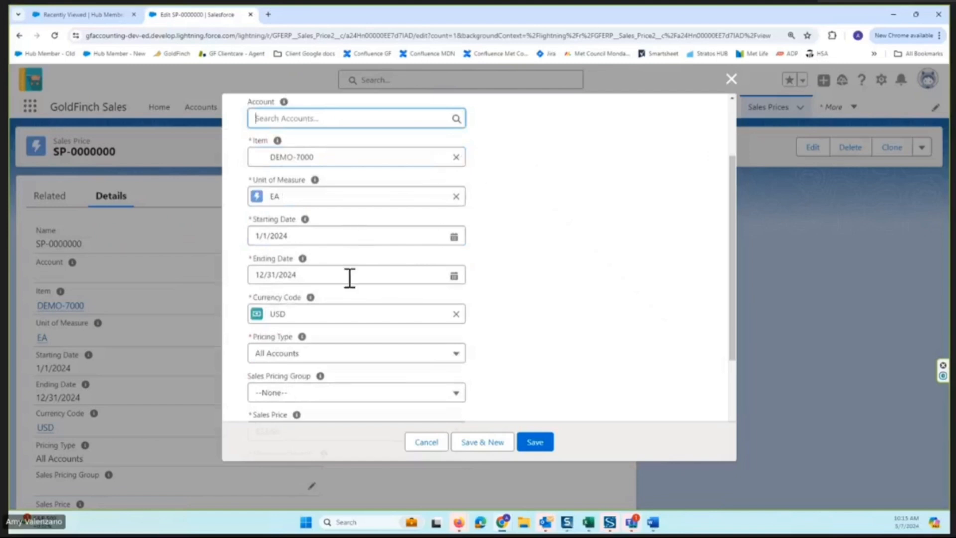
pyautogui.scroll(-1, 533, 270)
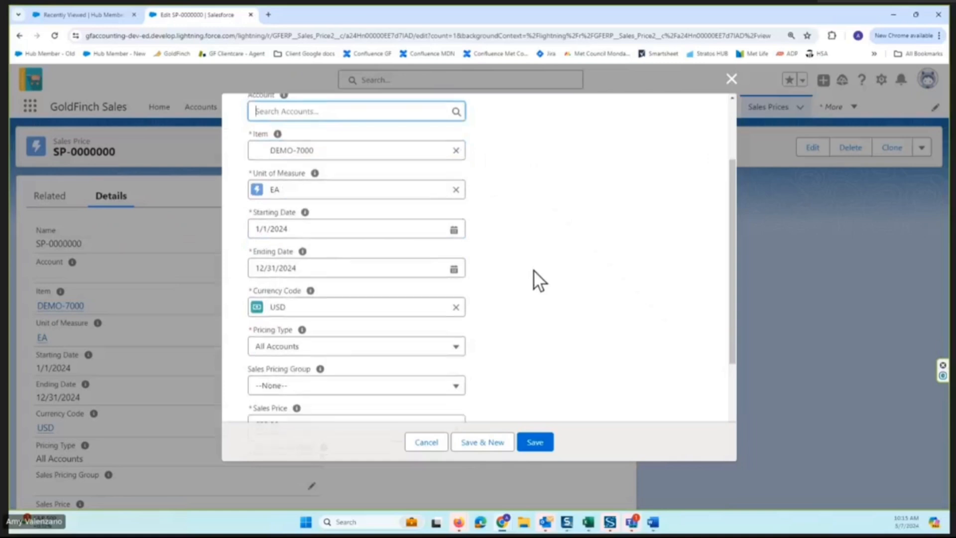
pyautogui.scroll(-2, 533, 270)
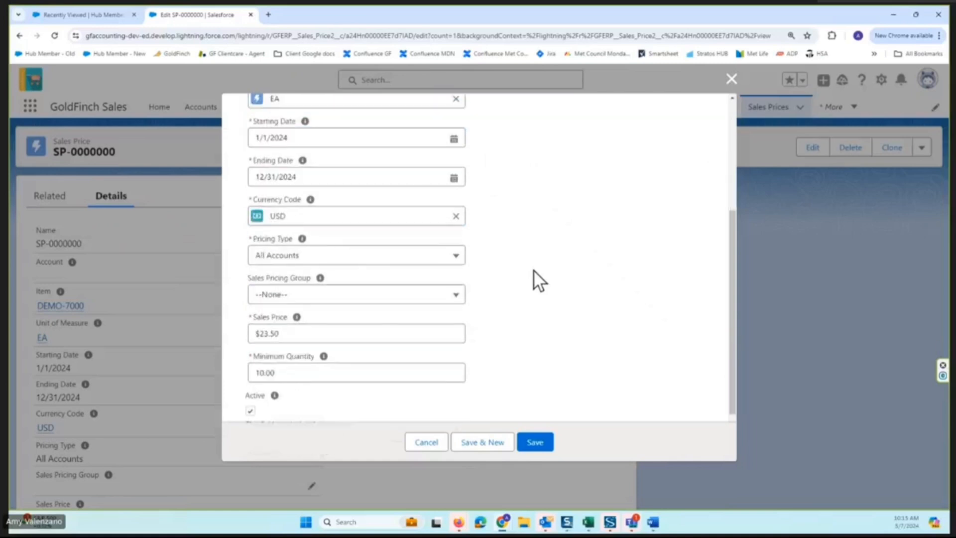
pyautogui.click(351, 260)
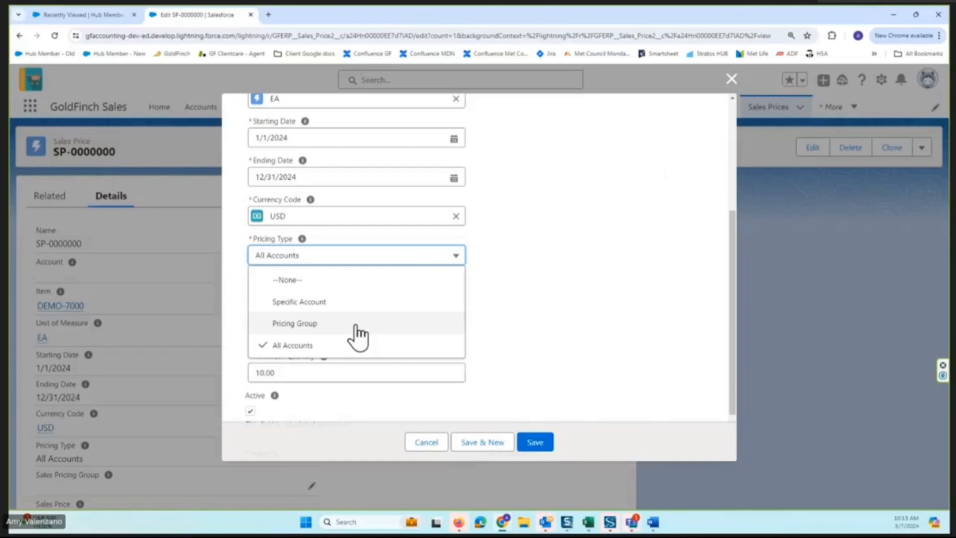
pyautogui.click(538, 283)
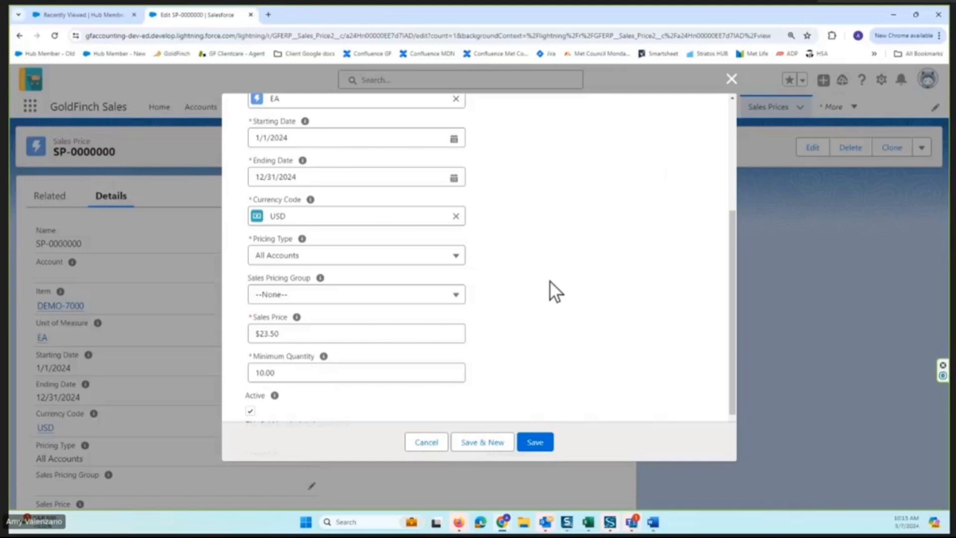
# Review the sales price's item, dates, price and minimum quantity, close the form without saving, and return to the Sales Prices list.
pyautogui.scroll(5, 548, 280)
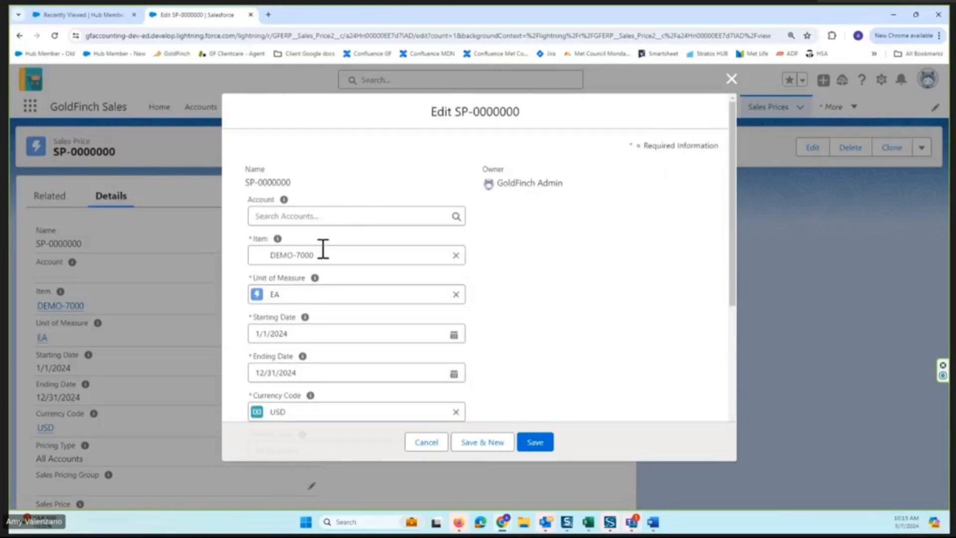
pyautogui.scroll(-4, 504, 259)
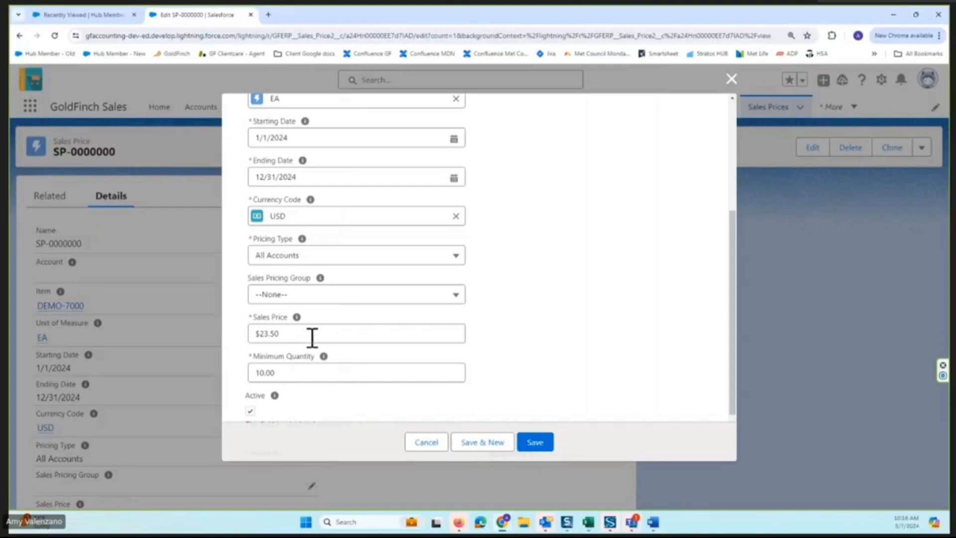
pyautogui.scroll(-3, 540, 329)
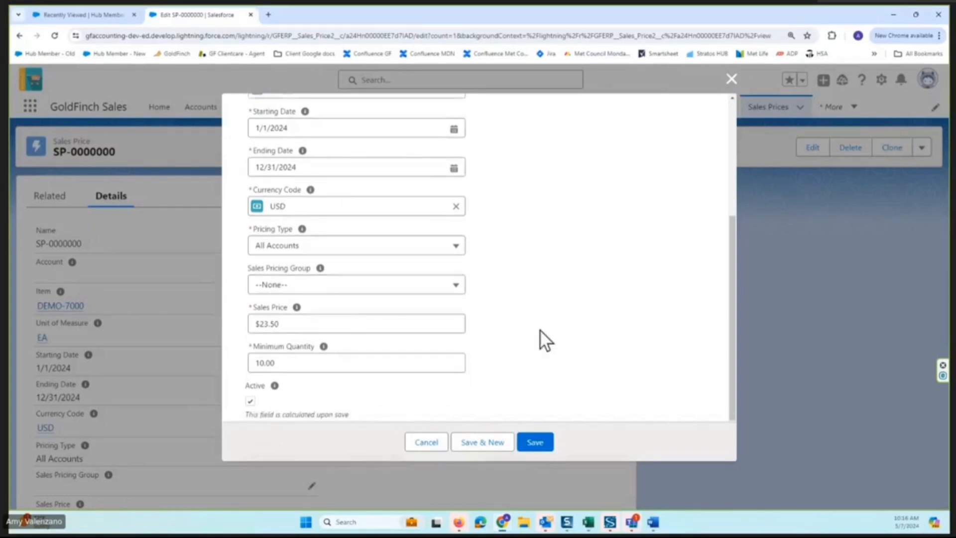
pyautogui.scroll(2, 647, 199)
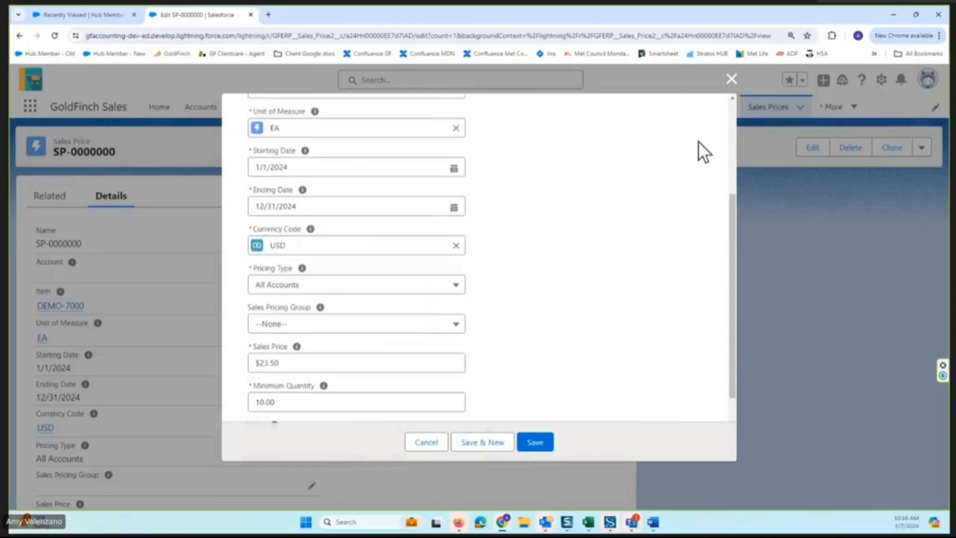
pyautogui.click(732, 79)
pyautogui.click(764, 109)
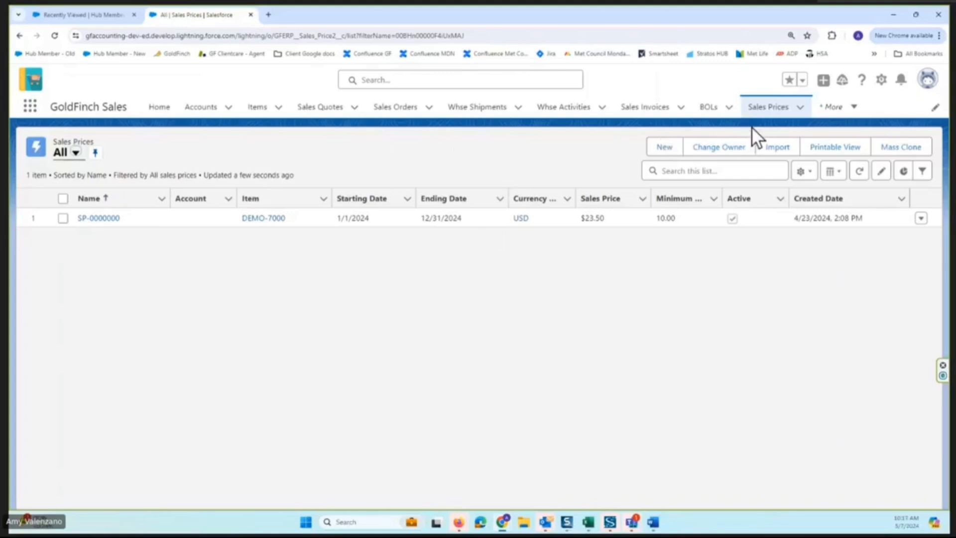
# Open sales discount LD-0000000 for Burlington Textiles Corp of America from the Sales Discounts list and review its details.
pyautogui.click(850, 108)
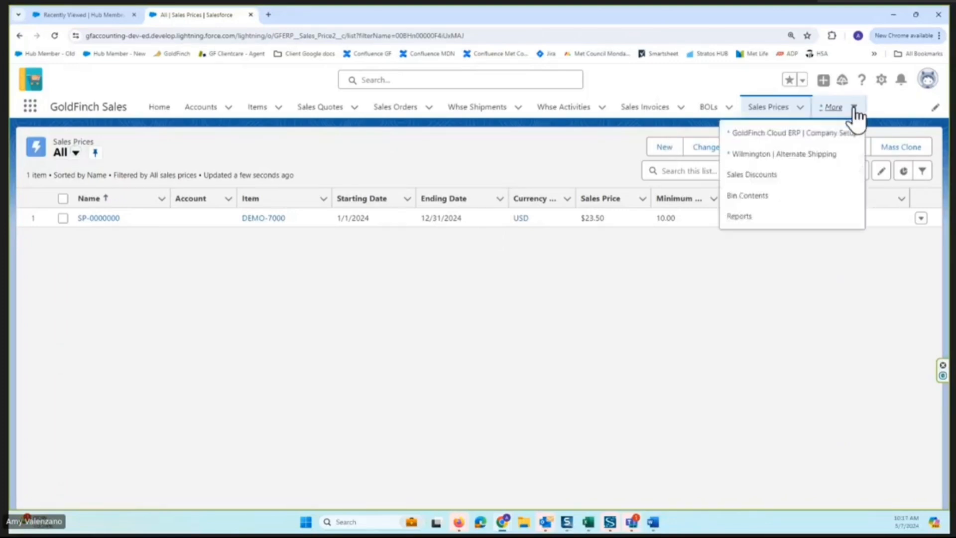
pyautogui.click(773, 176)
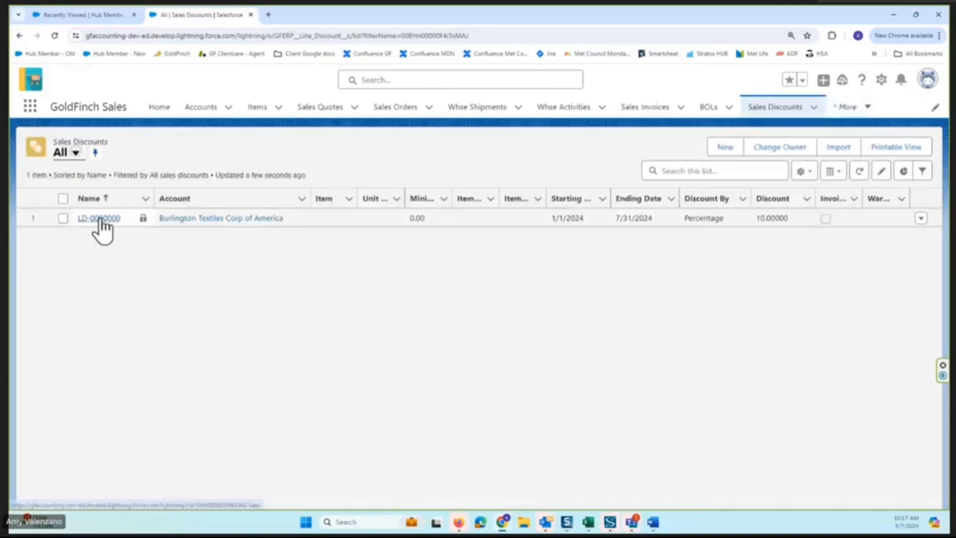
pyautogui.click(99, 219)
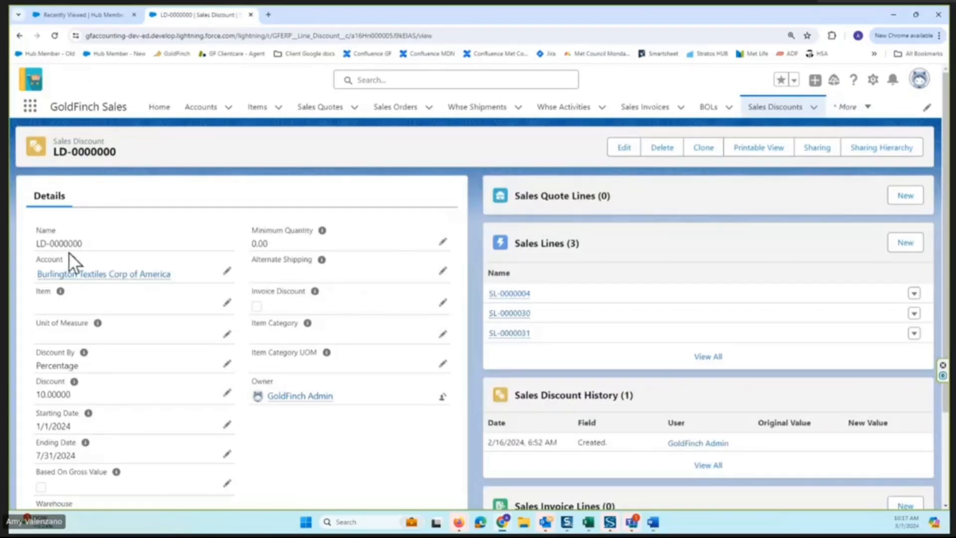
pyautogui.moveTo(40, 275)
pyautogui.scroll(-2, 355, 260)
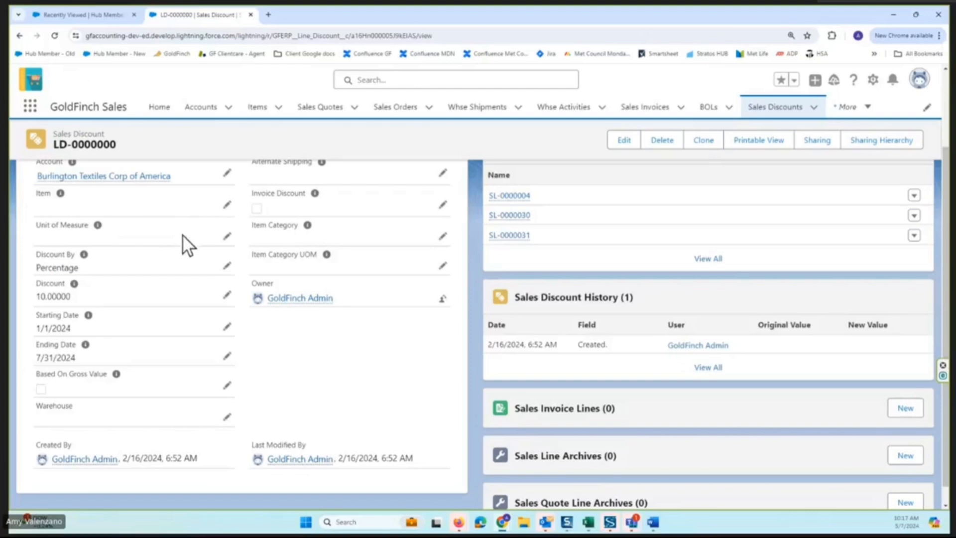
pyautogui.scroll(2, 184, 224)
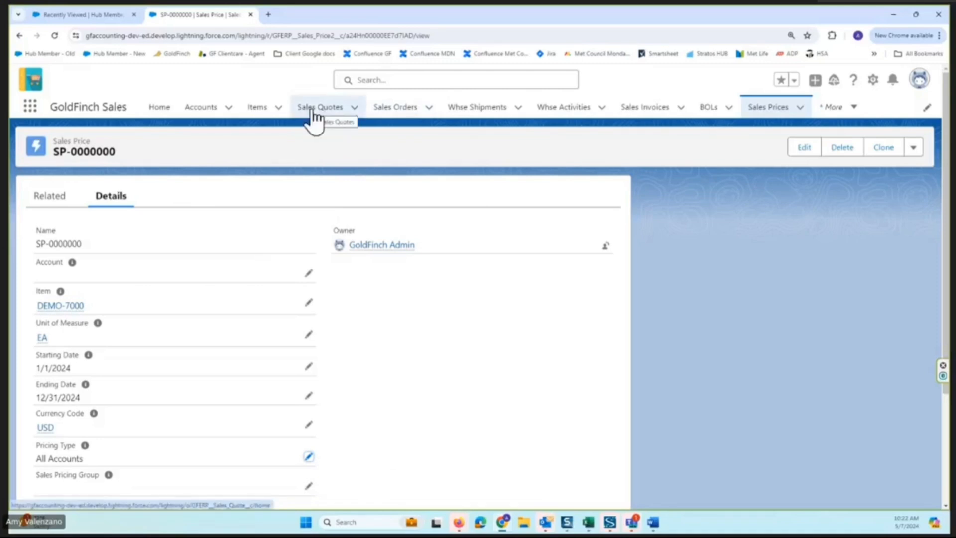
# Start a new sales order with Burlington Textiles Corp of America as the Sell-to Customer.
pyautogui.click(405, 109)
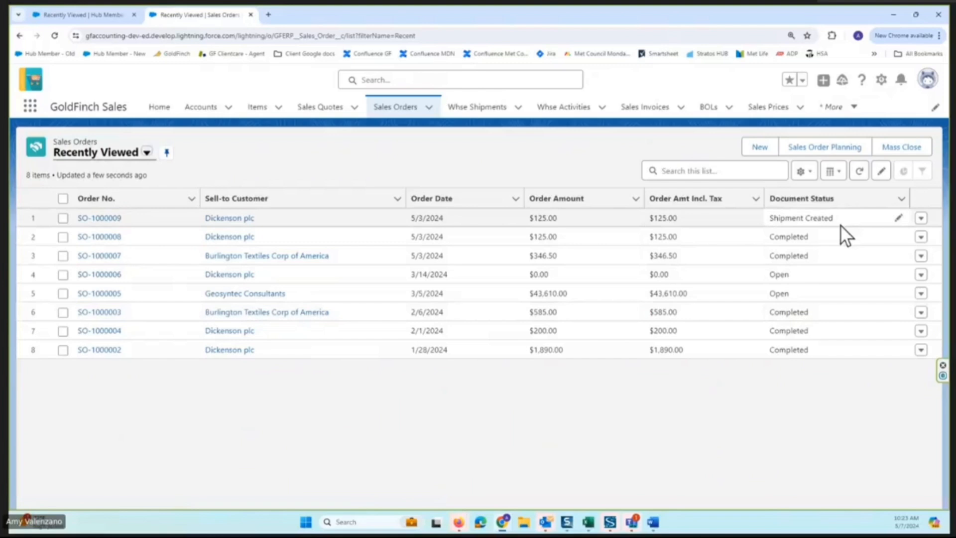
pyautogui.click(759, 146)
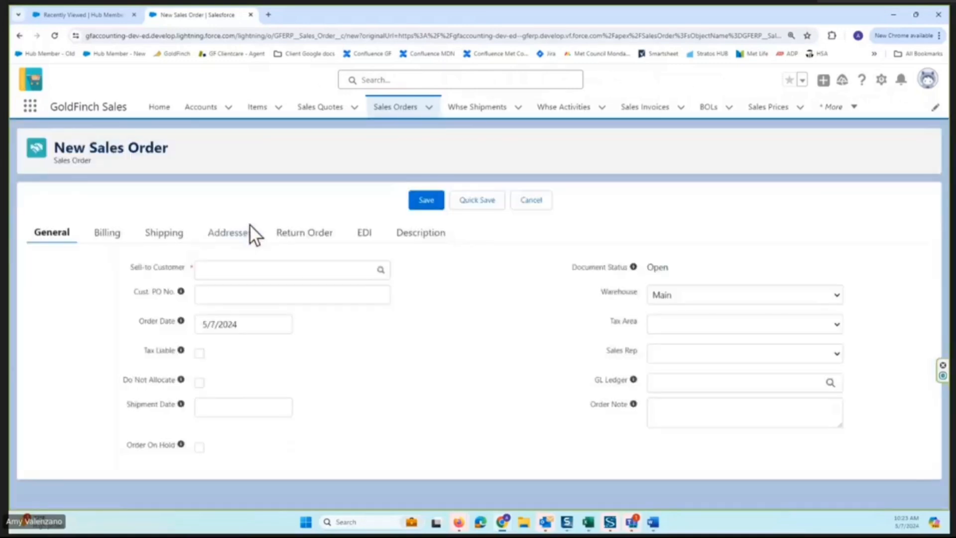
pyautogui.click(249, 271)
pyautogui.write('bur')
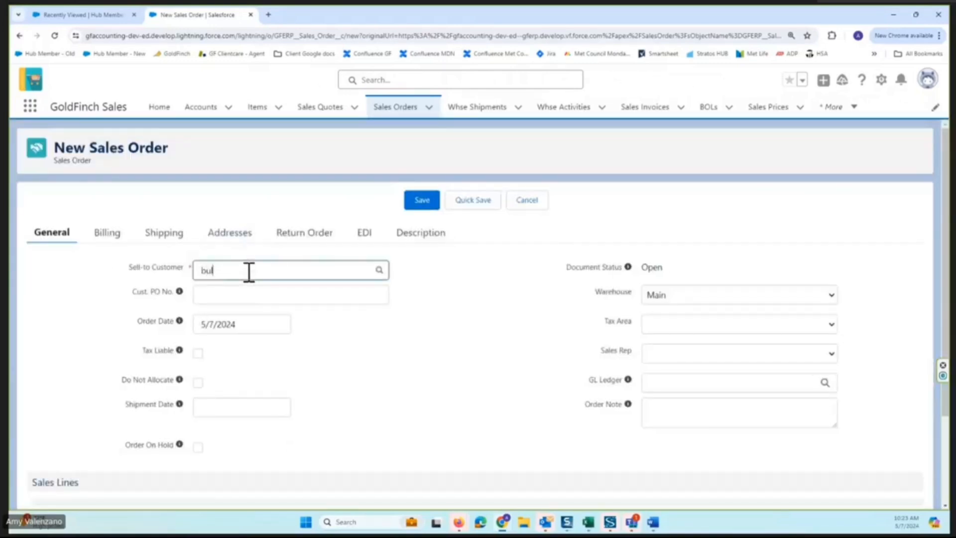
pyautogui.click(277, 297)
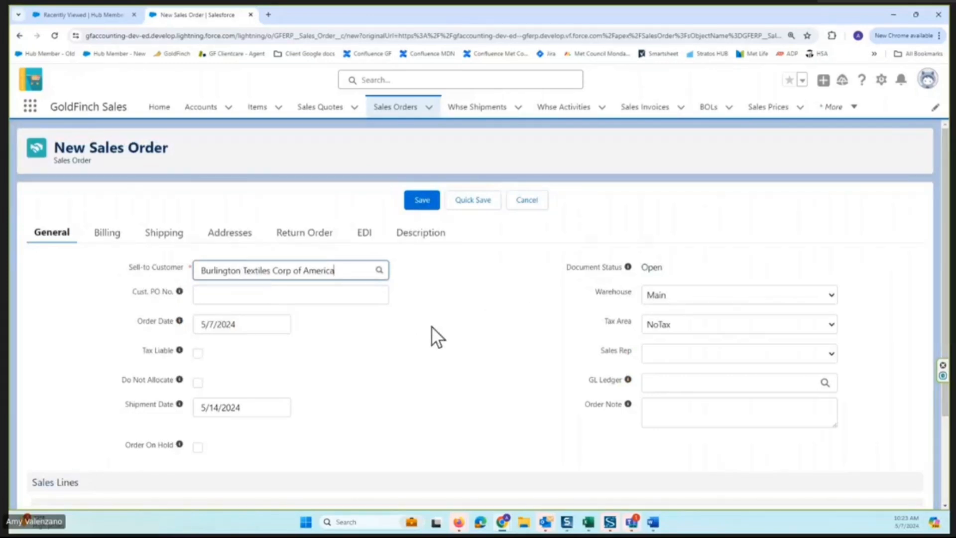
# Review the new order's billing, shipping and address information, including the Shipping Agent choices.
pyautogui.click(107, 233)
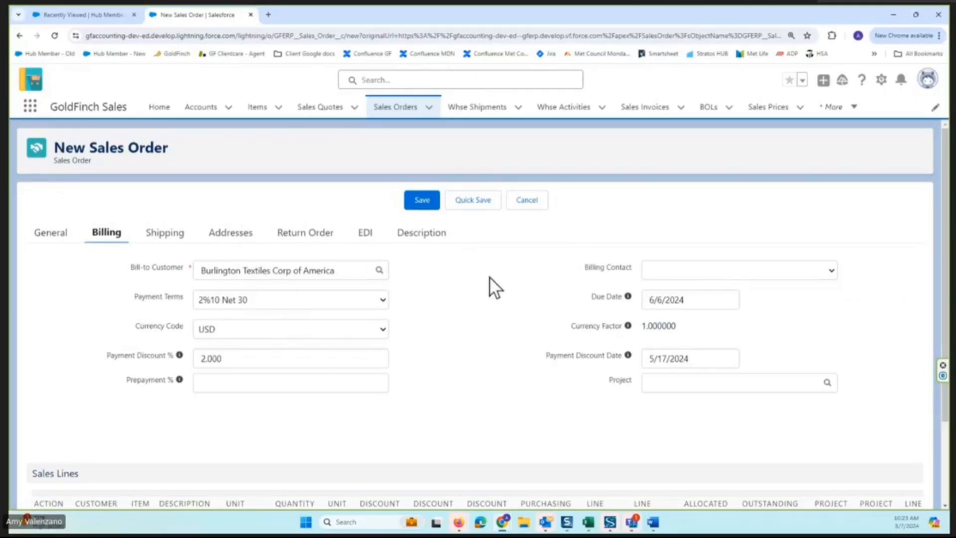
pyautogui.click(165, 237)
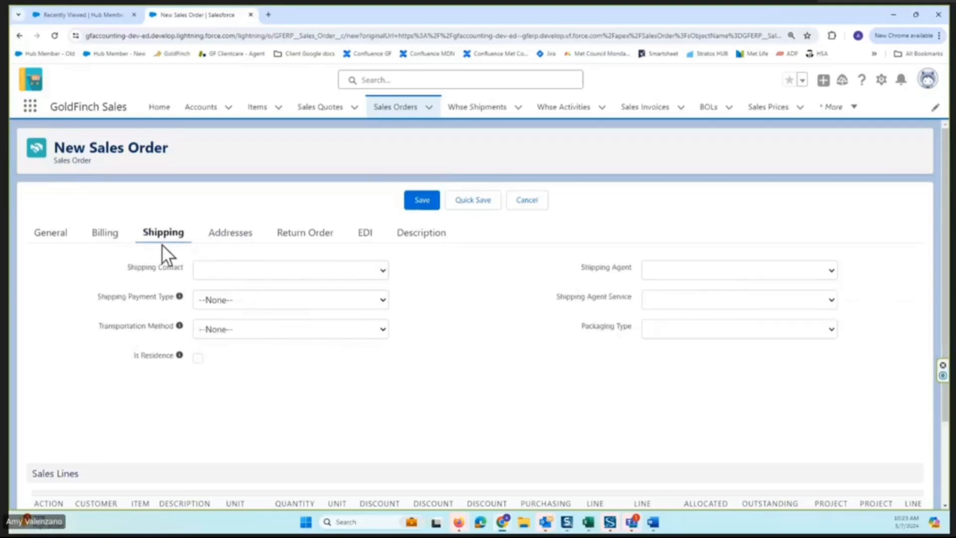
pyautogui.click(229, 233)
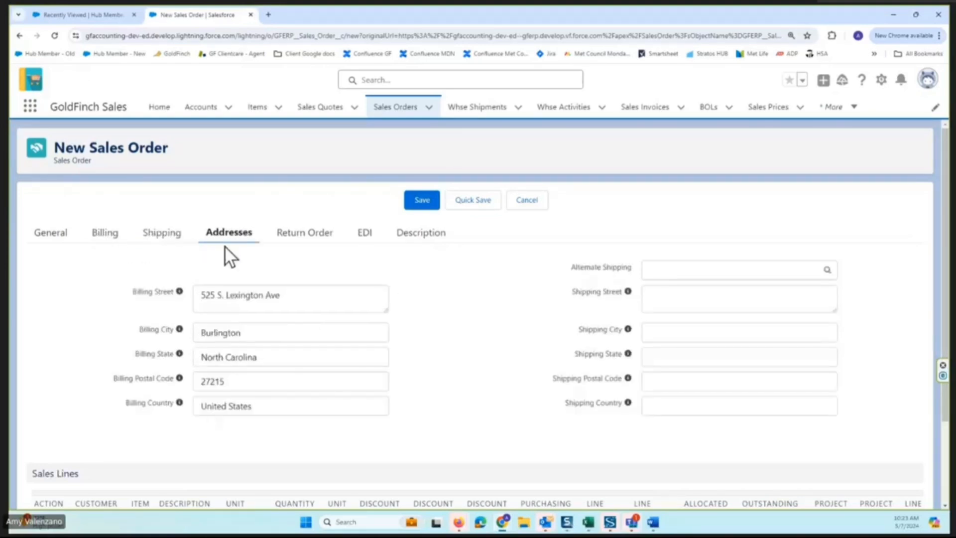
pyautogui.click(169, 237)
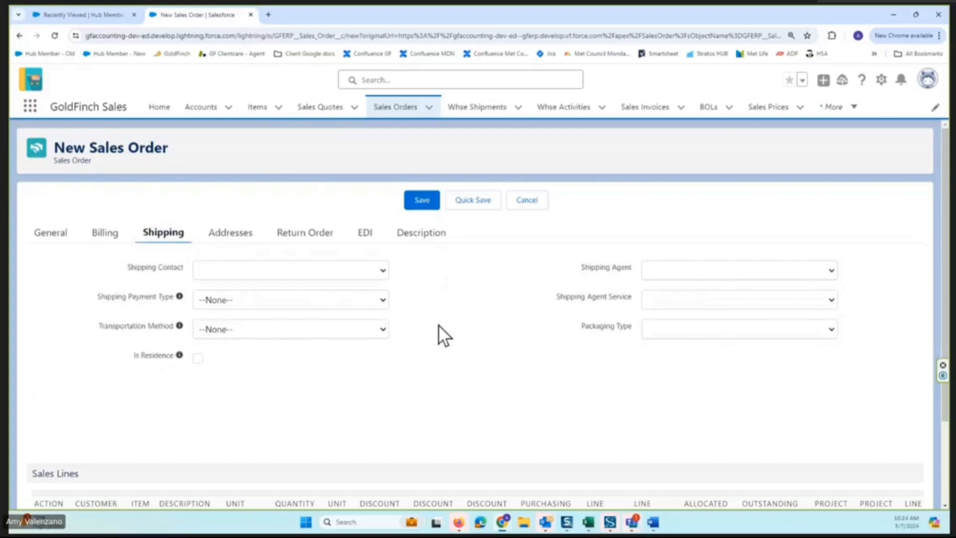
pyautogui.click(673, 271)
pyautogui.click(536, 283)
# Look up the customer's alternate shippings and set the order's Alternate Shipping to Greensboro.
pyautogui.click(232, 241)
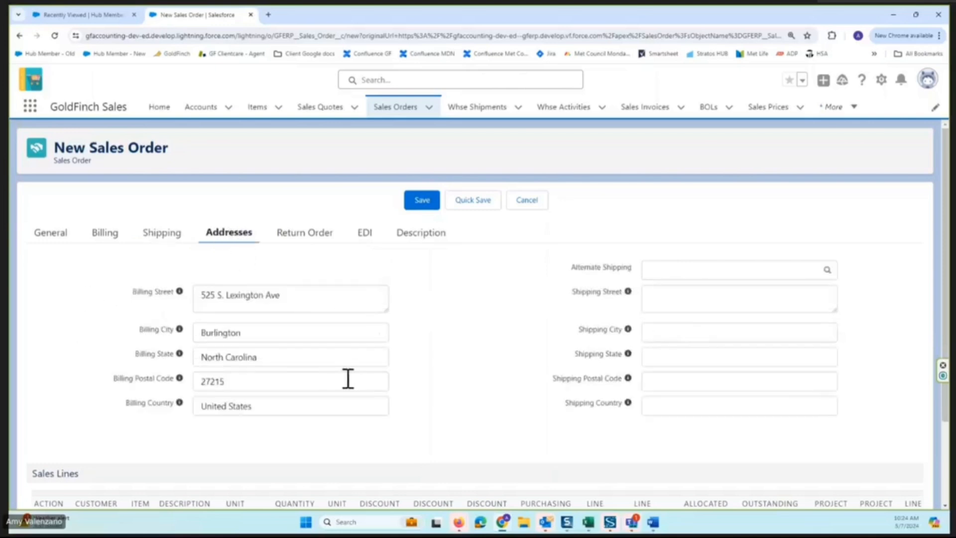
pyautogui.click(665, 270)
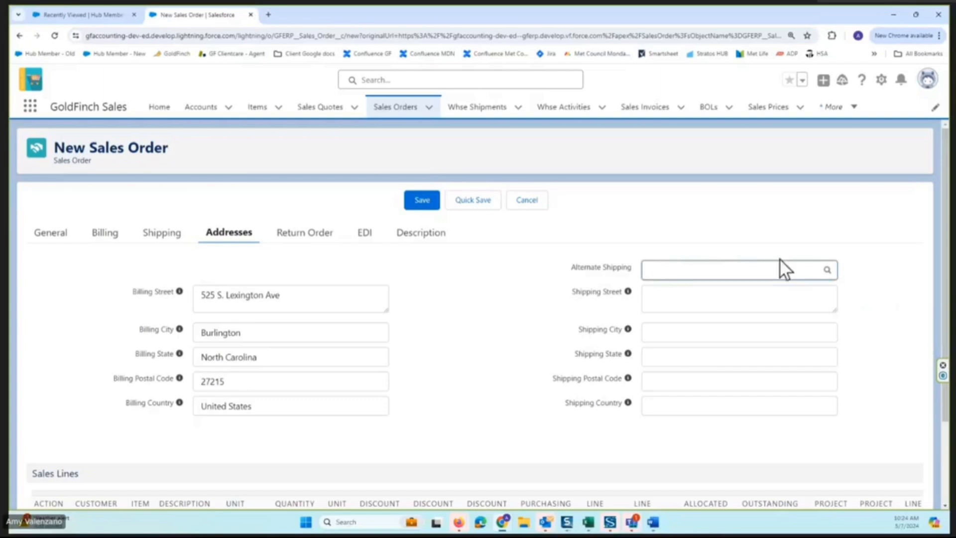
pyautogui.click(829, 273)
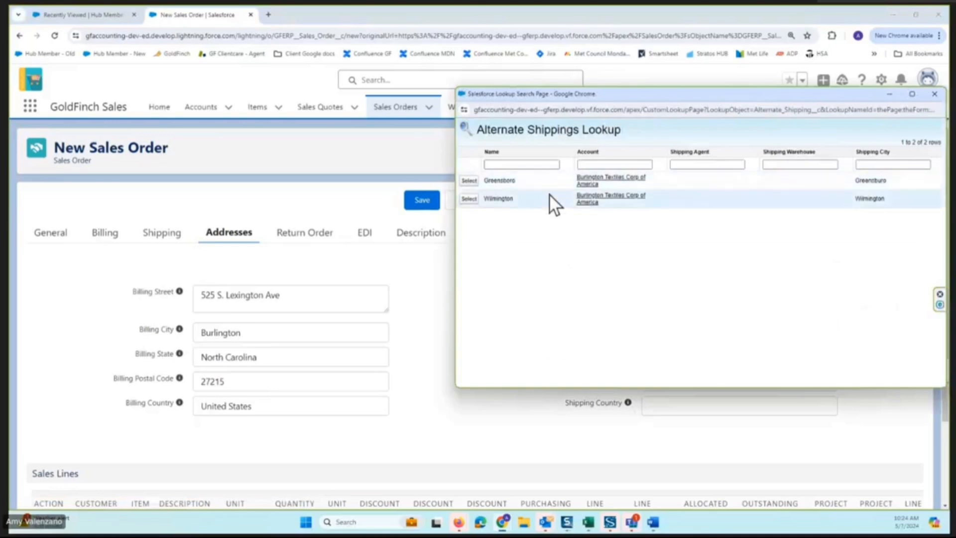
pyautogui.click(469, 181)
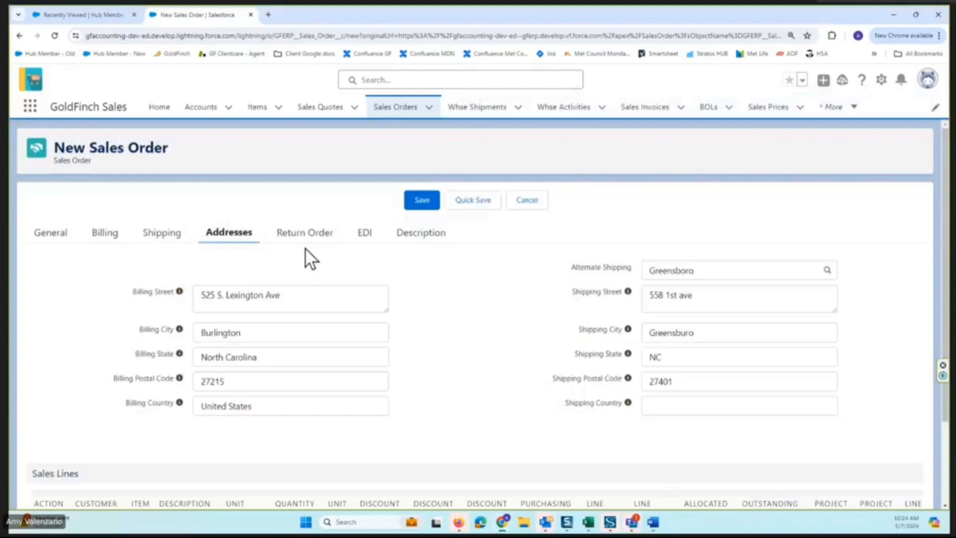
# Review the new order's Return Order, EDI and Description sections.
pyautogui.click(302, 234)
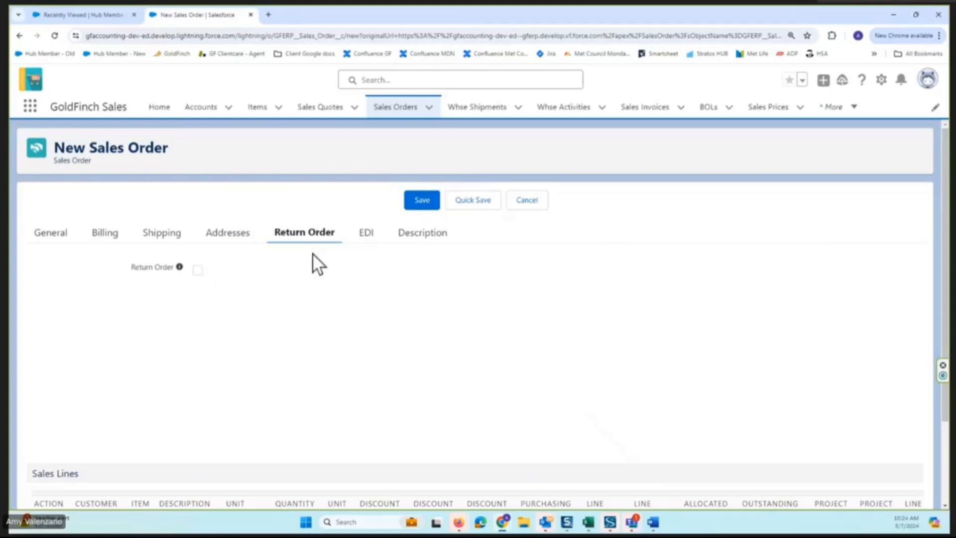
pyautogui.click(370, 239)
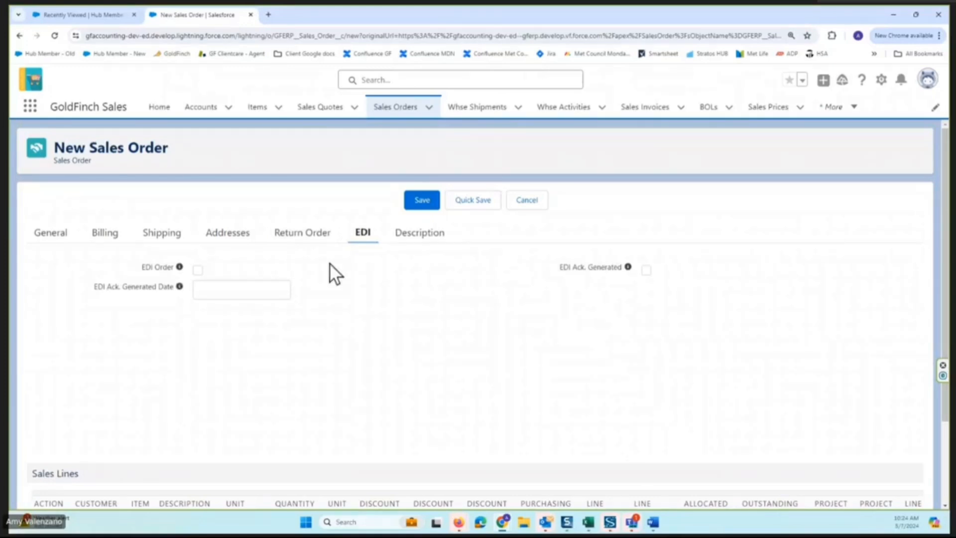
pyautogui.click(423, 234)
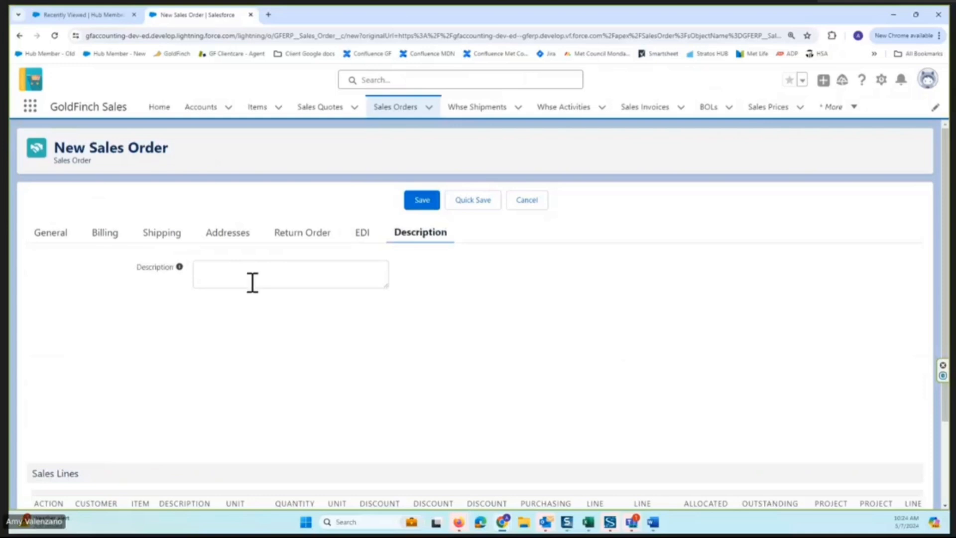
# Enter the customer's PO number in the order's general information.
pyautogui.click(50, 234)
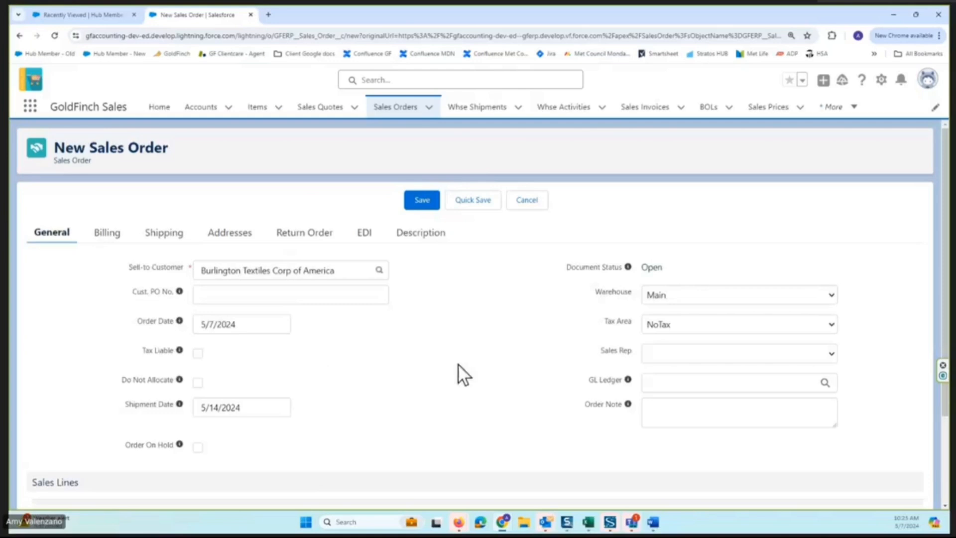
pyautogui.click(206, 294)
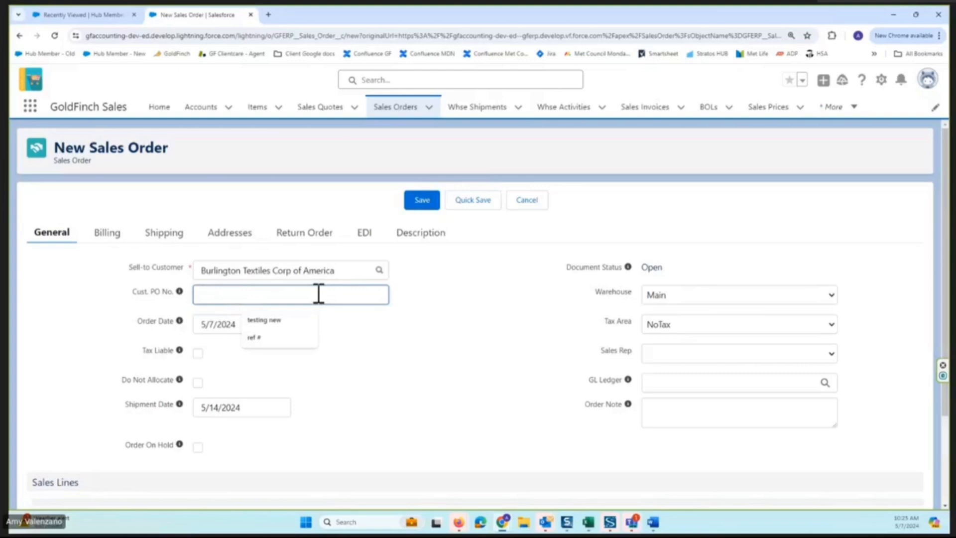
pyautogui.write('445514')
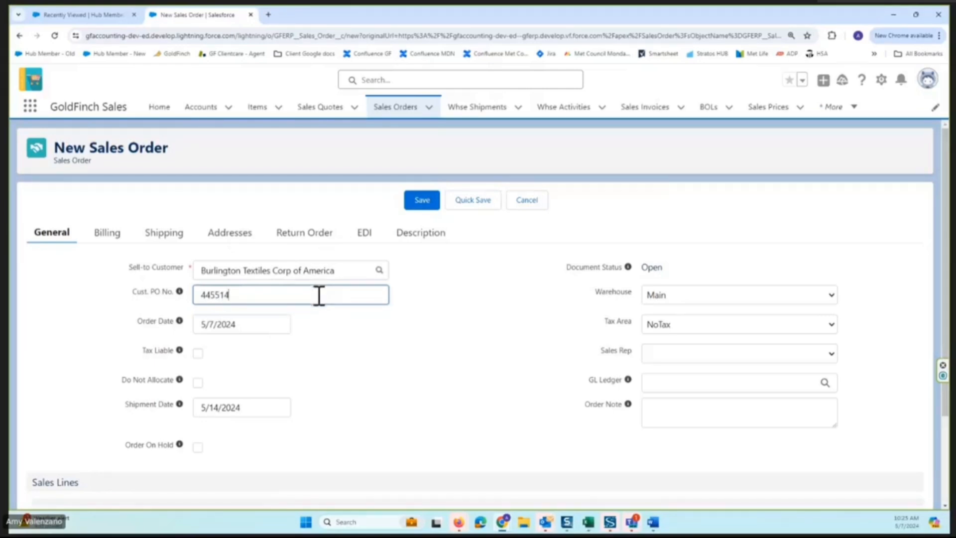
pyautogui.click(395, 349)
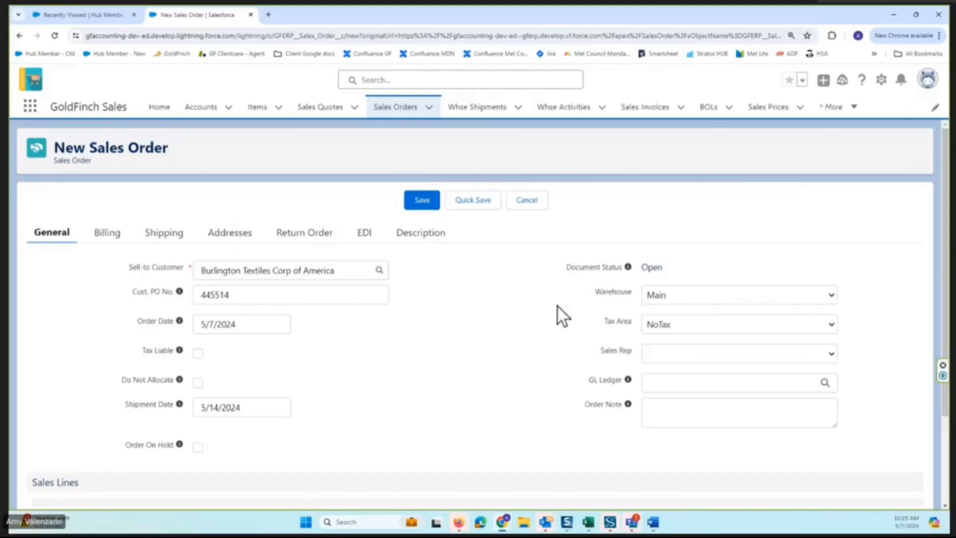
# Add blank sales lines to the order and choose item DEMO-7000 (Chocolate Cake) on the first line, reviewing its unit of measure choices.
pyautogui.scroll(-2, 533, 326)
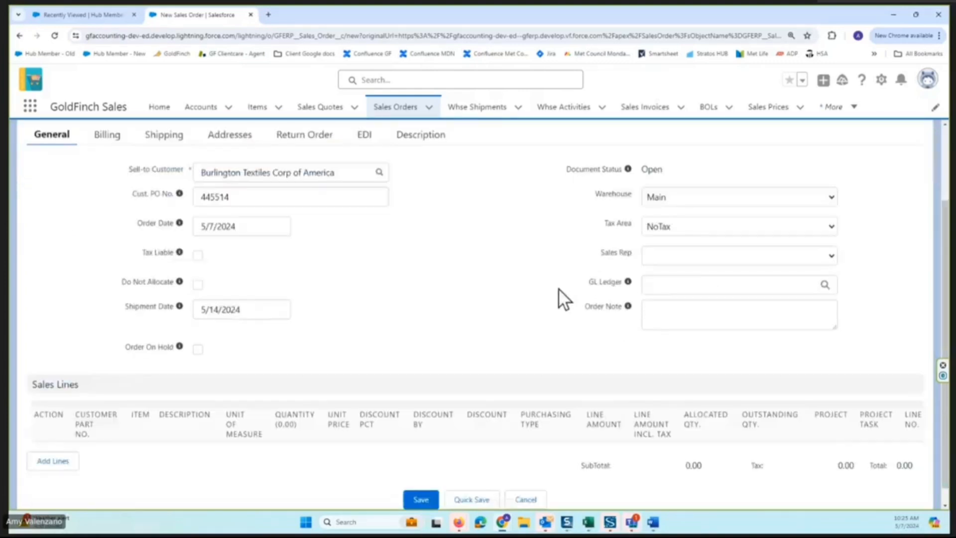
pyautogui.click(674, 314)
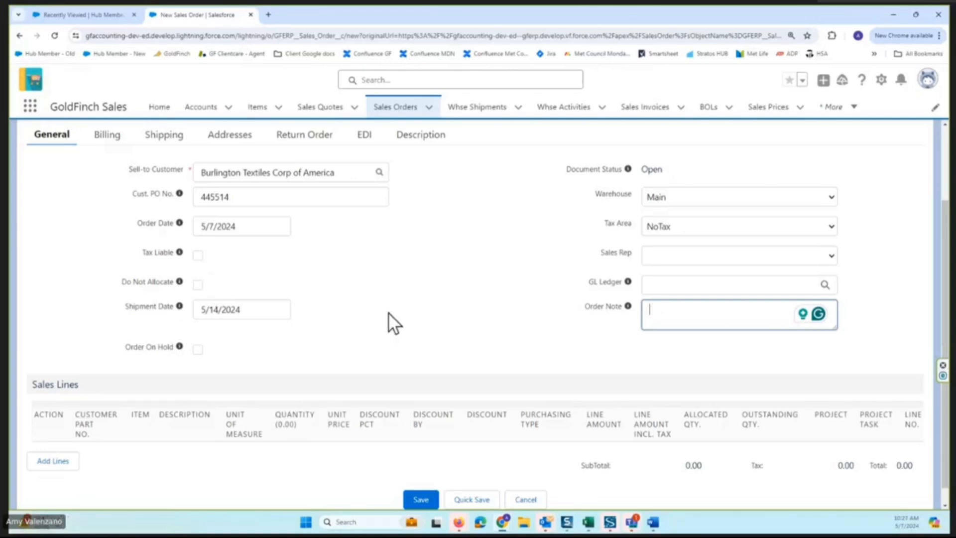
pyautogui.scroll(-1, 388, 319)
pyautogui.click(53, 444)
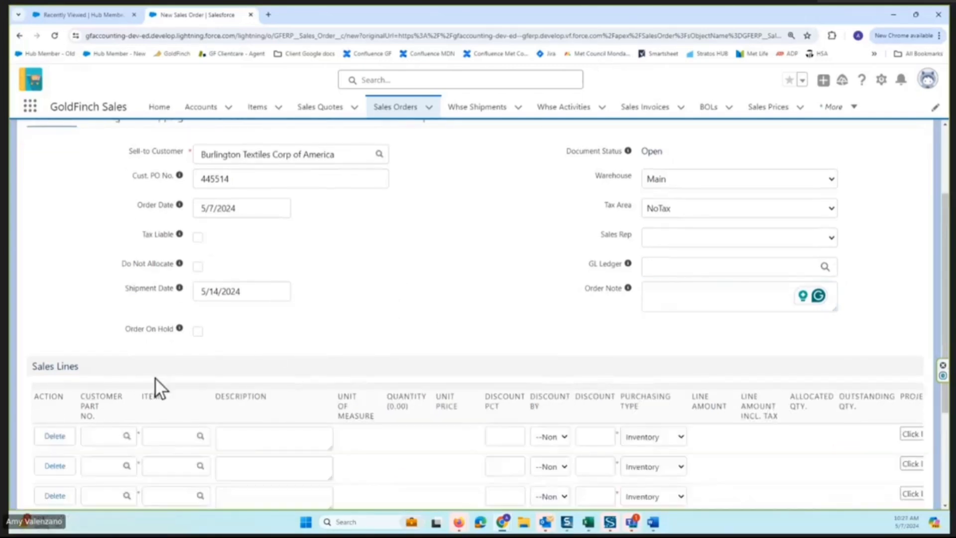
pyautogui.click(170, 436)
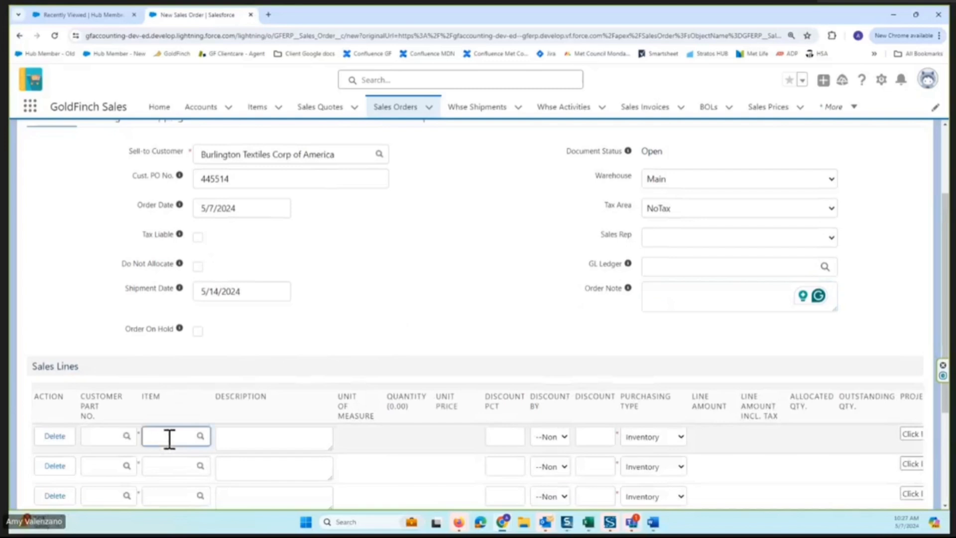
pyautogui.write('demo-7000 (C')
pyautogui.click(207, 462)
pyautogui.click(359, 338)
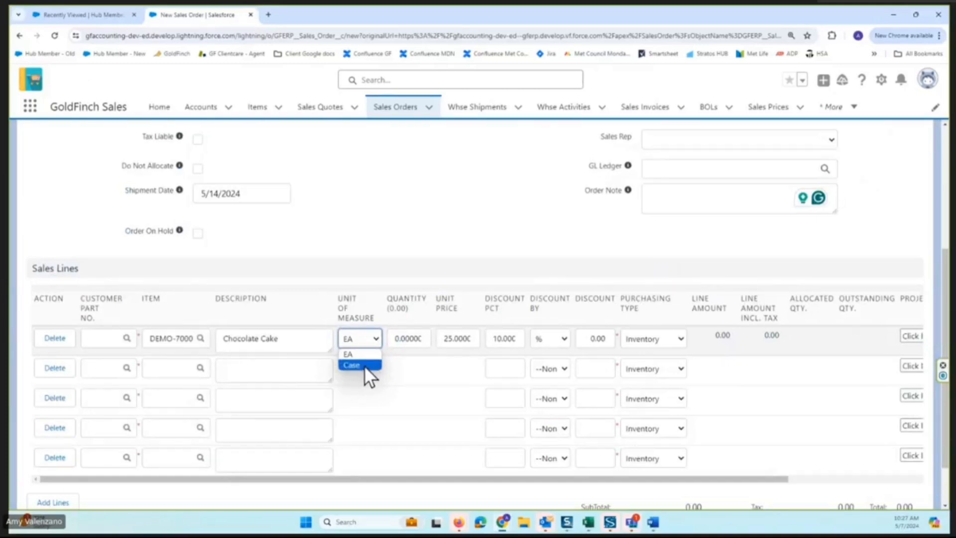
# Set the Chocolate Cake line's quantity to 1.
pyautogui.click(402, 338)
pyautogui.doubleClick(401, 339)
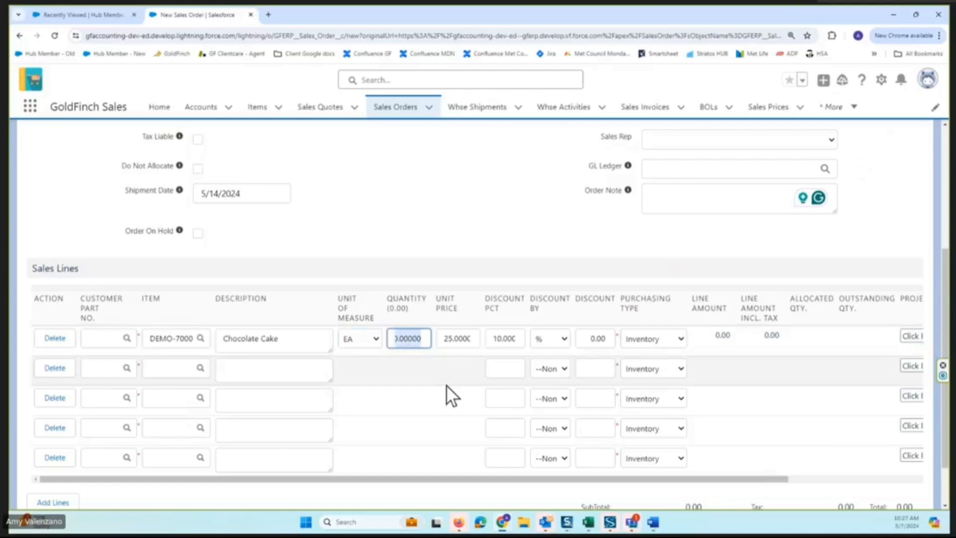
pyautogui.write('1')
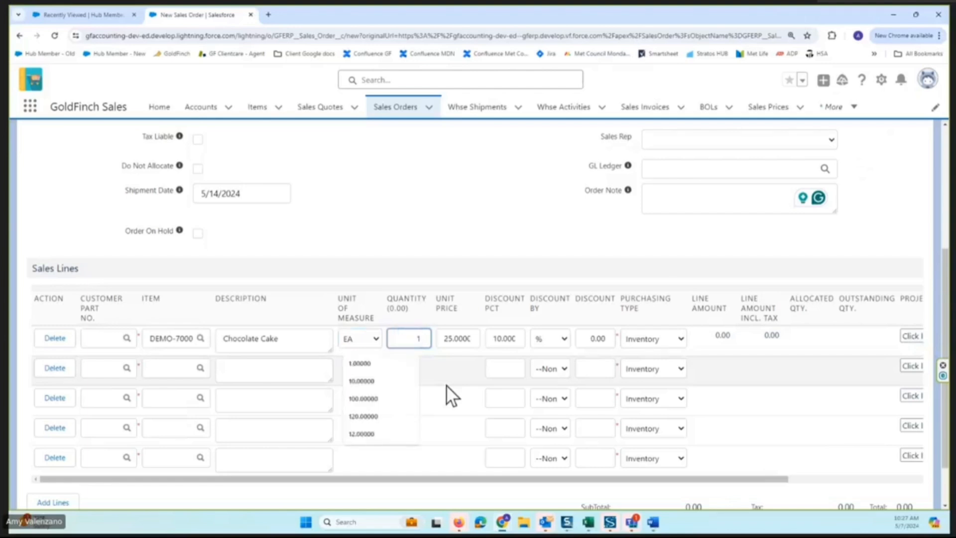
pyautogui.press('Tab')
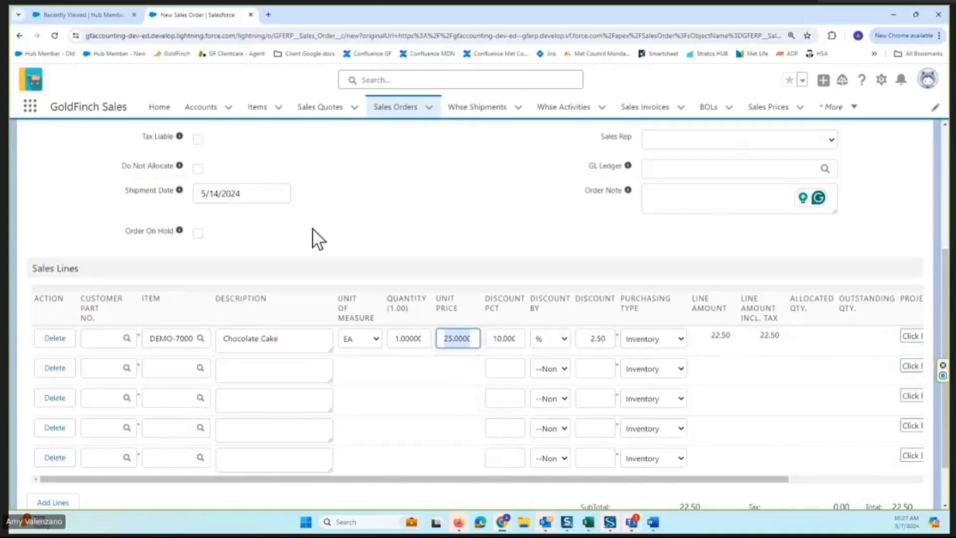
# Set the Chocolate Cake line's quantity to 10 and check its unit price and discount percentage.
pyautogui.scroll(2, 312, 228)
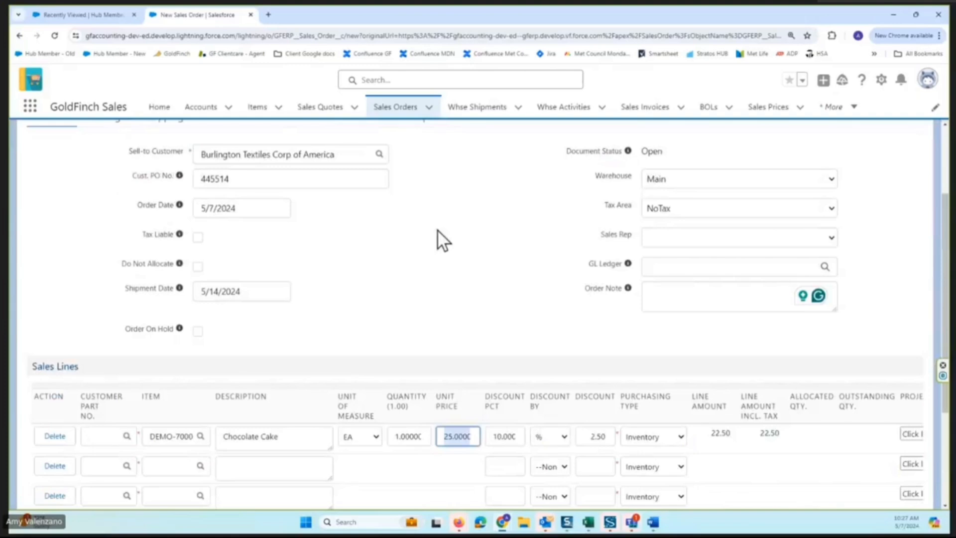
pyautogui.scroll(-2, 437, 229)
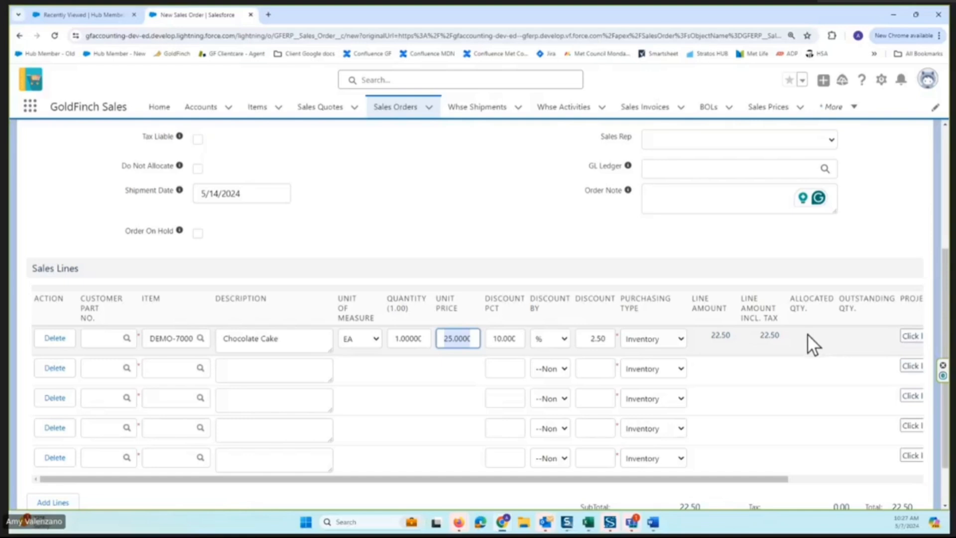
pyautogui.click(393, 338)
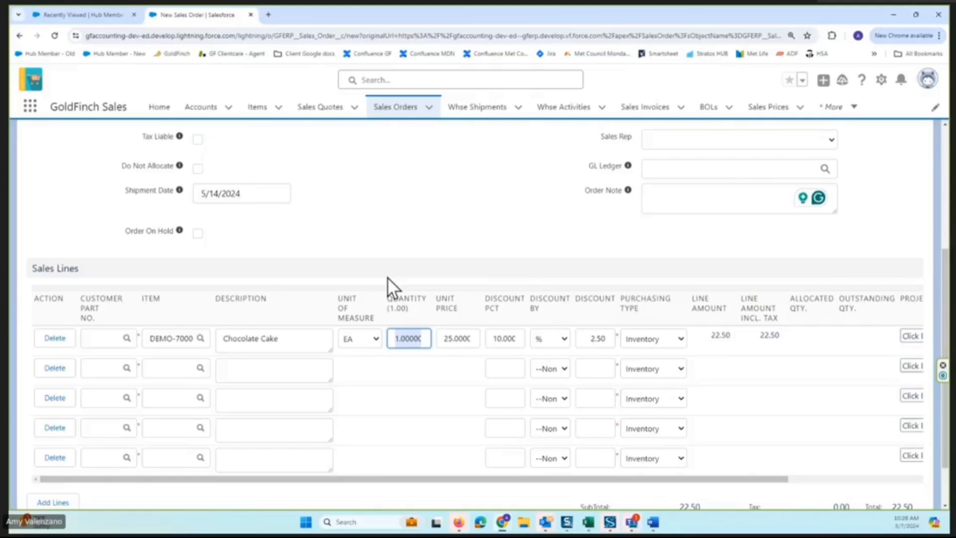
pyautogui.write('10')
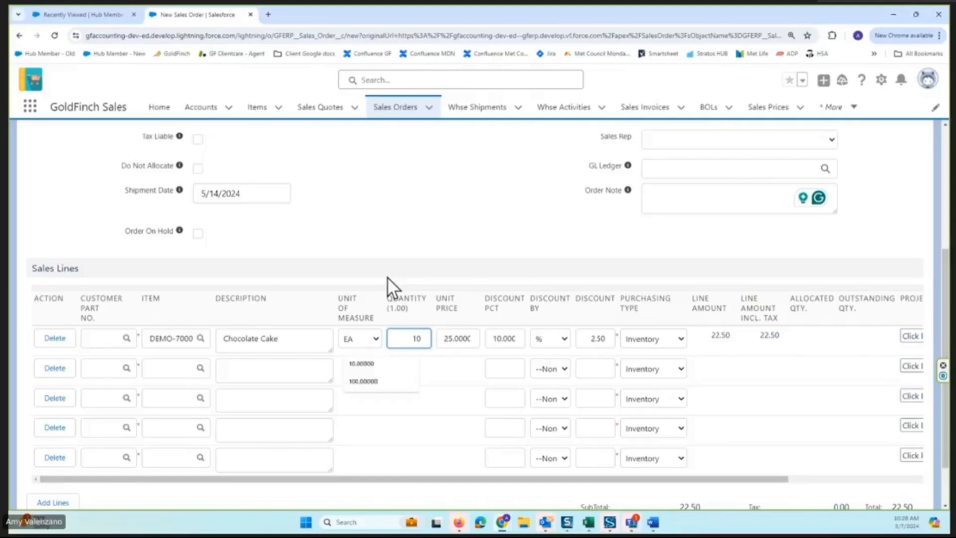
pyautogui.press('Tab')
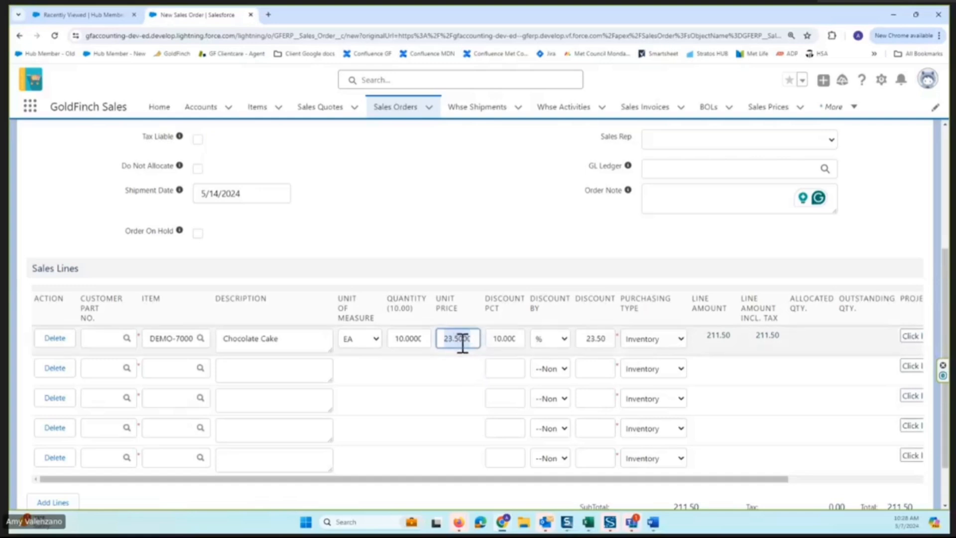
pyautogui.click(495, 338)
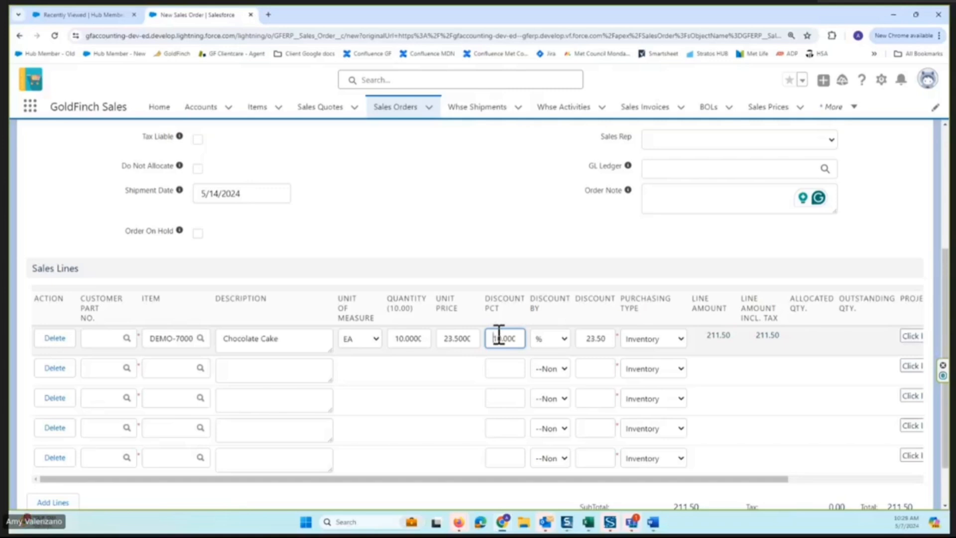
# Fill the second sales line with item DEMO-7200 (Cake Pan) and a quantity of 7.
pyautogui.click(175, 368)
pyautogui.write('demO-7000 (')
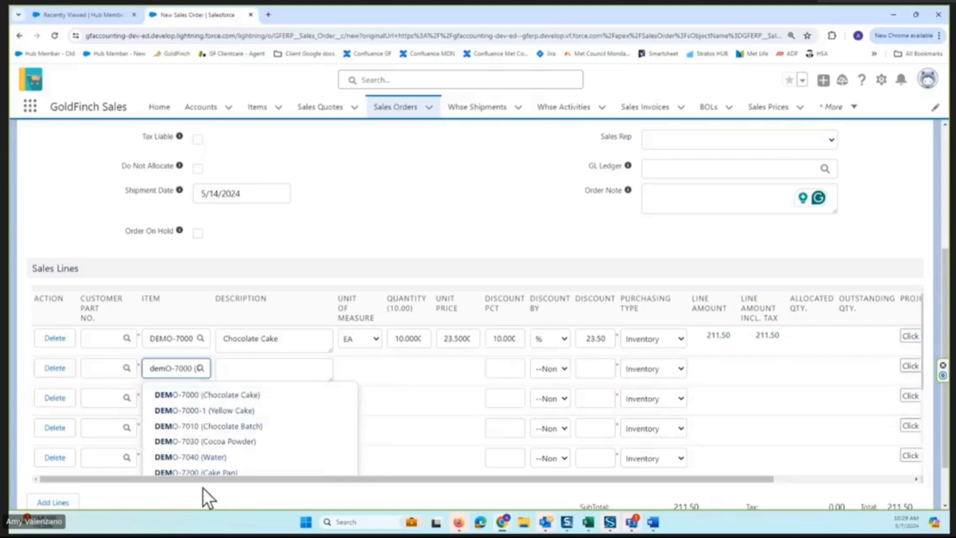
pyautogui.click(199, 467)
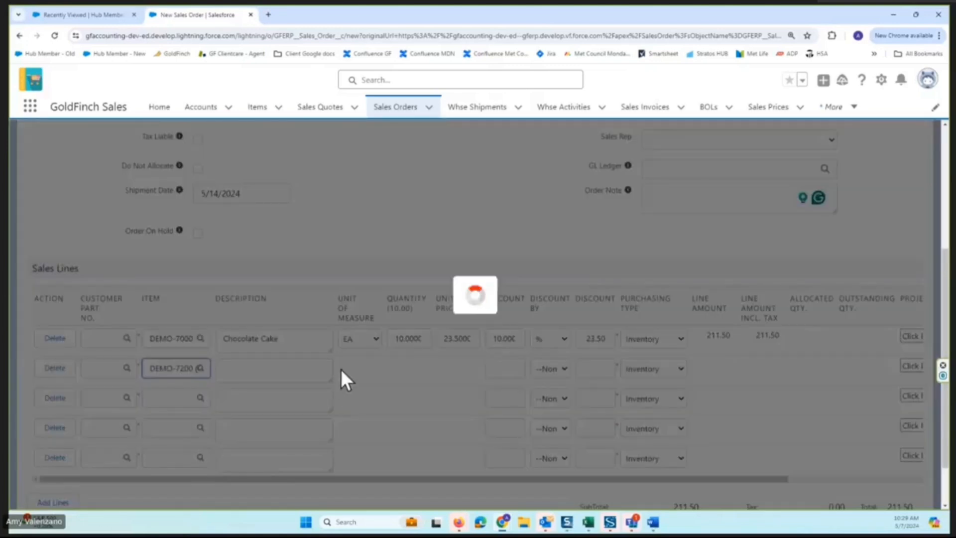
pyautogui.doubleClick(397, 369)
pyautogui.write('7')
pyautogui.press('Tab')
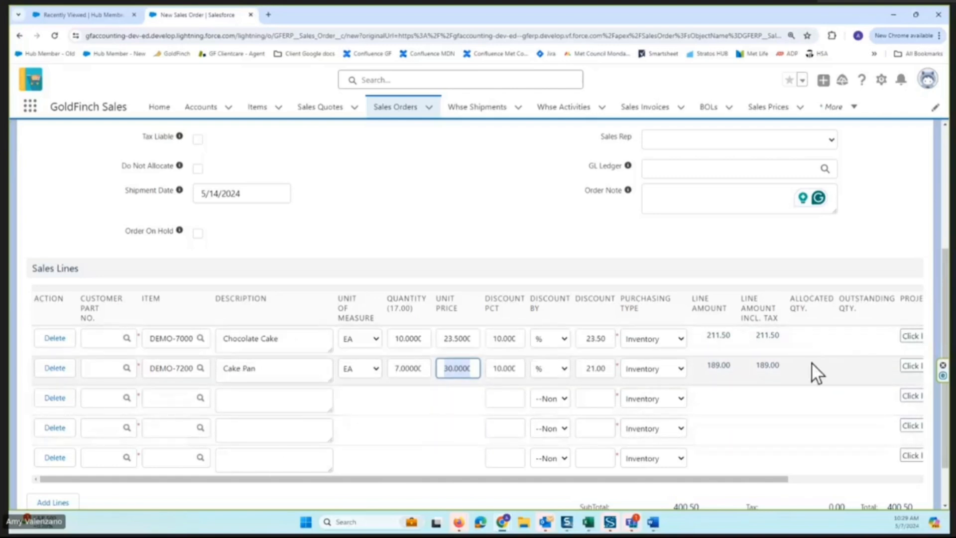
# Check the order header and totals, and save the new sales order.
pyautogui.scroll(-2, 811, 363)
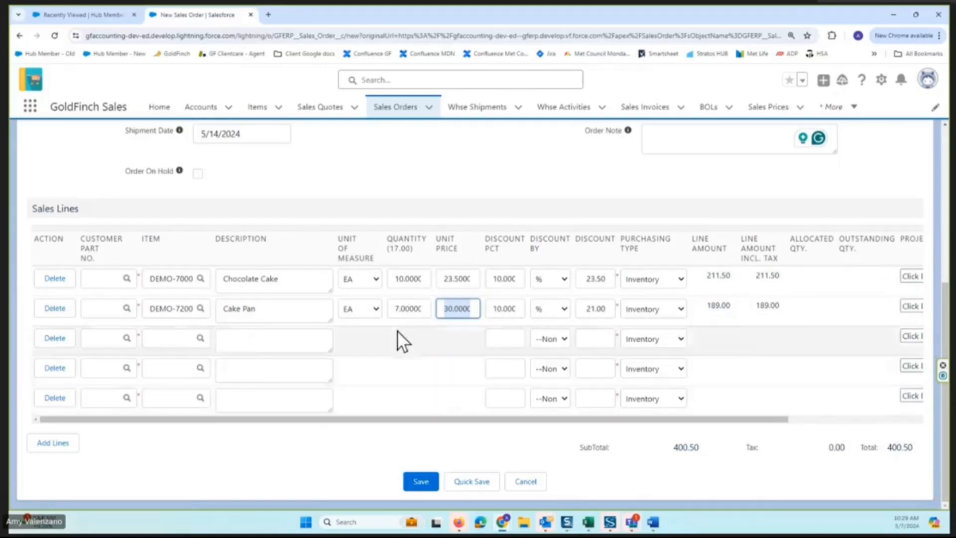
pyautogui.scroll(4, 396, 330)
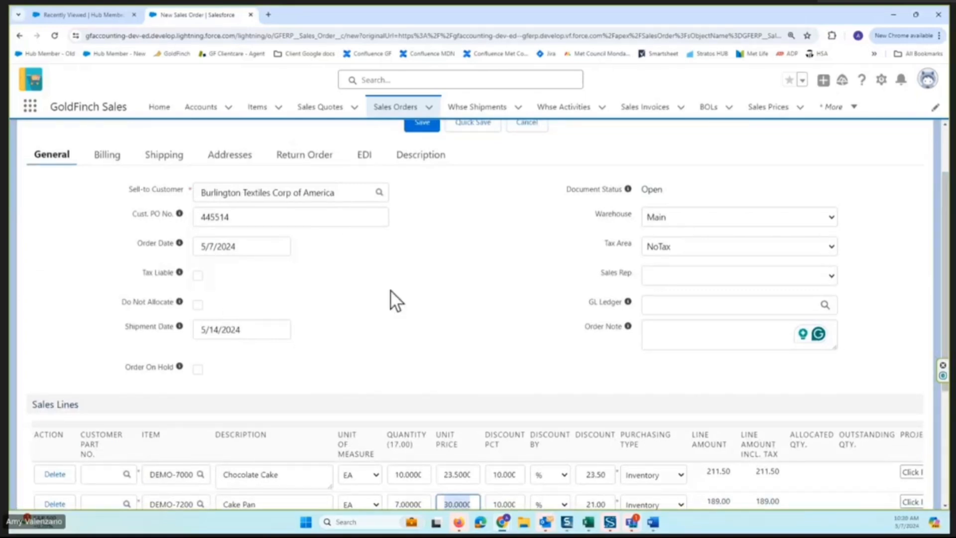
pyautogui.scroll(-4, 399, 292)
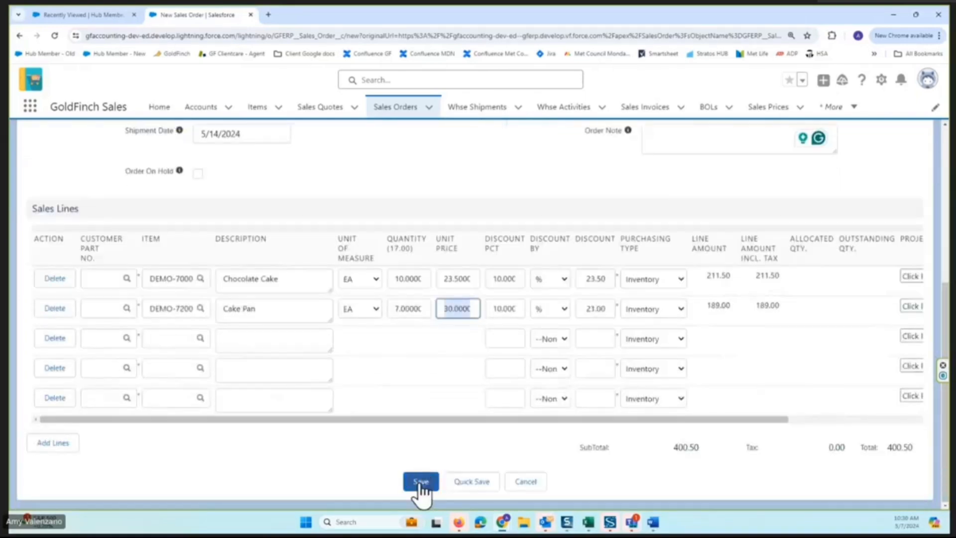
pyautogui.click(421, 482)
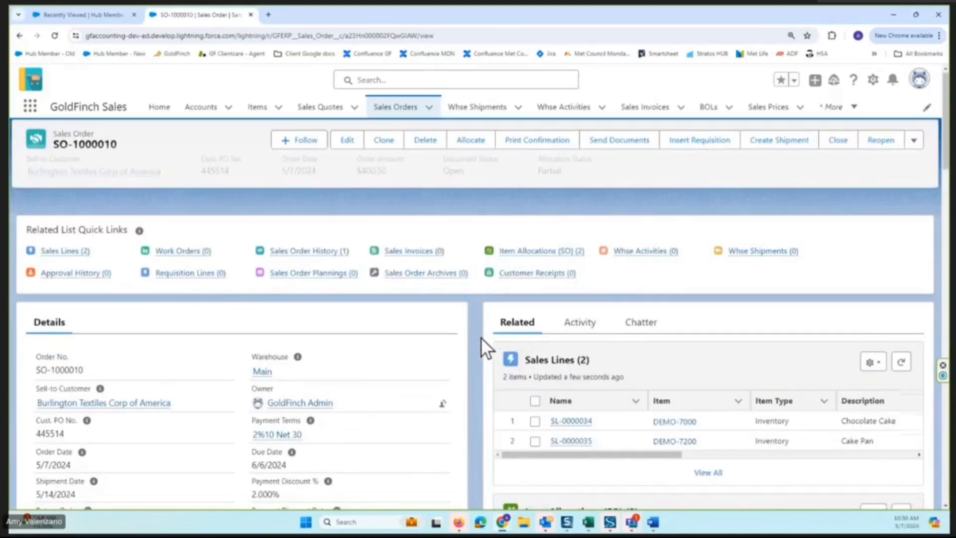
# Compare the quantities in the saved order's Sales Lines with those in its Item Allocations.
pyautogui.scroll(-2, 420, 357)
pyautogui.moveTo(570, 359)
pyautogui.mouseDown()
pyautogui.moveTo(728, 361)
pyautogui.moveTo(575, 360)
pyautogui.mouseUp()
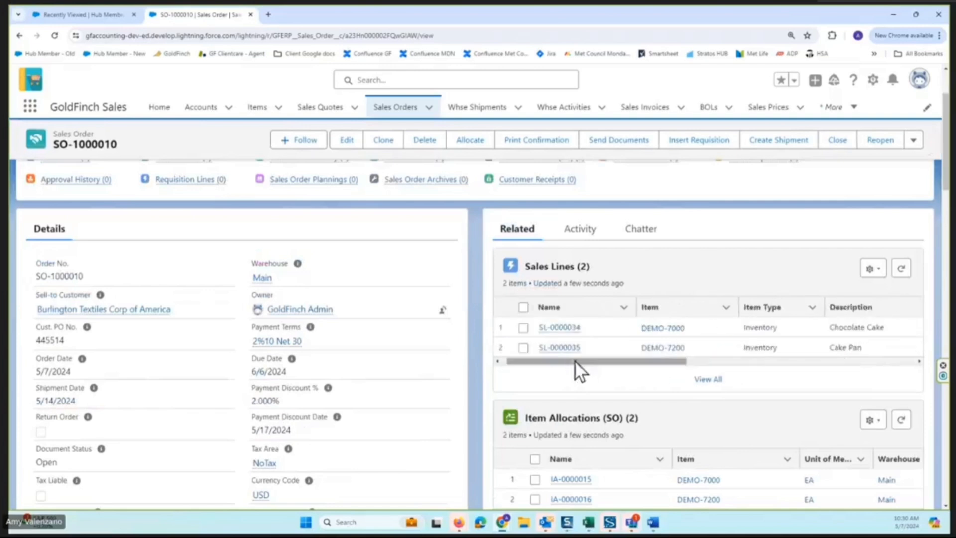
pyautogui.scroll(-2, 774, 363)
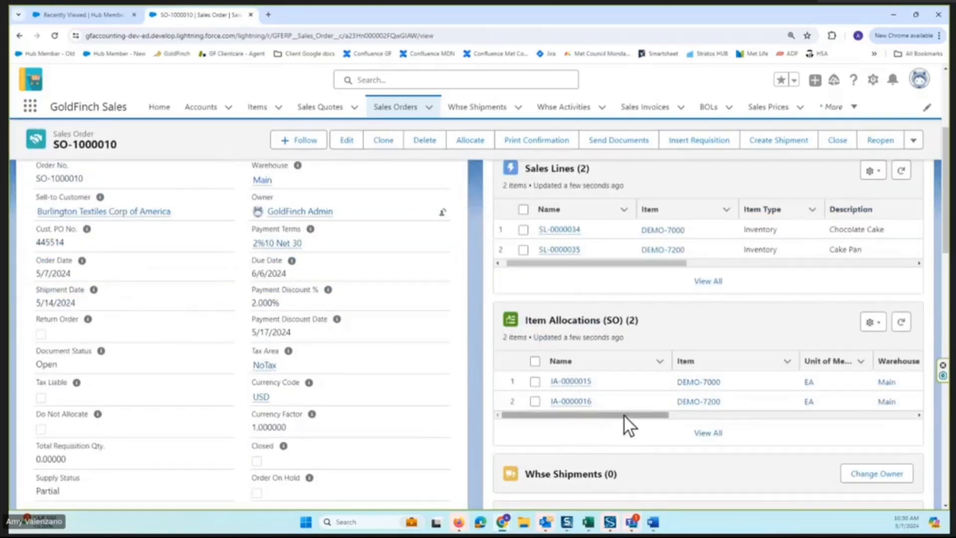
pyautogui.click(611, 368)
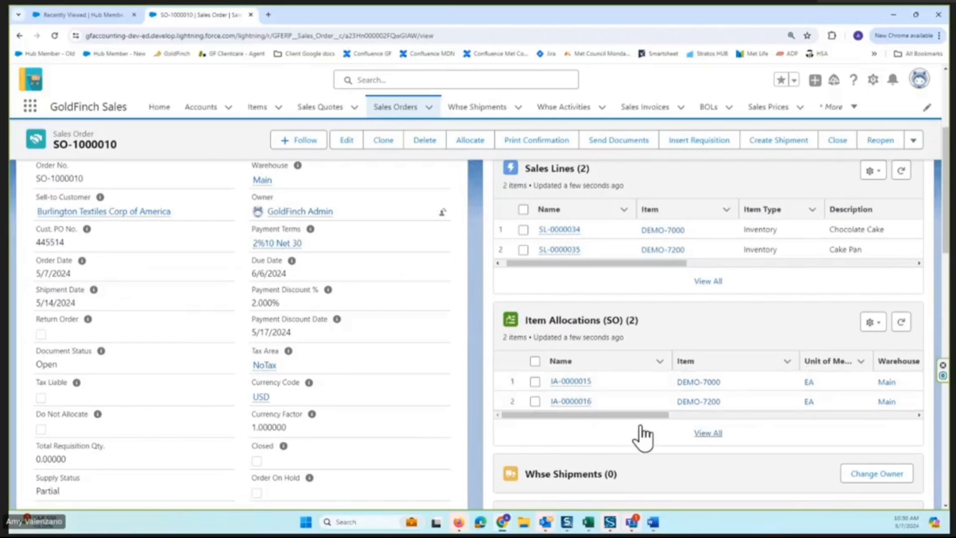
pyautogui.moveTo(618, 417); pyautogui.dragTo(769, 422)
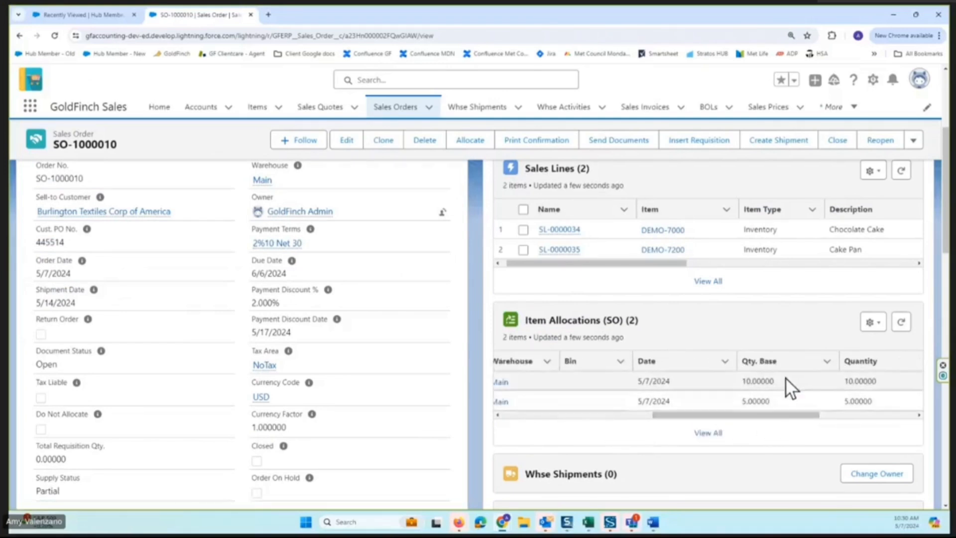
pyautogui.moveTo(653, 262); pyautogui.dragTo(759, 264)
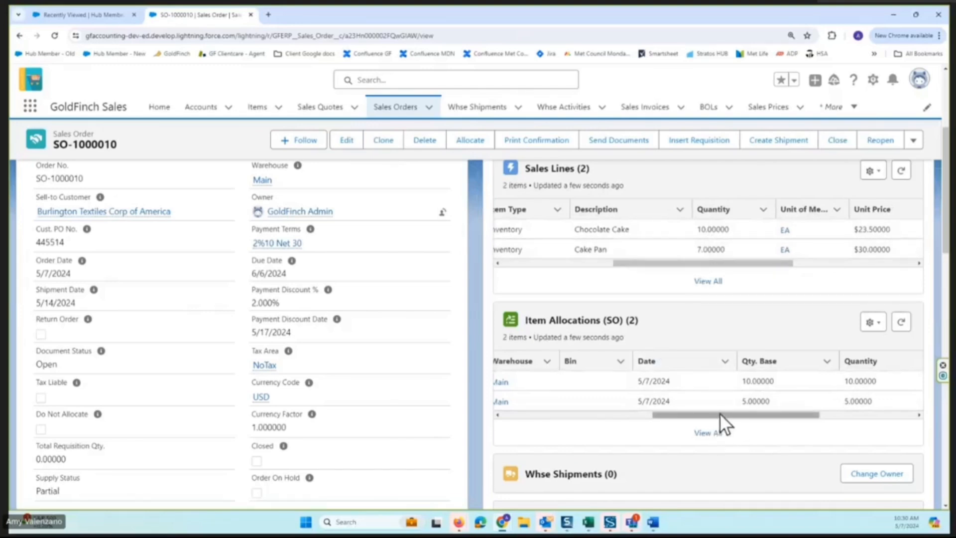
pyautogui.moveTo(719, 414); pyautogui.dragTo(602, 420)
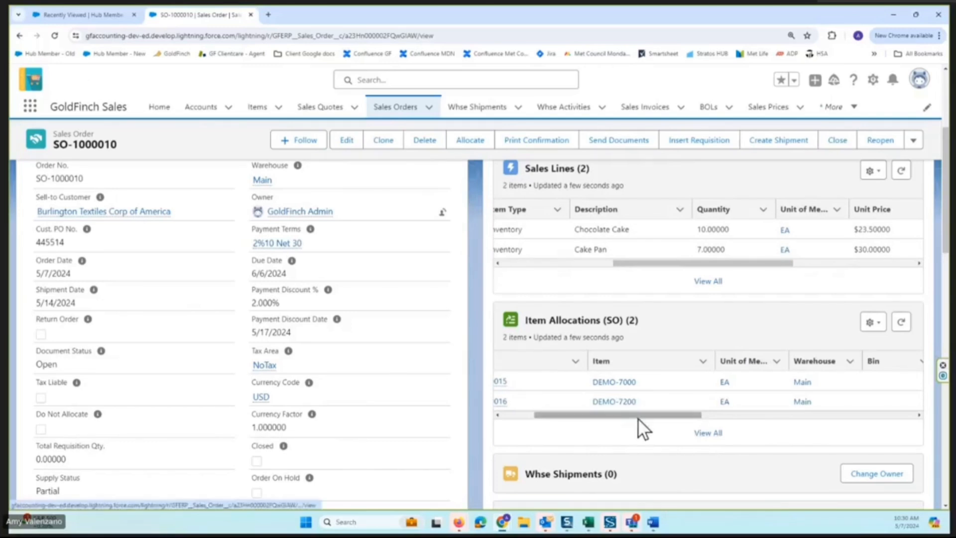
pyautogui.moveTo(639, 420); pyautogui.dragTo(730, 414)
pyautogui.moveTo(626, 418); pyautogui.dragTo(724, 414)
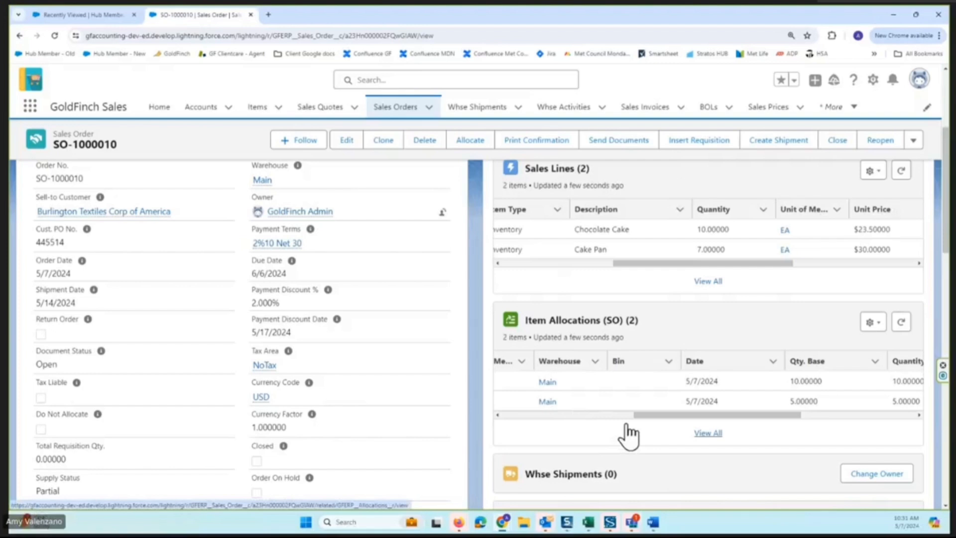
pyautogui.moveTo(646, 417); pyautogui.dragTo(536, 411)
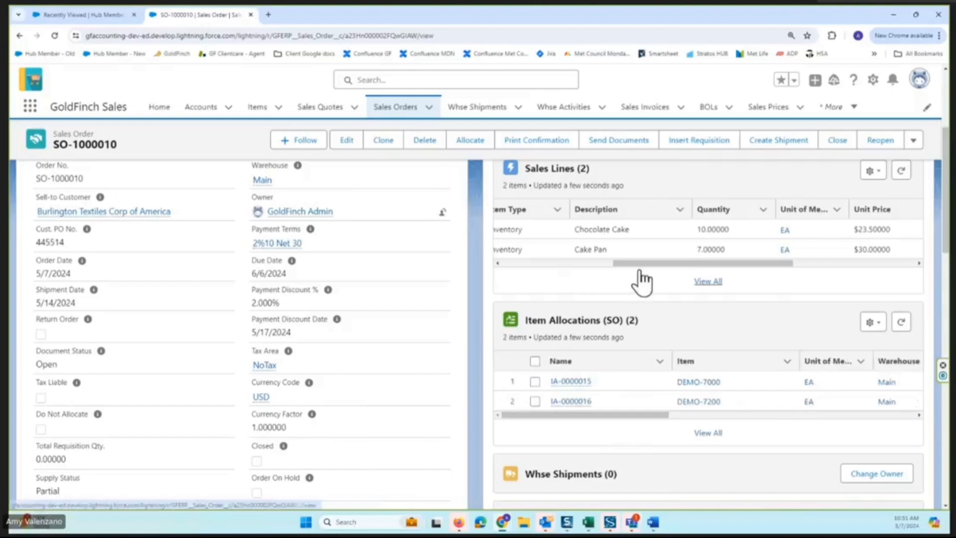
pyautogui.moveTo(640, 272); pyautogui.dragTo(576, 268)
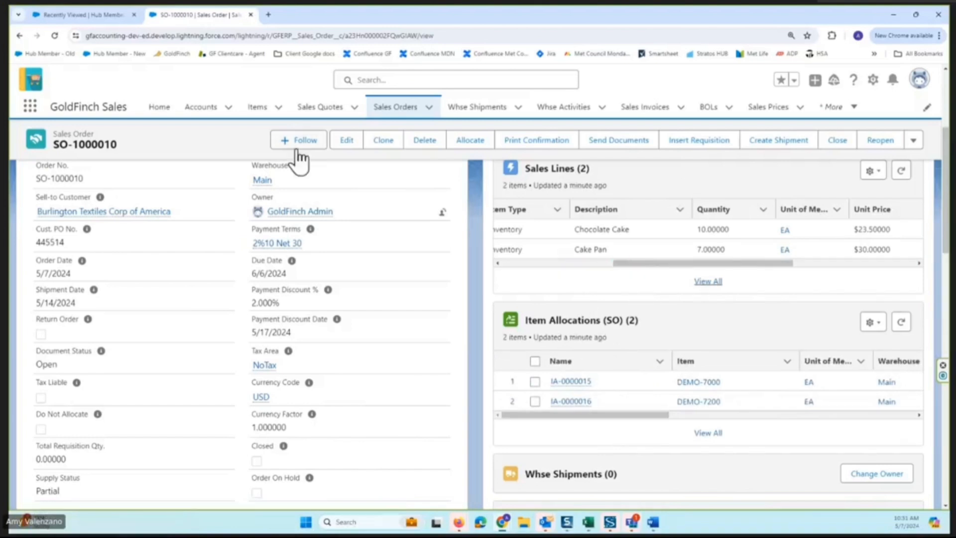
# Open the saved order for editing, examine the allocated and outstanding quantities on its sales lines, and leave without saving.
pyautogui.click(344, 141)
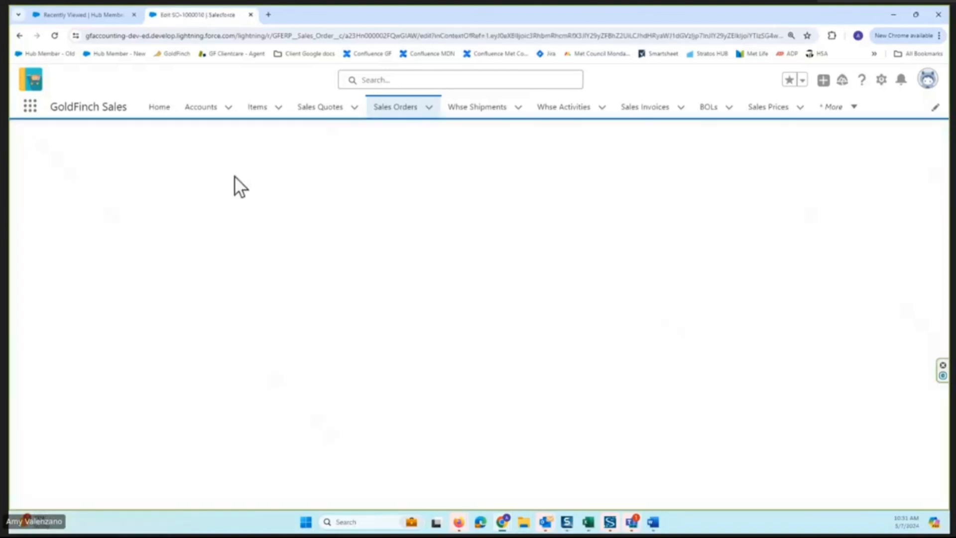
pyautogui.scroll(-4, 697, 349)
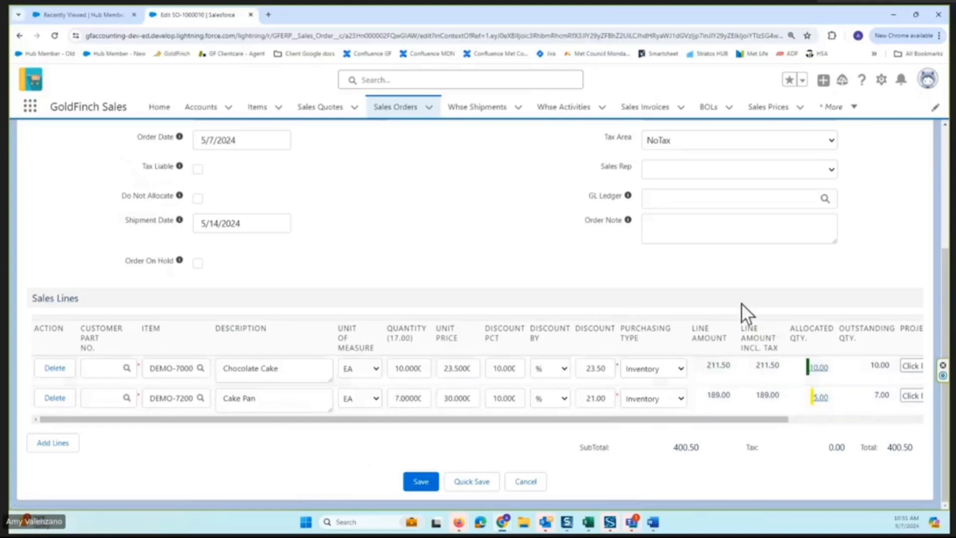
pyautogui.scroll(2, 588, 262)
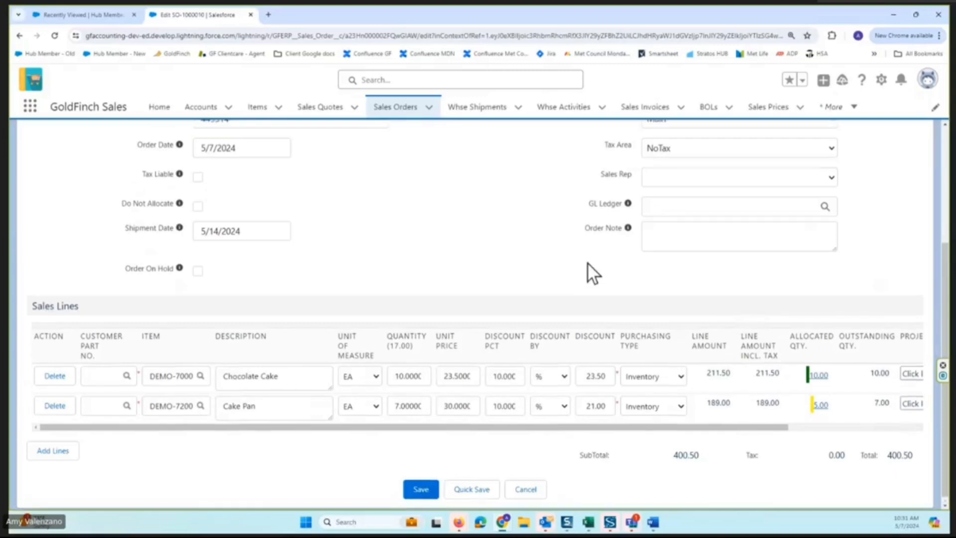
pyautogui.scroll(2, 583, 270)
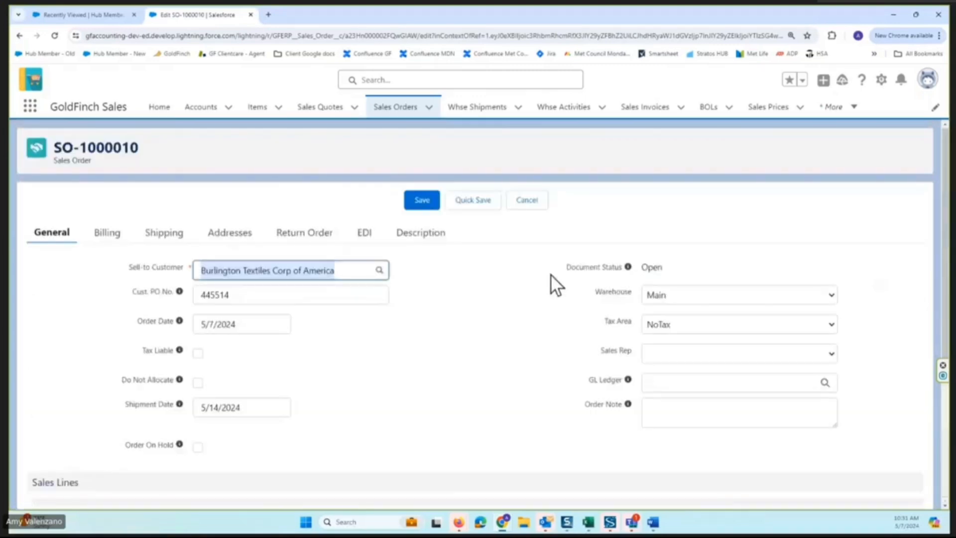
pyautogui.click(540, 203)
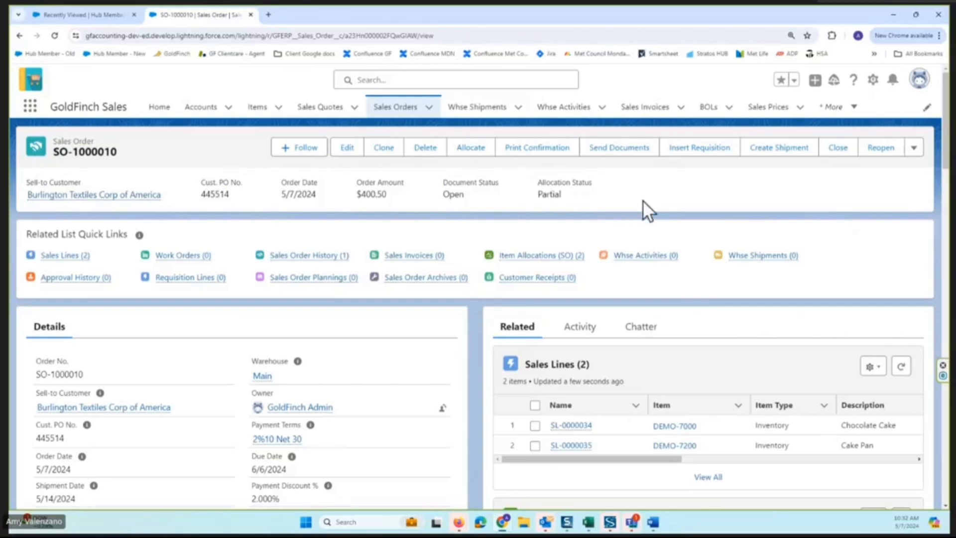
# Preview the sales order's printed confirmation, examine its lines and totals, and return to the order.
pyautogui.click(547, 158)
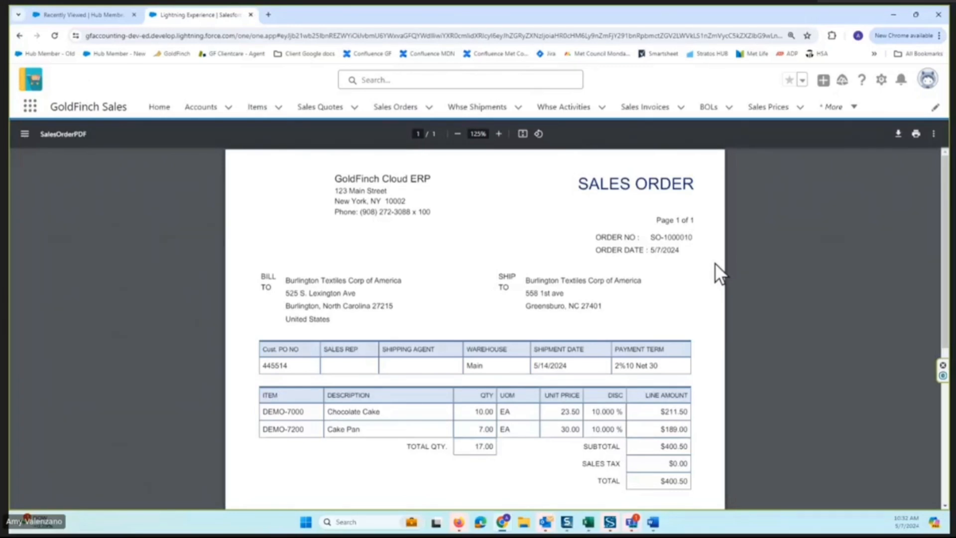
pyautogui.scroll(-2, 568, 324)
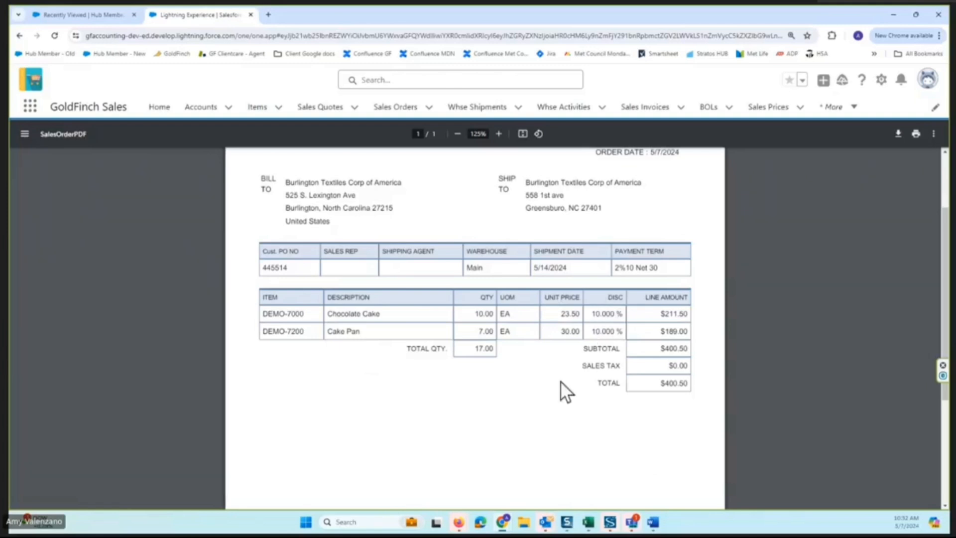
pyautogui.scroll(3, 528, 383)
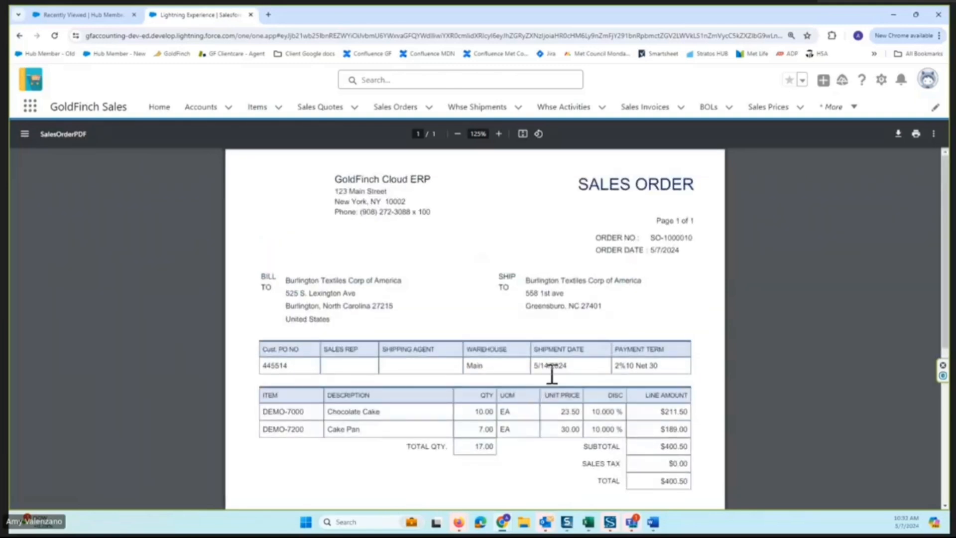
pyautogui.click(19, 36)
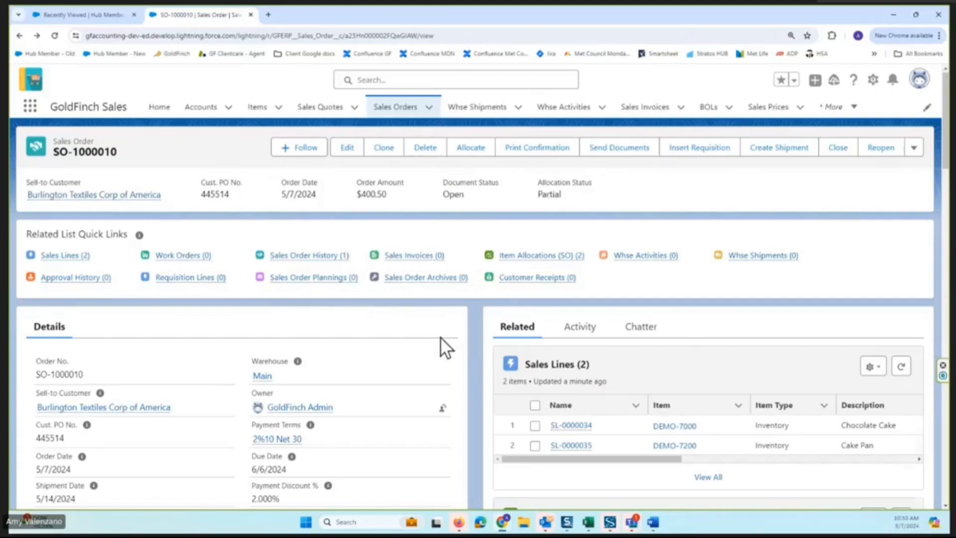
# Create a warehouse shipment from the sales order and check the item quantities on its Whse Shipment Lines.
pyautogui.scroll(-2, 440, 337)
pyautogui.scroll(-2, 637, 396)
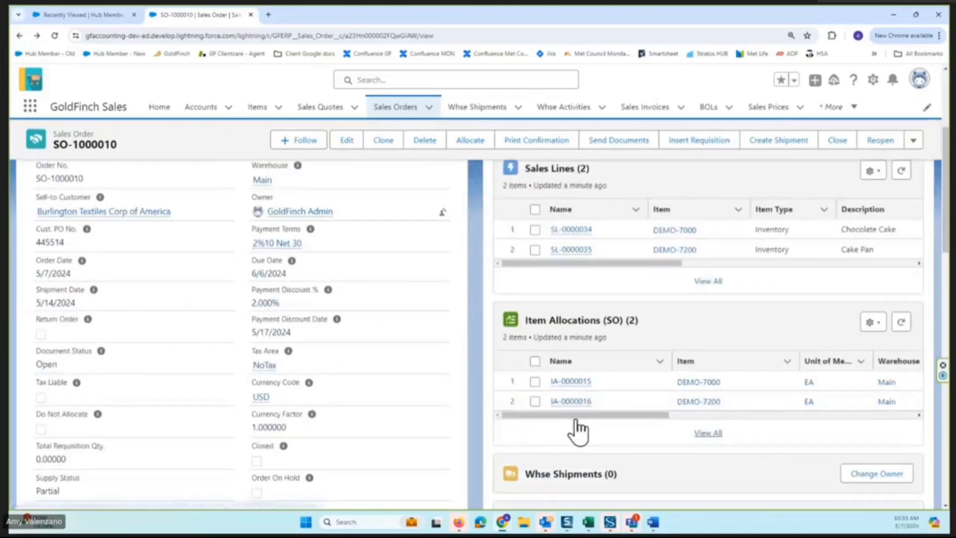
pyautogui.click(780, 142)
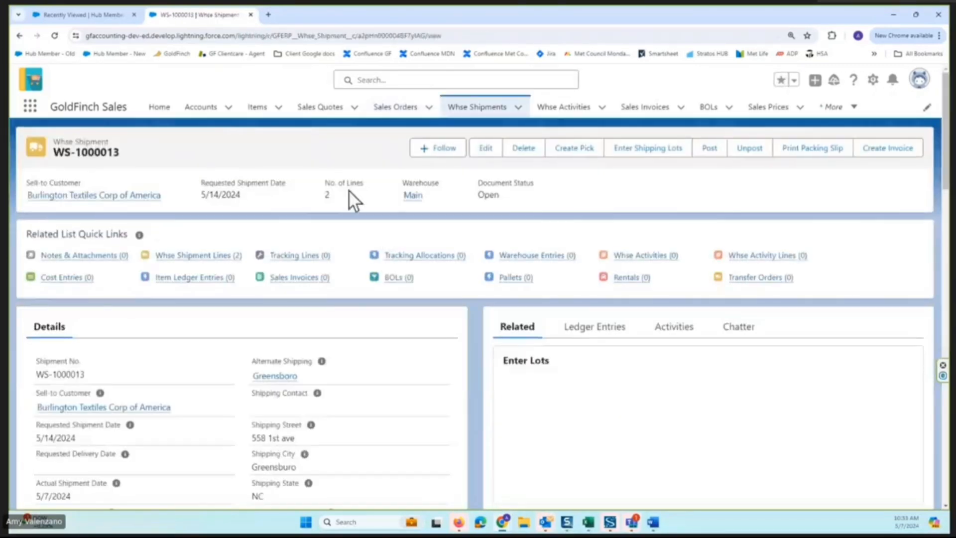
pyautogui.scroll(-2, 452, 312)
pyautogui.scroll(-2, 452, 312)
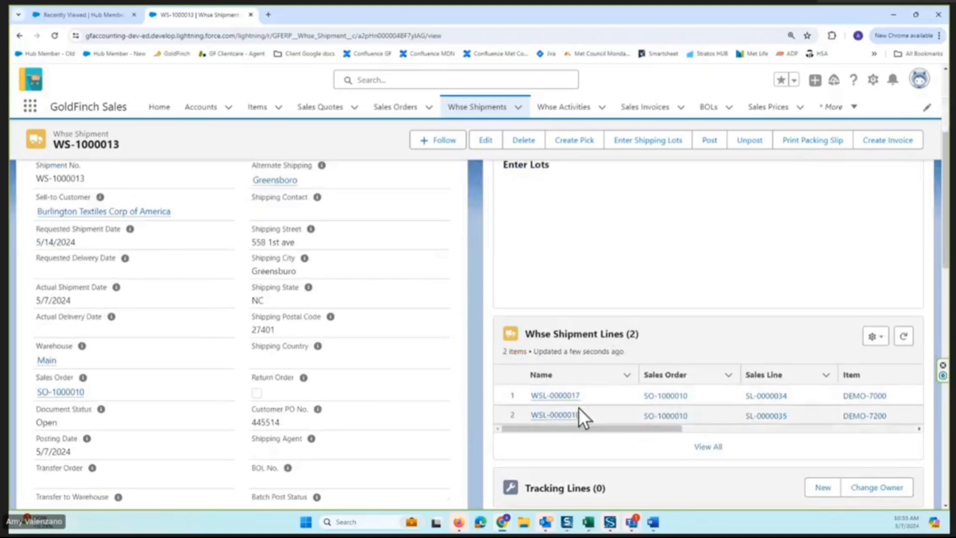
pyautogui.scroll(-2, 433, 280)
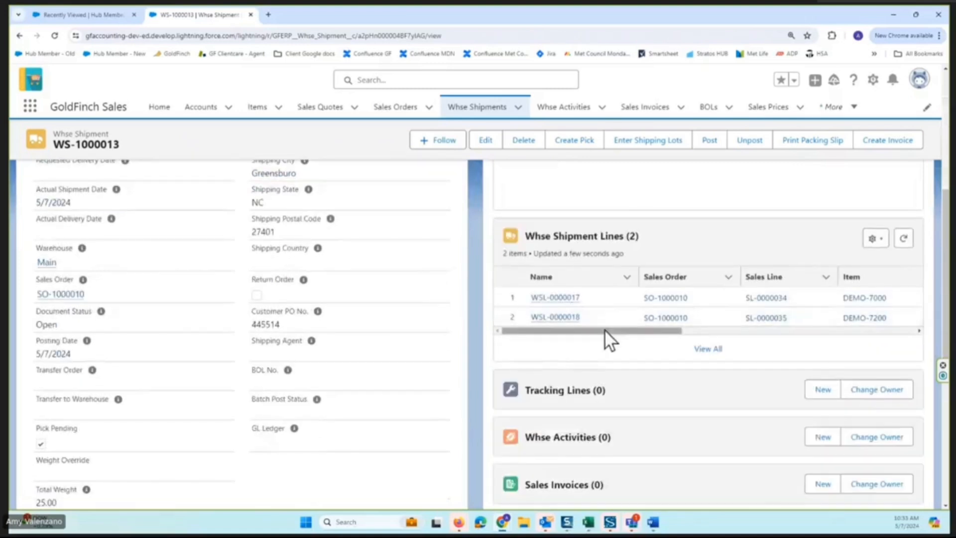
pyautogui.moveTo(604, 330); pyautogui.dragTo(718, 324)
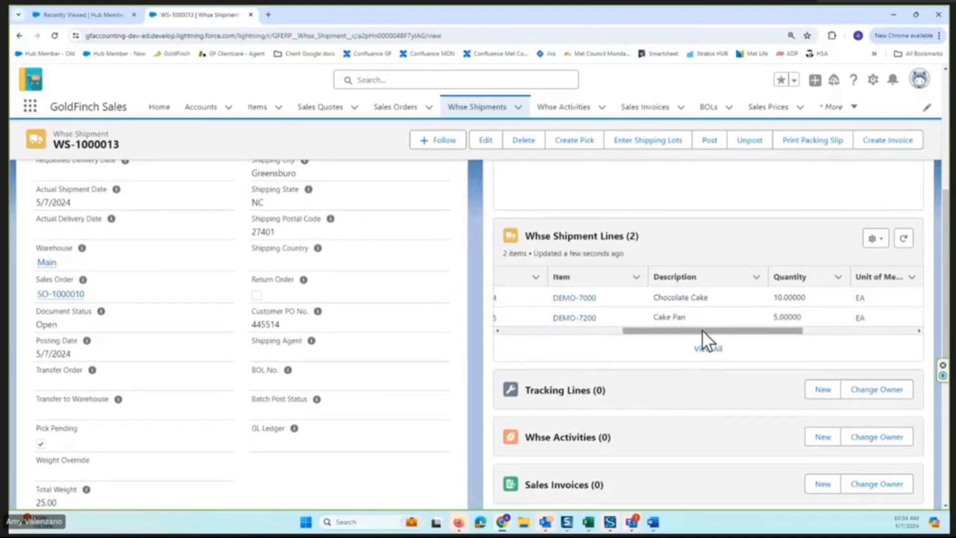
pyautogui.moveTo(702, 329); pyautogui.dragTo(510, 332)
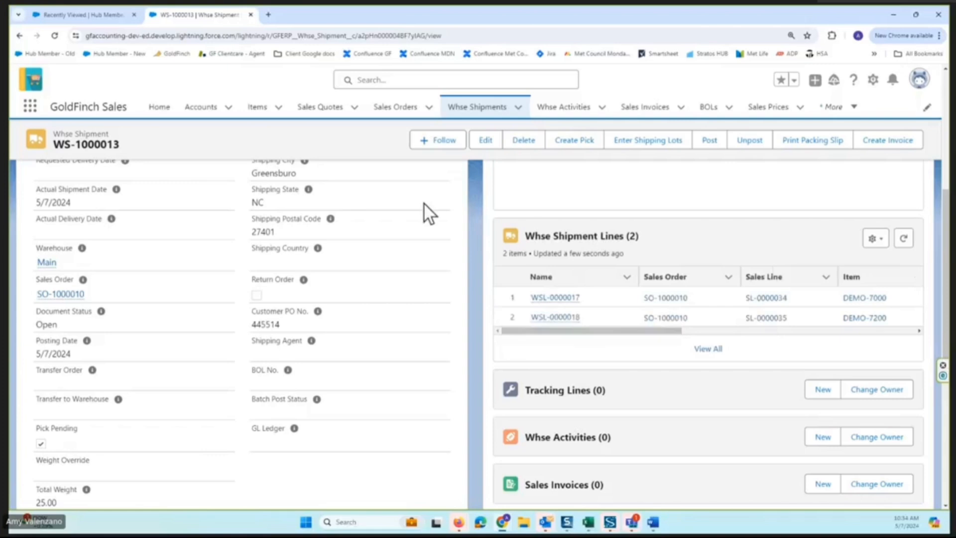
# Open the warehouse shipment for editing, examine its dates and line quantities, and leave without saving.
pyautogui.scroll(10, 420, 190)
pyautogui.click(486, 145)
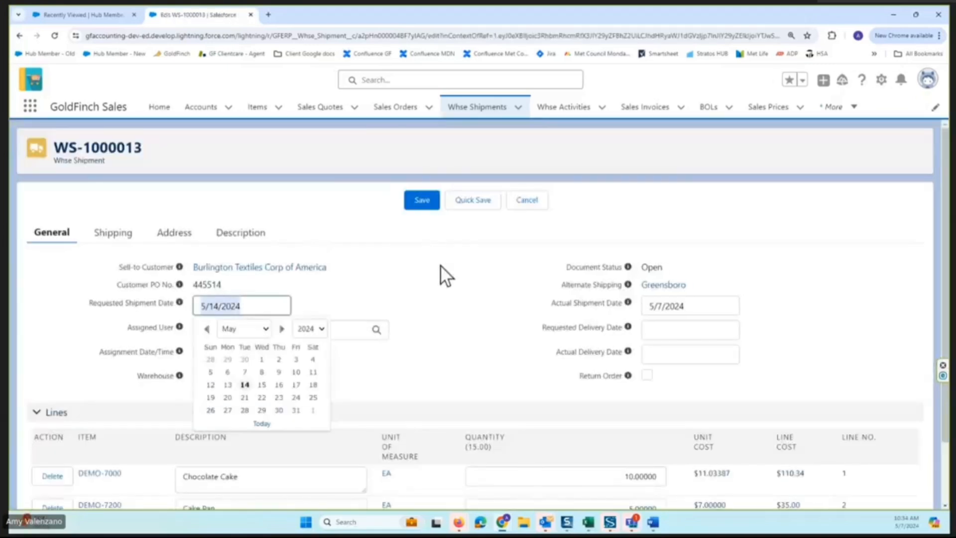
pyautogui.click(442, 320)
pyautogui.scroll(-2, 443, 319)
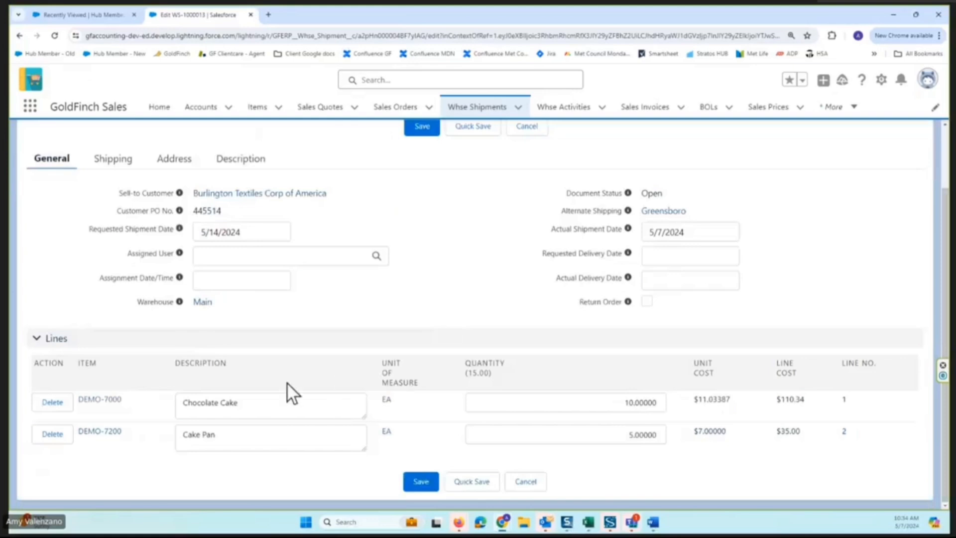
pyautogui.click(565, 403)
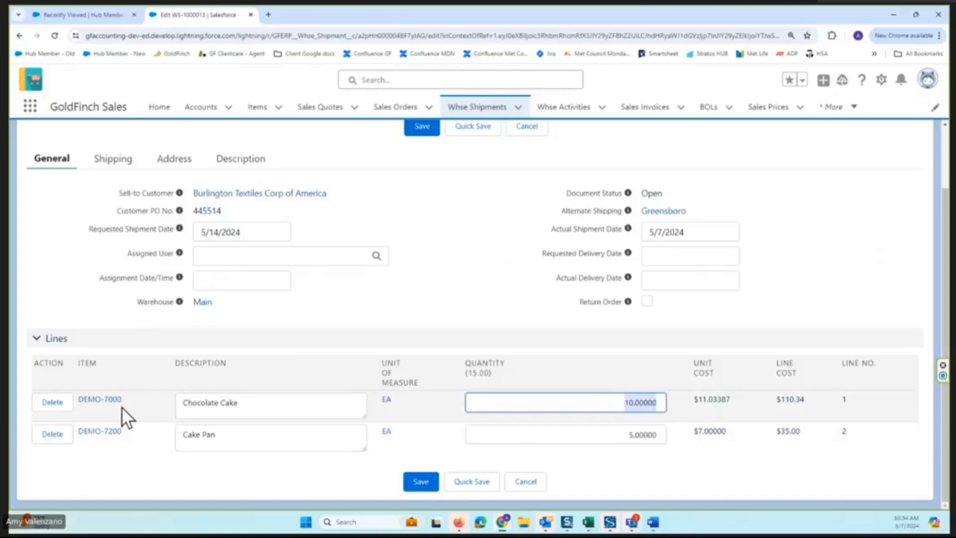
pyautogui.scroll(2, 524, 152)
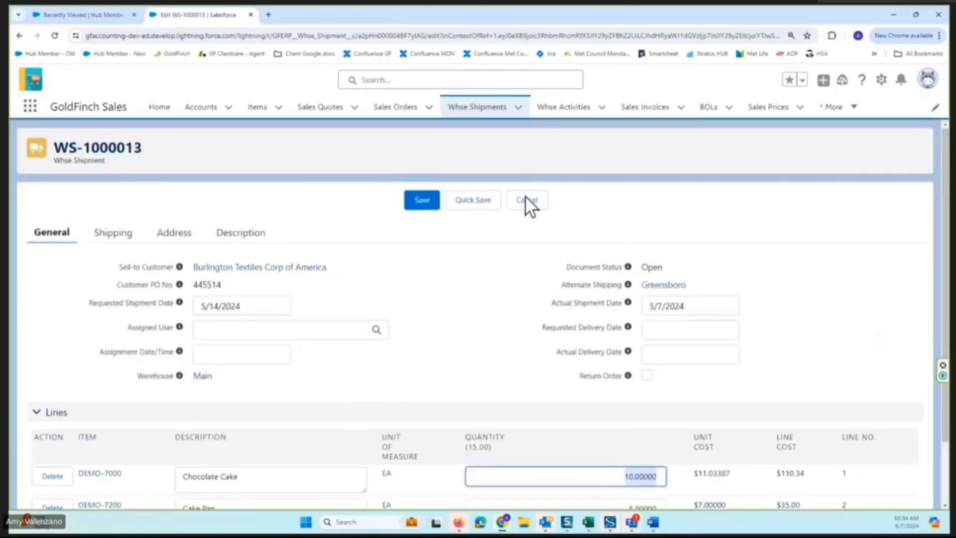
pyautogui.click(527, 200)
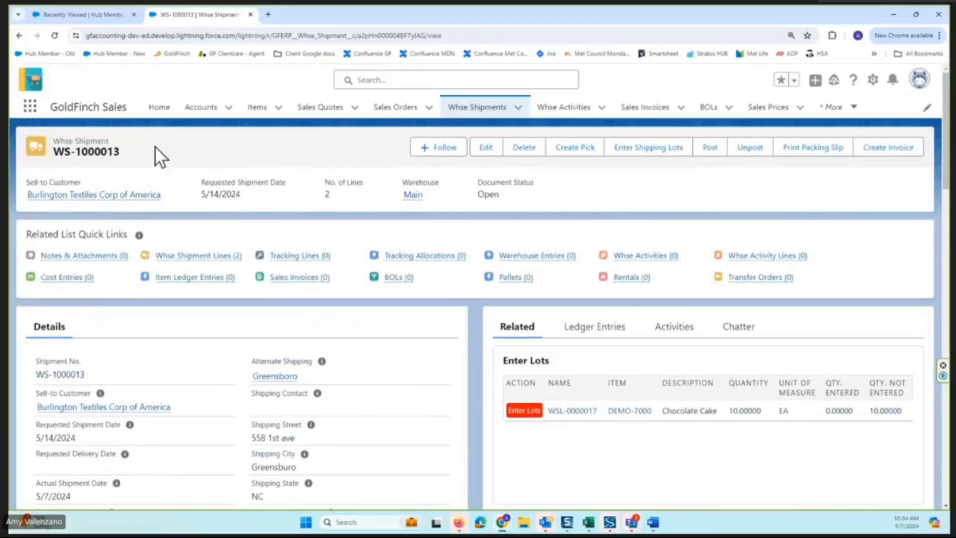
# Create a pick for the warehouse shipment and check the bins, item lot and quantities on its activity lines.
pyautogui.click(573, 152)
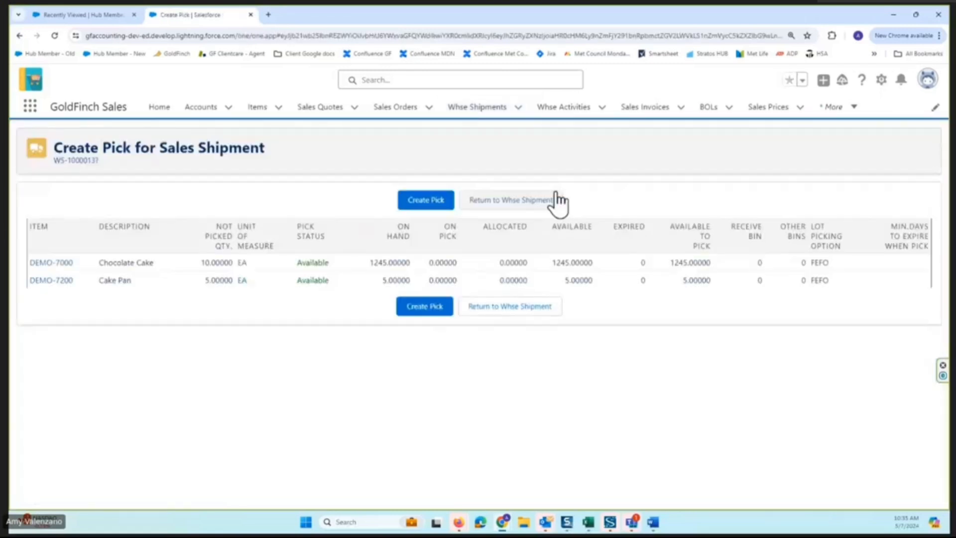
pyautogui.click(419, 201)
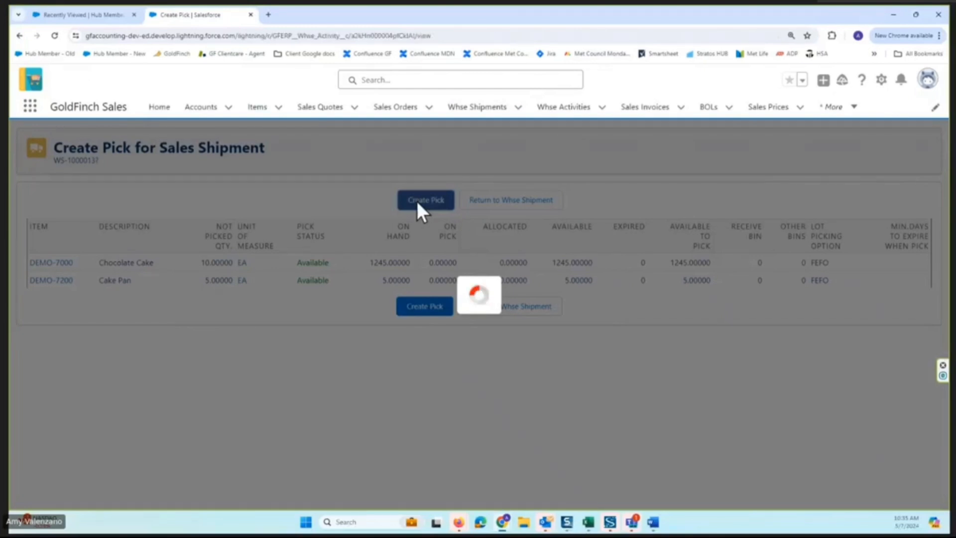
pyautogui.scroll(-2, 577, 329)
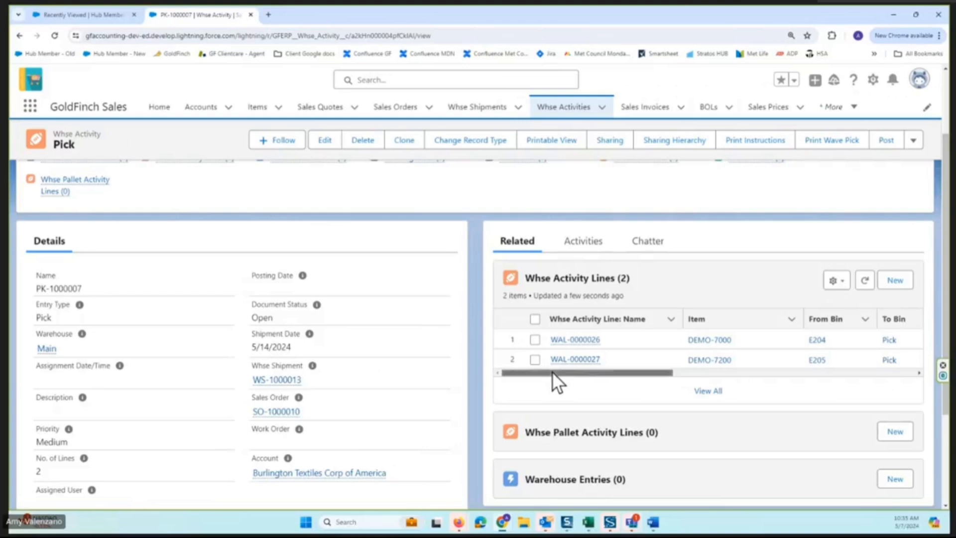
pyautogui.moveTo(552, 372); pyautogui.dragTo(611, 371)
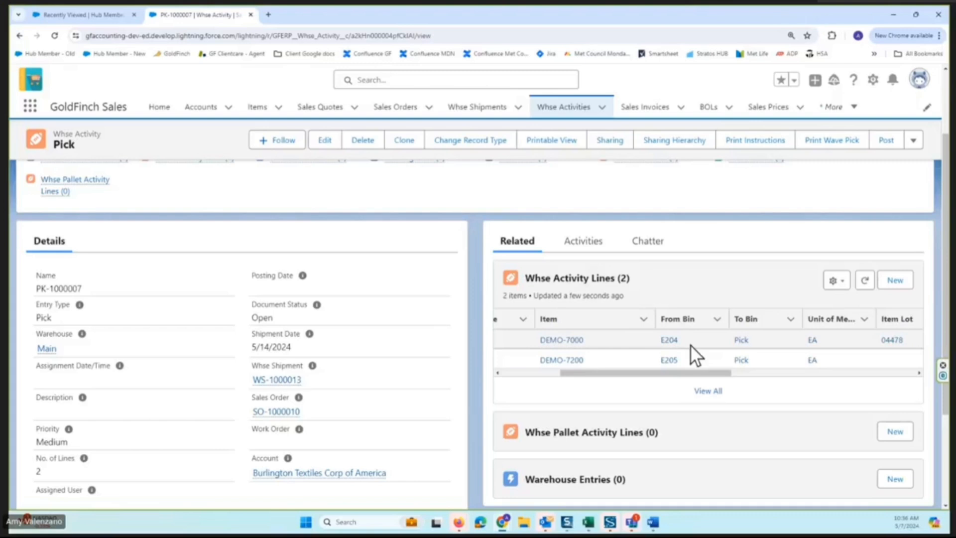
pyautogui.moveTo(685, 374); pyautogui.dragTo(737, 370)
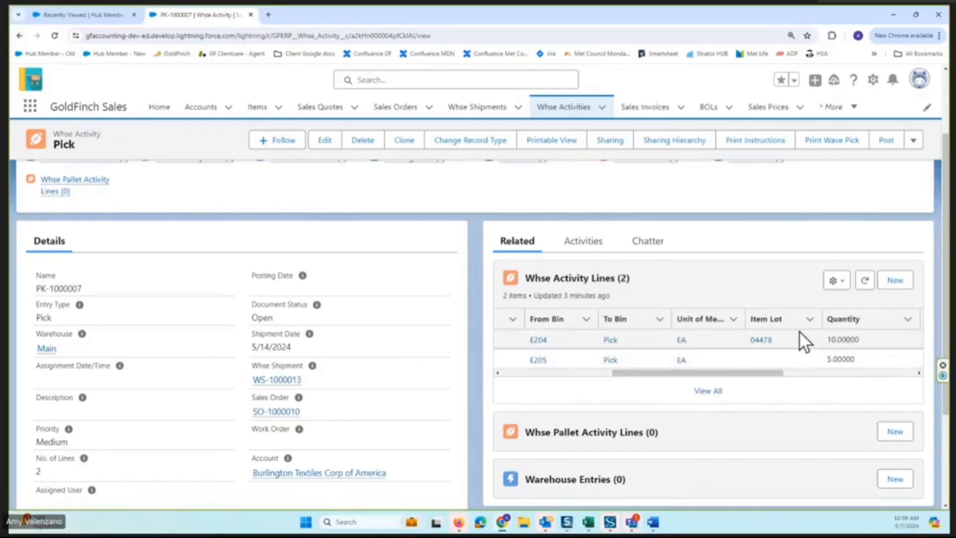
pyautogui.moveTo(752, 369); pyautogui.dragTo(653, 375)
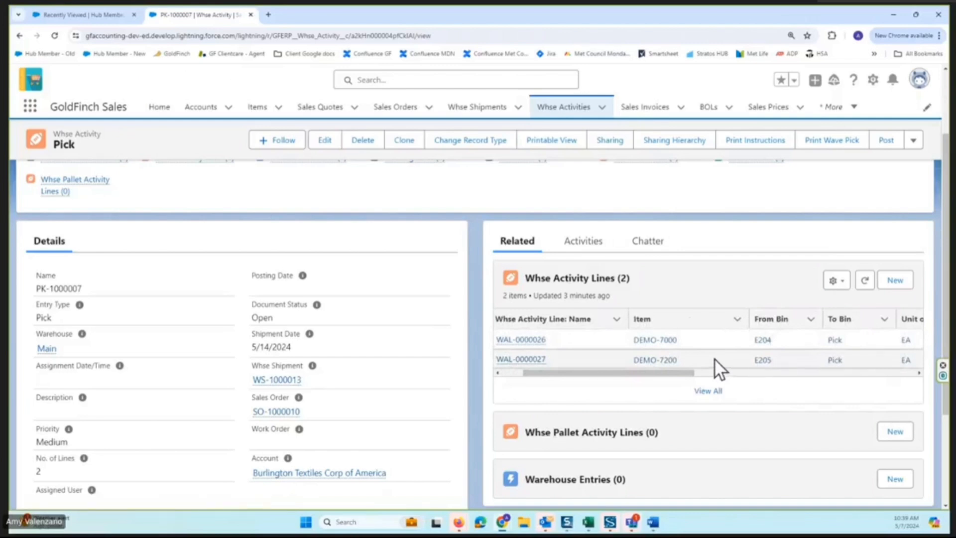
# Open the pick for editing, examine the From Bin, quantity and split fields on its lines, and leave without saving.
pyautogui.click(325, 141)
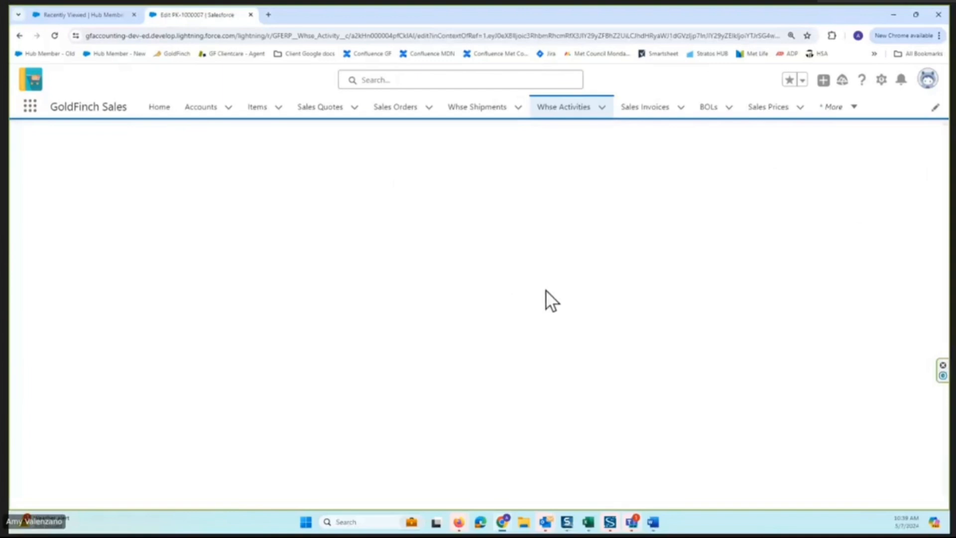
pyautogui.scroll(-2, 287, 405)
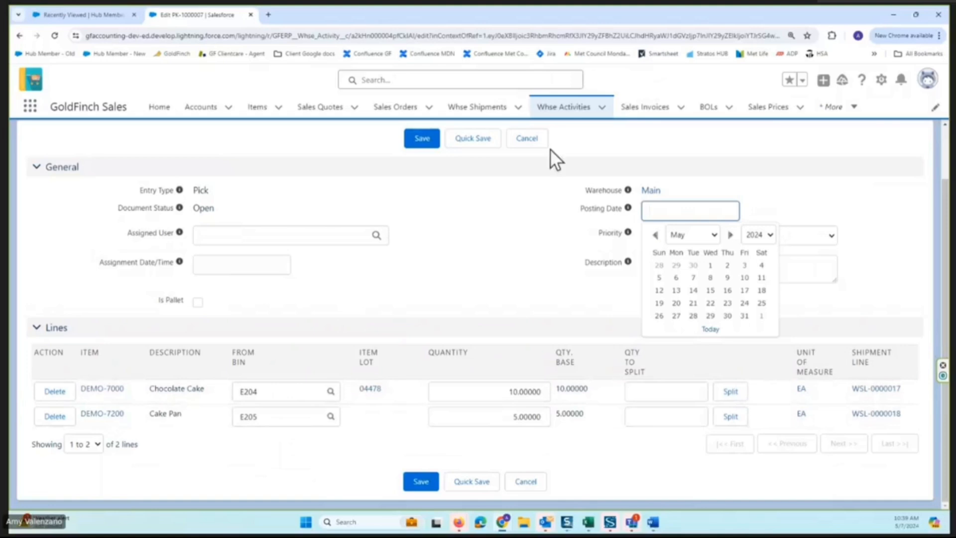
pyautogui.click(535, 145)
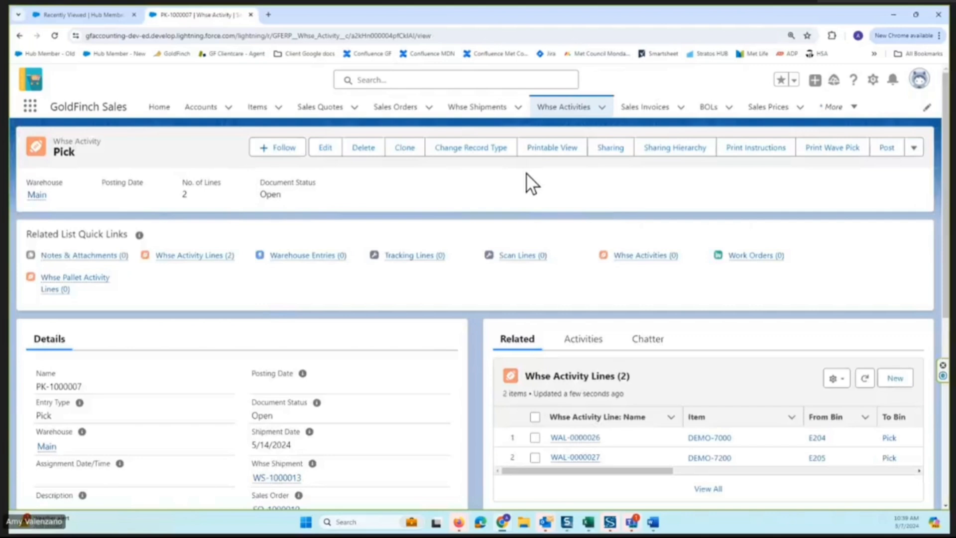
# Preview the pick's printed instructions, examine the picking and back-ordered lines, and return to the pick.
pyautogui.click(757, 149)
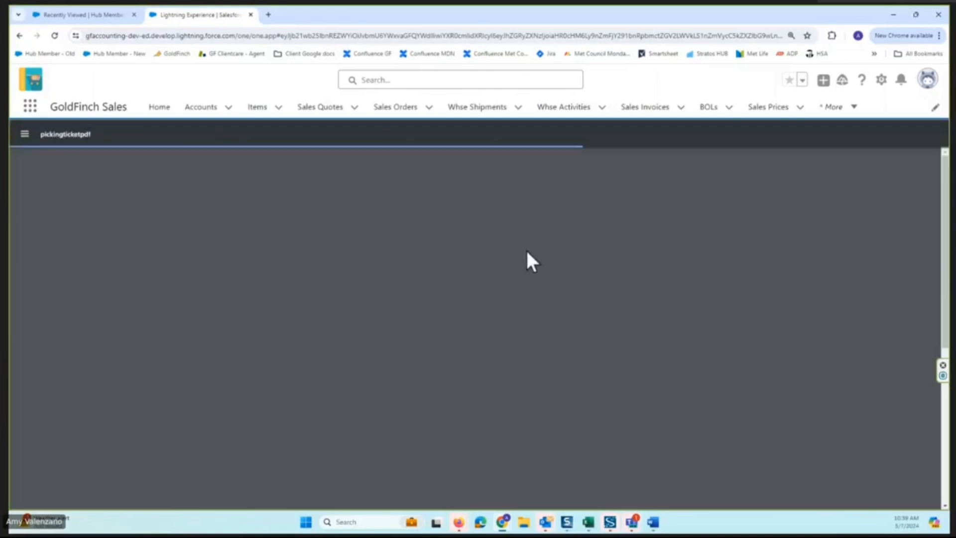
pyautogui.scroll(-2, 463, 264)
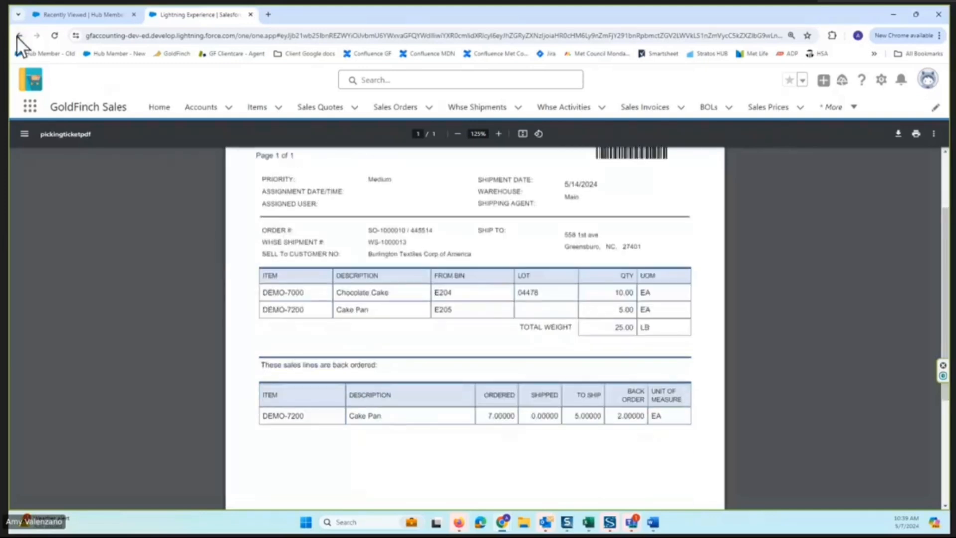
pyautogui.click(18, 36)
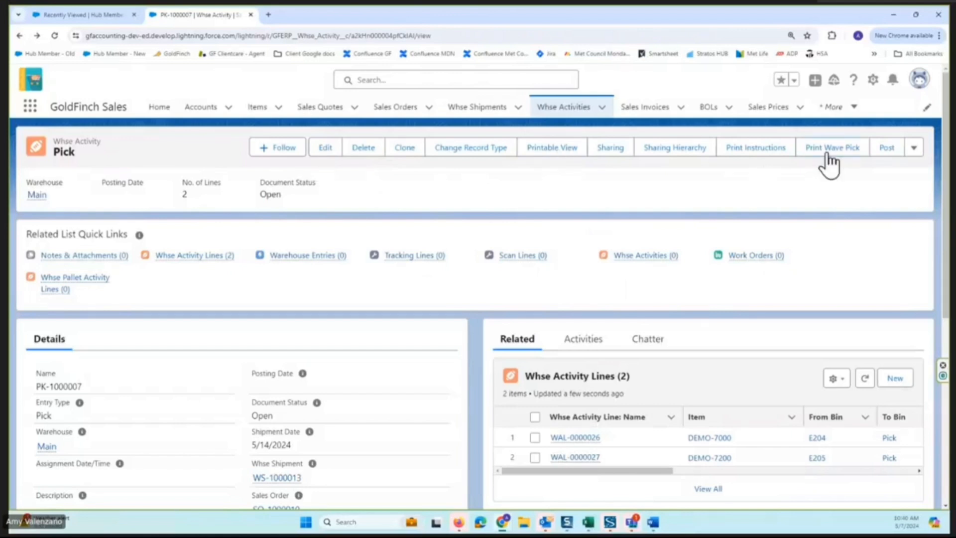
# Post the warehouse pick, and review the bin movements in its full Warehouse Entries list.
pyautogui.click(887, 147)
pyautogui.click(474, 237)
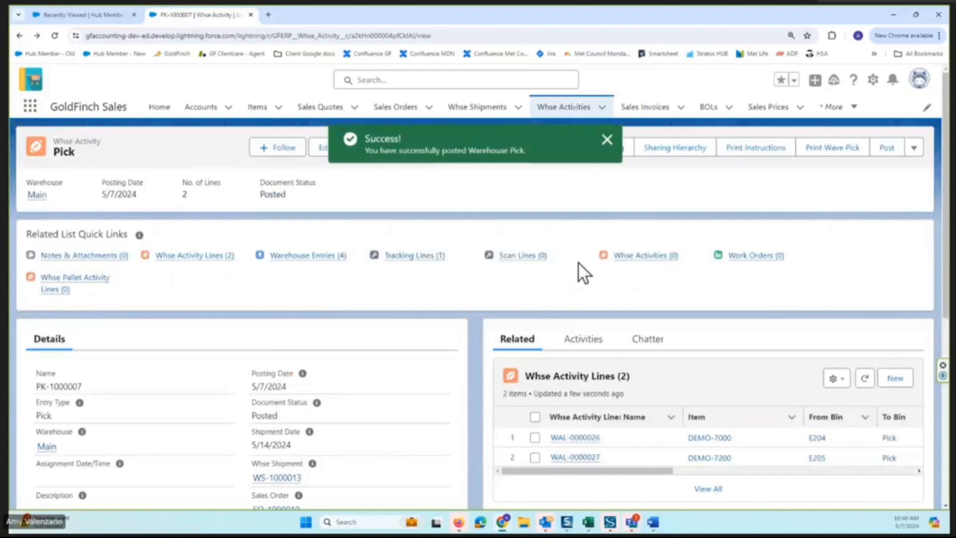
pyautogui.scroll(-2, 580, 263)
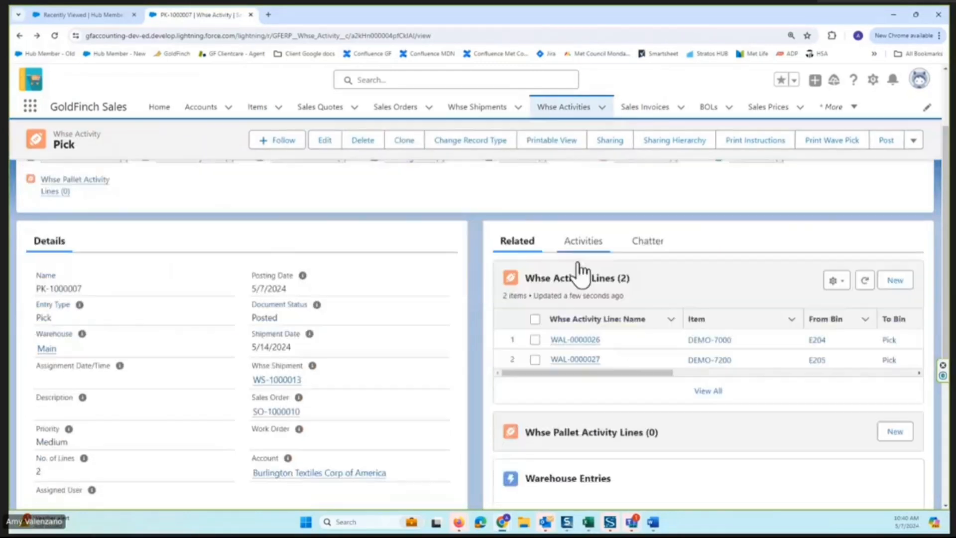
pyautogui.scroll(-3, 632, 279)
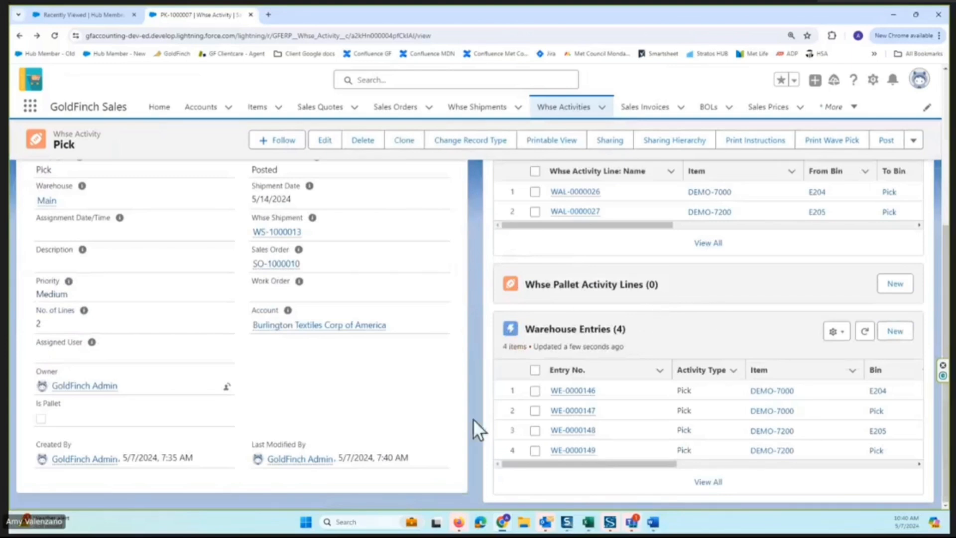
pyautogui.click(708, 482)
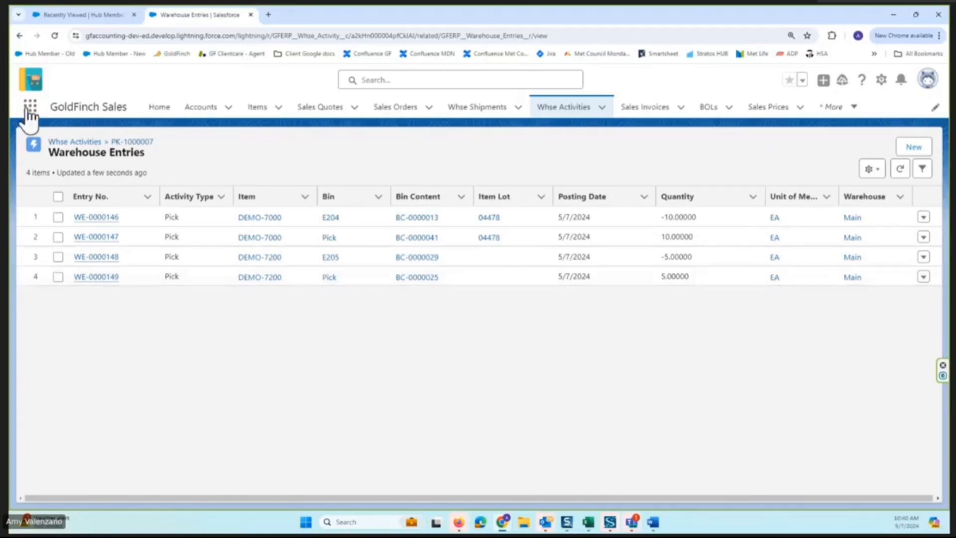
pyautogui.click(17, 37)
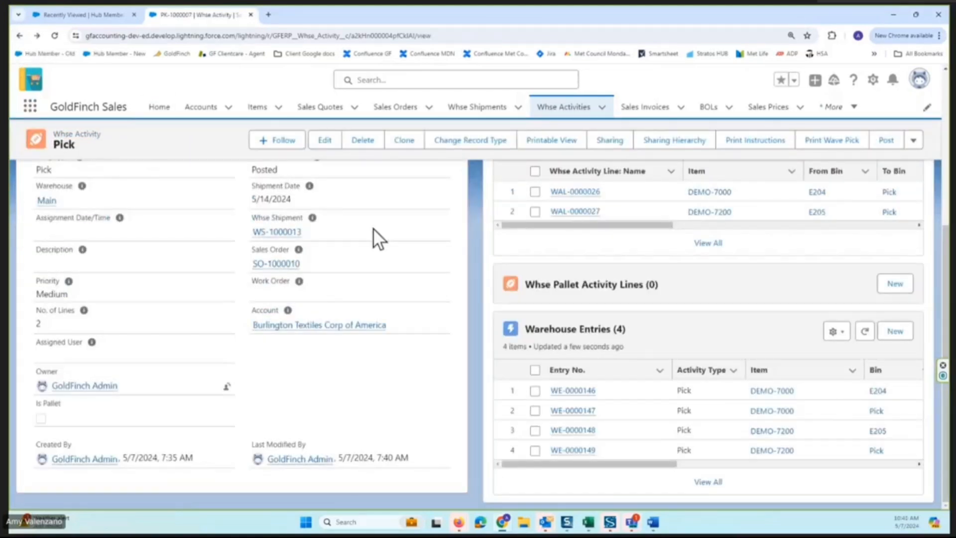
# Go back to the warehouse shipment linked to the pick and check its document status and Enter Lots section.
pyautogui.moveTo(273, 233)
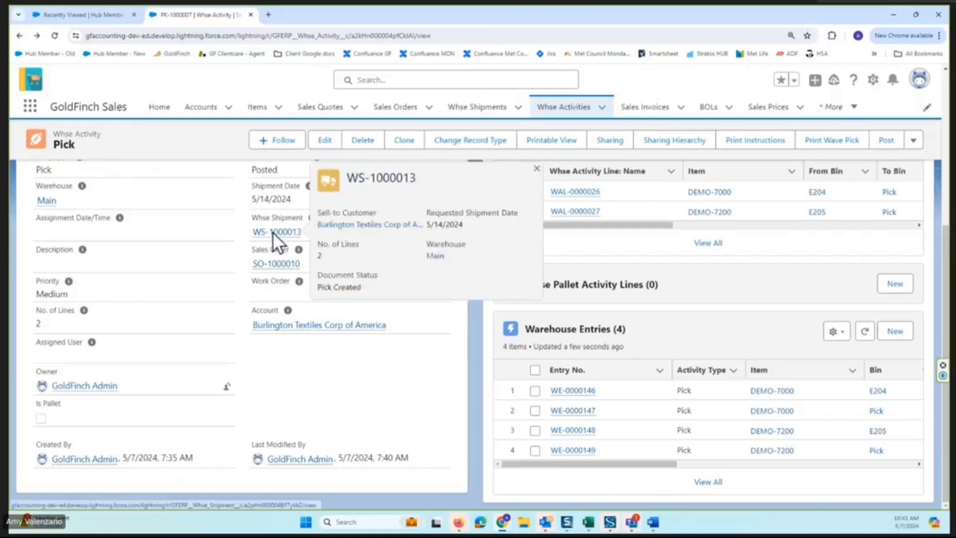
pyautogui.click(273, 232)
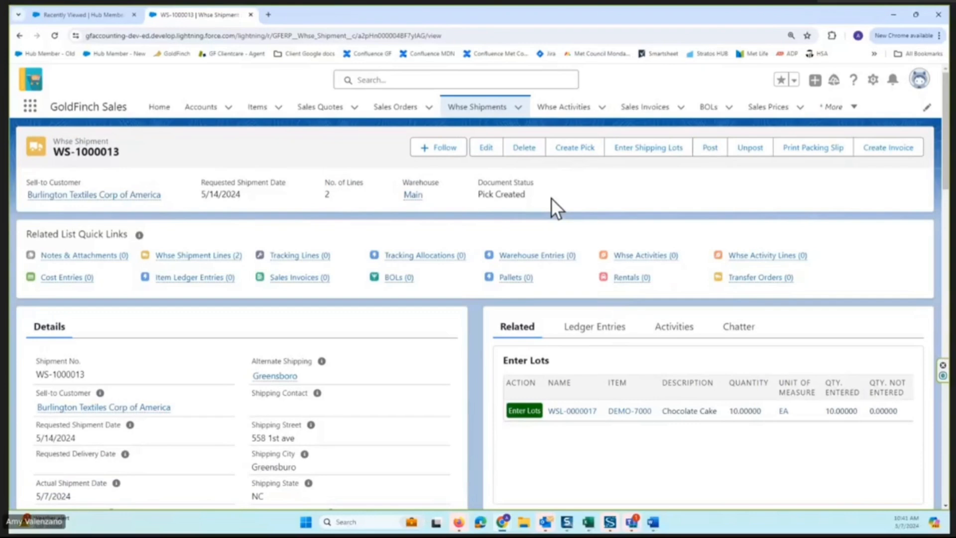
pyautogui.scroll(-2, 551, 198)
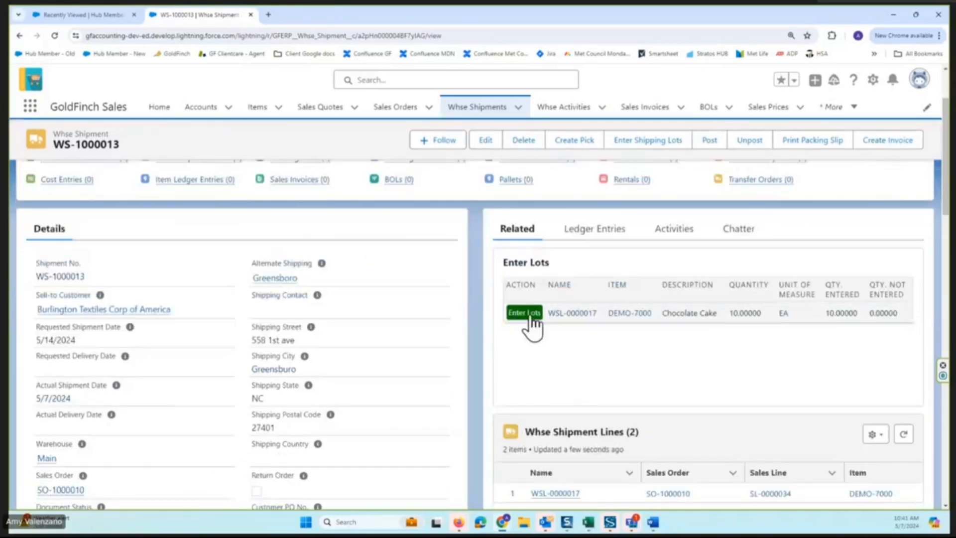
# Open lot entry for the Chocolate Cake shipment line, examine its tracking line, and return to the shipment without saving.
pyautogui.click(527, 313)
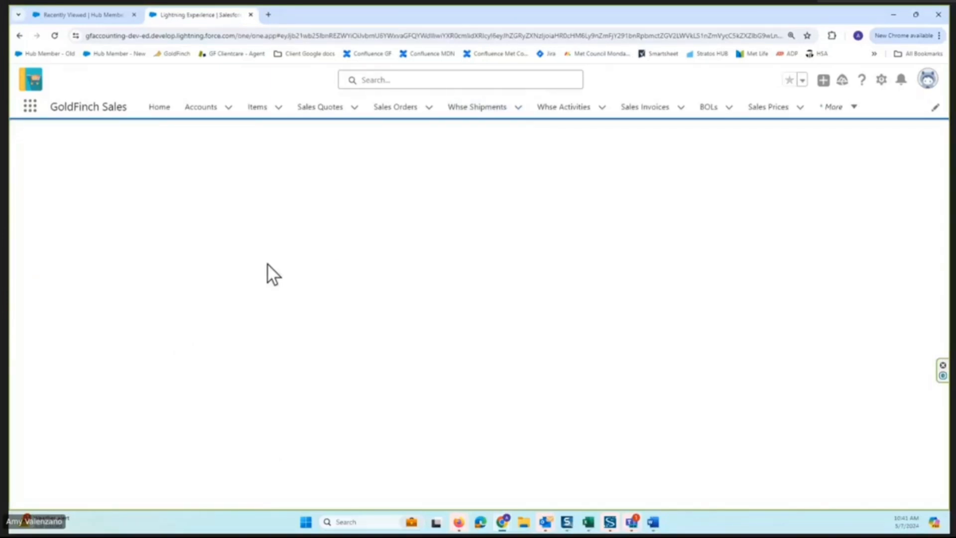
pyautogui.scroll(-1, 306, 312)
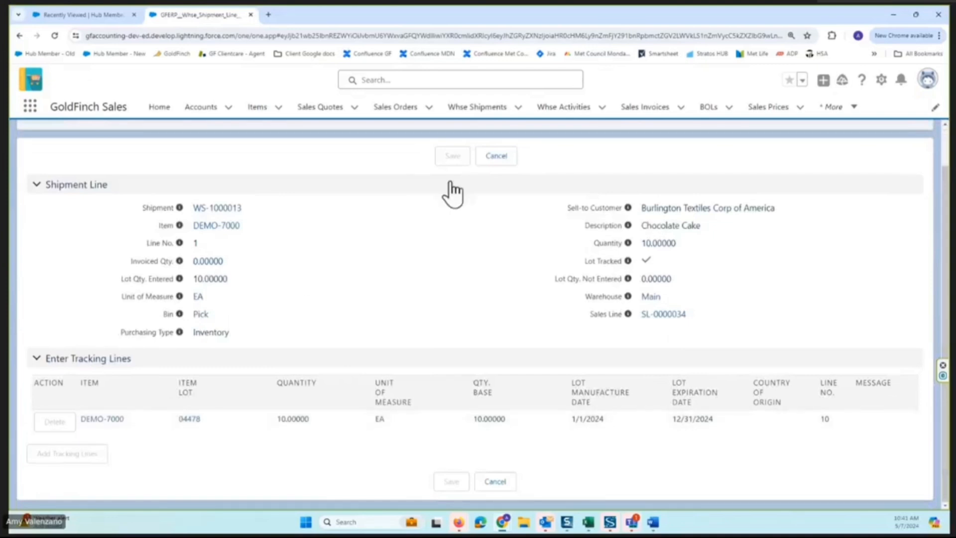
pyautogui.click(496, 157)
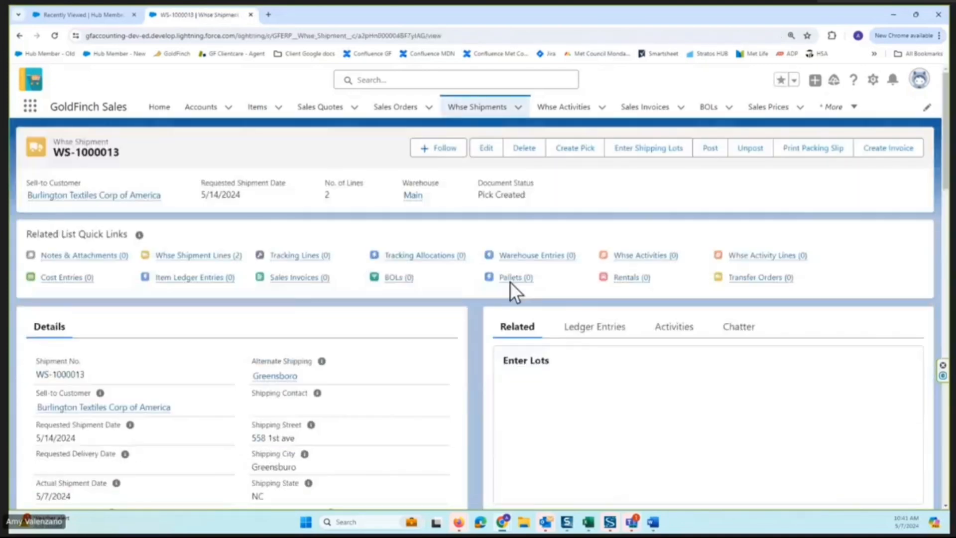
pyautogui.scroll(-2, 513, 284)
pyautogui.scroll(2, 512, 284)
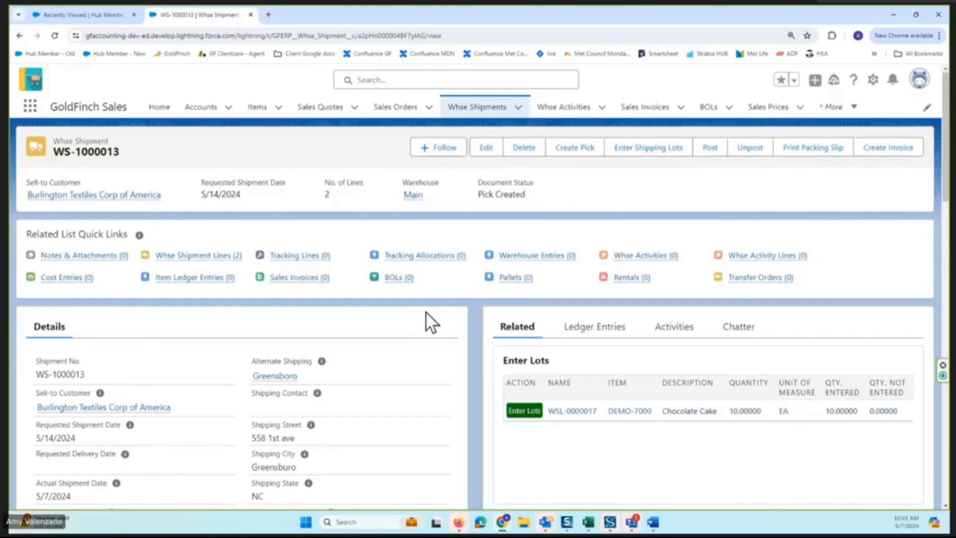
# Post the warehouse shipment with Actual Shipment Date 5/7/2024, and return to the shipment record.
pyautogui.scroll(-2, 194, 439)
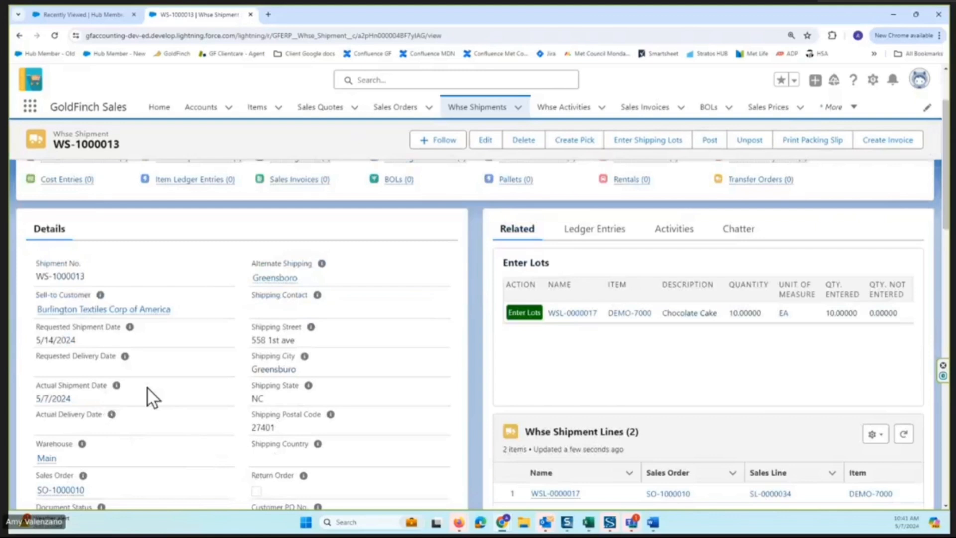
pyautogui.click(711, 142)
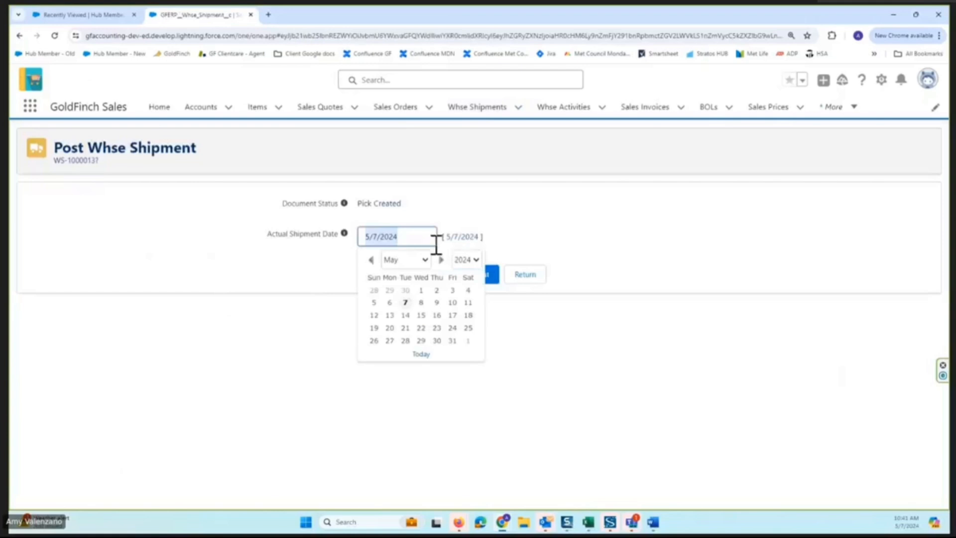
pyautogui.click(511, 265)
pyautogui.click(470, 268)
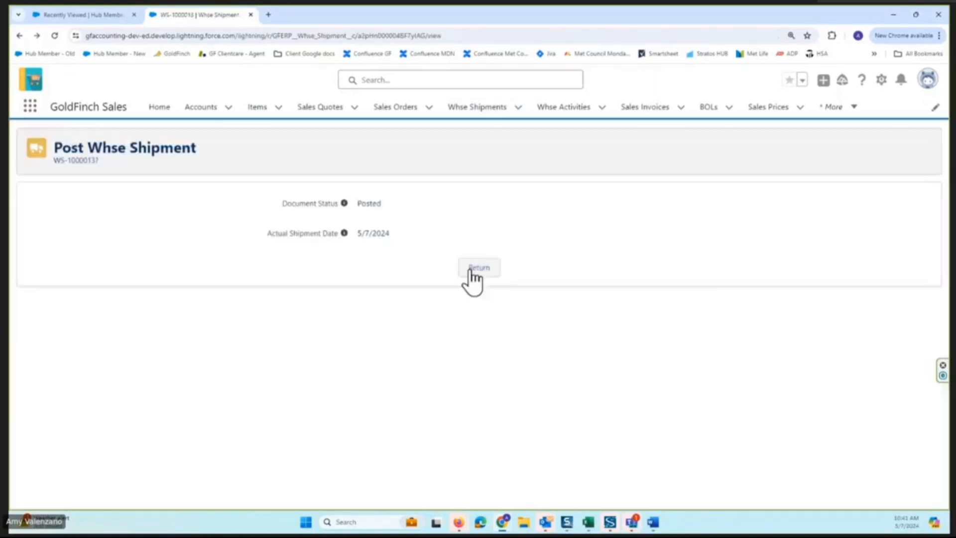
pyautogui.click(471, 272)
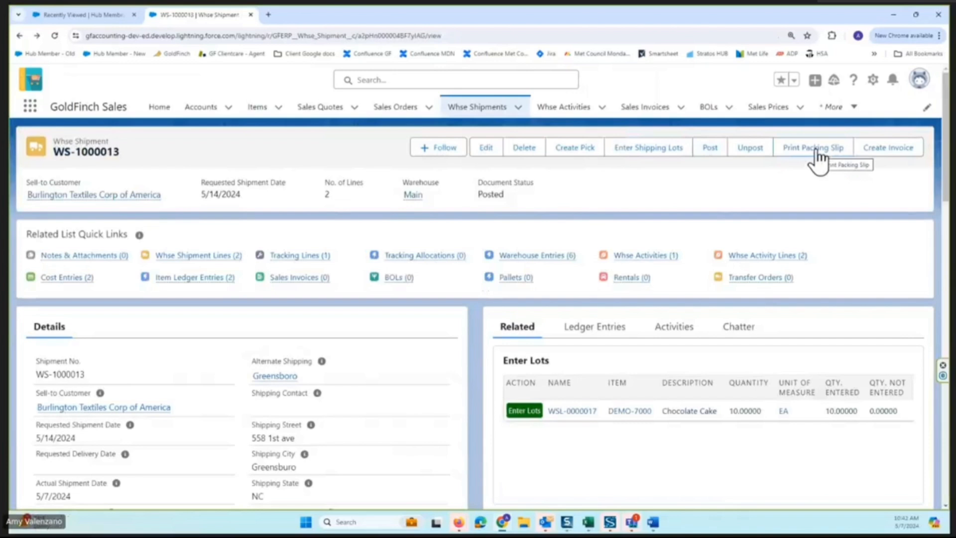
# Preview the shipment's packing slip, examine its addresses, lot, shipped and back-ordered quantities, and return to the shipment.
pyautogui.click(817, 152)
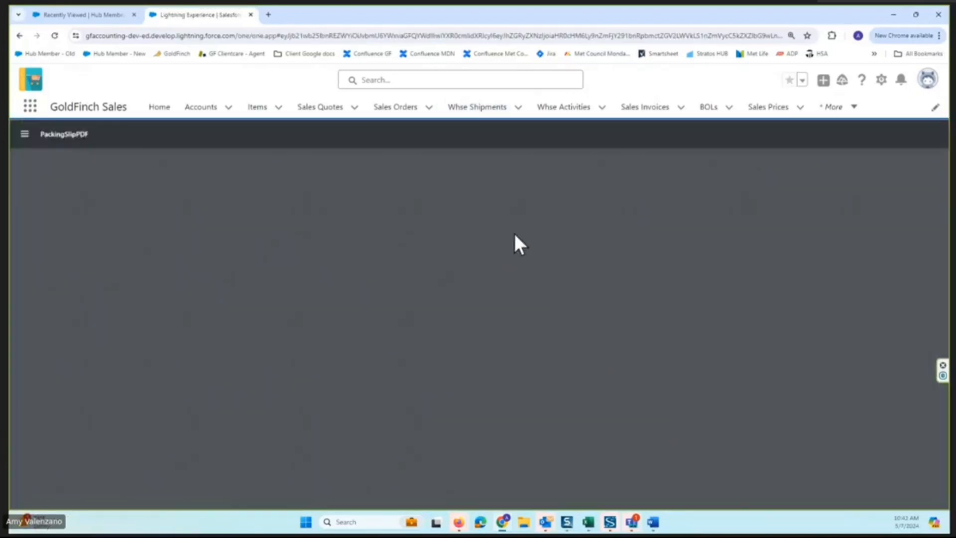
pyautogui.scroll(-2, 710, 264)
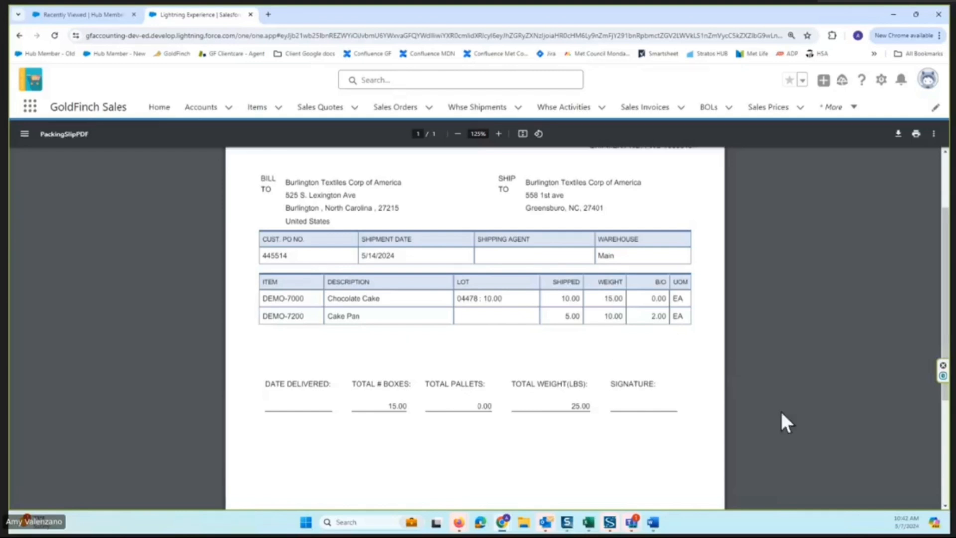
pyautogui.scroll(2, 708, 355)
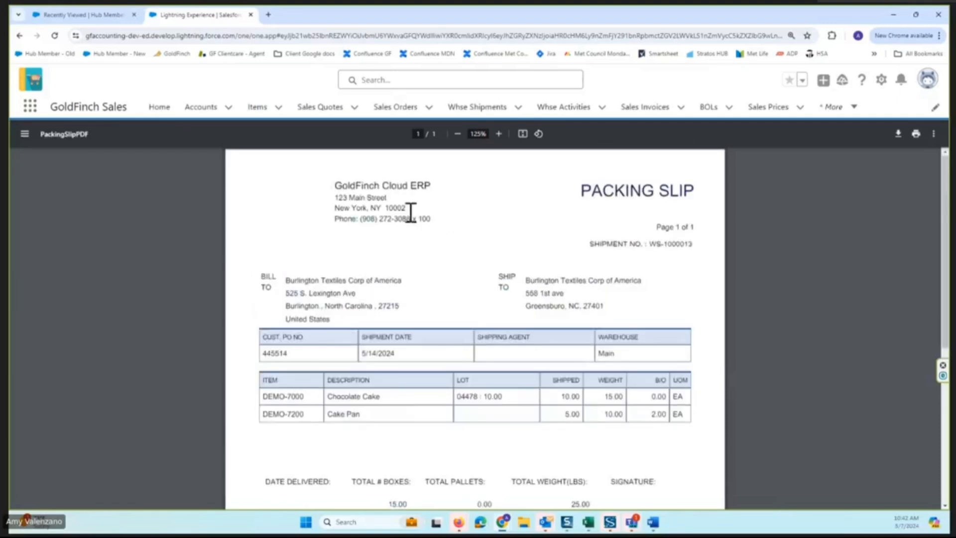
pyautogui.click(19, 35)
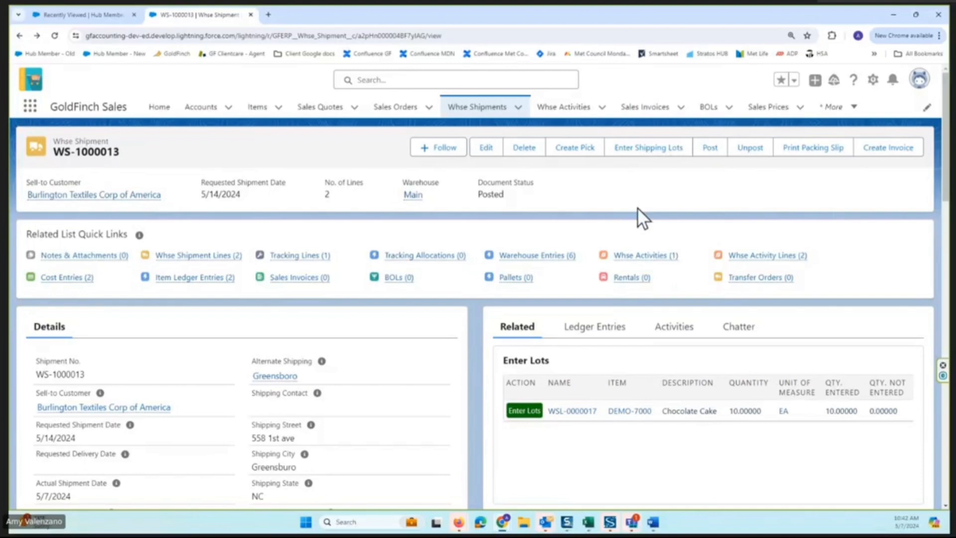
# Review the posted shipment's ledger entries, examine the pick and shipment movements in the full Warehouse Entries list, and return.
pyautogui.click(595, 327)
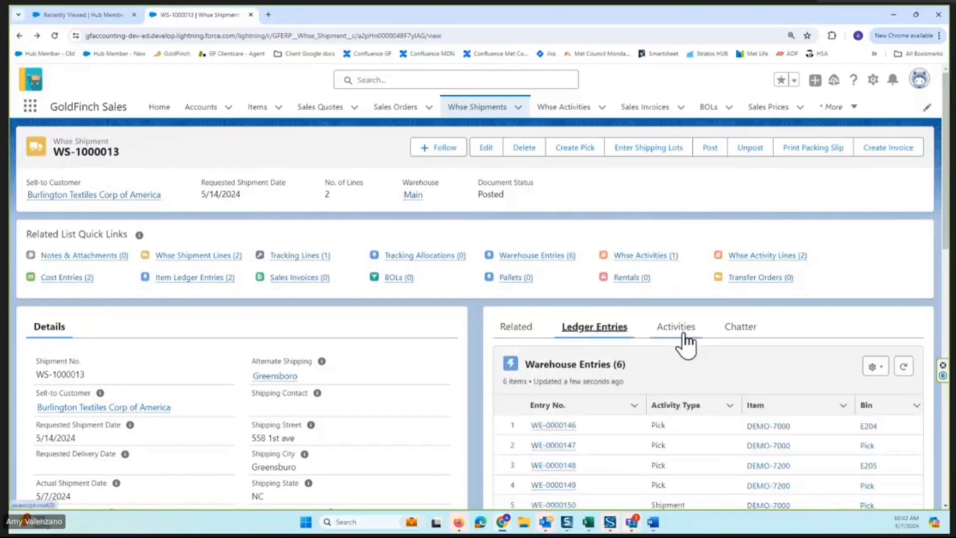
pyautogui.scroll(-3, 727, 326)
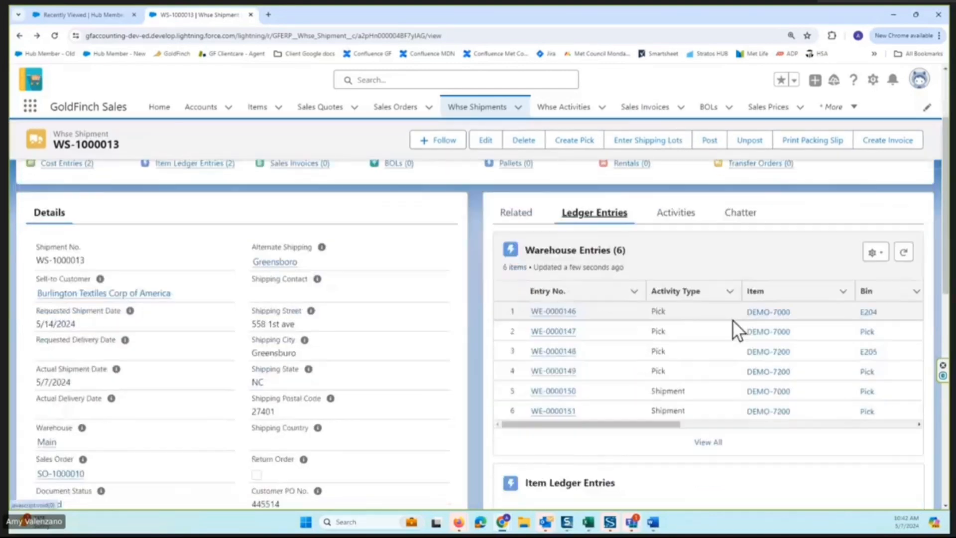
pyautogui.scroll(-2, 733, 319)
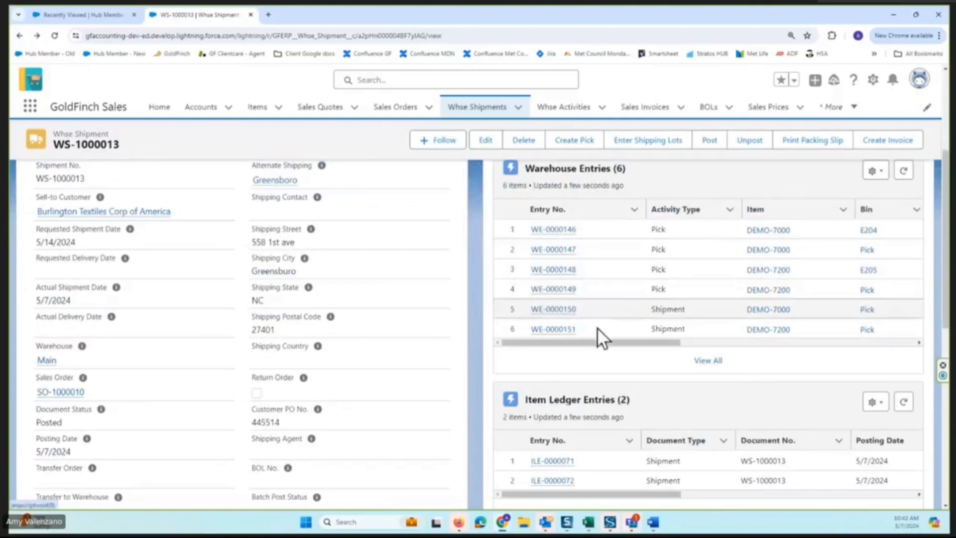
pyautogui.click(711, 361)
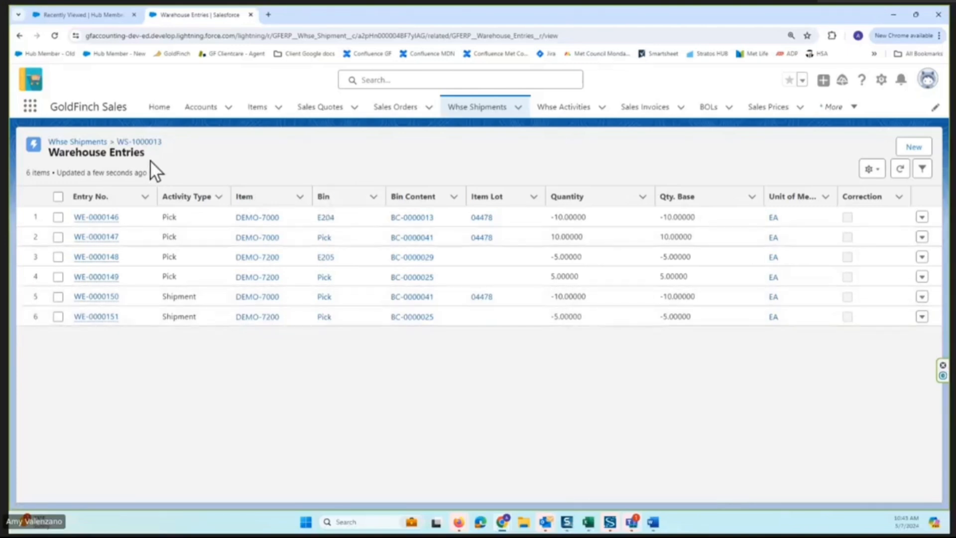
pyautogui.click(19, 36)
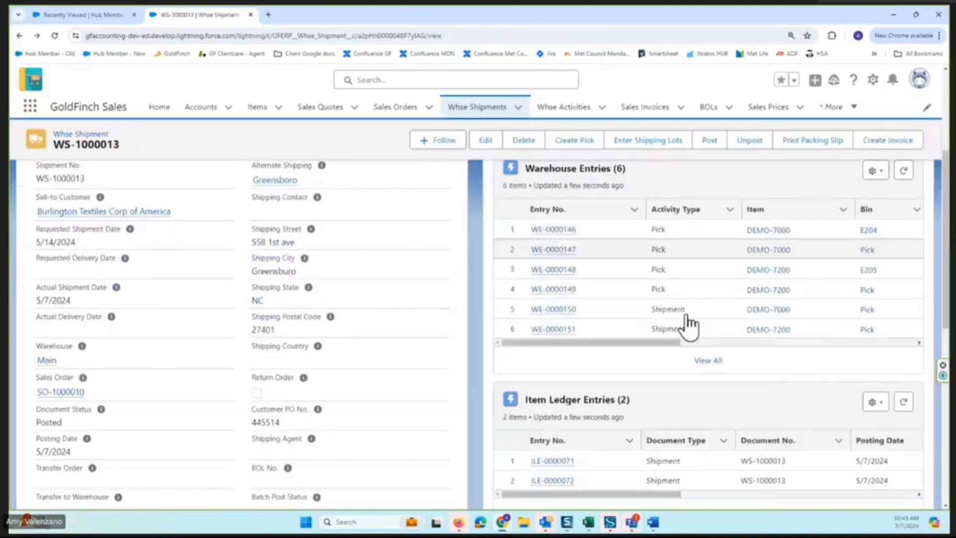
# Examine quantities and costs in the shipment's full Item Ledger Entries list, and return to the shipment.
pyautogui.scroll(-4, 686, 316)
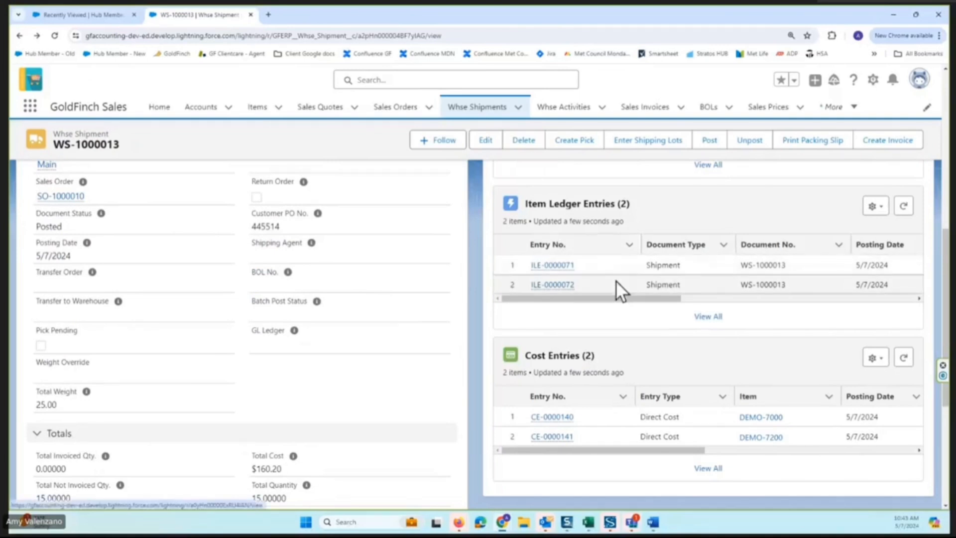
pyautogui.scroll(2, 668, 271)
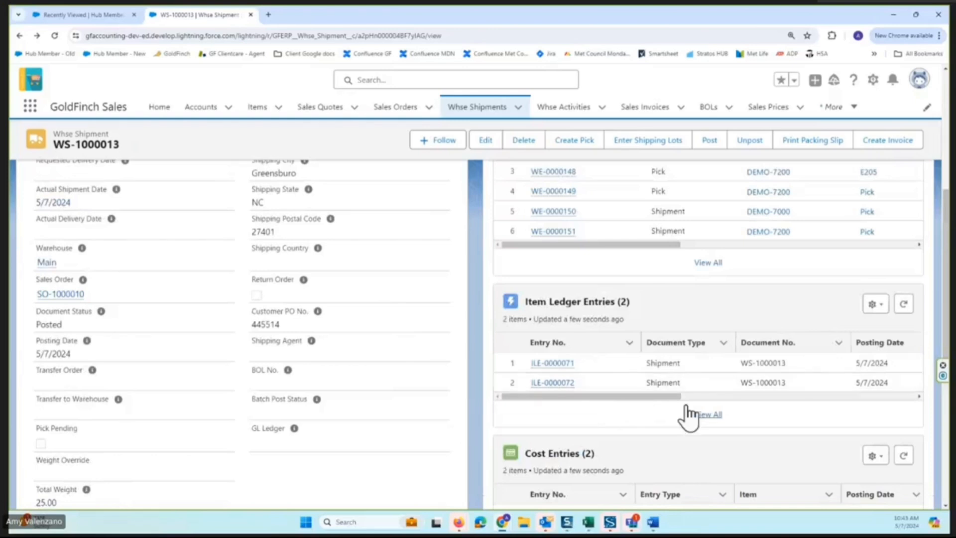
pyautogui.scroll(2, 674, 309)
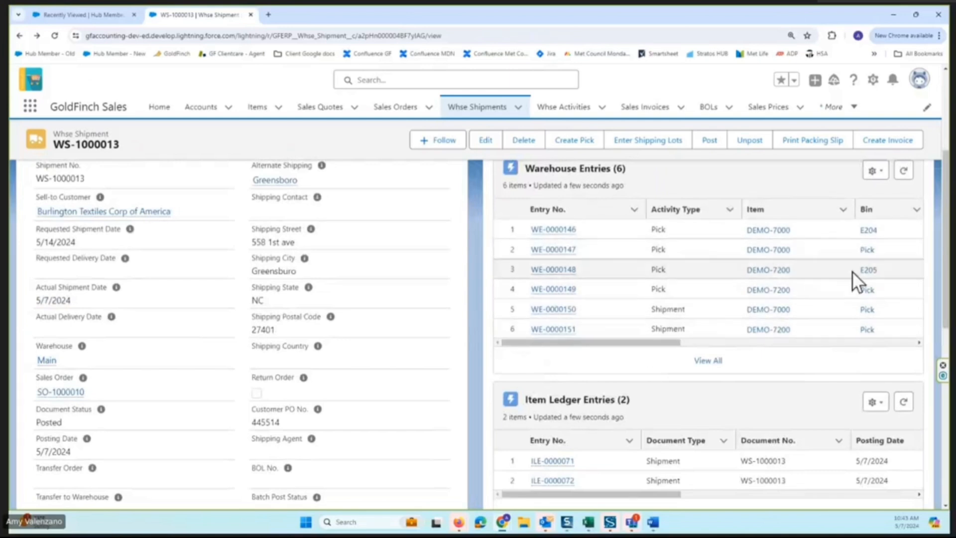
pyautogui.scroll(-2, 647, 364)
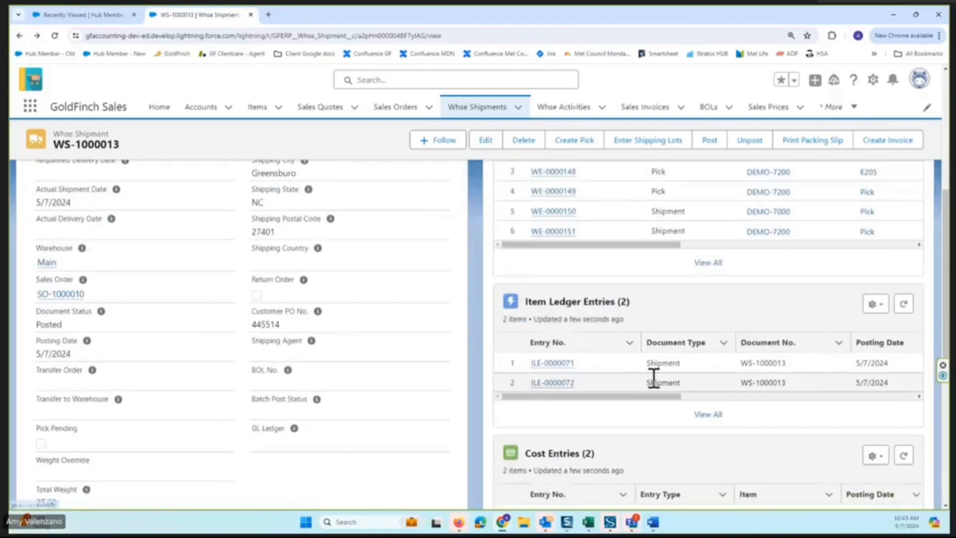
pyautogui.click(708, 416)
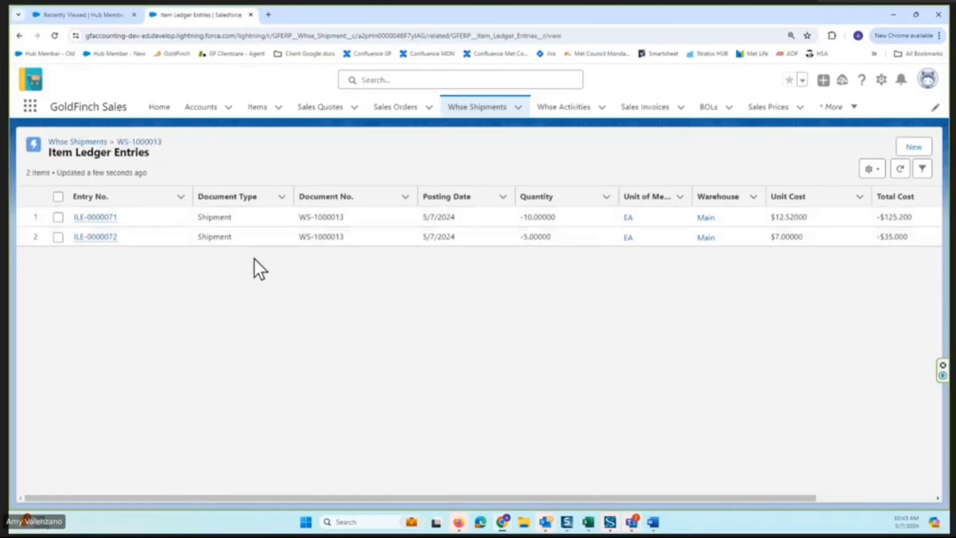
pyautogui.click(20, 36)
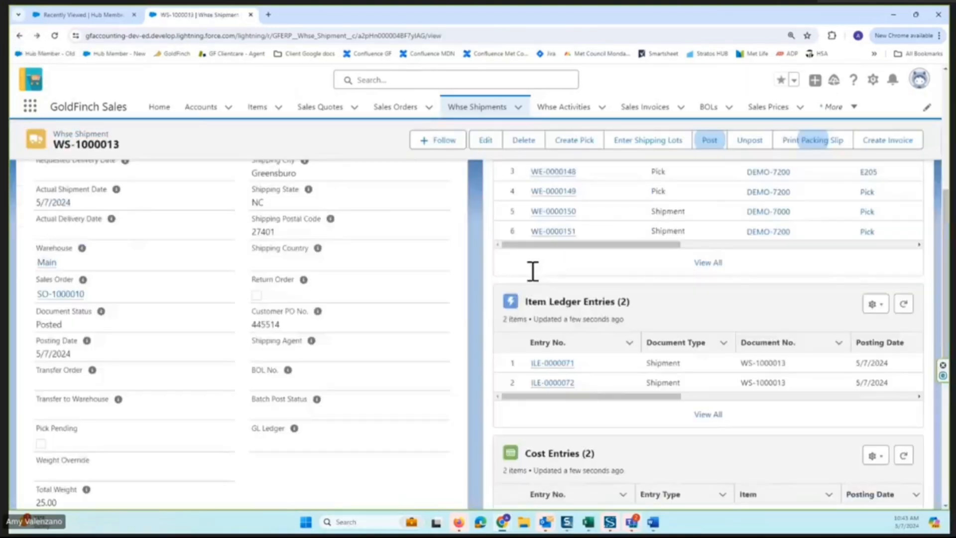
# Examine the expected and invoiced costs in the shipment's full Cost Entries list, and return to the shipment.
pyautogui.scroll(-4, 772, 324)
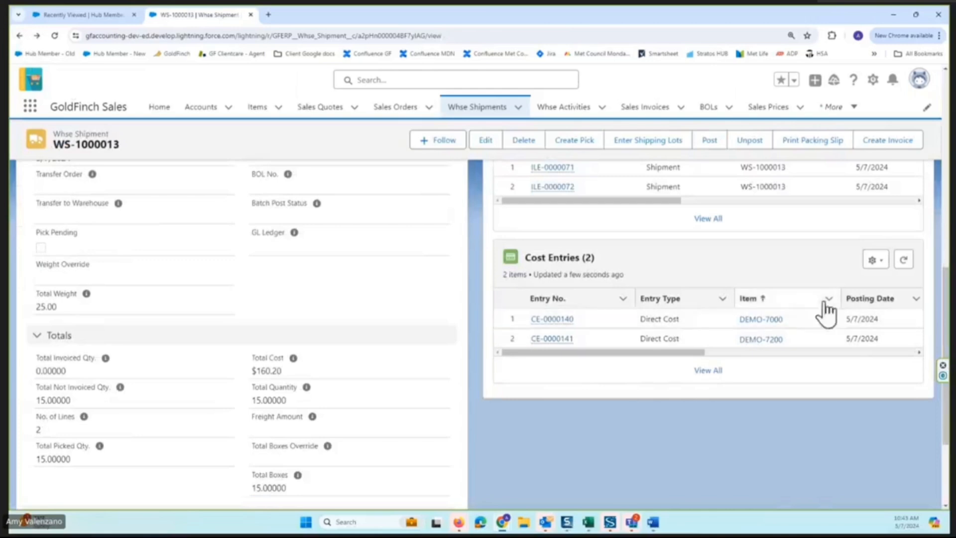
pyautogui.click(709, 370)
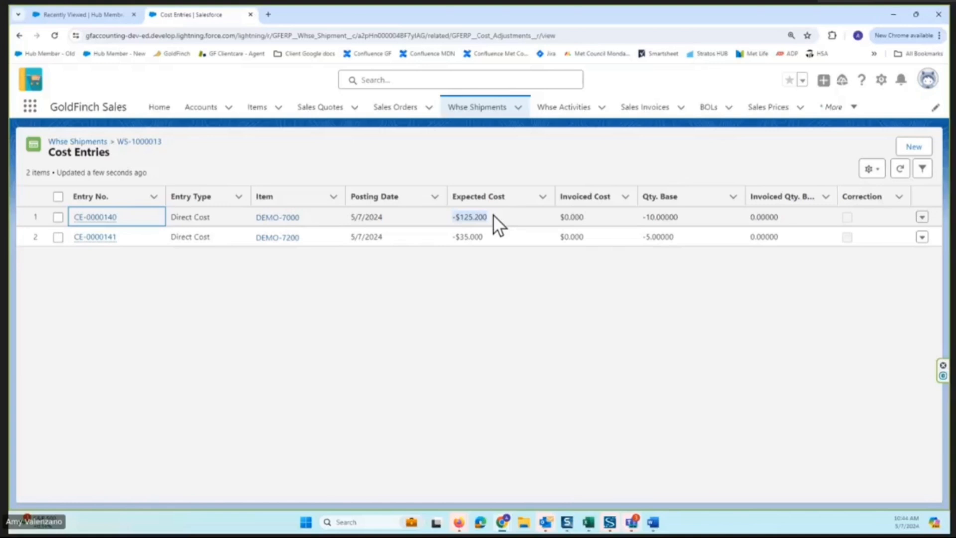
pyautogui.click(493, 214)
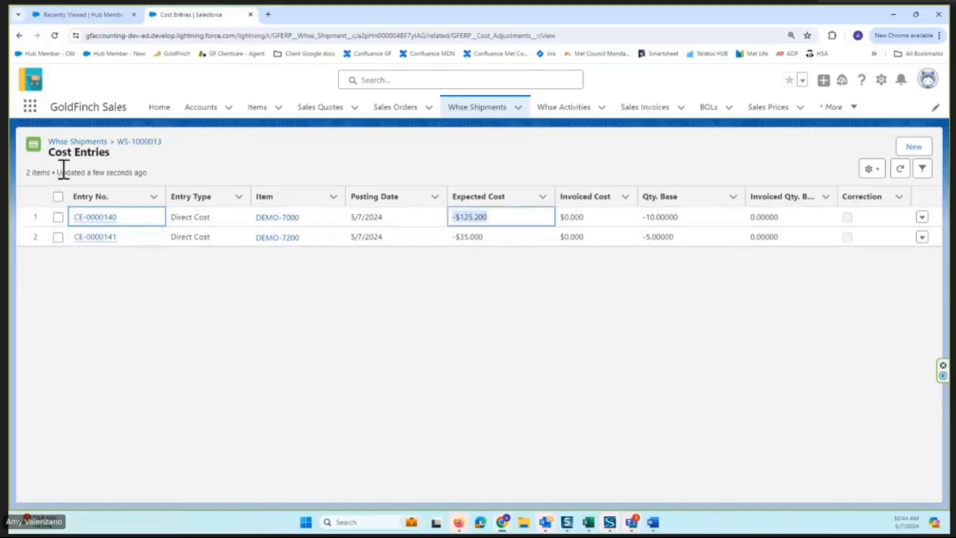
pyautogui.hotkey('alt', 'Left')
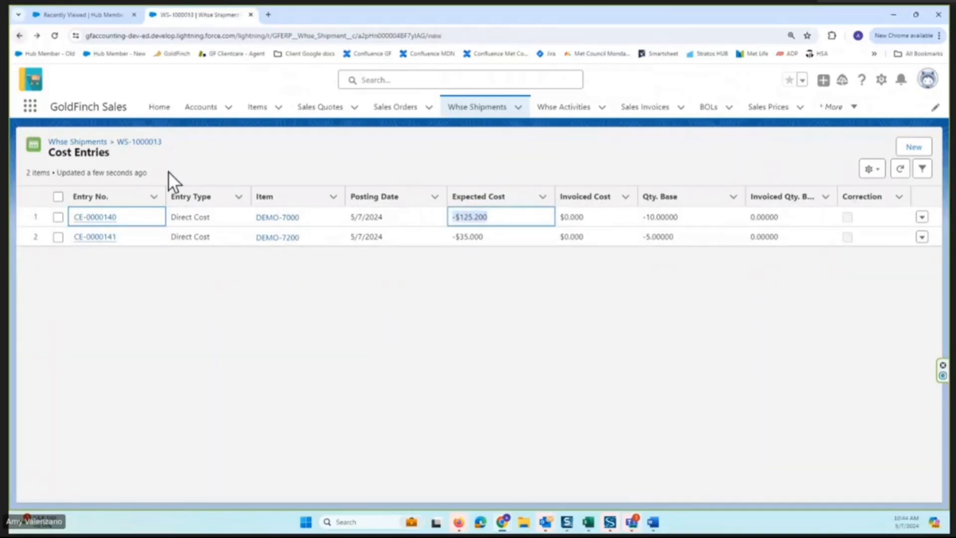
# Create a sales invoice from the posted warehouse shipment, and look over the new invoice's details.
pyautogui.scroll(2, 463, 218)
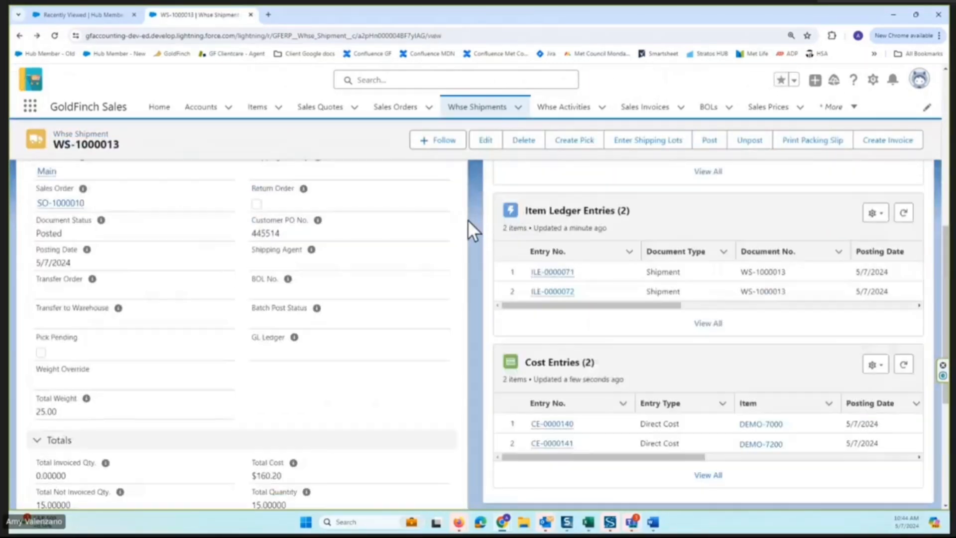
pyautogui.scroll(5, 467, 219)
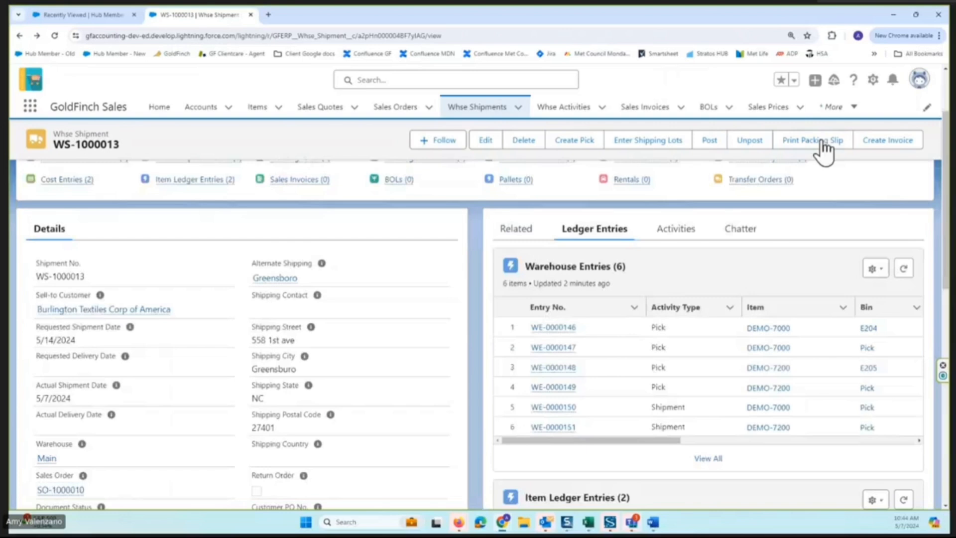
pyautogui.click(914, 150)
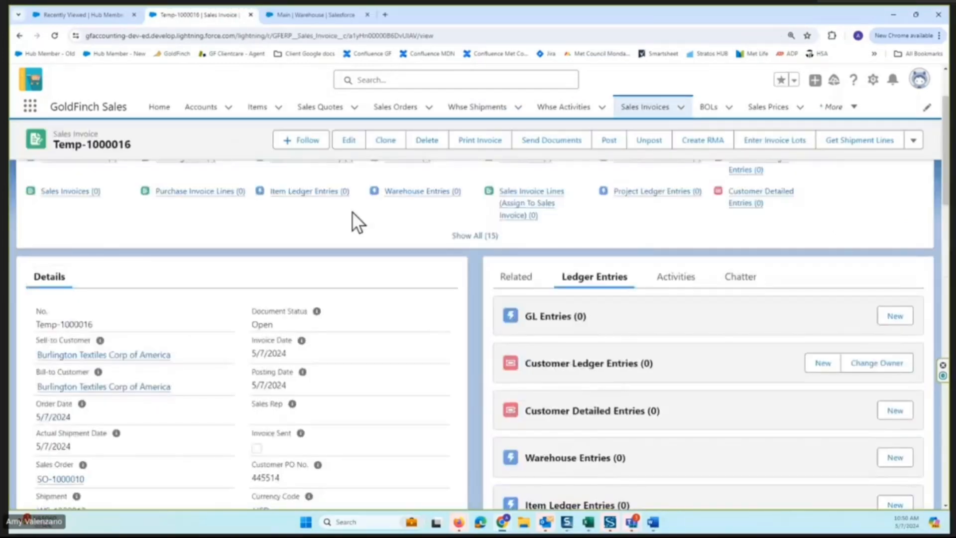
pyautogui.scroll(-5, 419, 265)
pyautogui.scroll(5, 419, 265)
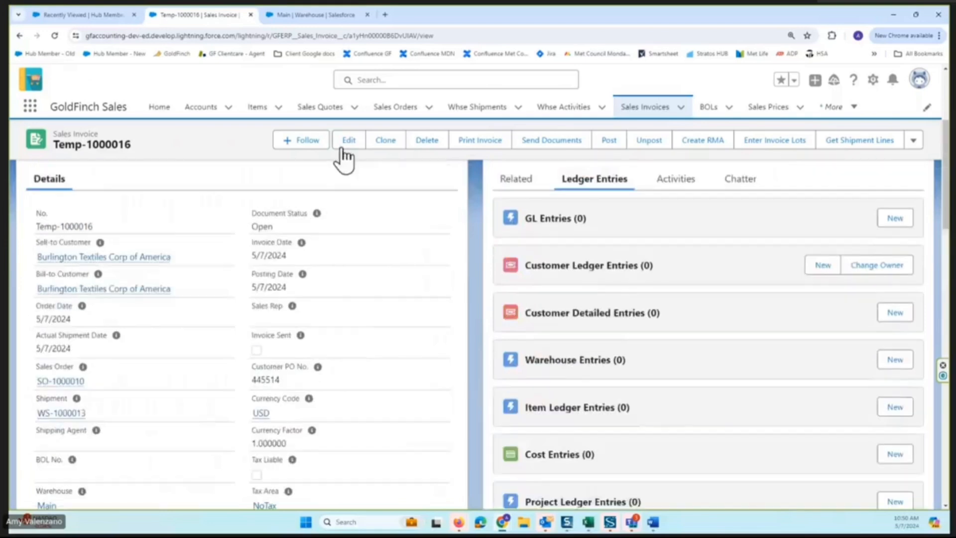
# Open the sales invoice for editing and examine its general, billing, shipping and address details and its invoice lines.
pyautogui.click(349, 140)
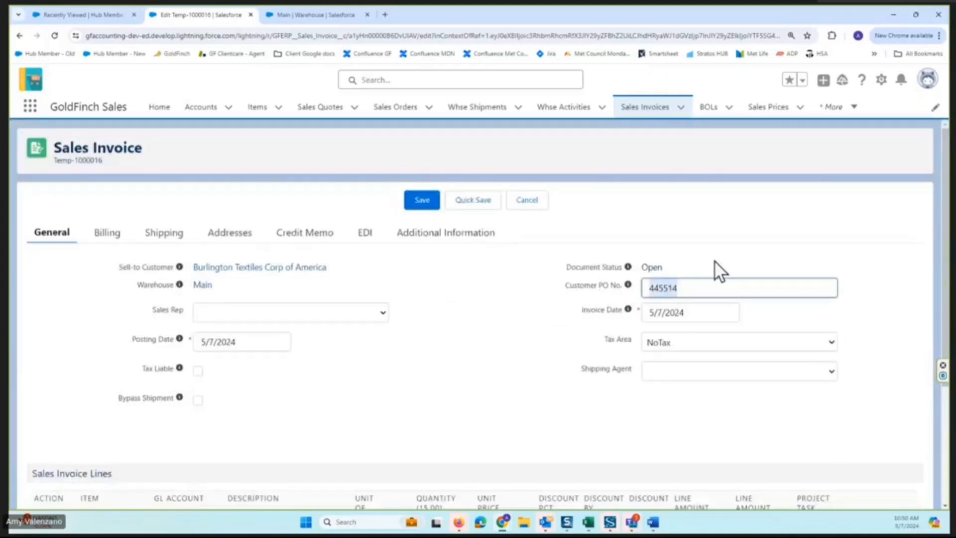
pyautogui.click(103, 240)
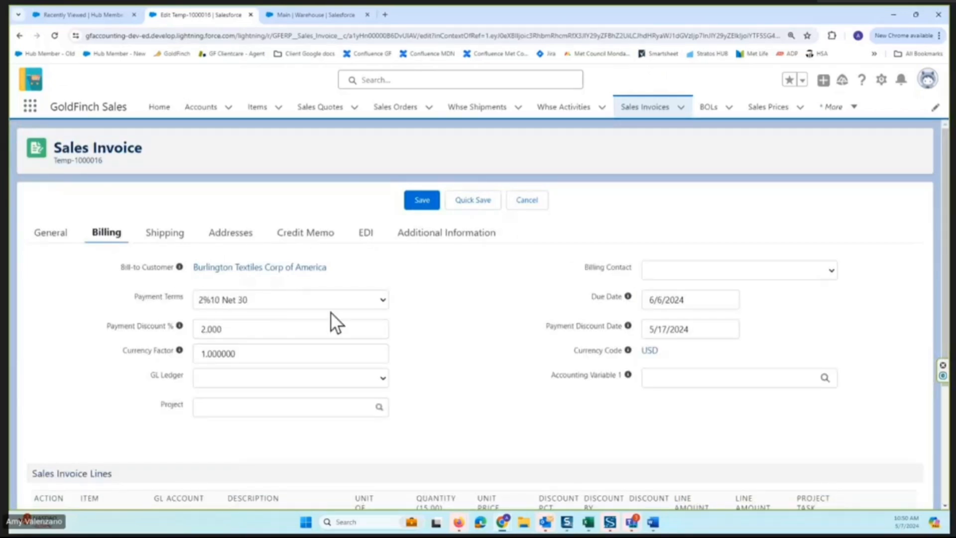
pyautogui.click(174, 238)
pyautogui.click(222, 246)
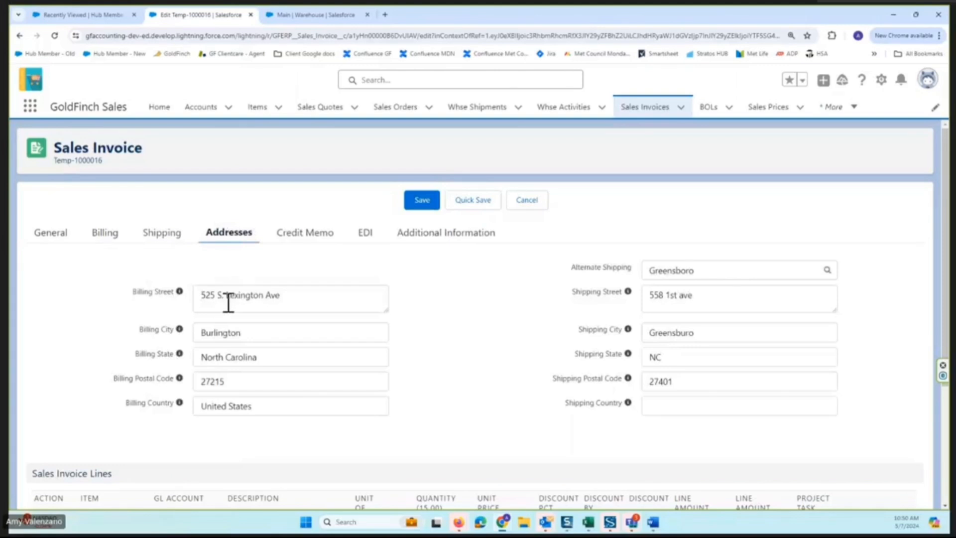
pyautogui.click(55, 235)
pyautogui.scroll(-3, 483, 344)
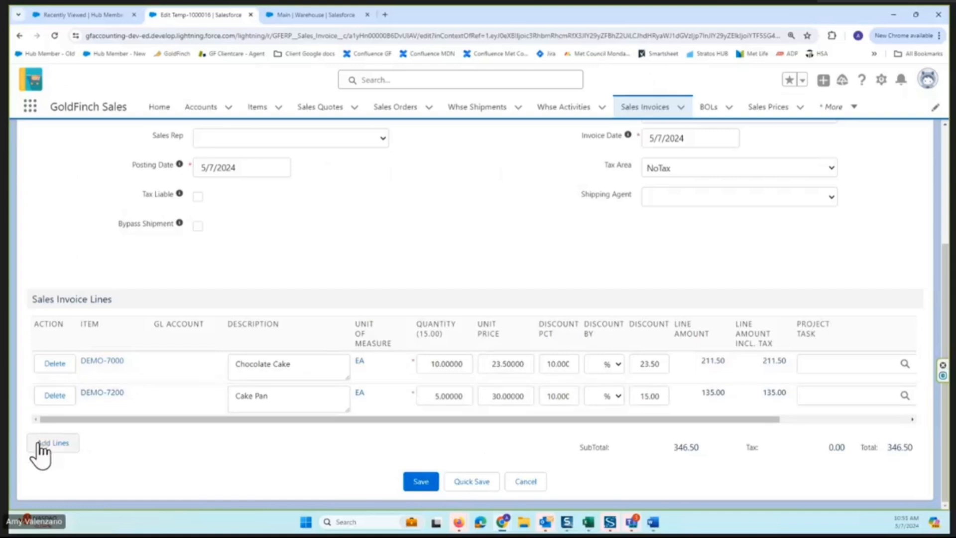
# Add new lines to the sales invoice and enter the Z-DEMO-Shipping item on the first blank line.
pyautogui.click(59, 445)
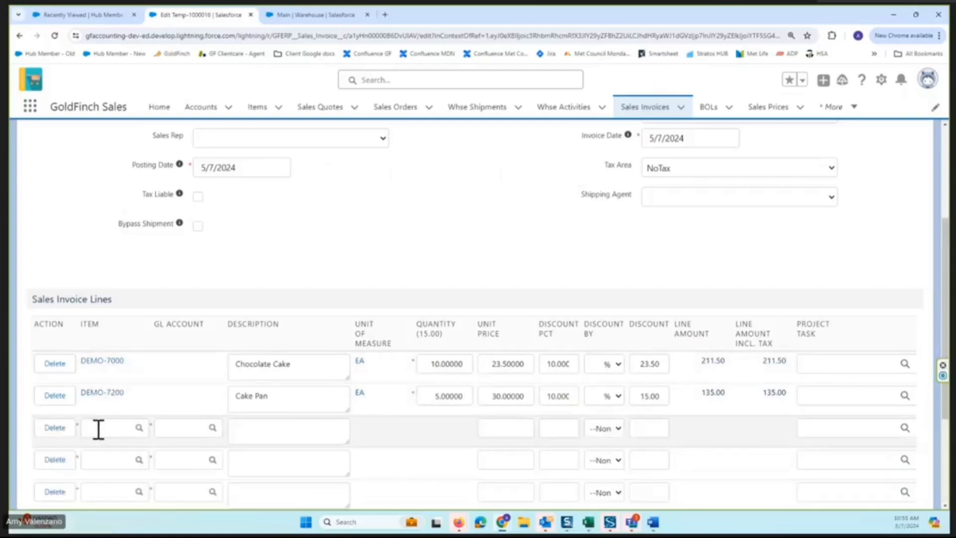
pyautogui.click(98, 430)
pyautogui.click(185, 428)
pyautogui.click(119, 427)
pyautogui.write('ship')
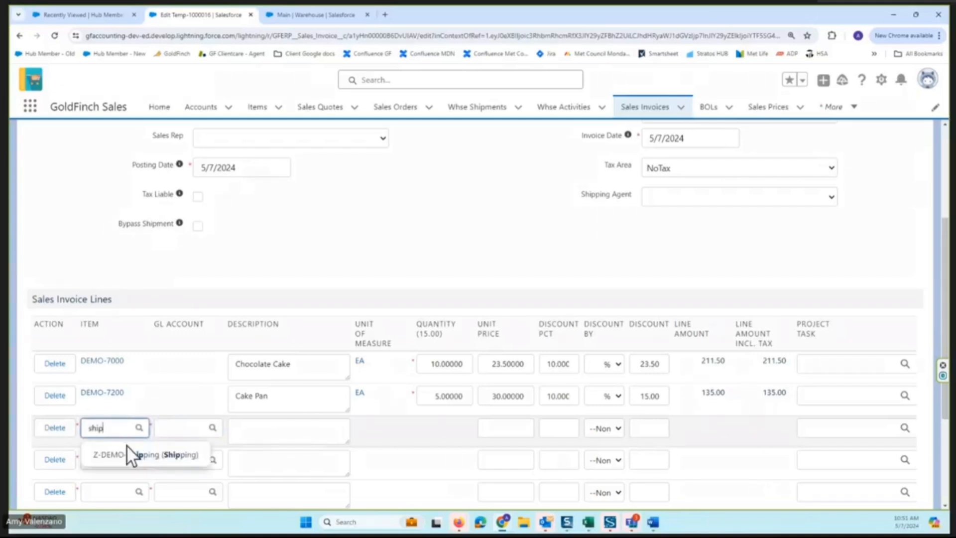
pyautogui.click(125, 454)
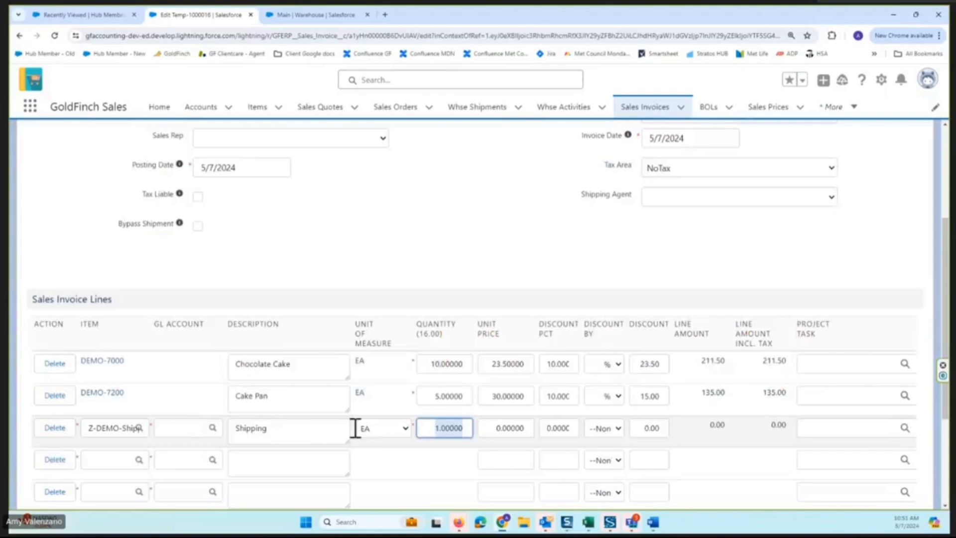
# Set the shipping line's unit price to 25 and save the sales invoice.
pyautogui.click(495, 428)
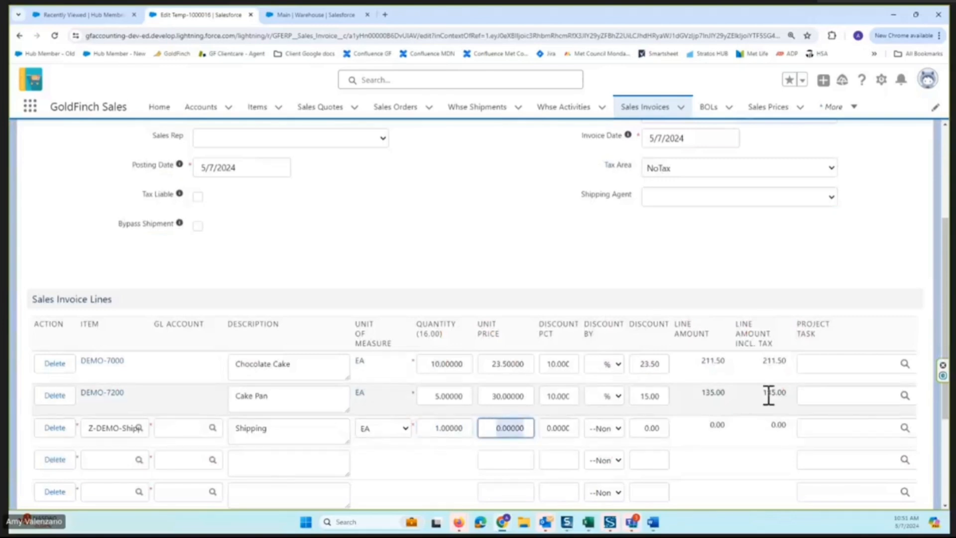
pyautogui.scroll(-3, 494, 257)
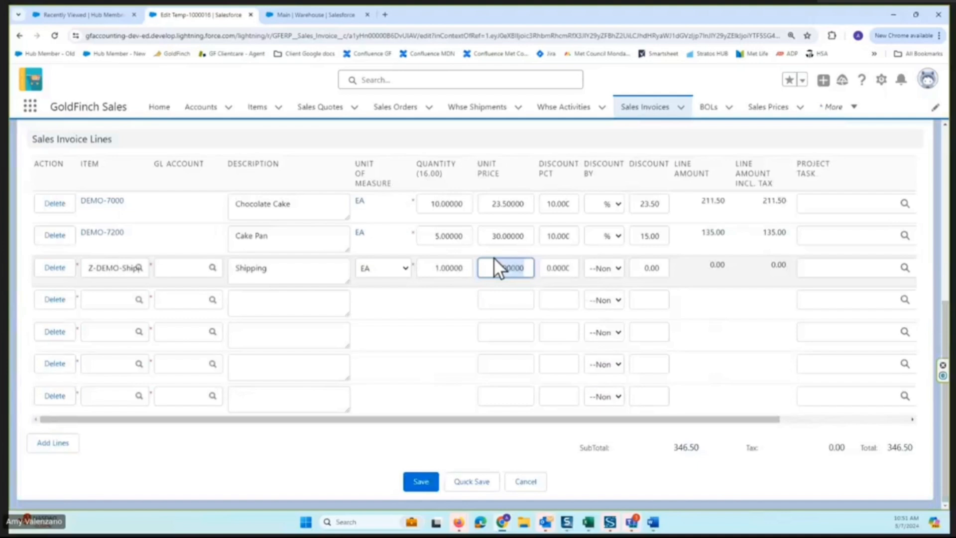
pyautogui.write('2')
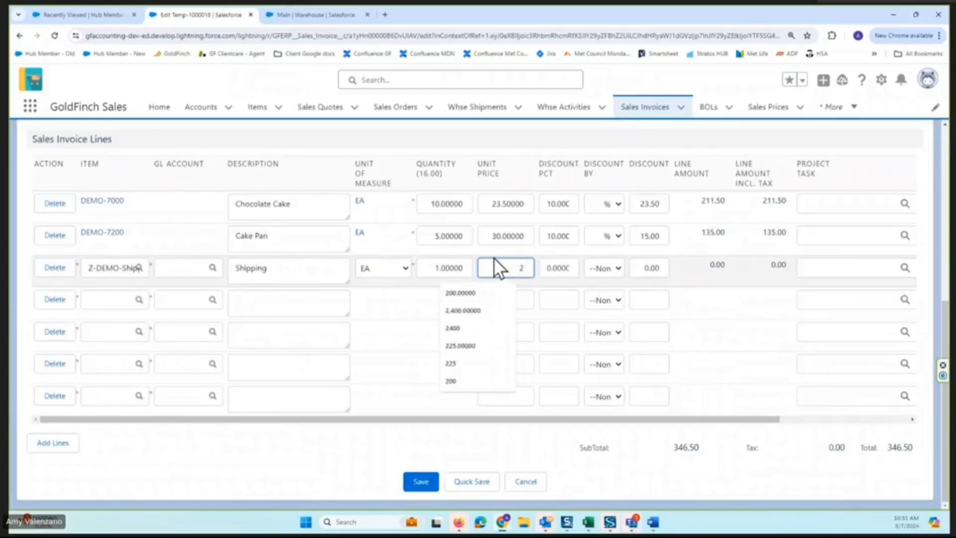
pyautogui.write('5')
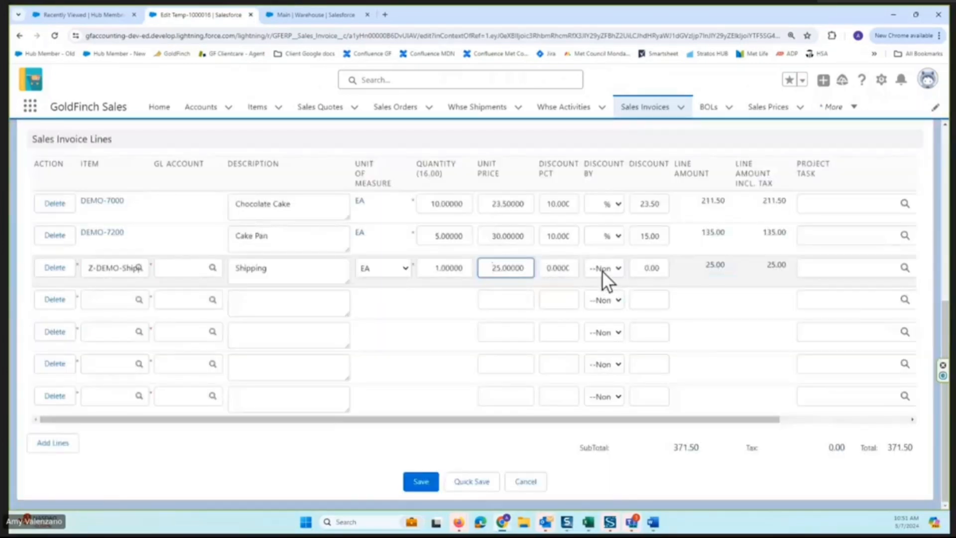
pyautogui.scroll(2, 602, 270)
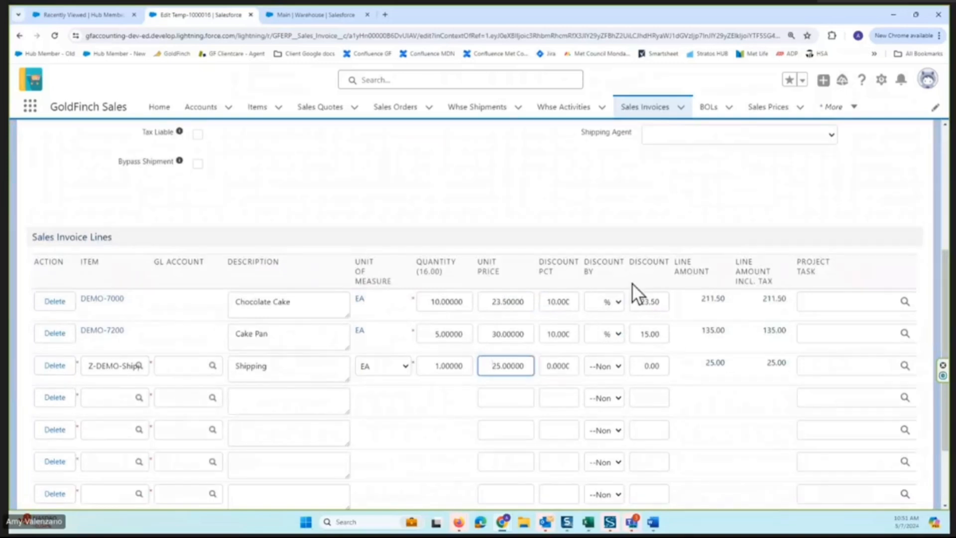
pyautogui.scroll(4, 528, 289)
pyautogui.click(420, 165)
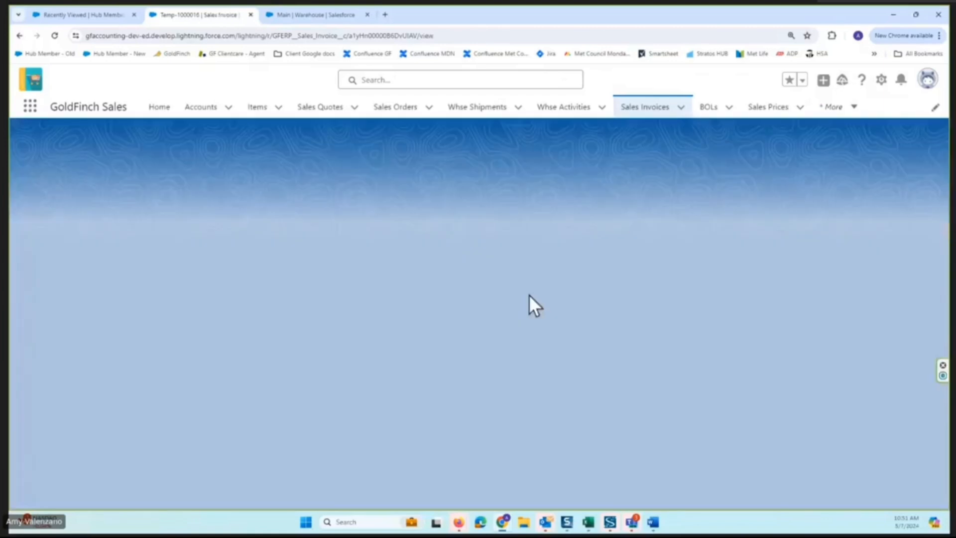
# Look over the saved invoice's address and total sections, and post the sales invoice.
pyautogui.scroll(-10, 198, 299)
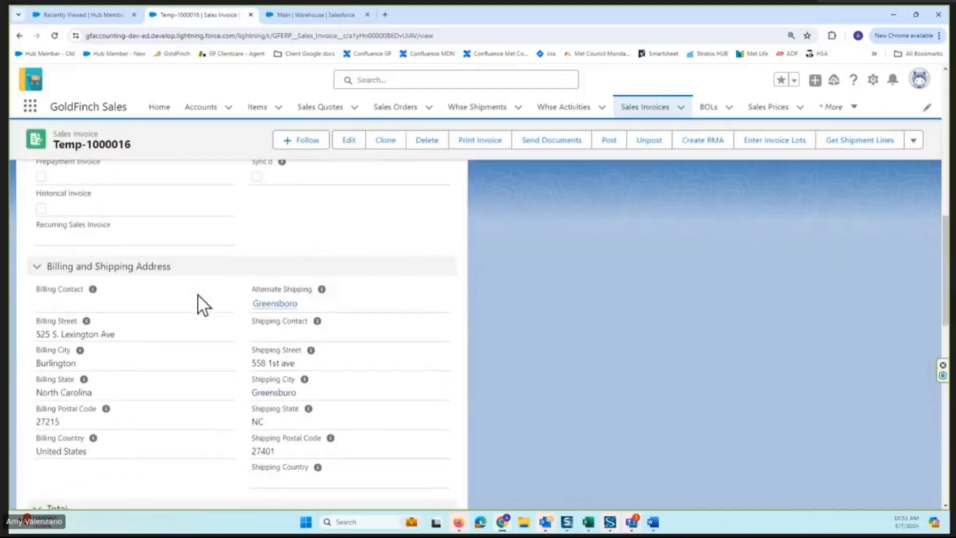
pyautogui.scroll(-3, 198, 295)
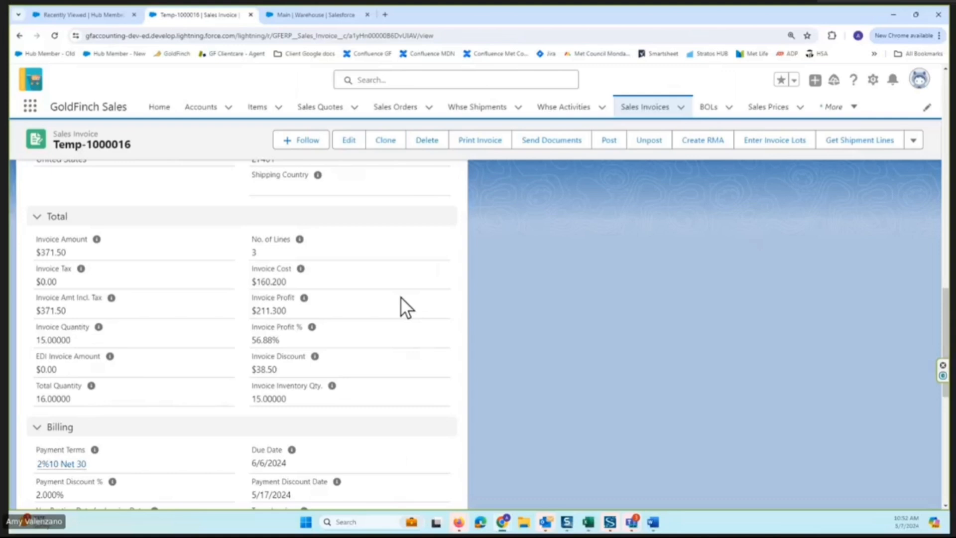
pyautogui.scroll(15, 432, 301)
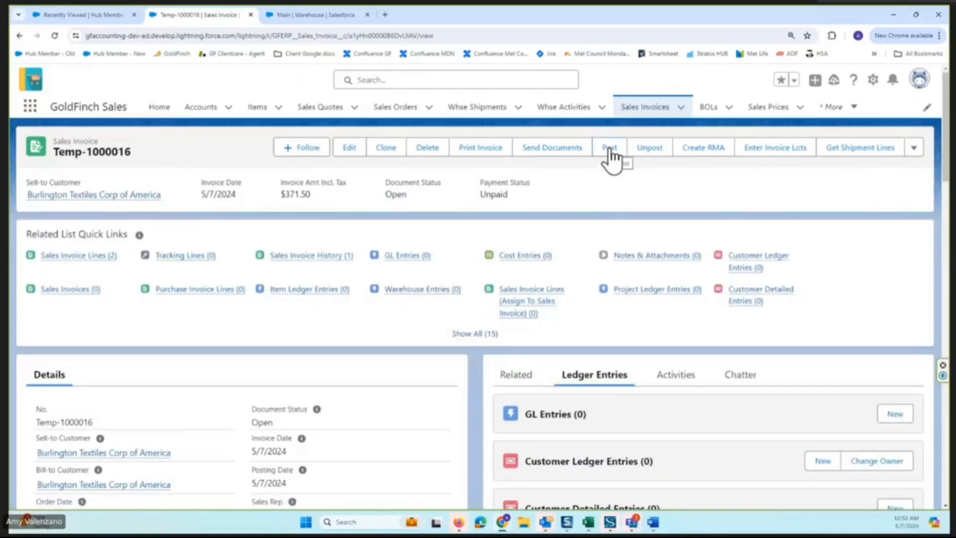
pyautogui.click(611, 151)
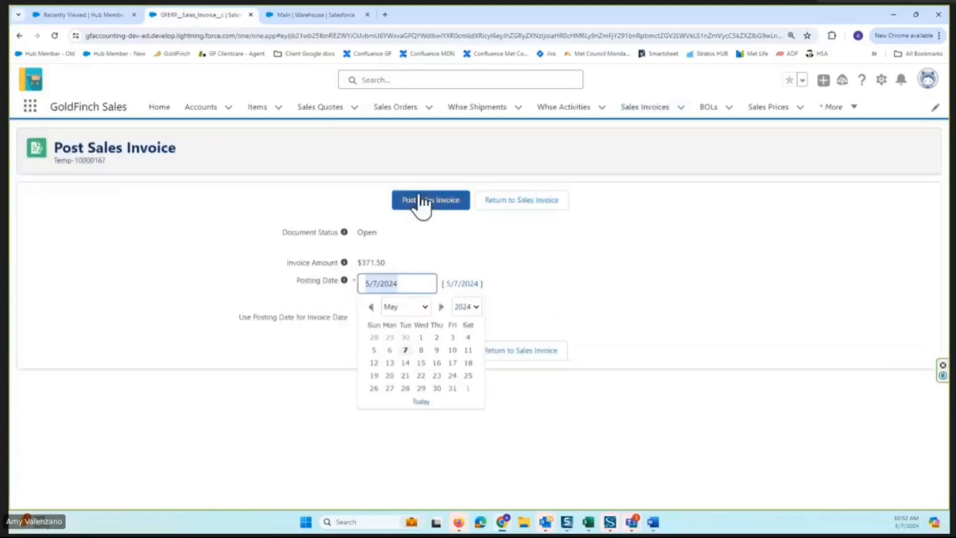
pyautogui.click(421, 199)
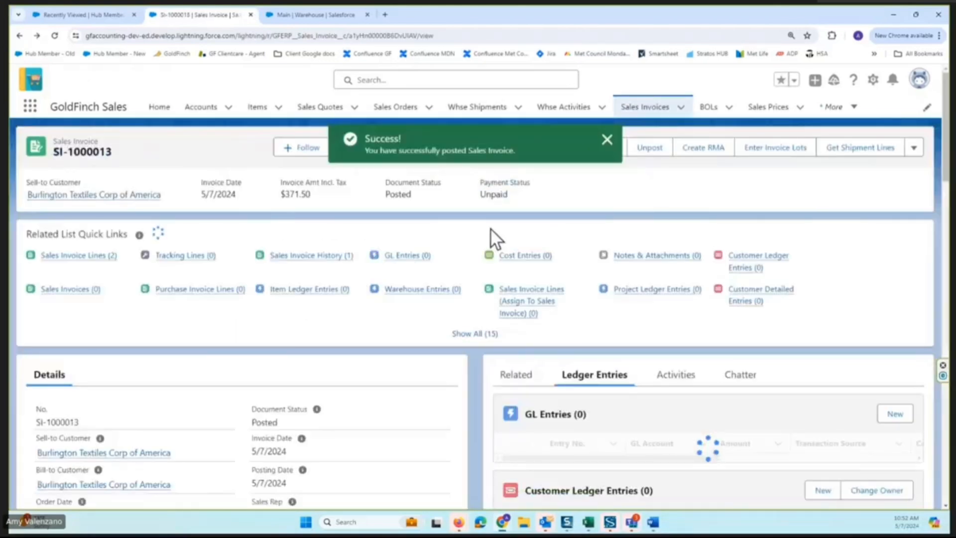
# Examine the accounts and amounts in the posted invoice's full GL Entries list, and return to the invoice.
pyautogui.scroll(-4, 512, 240)
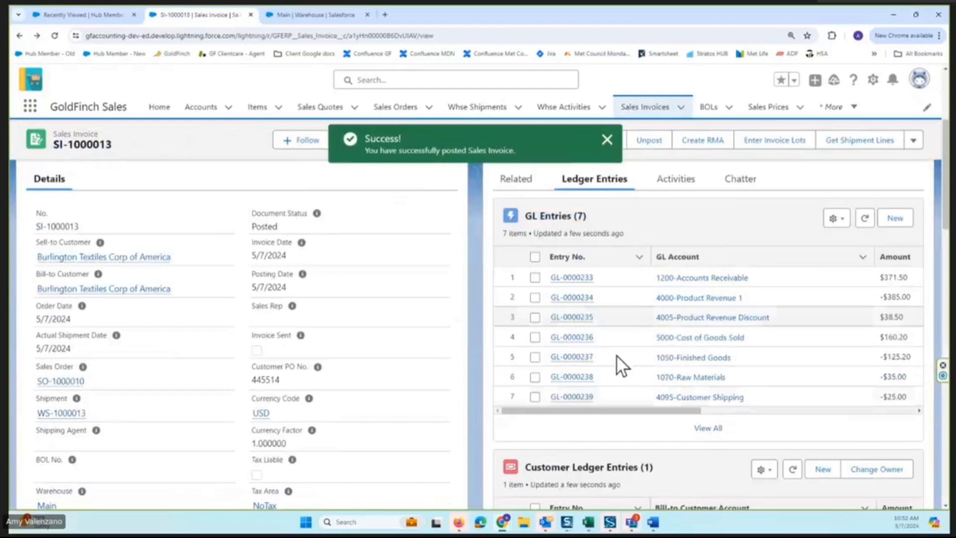
pyautogui.click(707, 430)
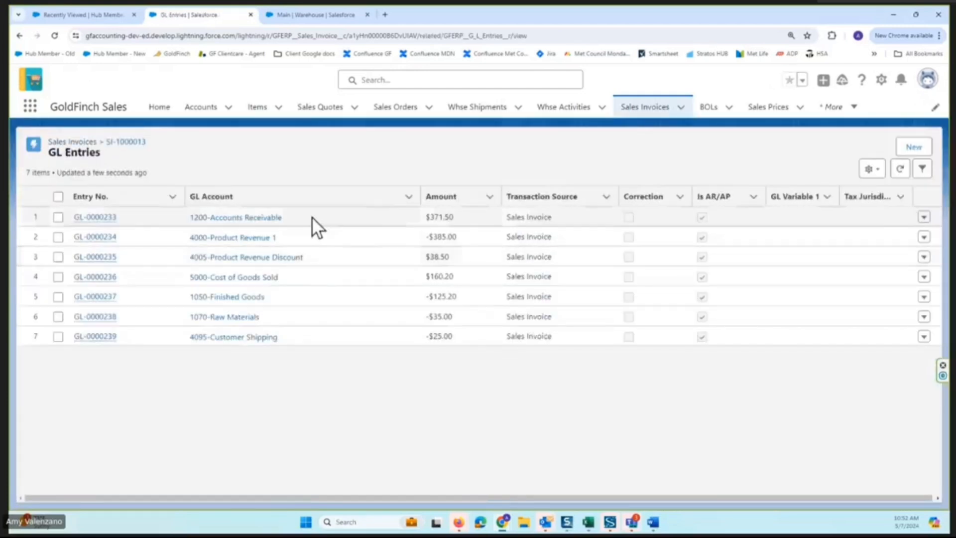
pyautogui.doubleClick(458, 216)
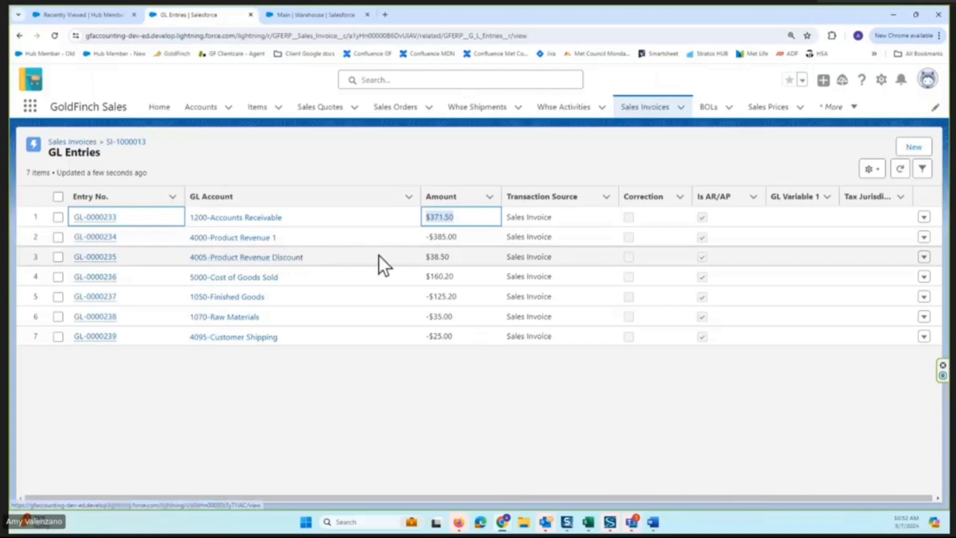
pyautogui.doubleClick(433, 256)
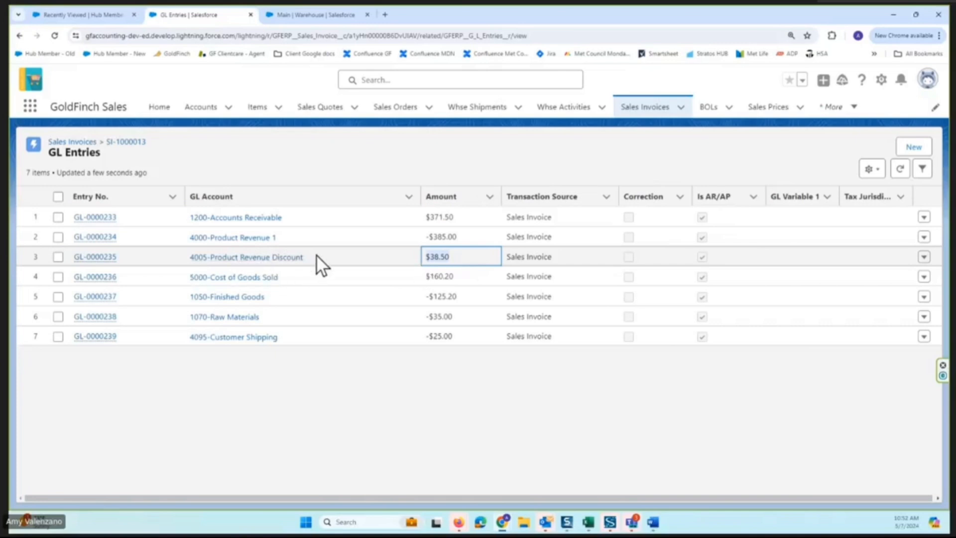
pyautogui.doubleClick(469, 282)
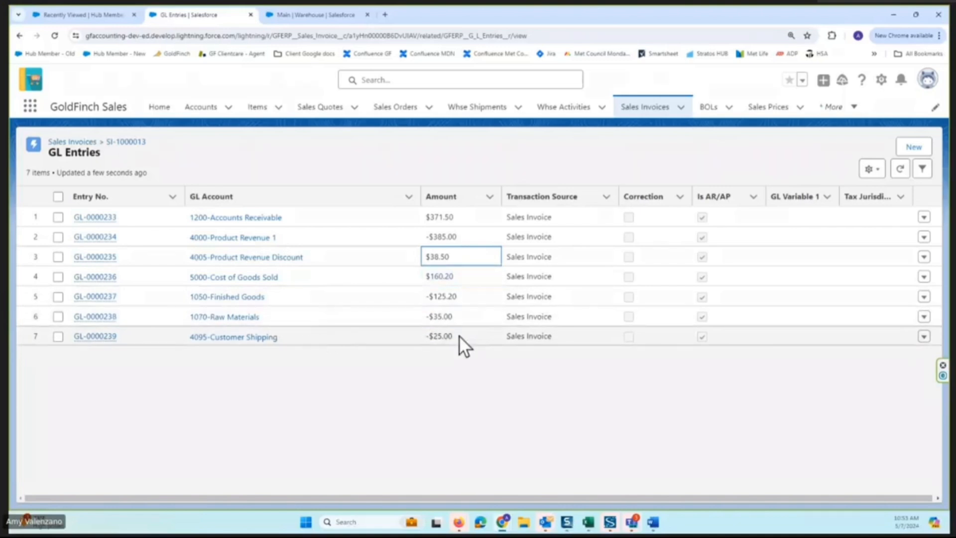
pyautogui.click(423, 338)
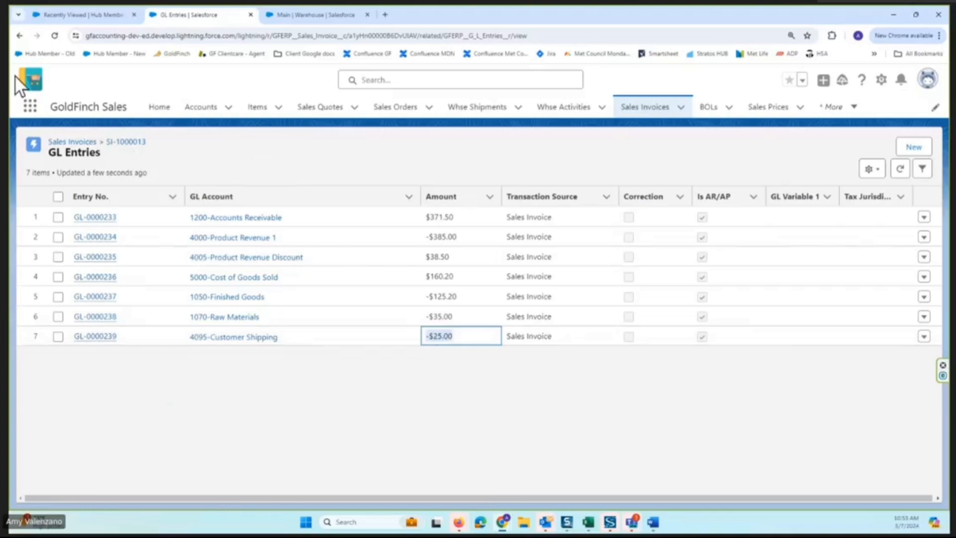
pyautogui.click(19, 37)
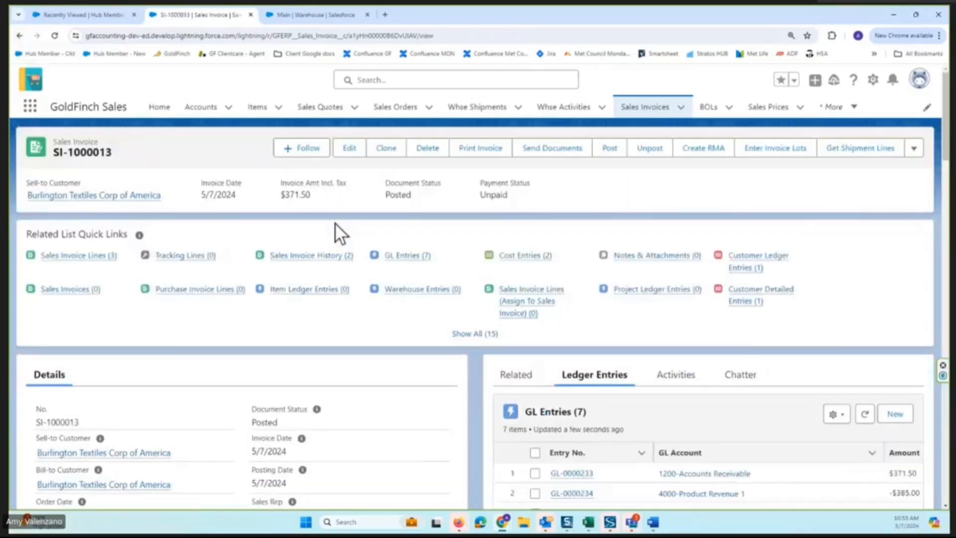
# Open the sales order linked to the posted invoice and examine its document status, warehouse shipments and sales invoices.
pyautogui.scroll(-6, 376, 285)
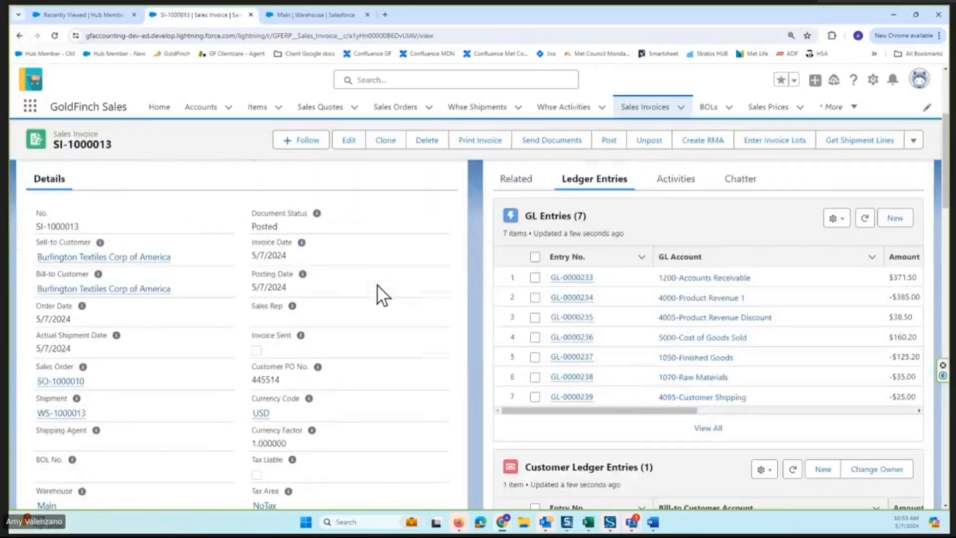
pyautogui.scroll(-2, 378, 285)
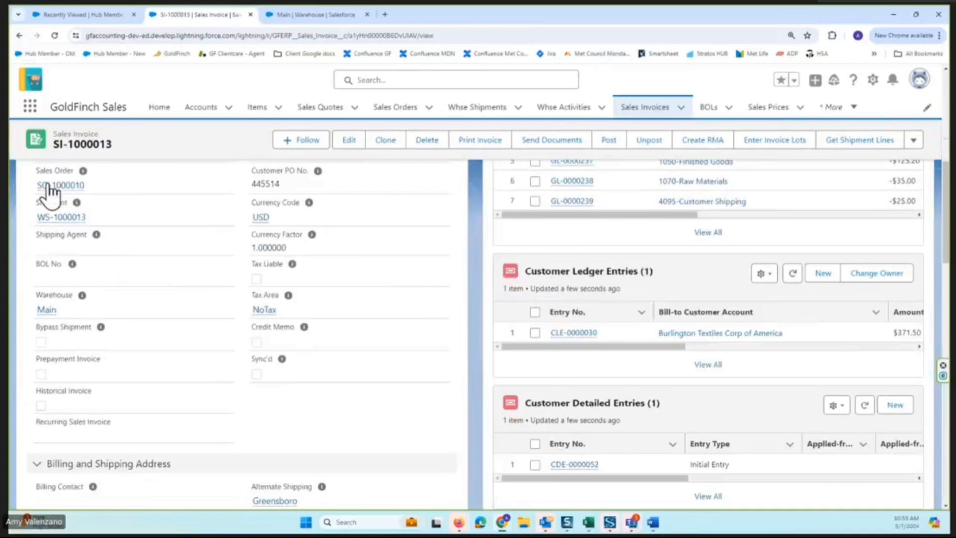
pyautogui.click(47, 186)
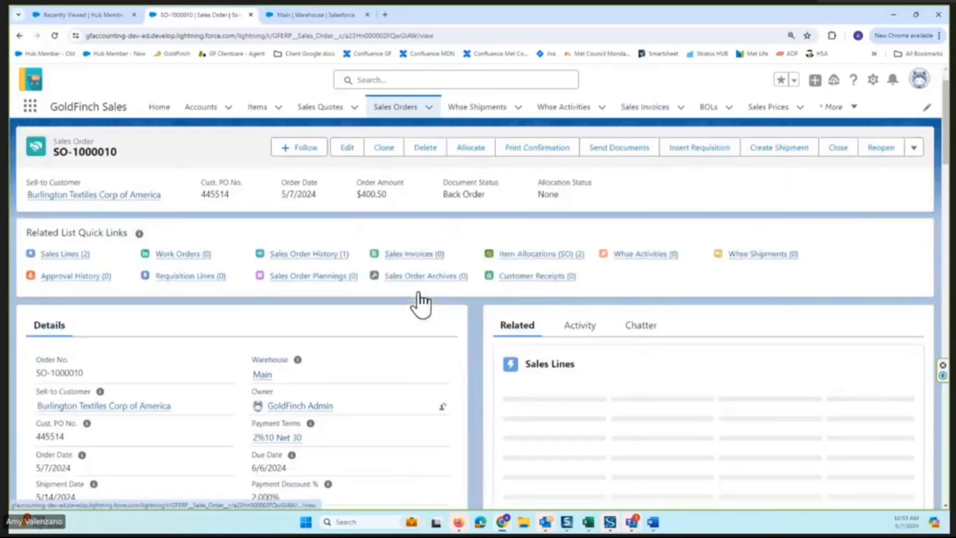
pyautogui.scroll(-2, 419, 291)
pyautogui.scroll(2, 420, 289)
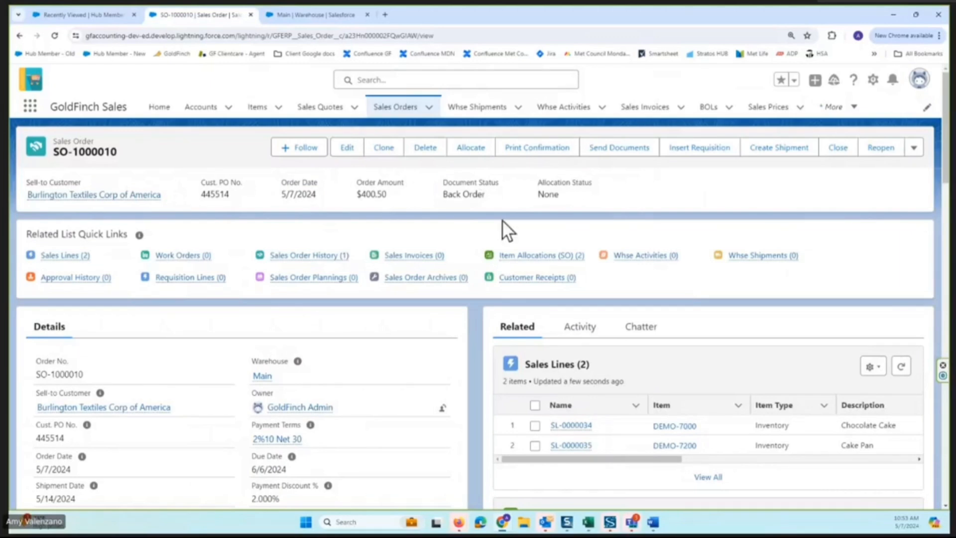
pyautogui.scroll(-4, 566, 271)
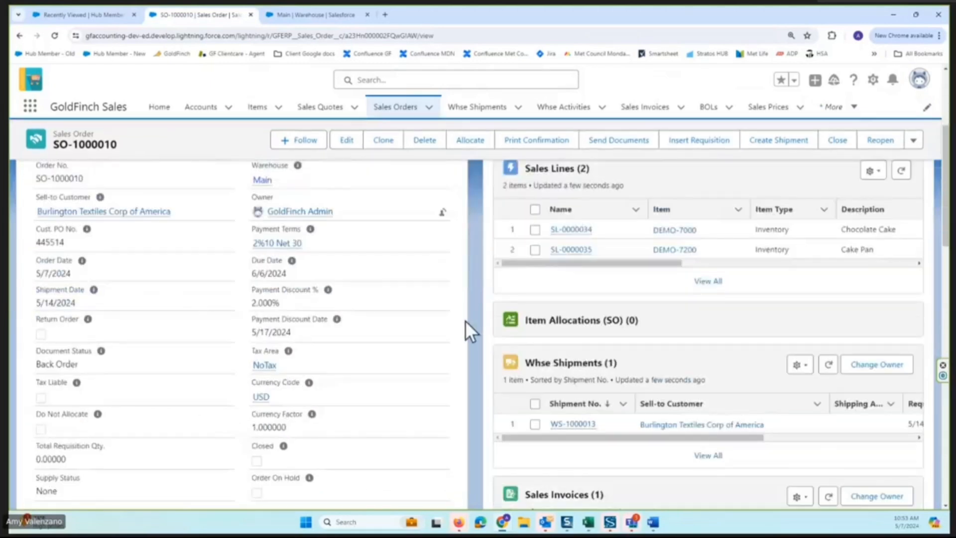
pyautogui.scroll(-2, 465, 321)
pyautogui.scroll(-2, 680, 294)
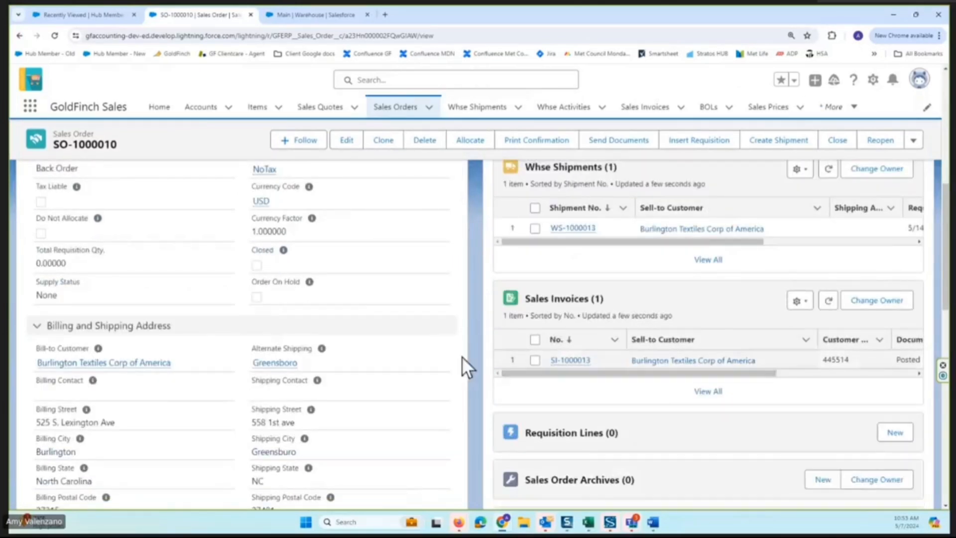
pyautogui.scroll(2, 447, 289)
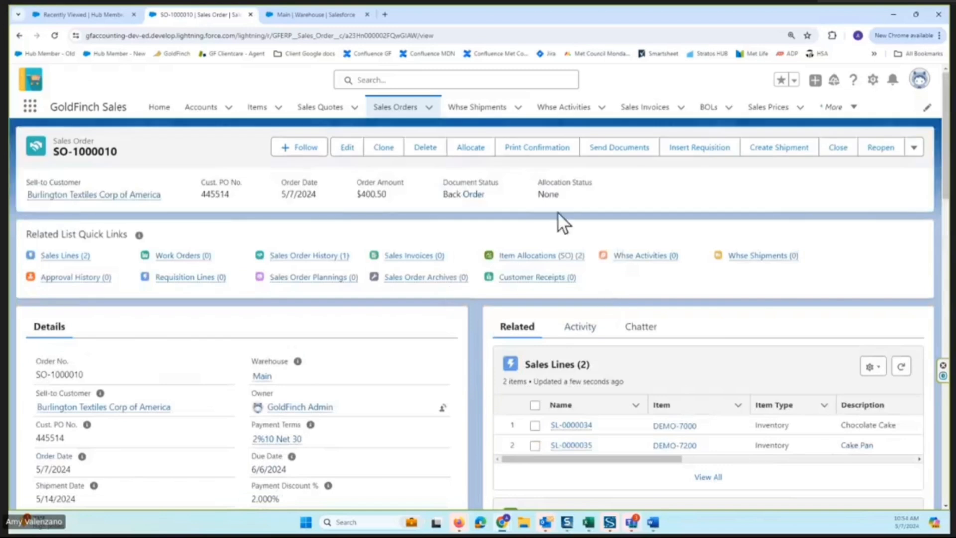
# Open the order's Cake Pan sales line and examine its ordered, shipped and outstanding quantities.
pyautogui.click(715, 408)
pyautogui.scroll(-2, 664, 355)
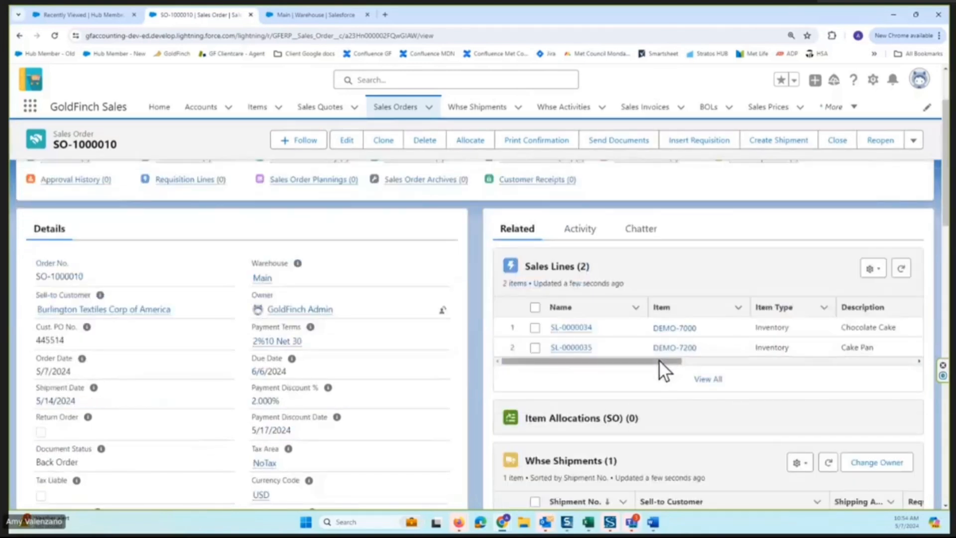
pyautogui.moveTo(659, 360); pyautogui.dragTo(566, 360)
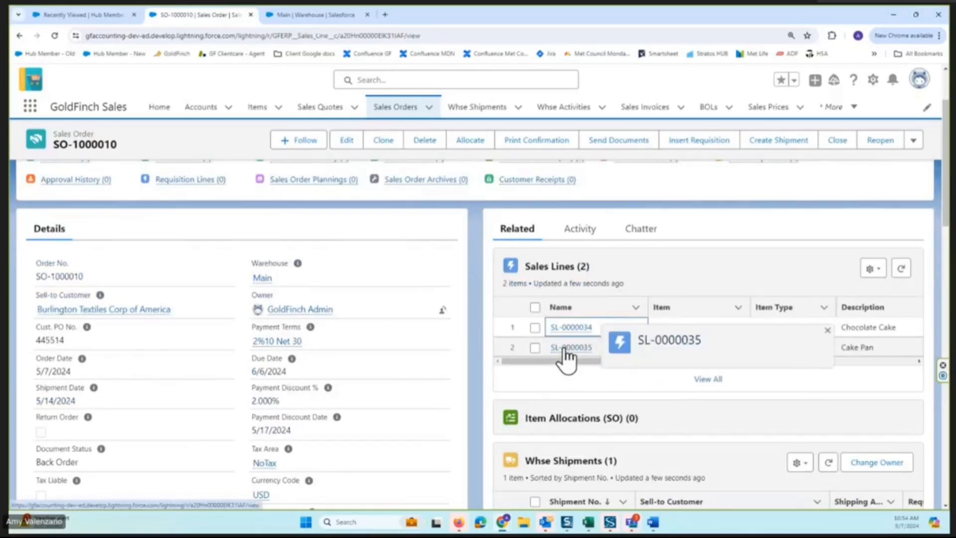
pyautogui.click(568, 348)
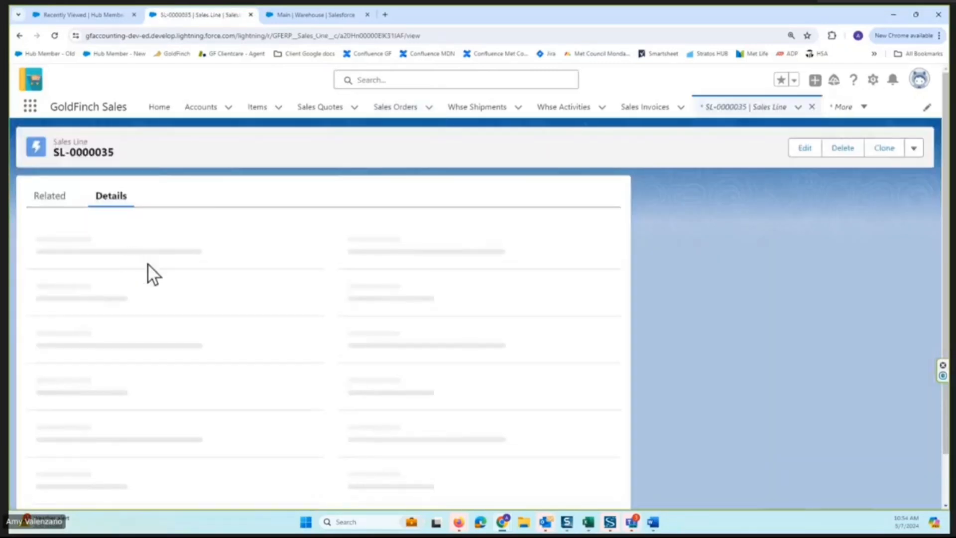
pyautogui.scroll(-2, 178, 265)
pyautogui.scroll(2, 178, 265)
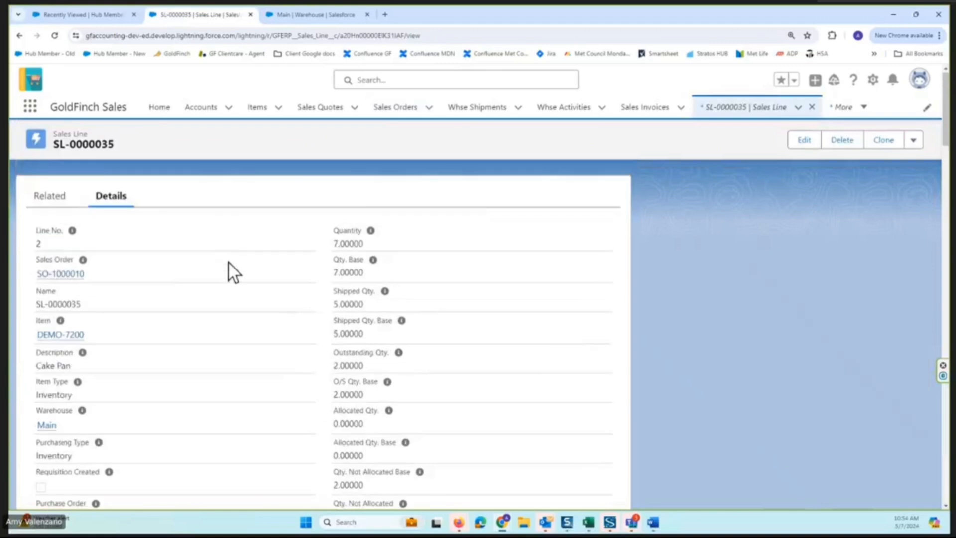
pyautogui.moveTo(368, 245); pyautogui.dragTo(320, 241)
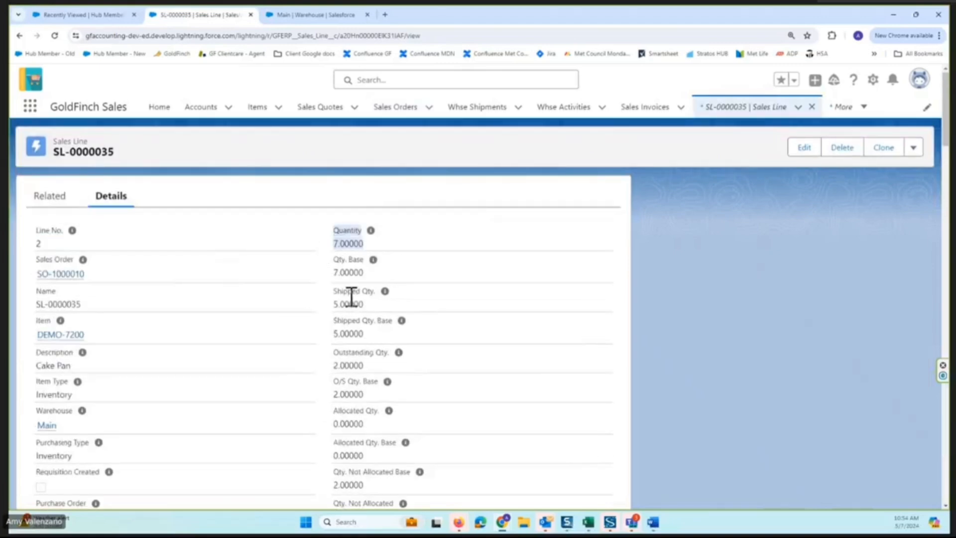
pyautogui.moveTo(365, 305); pyautogui.dragTo(337, 303)
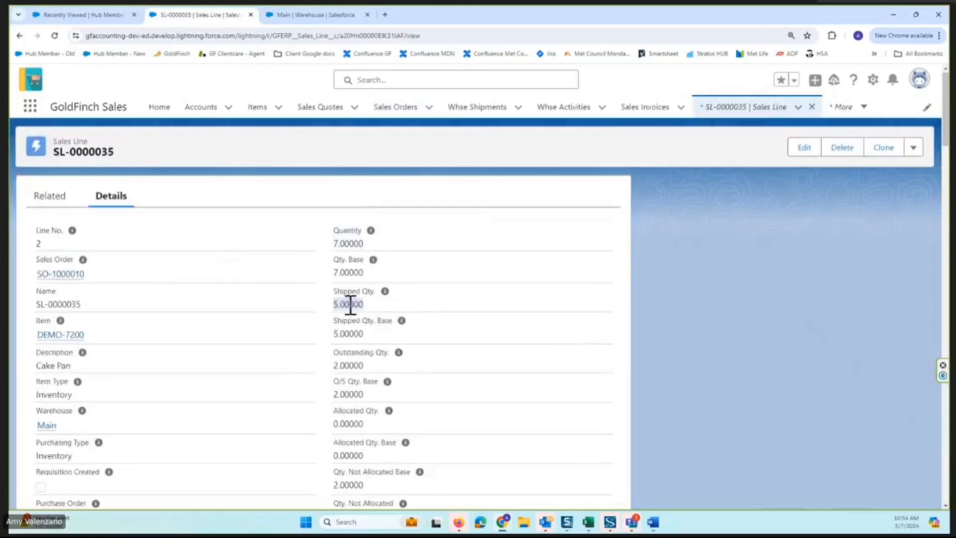
pyautogui.click(366, 363)
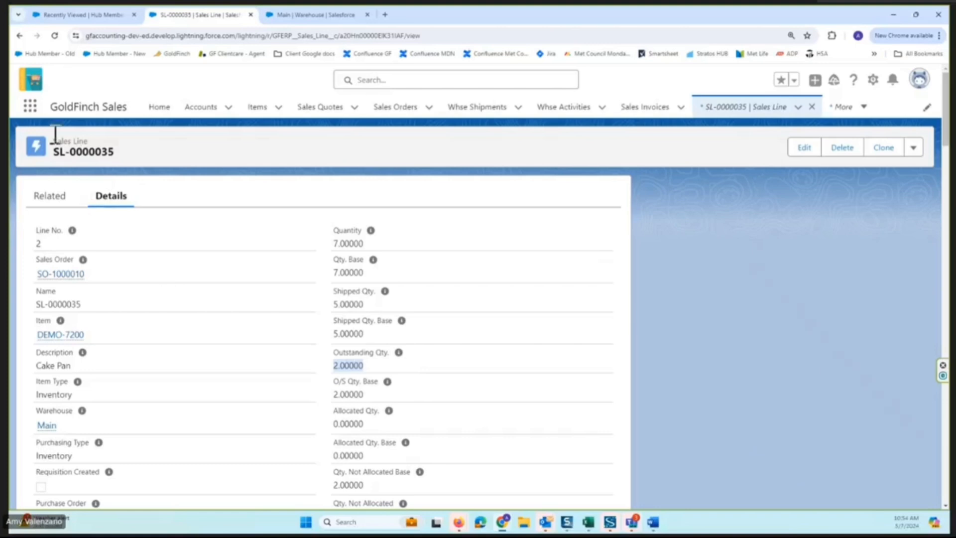
# Return from the Cake Pan sales line to its sales order, review the order, and close it manually with the back-ordered quantity unshipped.
pyautogui.click(20, 36)
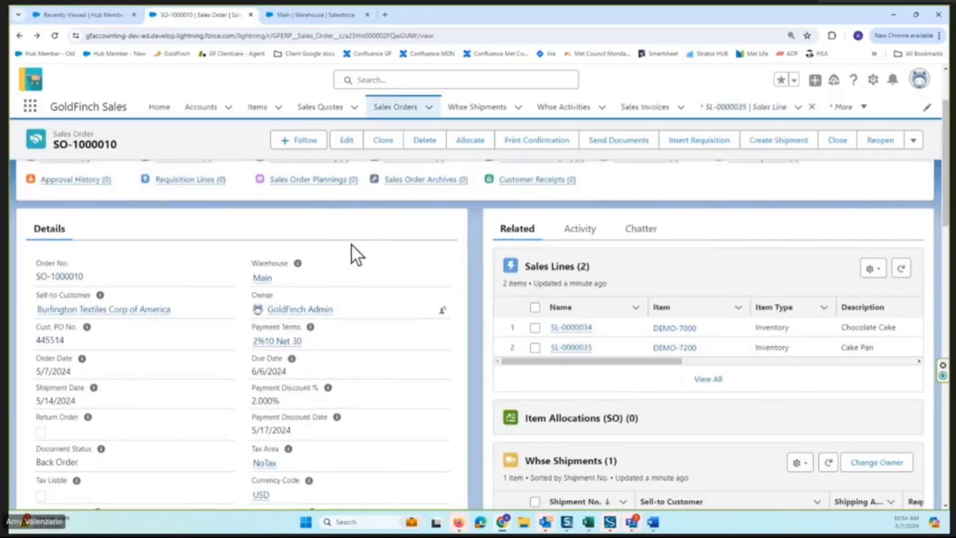
pyautogui.scroll(2, 439, 256)
pyautogui.moveTo(440, 257)
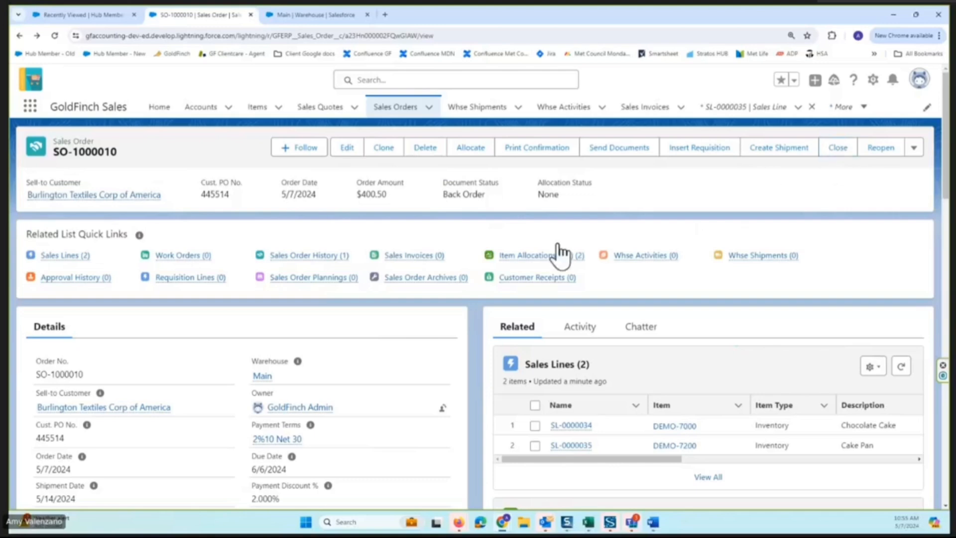
pyautogui.scroll(-8, 438, 356)
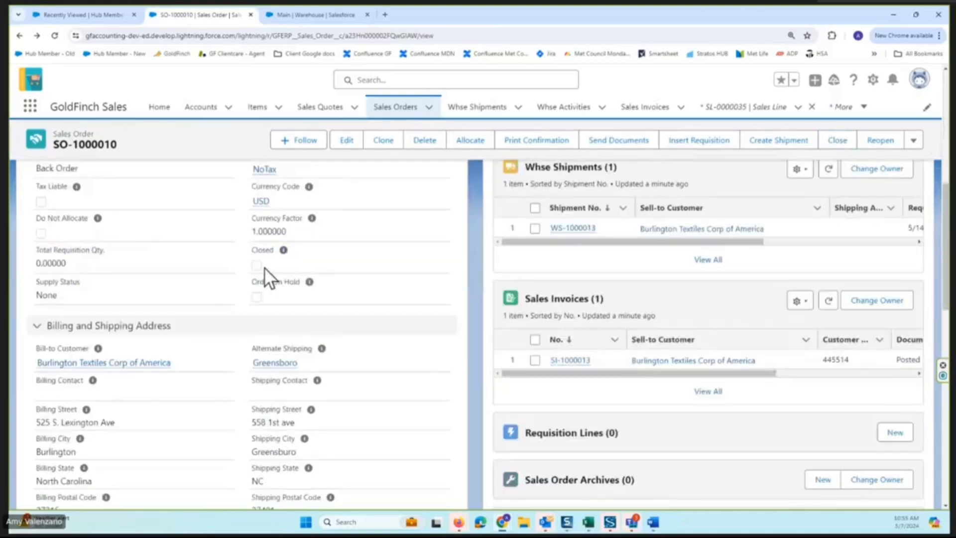
pyautogui.scroll(8, 408, 252)
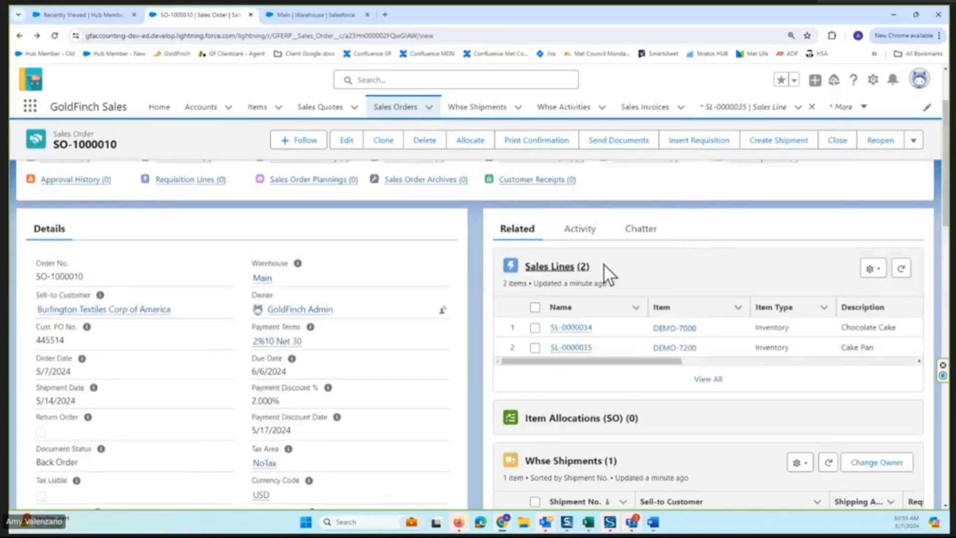
pyautogui.scroll(3, 670, 261)
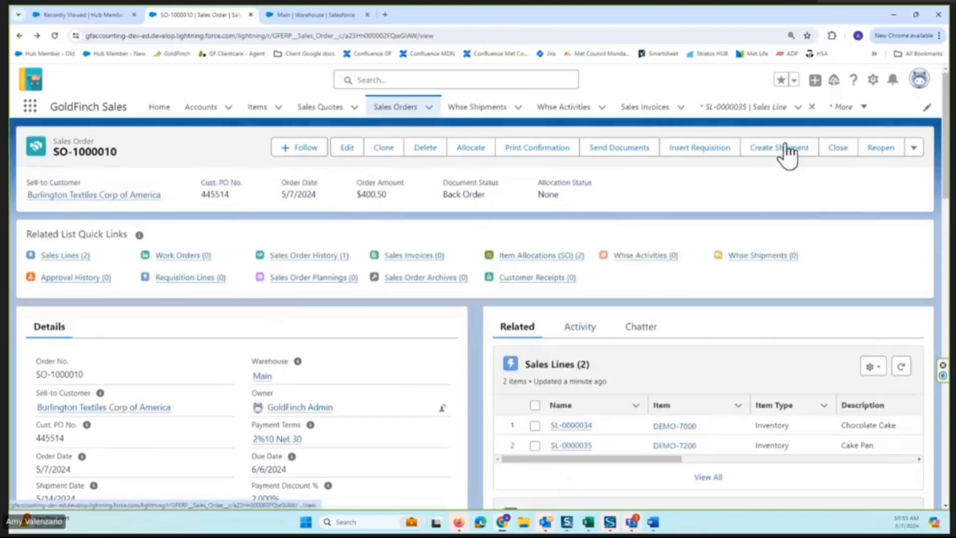
pyautogui.click(840, 150)
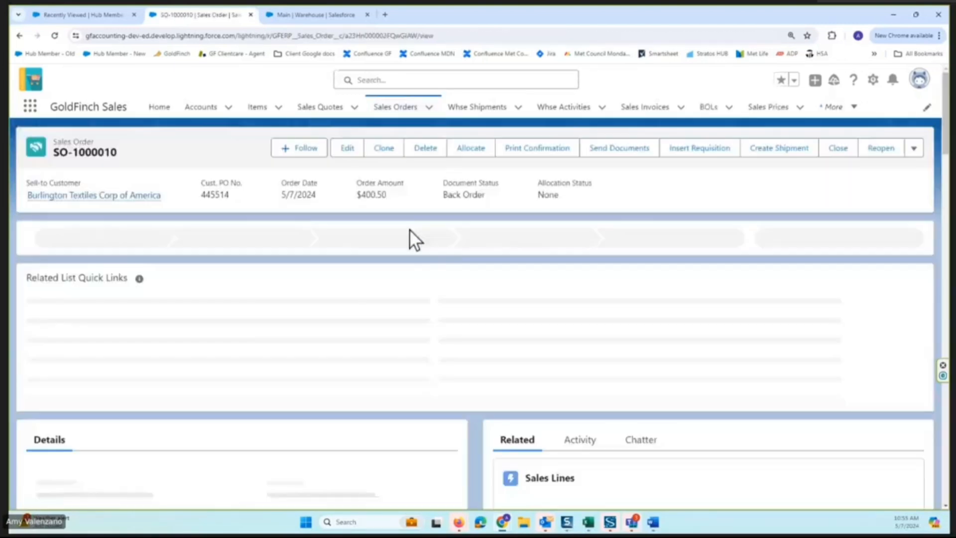
# Examine the closed sales order's document status and Closed field, including the field's help text.
pyautogui.scroll(-1, 421, 331)
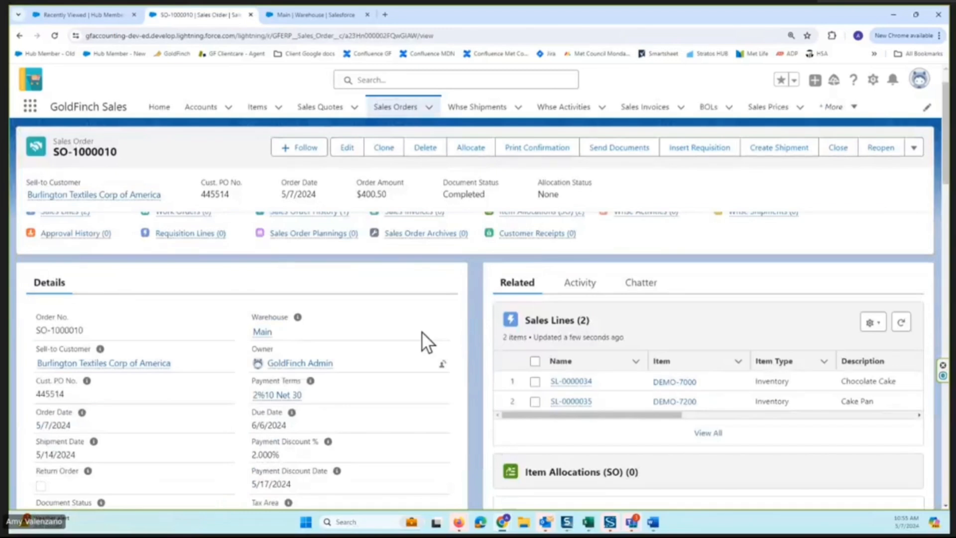
pyautogui.scroll(-7, 421, 330)
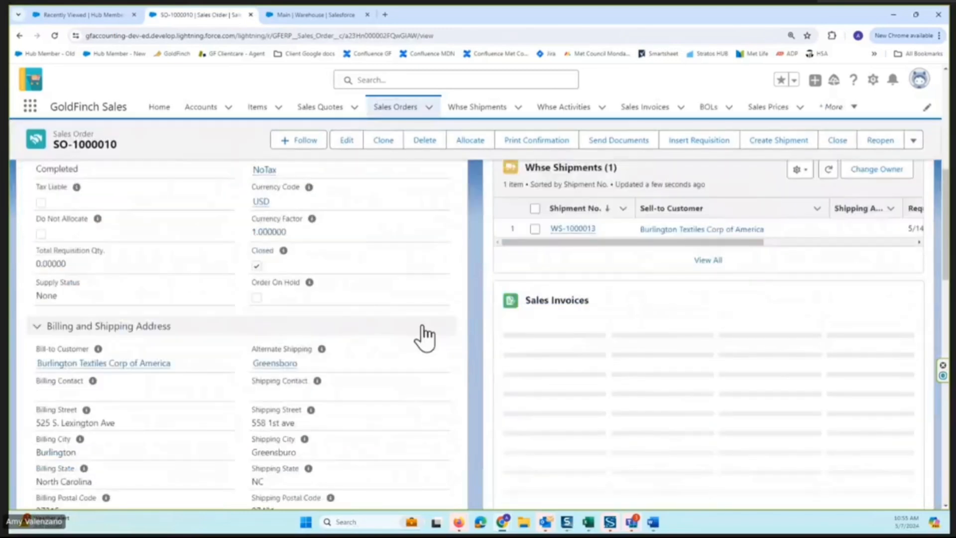
pyautogui.scroll(2, 427, 271)
pyautogui.scroll(2, 432, 248)
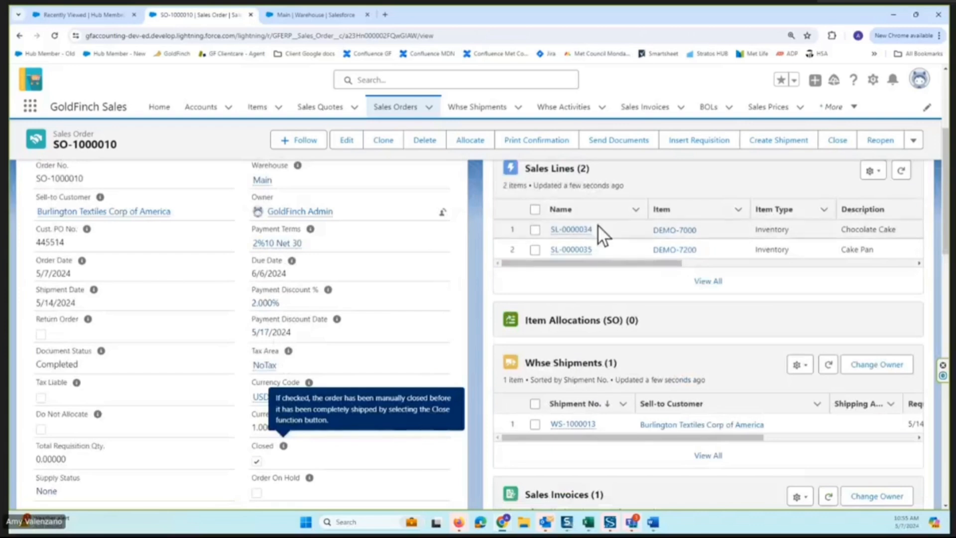
pyautogui.scroll(4, 416, 228)
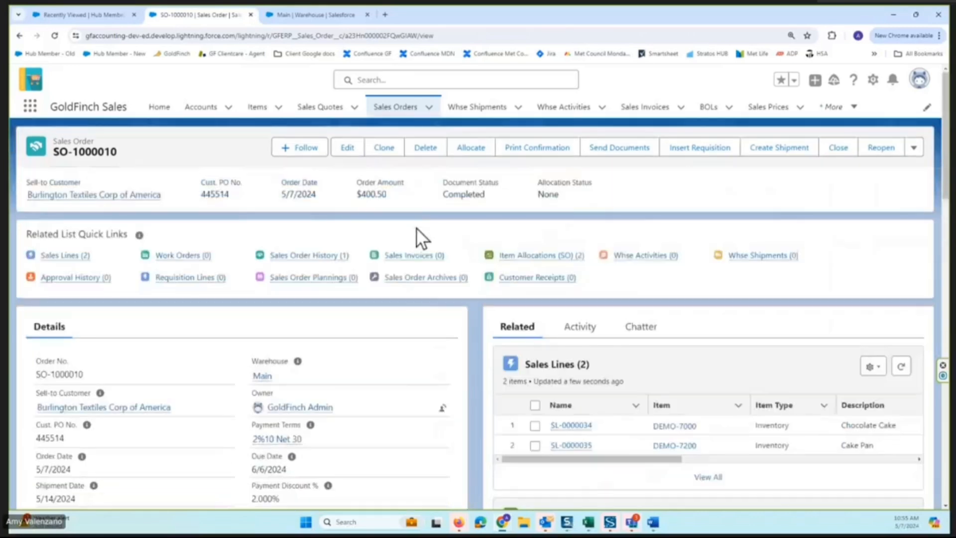
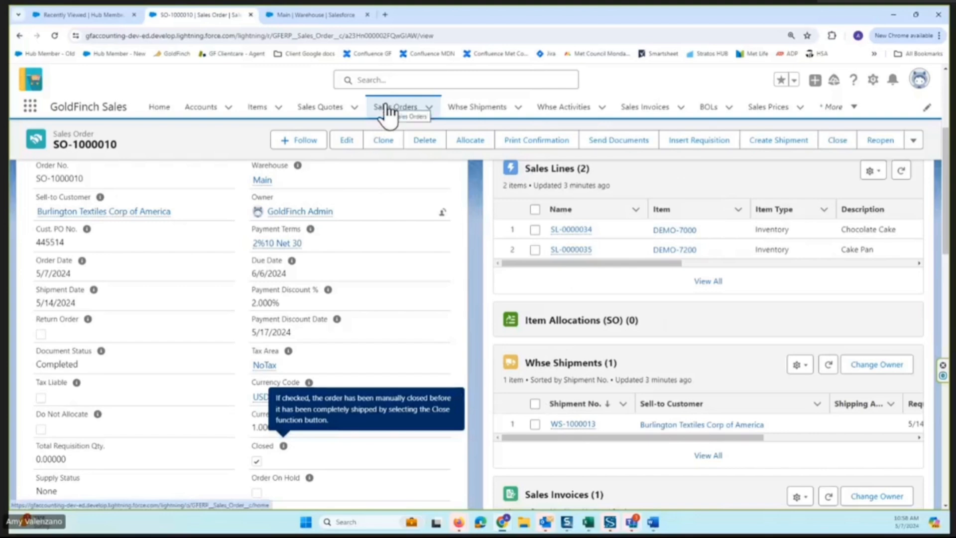
# Start a new sales order with Burlington Textiles Corp of America as the sell-to customer.
pyautogui.click(389, 110)
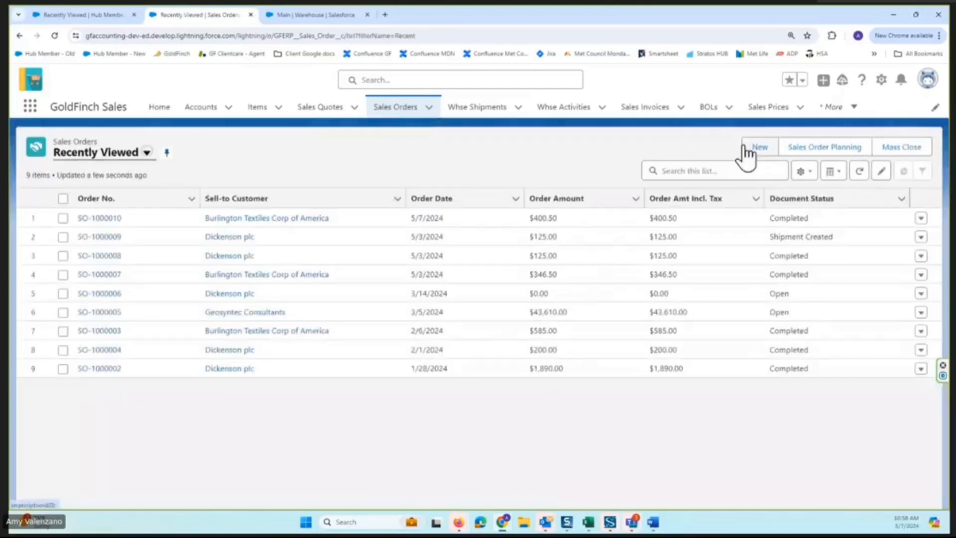
pyautogui.click(743, 145)
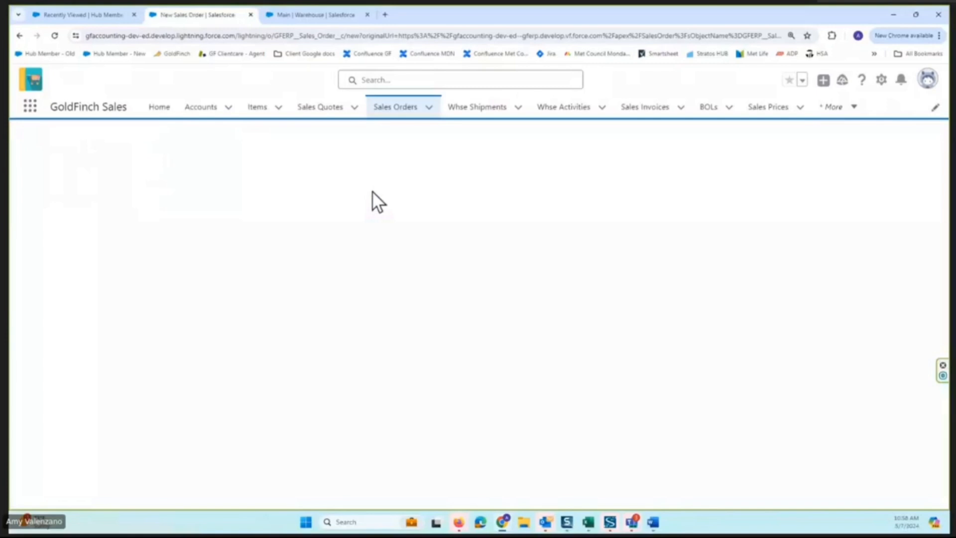
pyautogui.click(263, 270)
pyautogui.write('bulin')
pyautogui.press('BackSpace')
pyautogui.press('BackSpace')
pyautogui.press('BackSpace')
pyautogui.write('r')
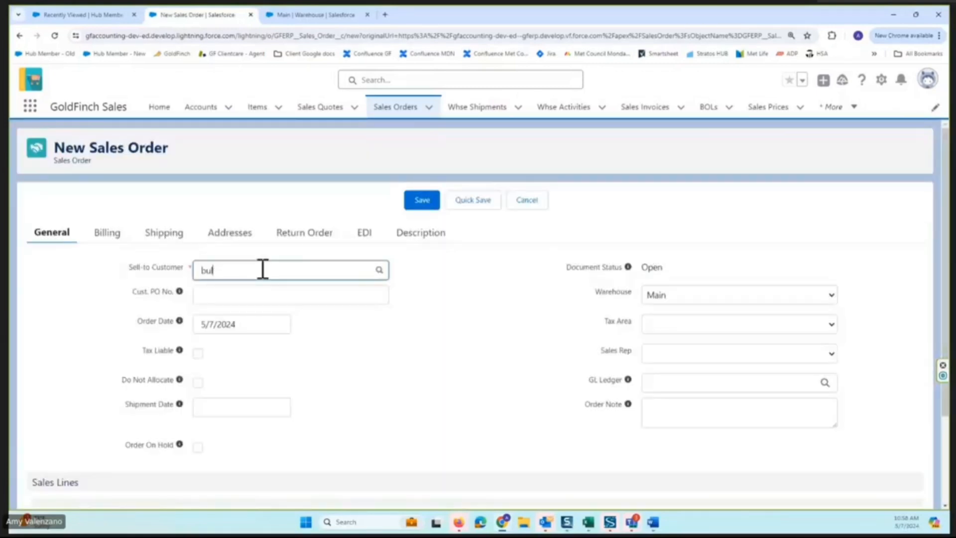
pyautogui.click(258, 298)
# Add a sales line for item DEMO-7000-1 (Yellow Cake) with a quantity of 5 and save the sales order.
pyautogui.scroll(-2, 52, 448)
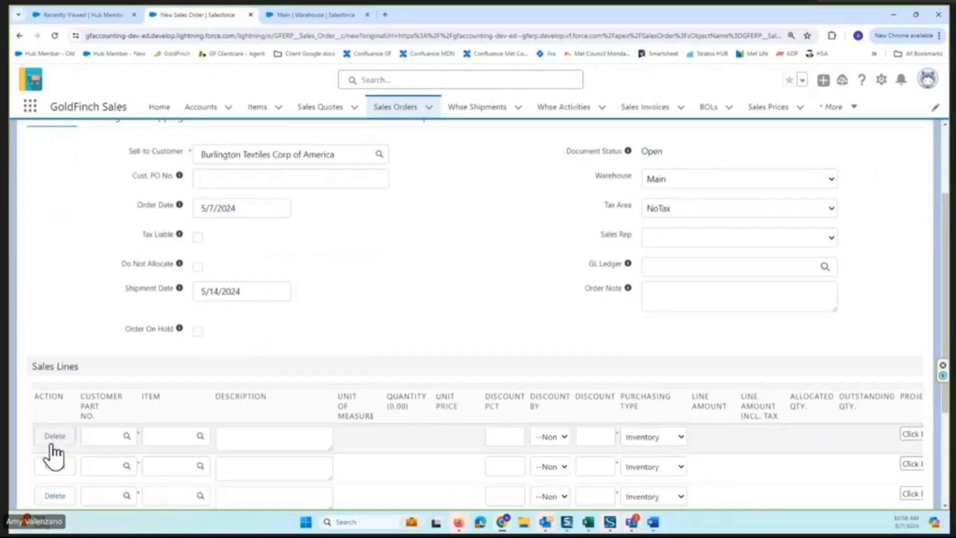
pyautogui.click(175, 434)
pyautogui.write('demo-7000 (')
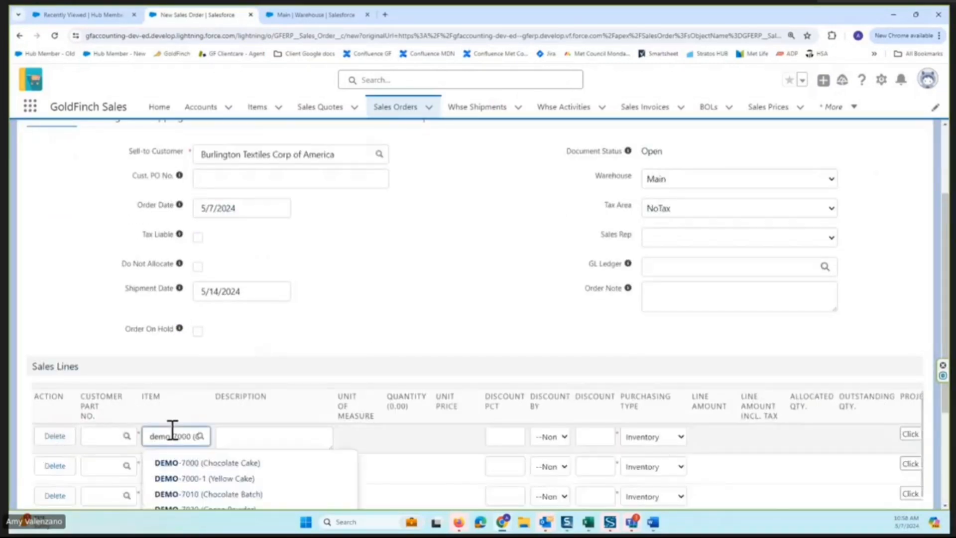
pyautogui.click(220, 478)
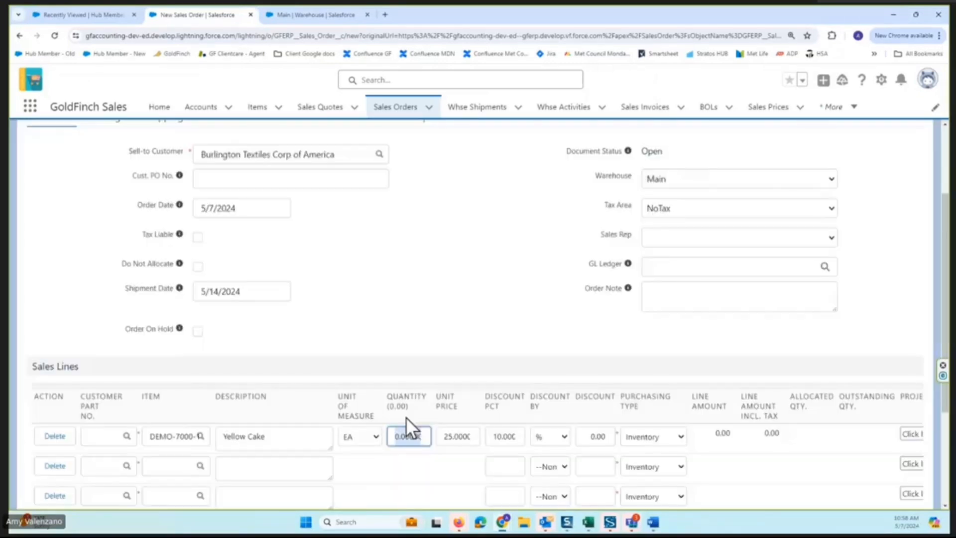
pyautogui.click(406, 433)
pyautogui.write('5')
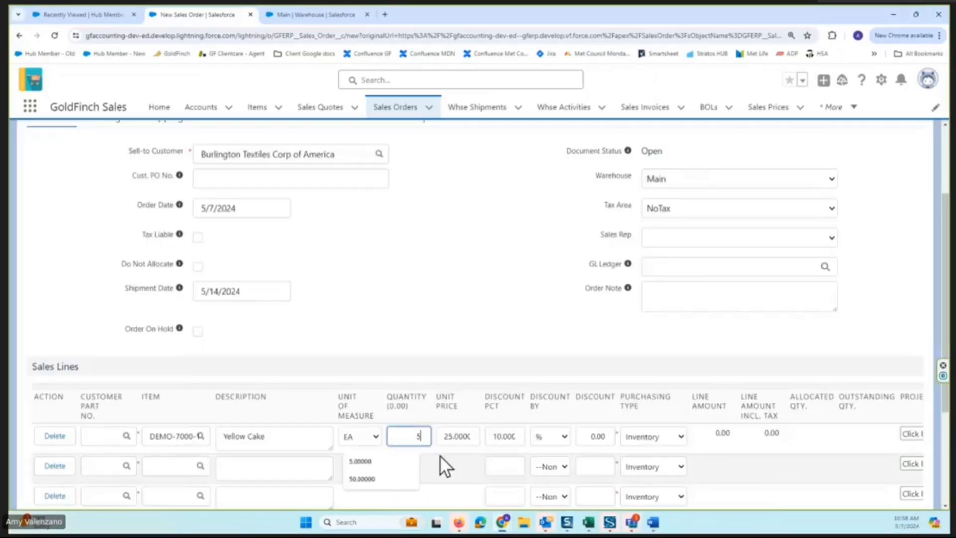
pyautogui.press('Tab')
pyautogui.scroll(-2, 433, 360)
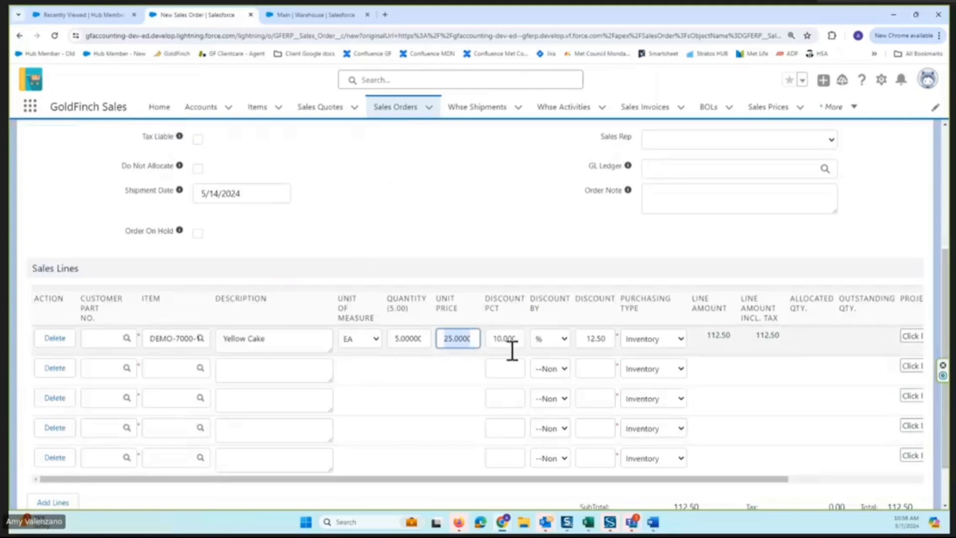
pyautogui.scroll(-1, 474, 384)
pyautogui.click(421, 481)
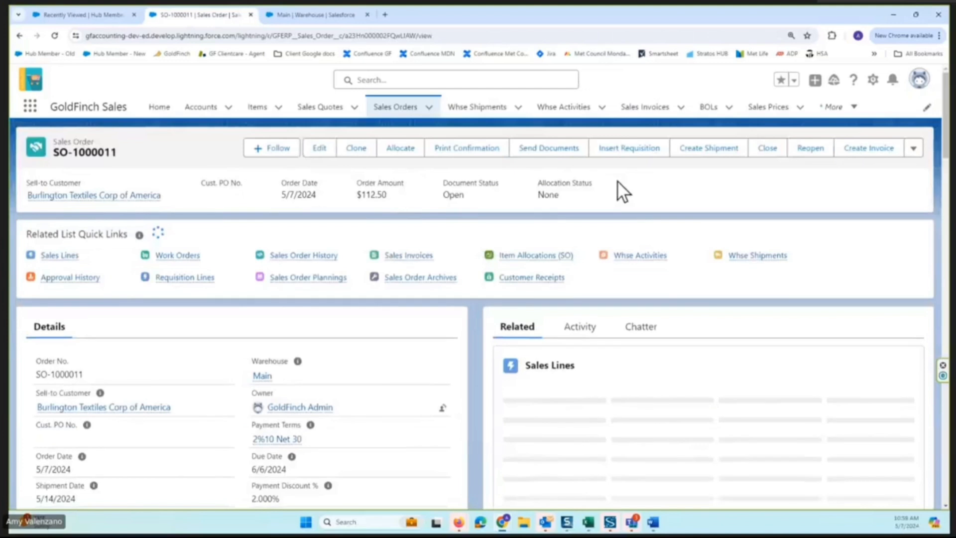
# Open the Yellow Cake item from the new order's sales line in a separate browser tab and examine its on-hand, allocated and available quantities.
pyautogui.scroll(-2, 618, 259)
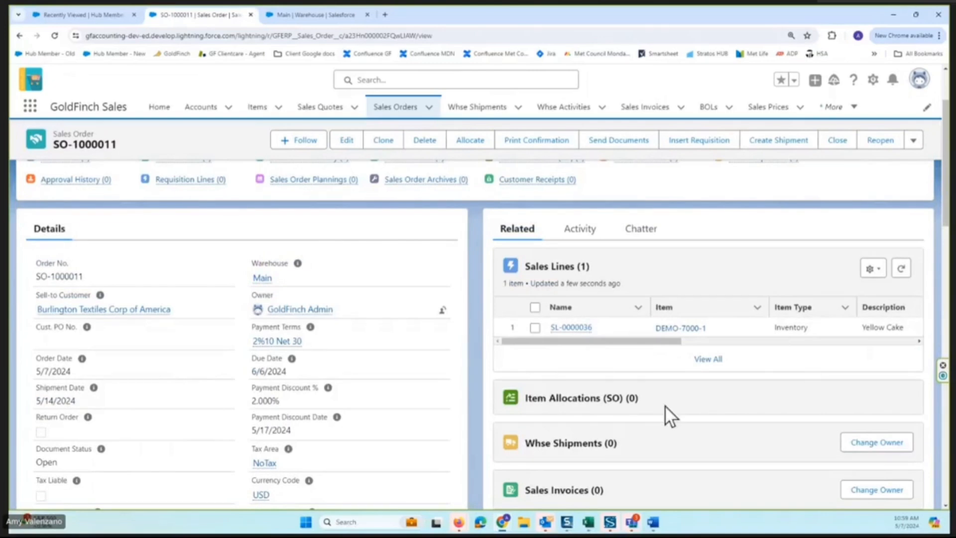
pyautogui.rightClick(681, 328)
pyautogui.click(697, 334)
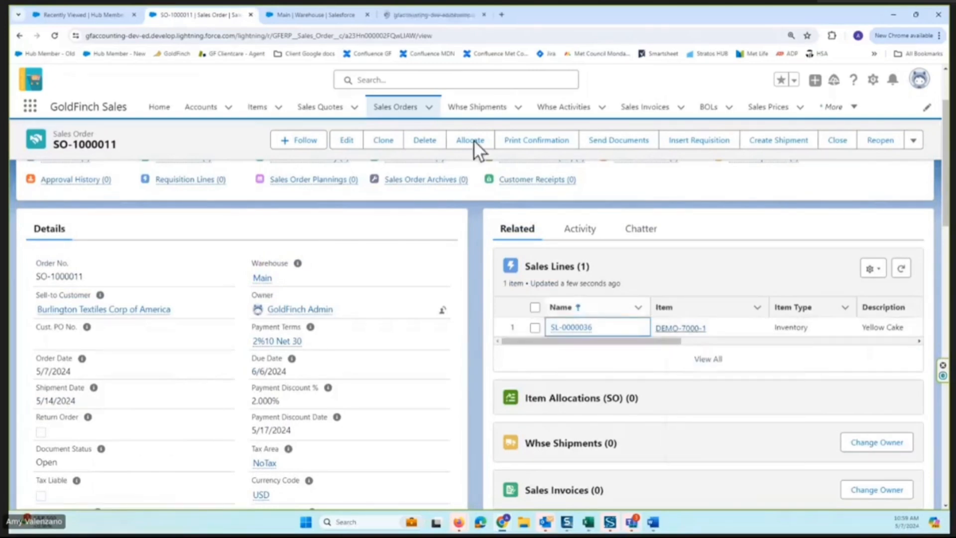
pyautogui.click(396, 16)
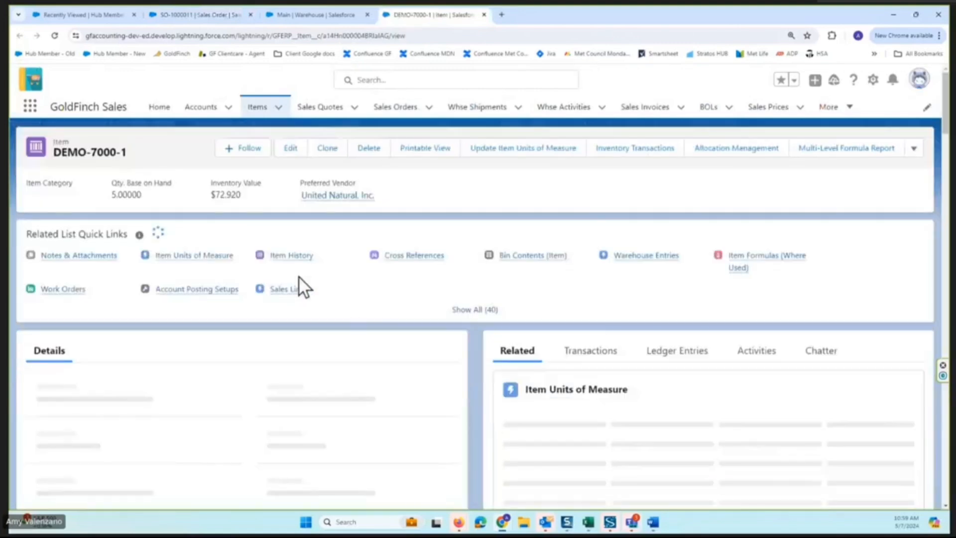
pyautogui.scroll(-2, 349, 317)
pyautogui.scroll(-2, 350, 315)
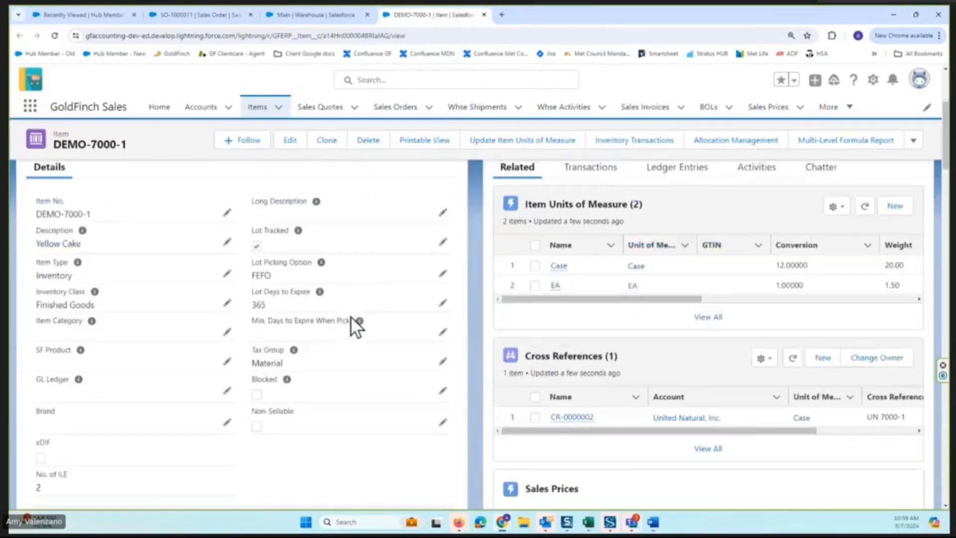
pyautogui.scroll(-4, 381, 299)
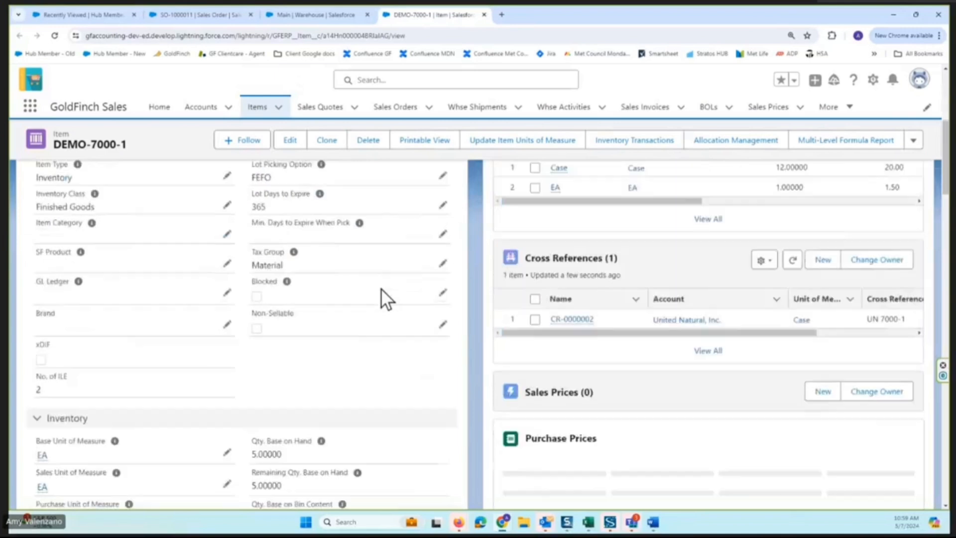
pyautogui.scroll(-6, 384, 331)
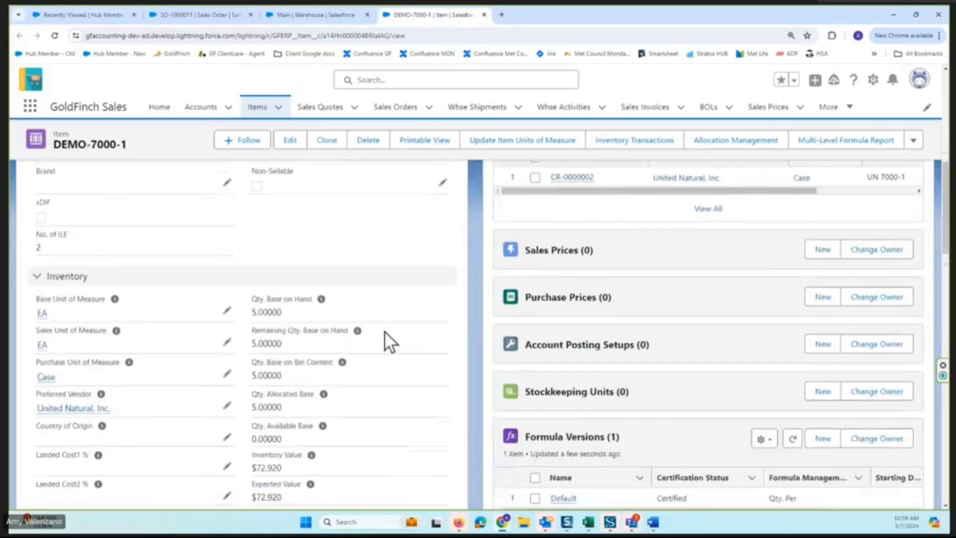
pyautogui.scroll(2, 386, 330)
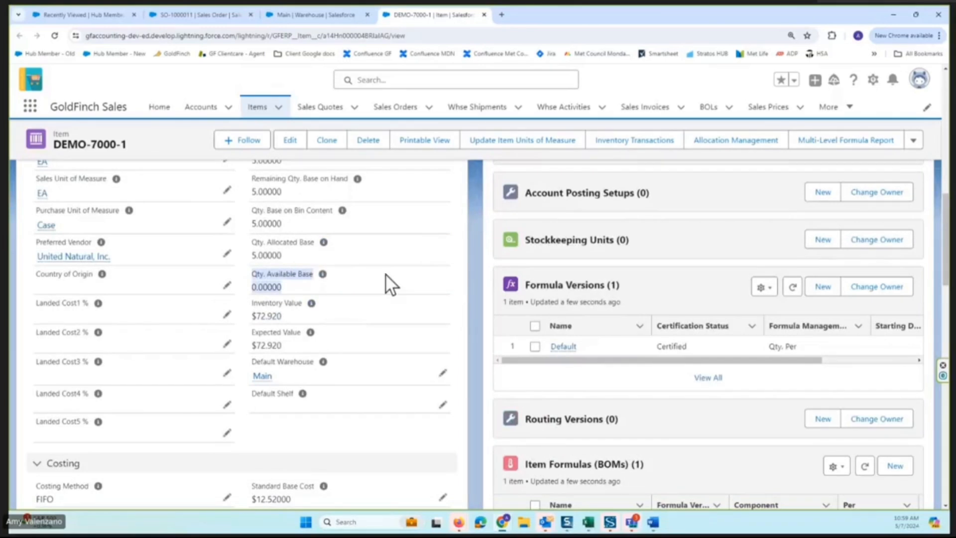
# Return to the new sales order, change the Yellow Cake line's purchasing type to Special Order, and save the order.
pyautogui.click(216, 9)
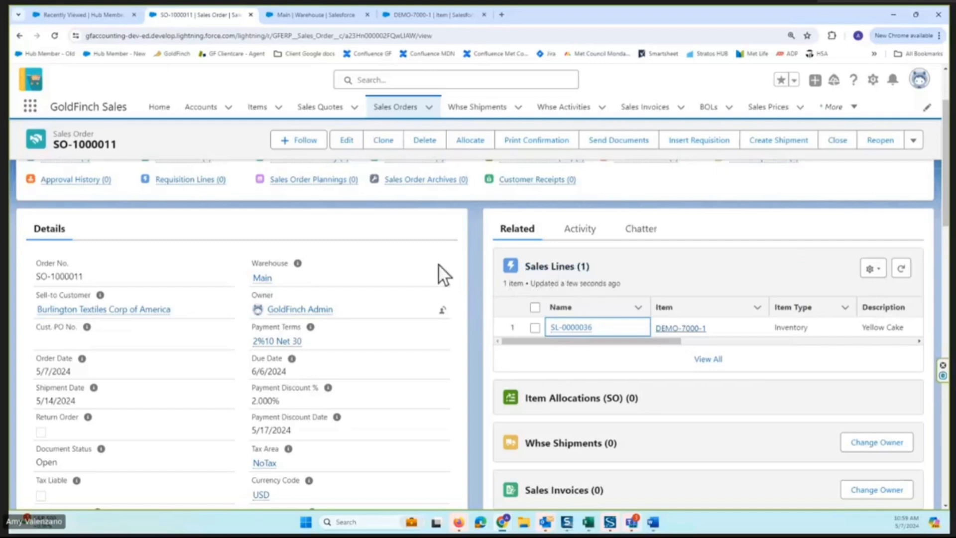
pyautogui.click(350, 141)
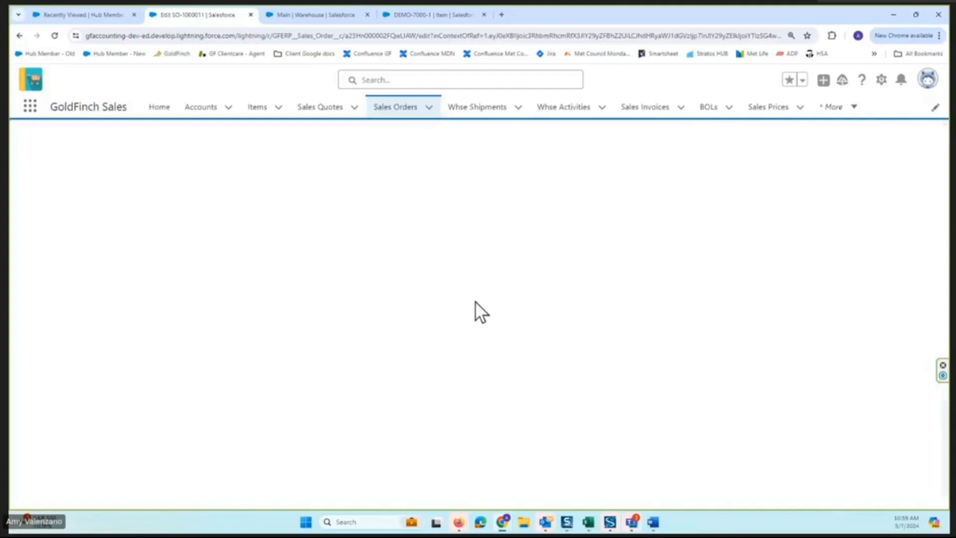
pyautogui.scroll(-3, 448, 329)
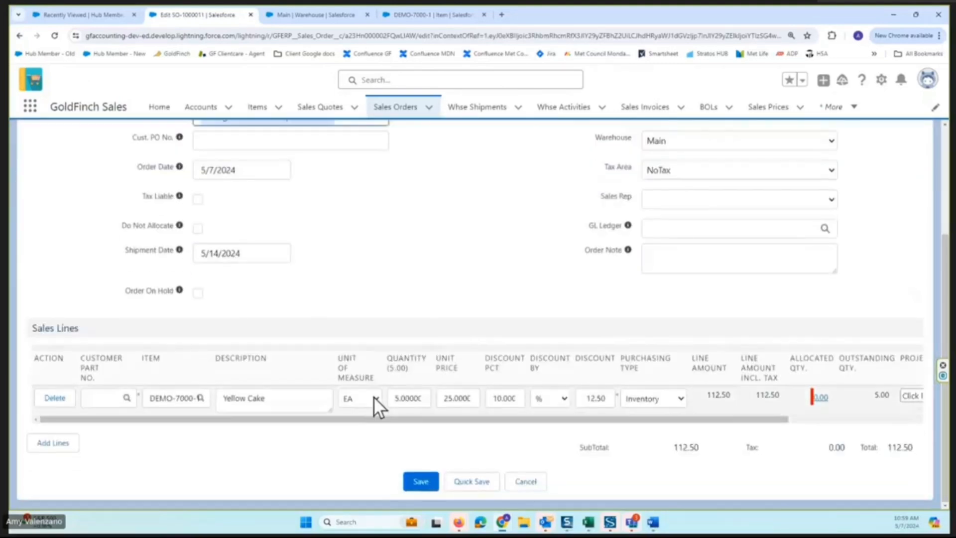
pyautogui.moveTo(739, 417); pyautogui.dragTo(833, 401)
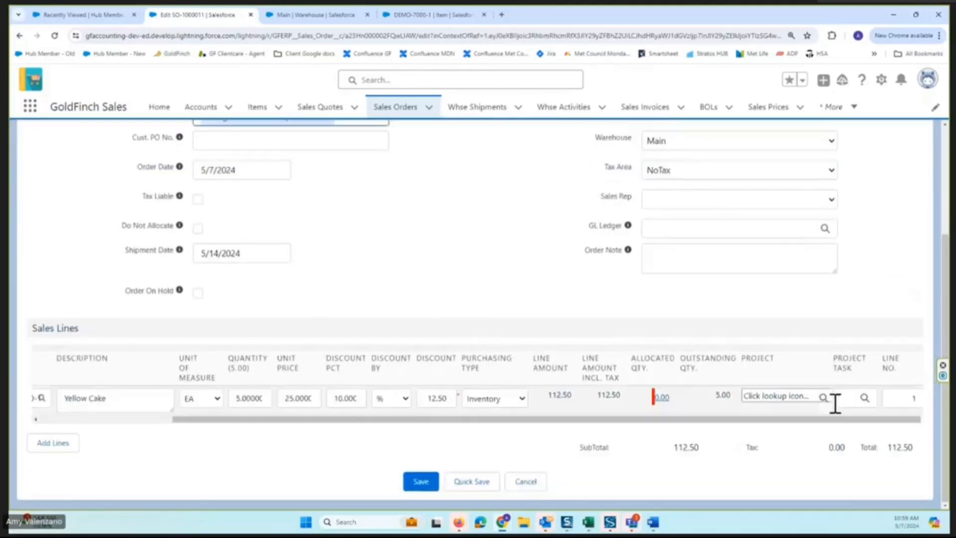
pyautogui.click(509, 398)
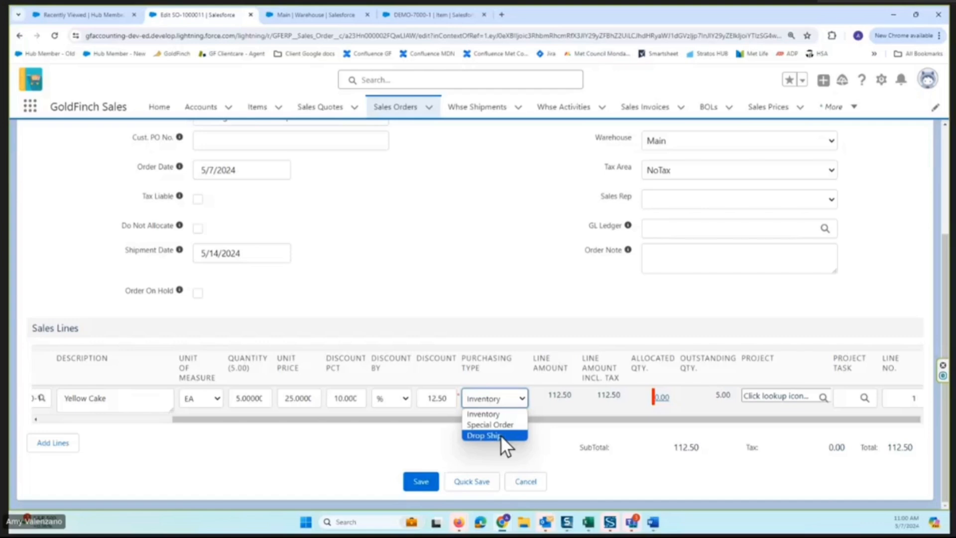
pyautogui.click(490, 425)
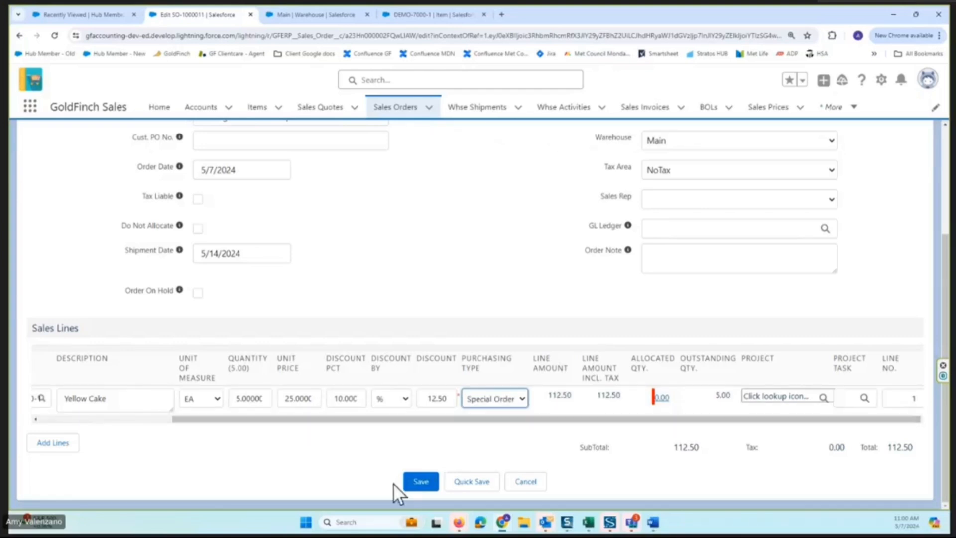
pyautogui.click(422, 482)
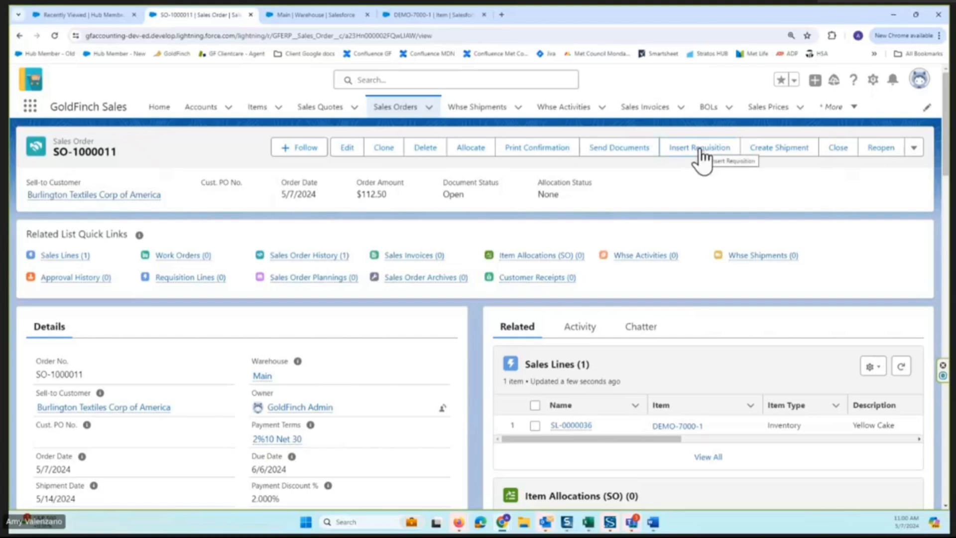
# Insert a requisition from the sales order, set its line's replenishment system to Purchase, create the purchase order, and return to the requisition.
pyautogui.click(702, 153)
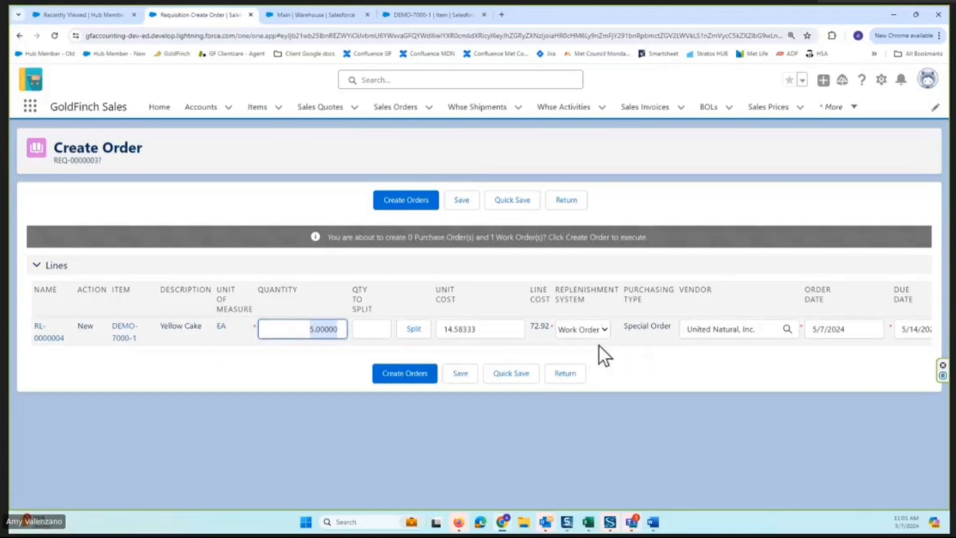
pyautogui.click(604, 330)
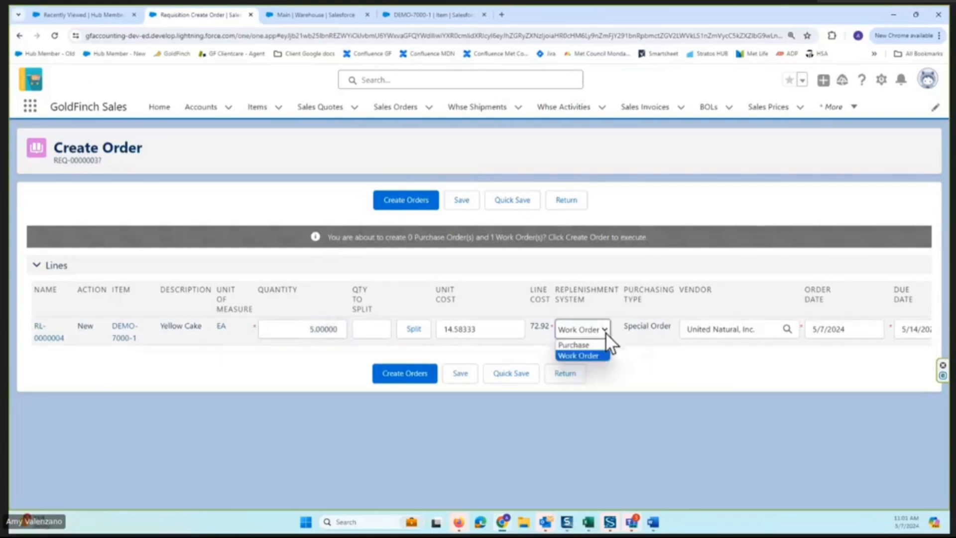
pyautogui.click(579, 344)
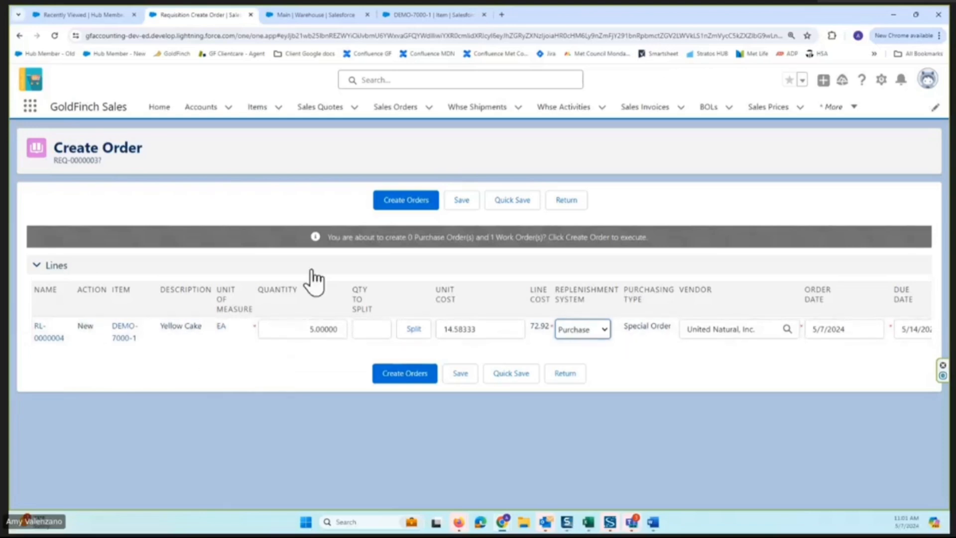
pyautogui.click(405, 203)
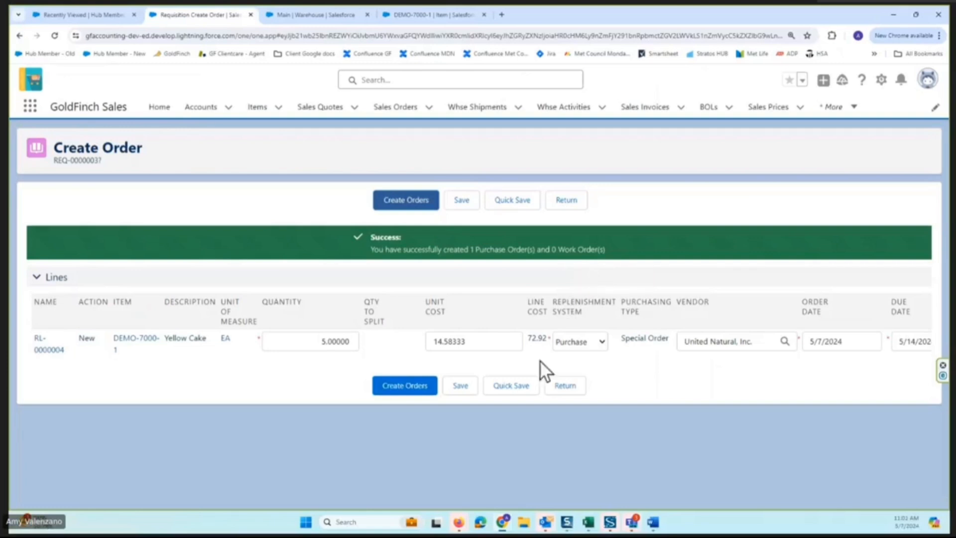
pyautogui.click(567, 387)
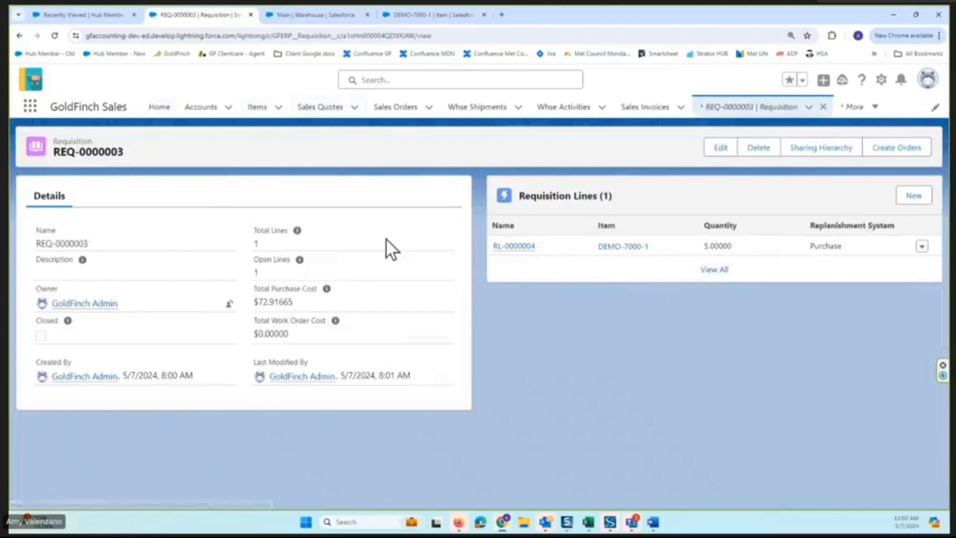
# Search for "purchase order" from the Main warehouse's browser tab and open the Purchase Orders list.
pyautogui.click(312, 11)
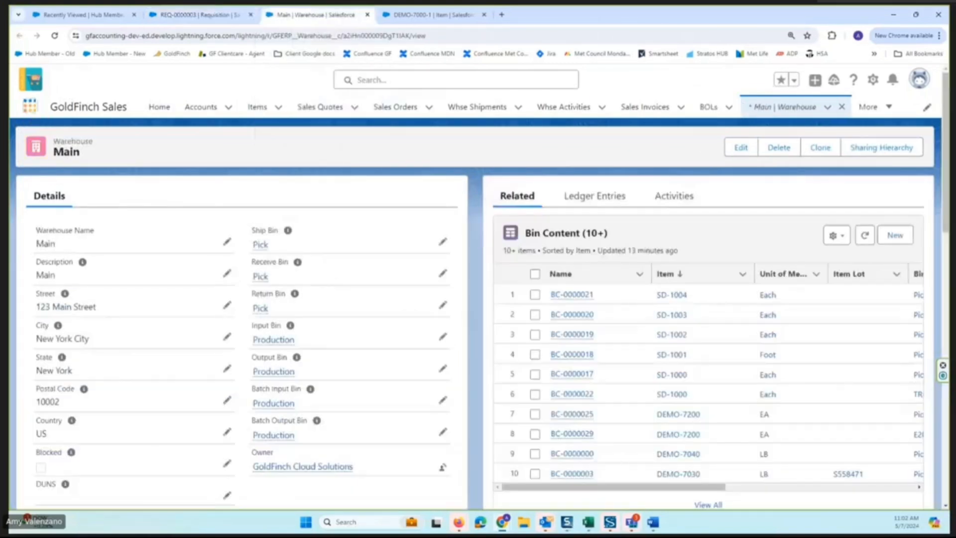
pyautogui.click(31, 106)
pyautogui.write('pu')
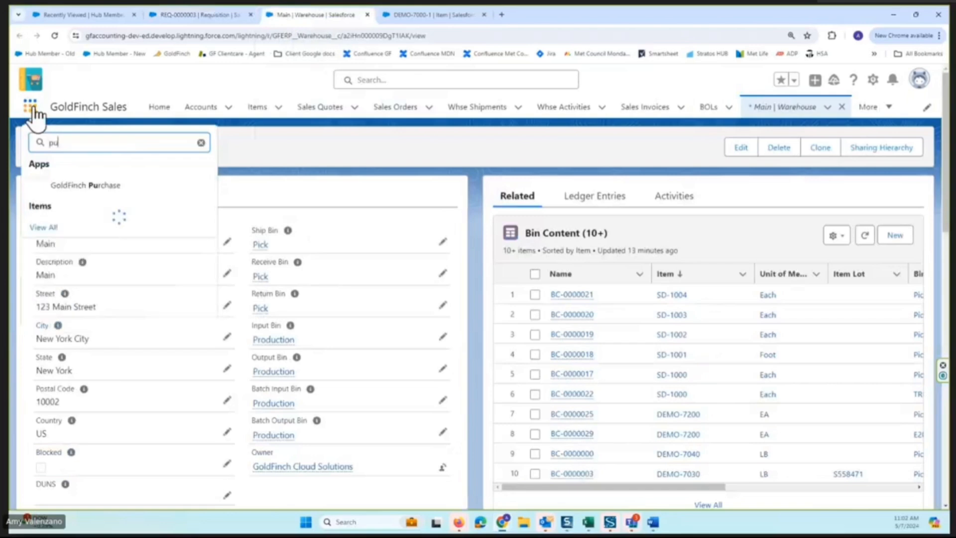
pyautogui.write('rchase order')
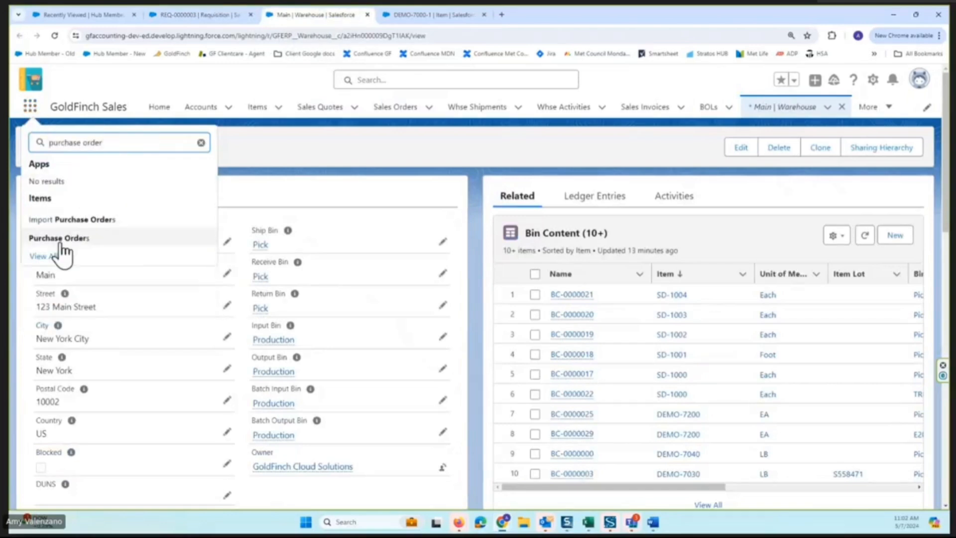
pyautogui.click(60, 238)
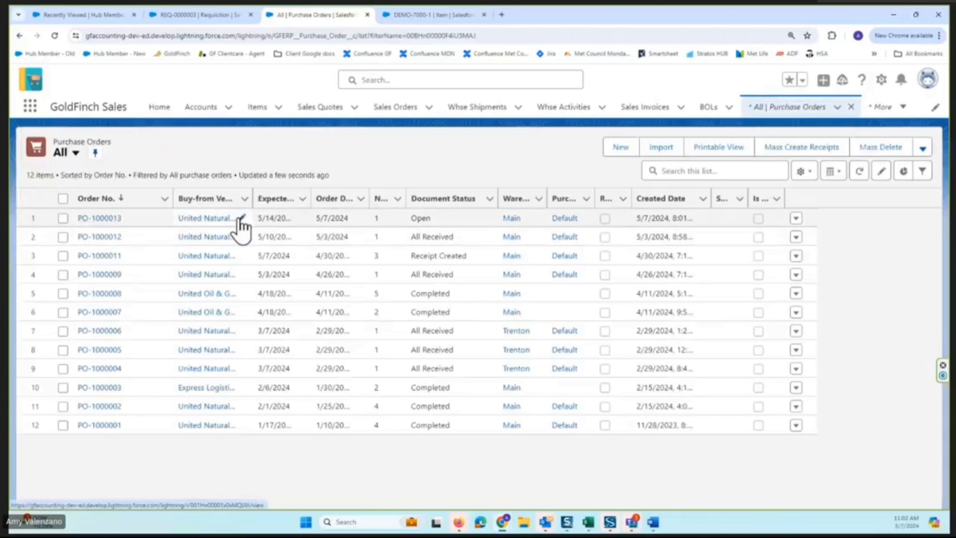
# Open the newest purchase order for United Natural, Inc. and examine its purchasing type and the Yellow Cake line's quantities.
pyautogui.click(98, 219)
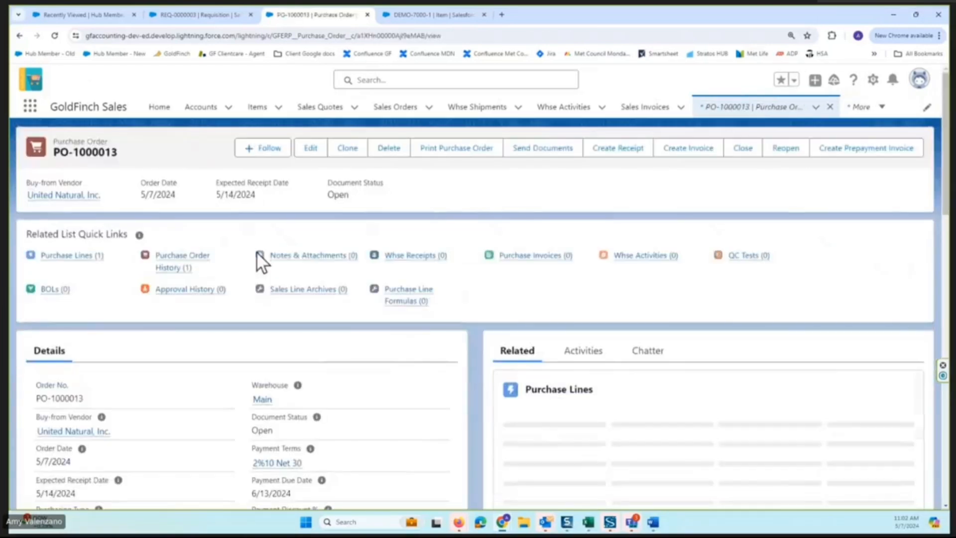
pyautogui.scroll(-4, 413, 333)
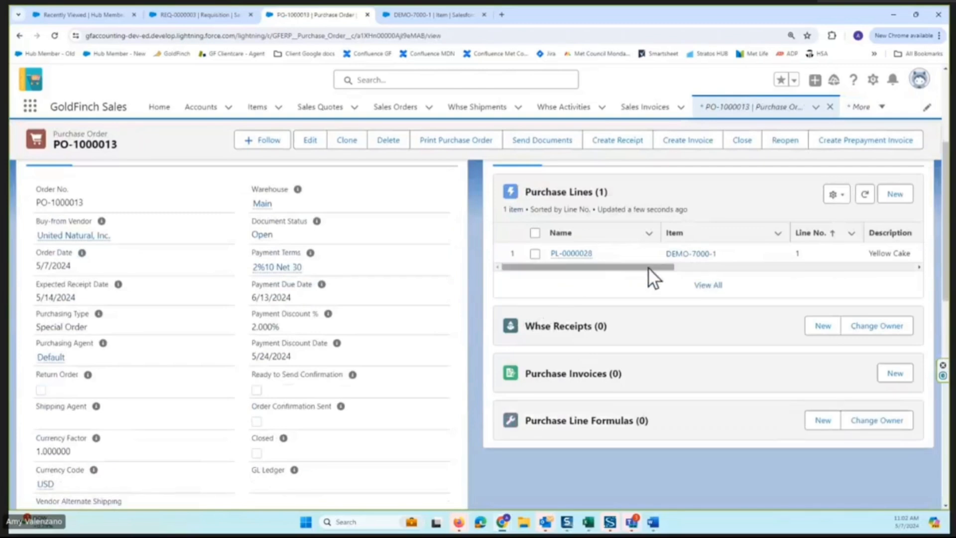
pyautogui.moveTo(649, 268); pyautogui.dragTo(757, 265)
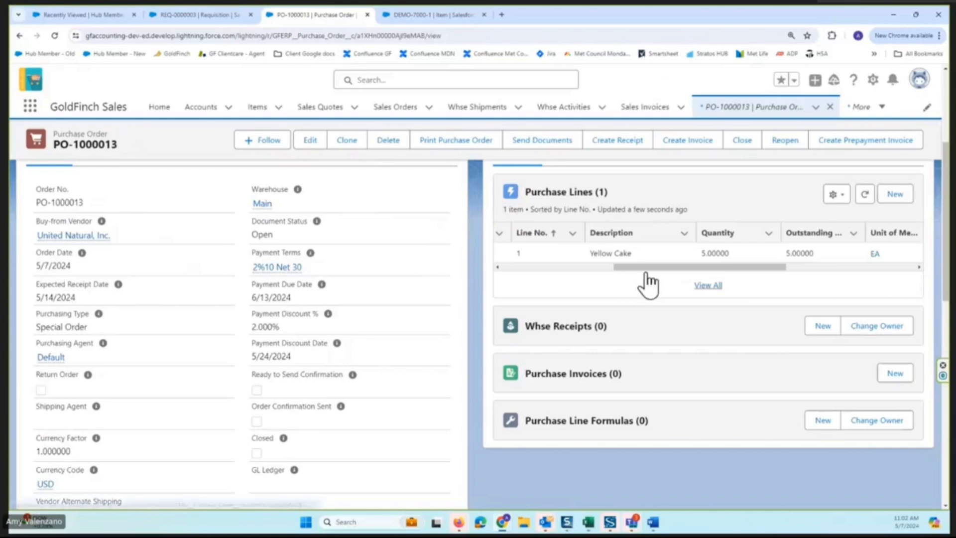
# Open the purchase order's Yellow Cake line, examine its linked sales order and sales line, and return to the purchase order.
pyautogui.moveTo(642, 268); pyautogui.dragTo(529, 267)
pyautogui.scroll(4, 468, 207)
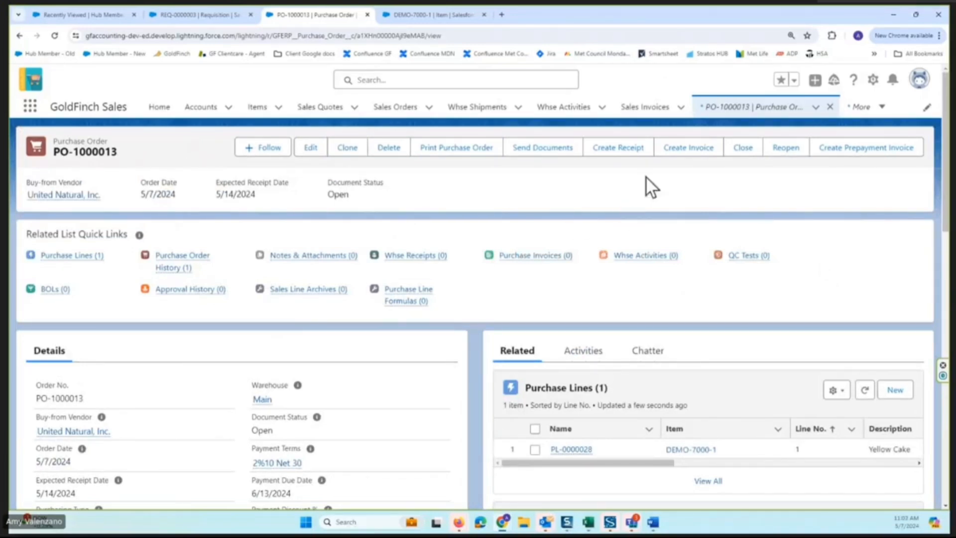
pyautogui.scroll(-4, 458, 224)
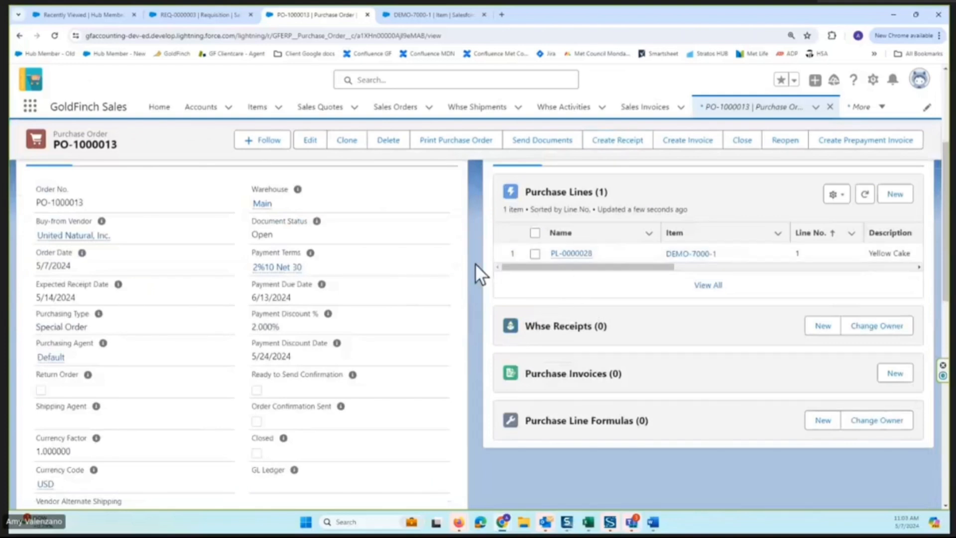
pyautogui.scroll(-2, 443, 269)
pyautogui.scroll(2, 443, 269)
pyautogui.click(571, 254)
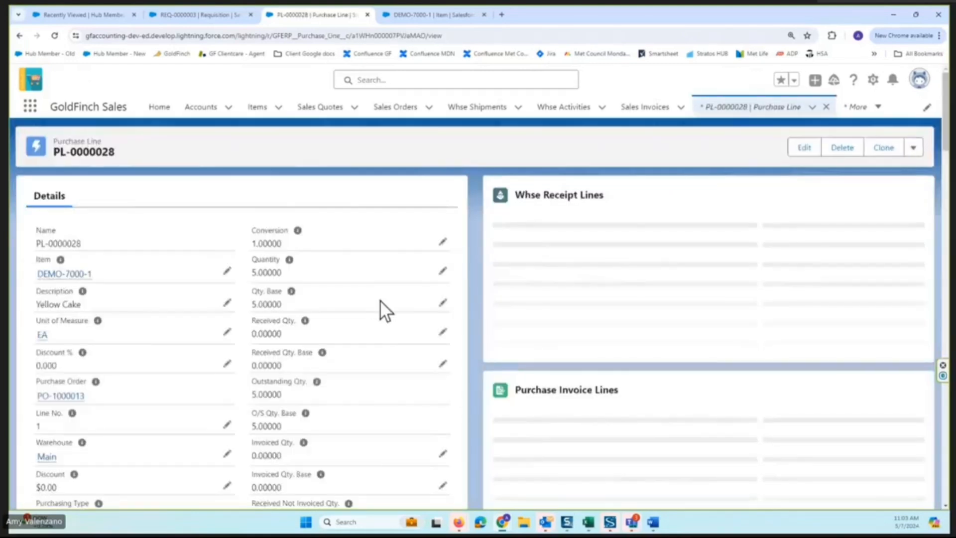
pyautogui.scroll(-6, 379, 300)
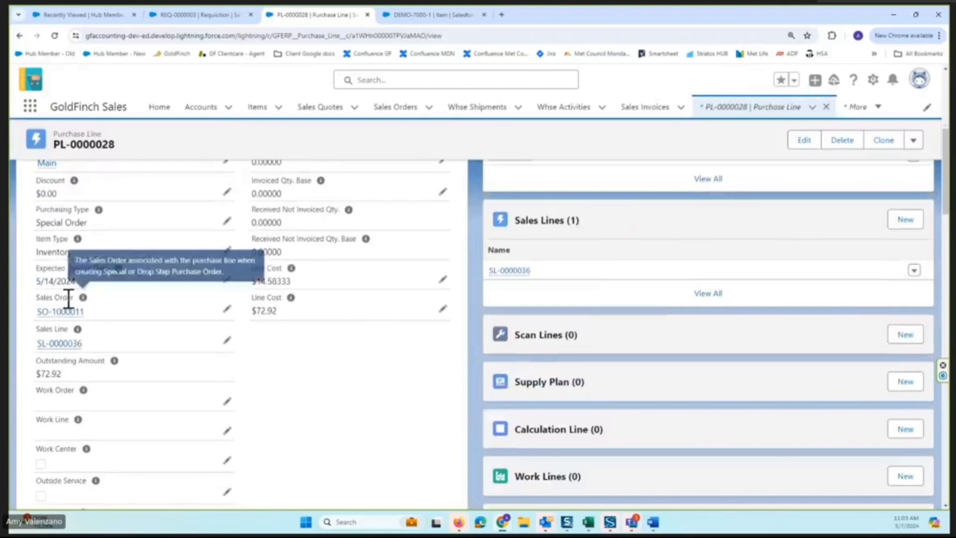
pyautogui.moveTo(70, 311)
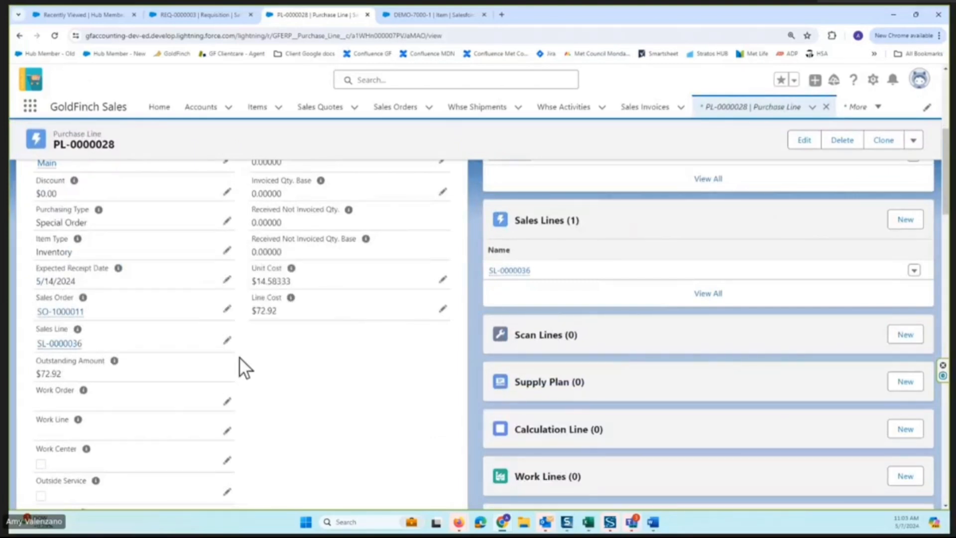
pyautogui.scroll(4, 160, 242)
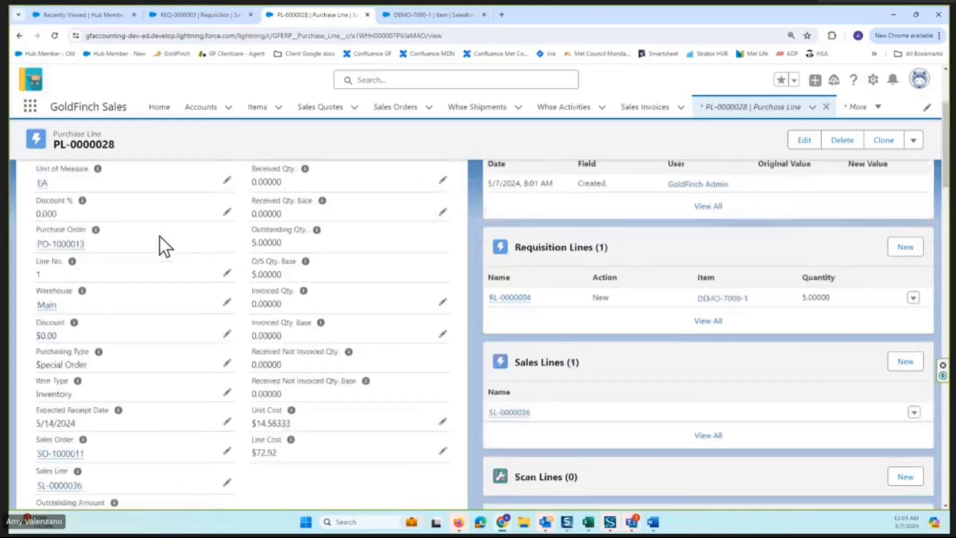
pyautogui.click(19, 36)
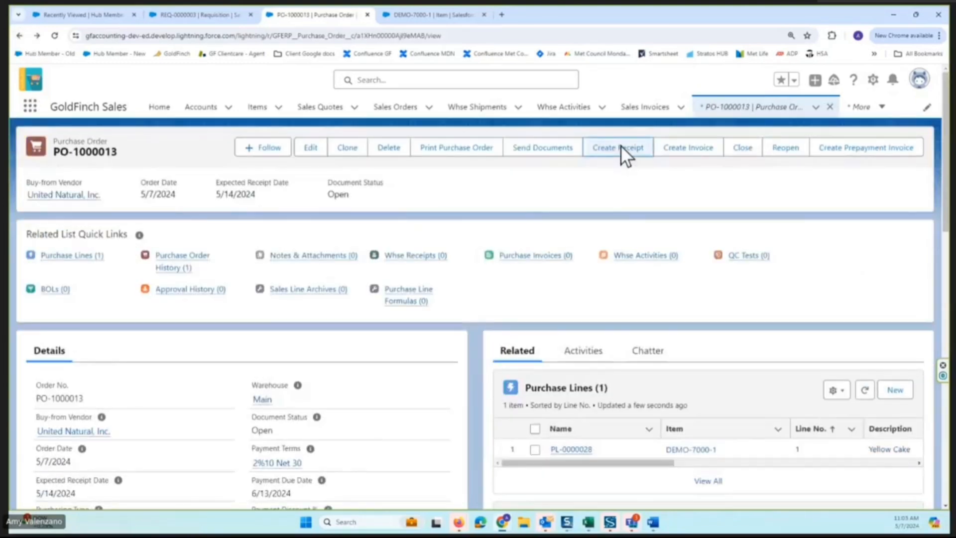
# Create a warehouse receipt from the purchase order, enter its receiving lots, and post the receipt.
pyautogui.click(620, 145)
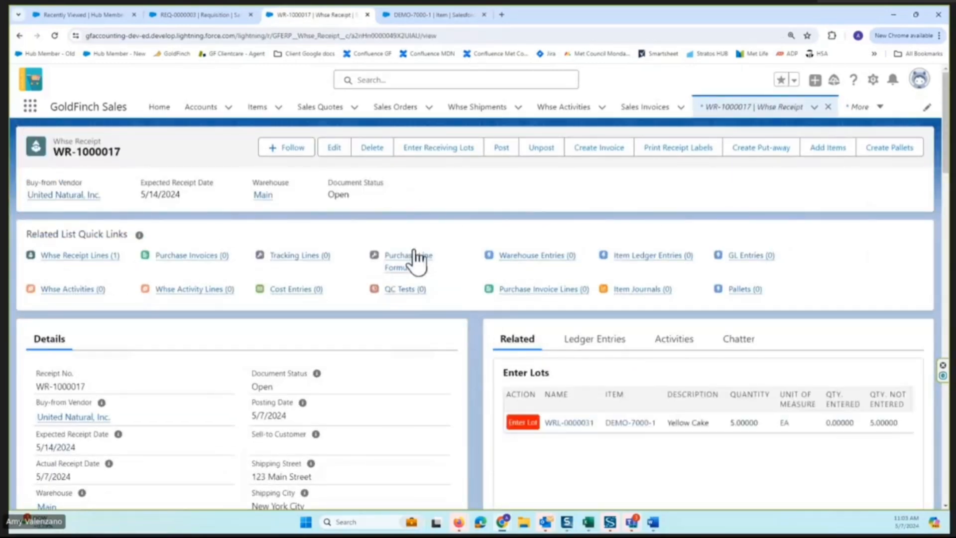
pyautogui.click(437, 152)
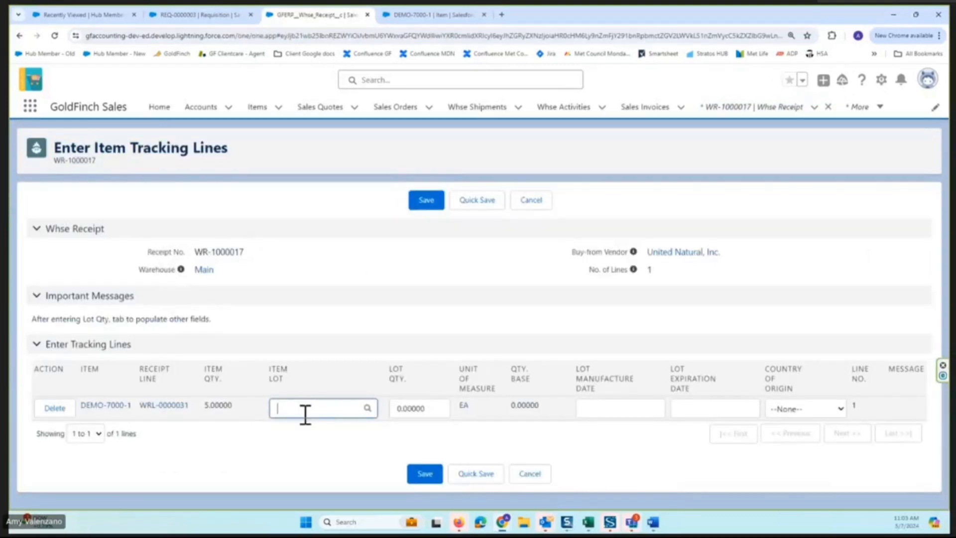
pyautogui.click(426, 198)
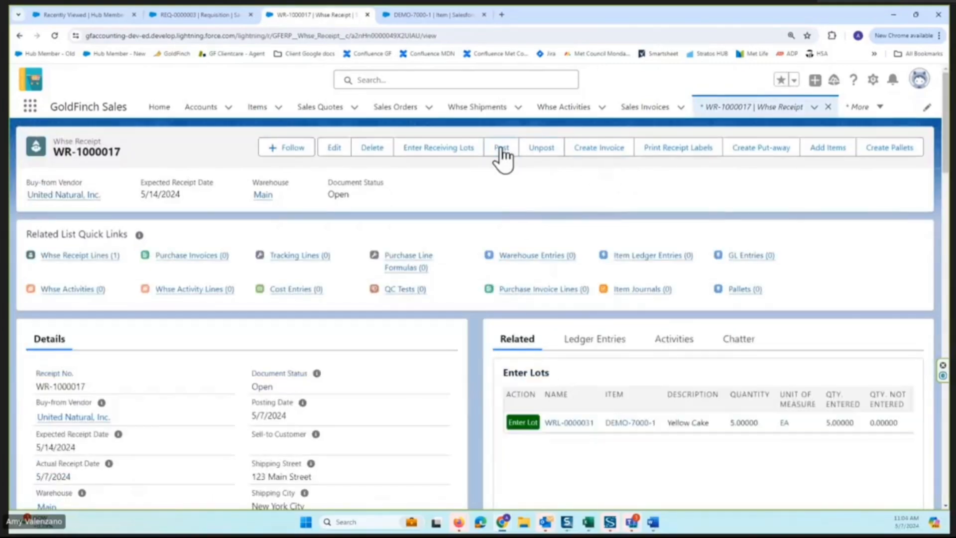
pyautogui.click(499, 148)
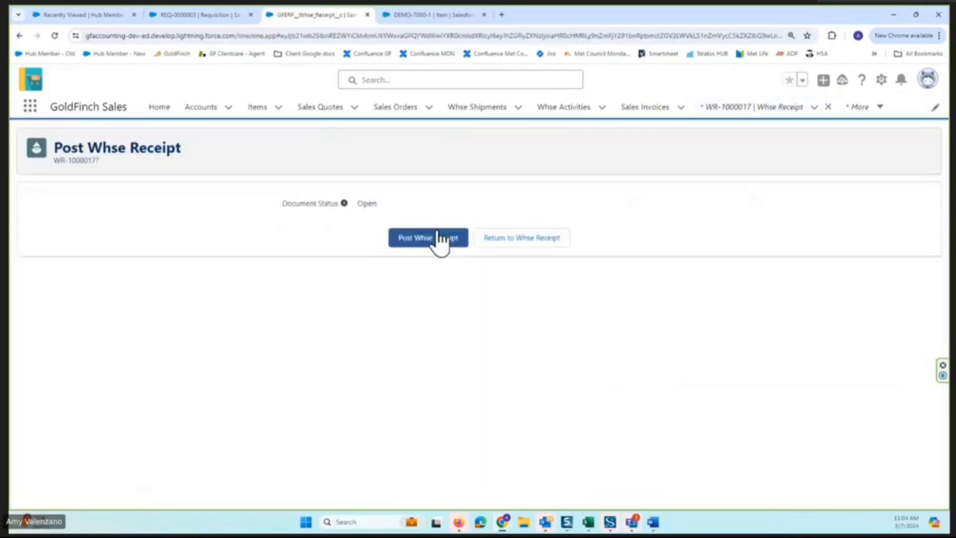
pyautogui.click(436, 237)
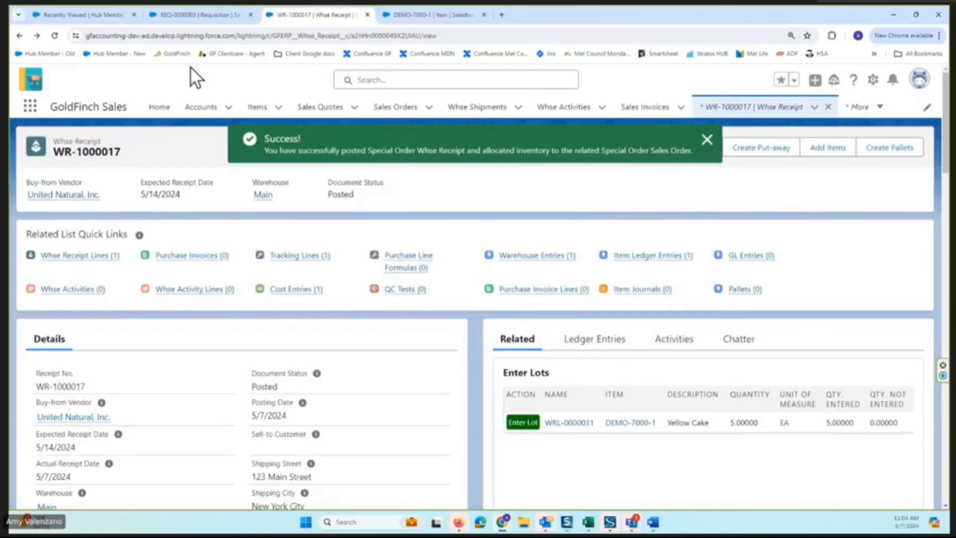
# From the requisition's line, open the linked sales order and examine its allocation status and item allocations.
pyautogui.click(199, 15)
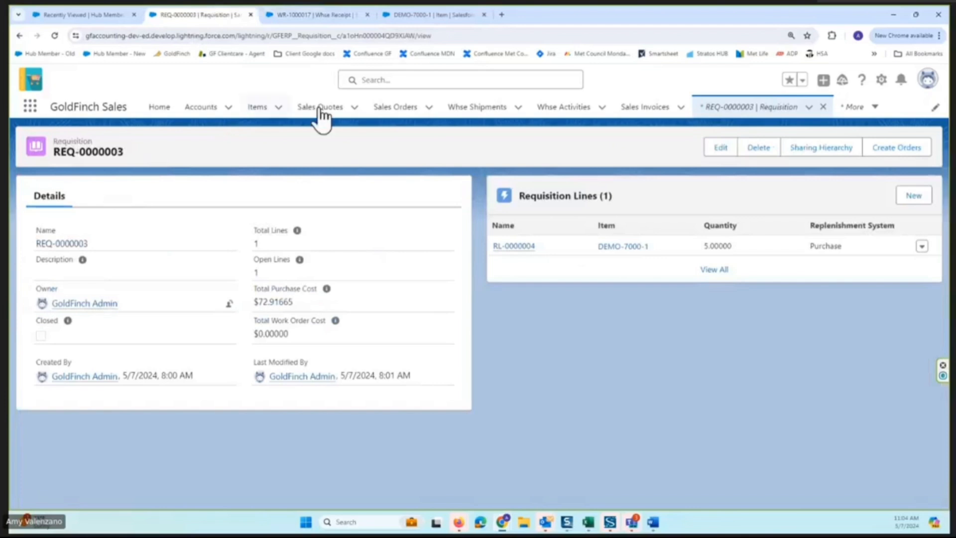
pyautogui.click(509, 247)
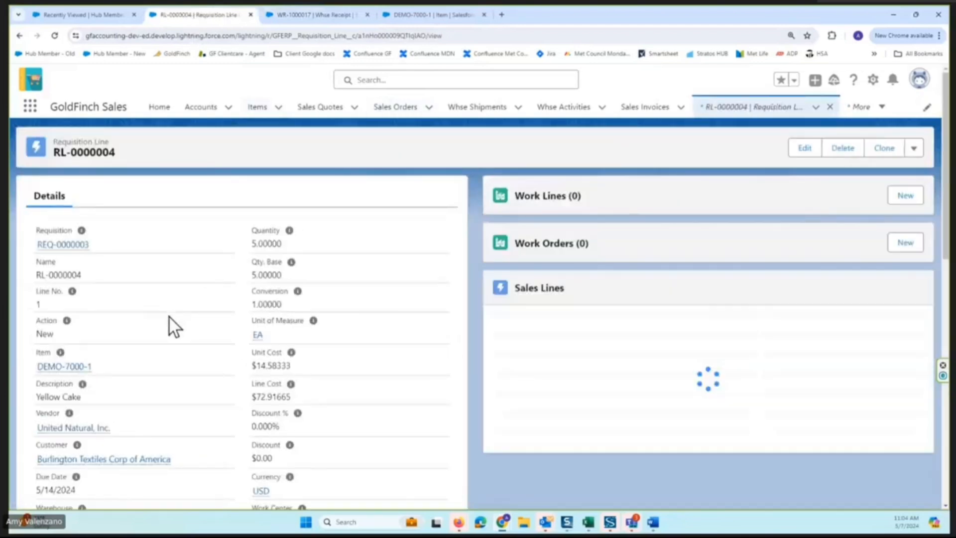
pyautogui.scroll(-6, 168, 316)
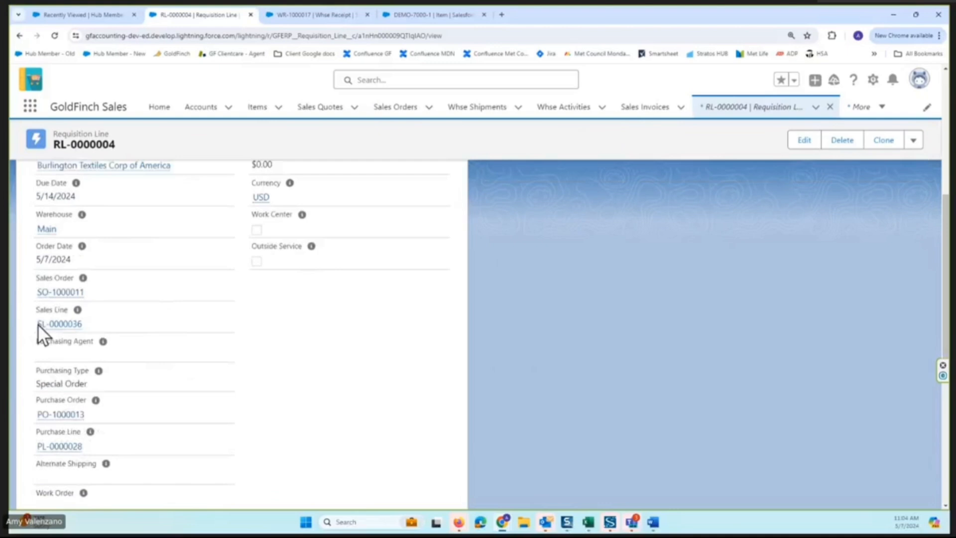
pyautogui.click(56, 293)
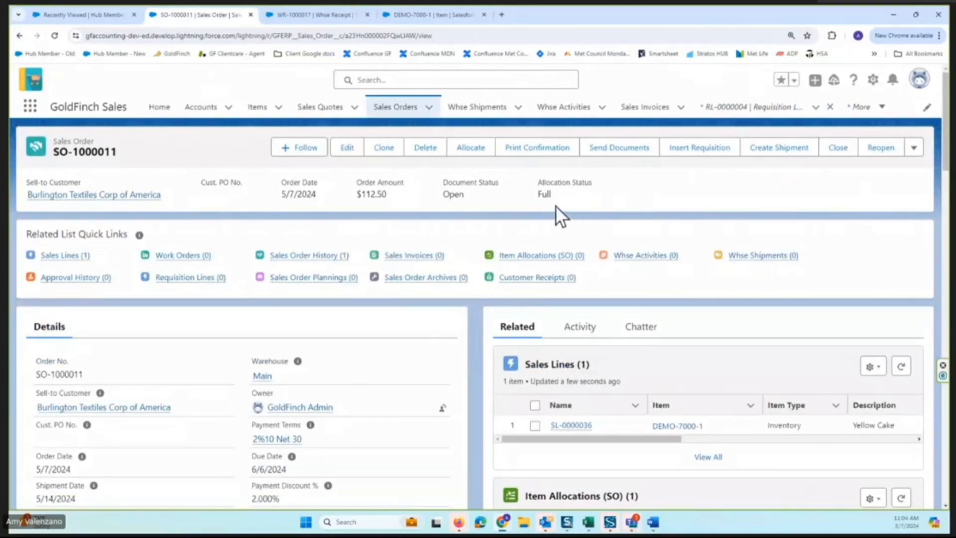
pyautogui.scroll(-4, 596, 199)
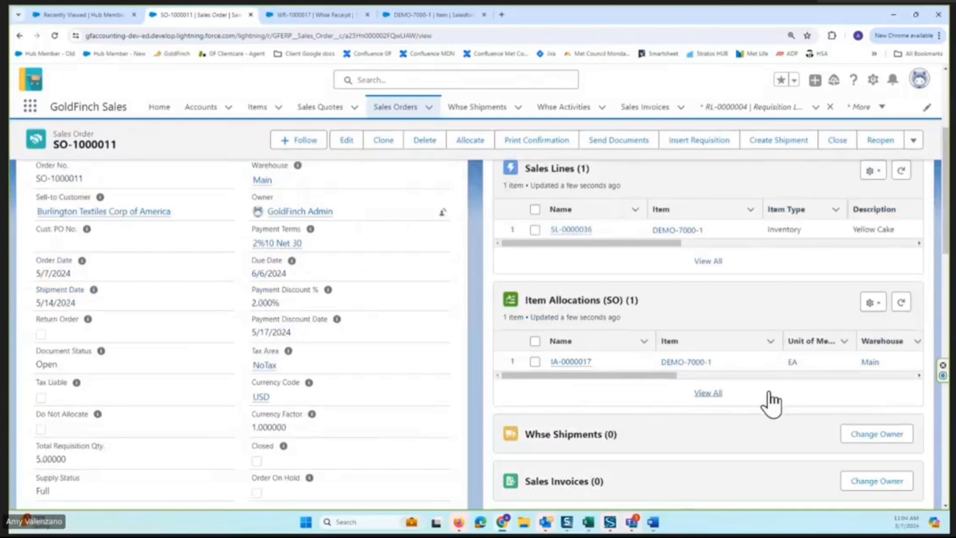
pyautogui.scroll(2, 766, 303)
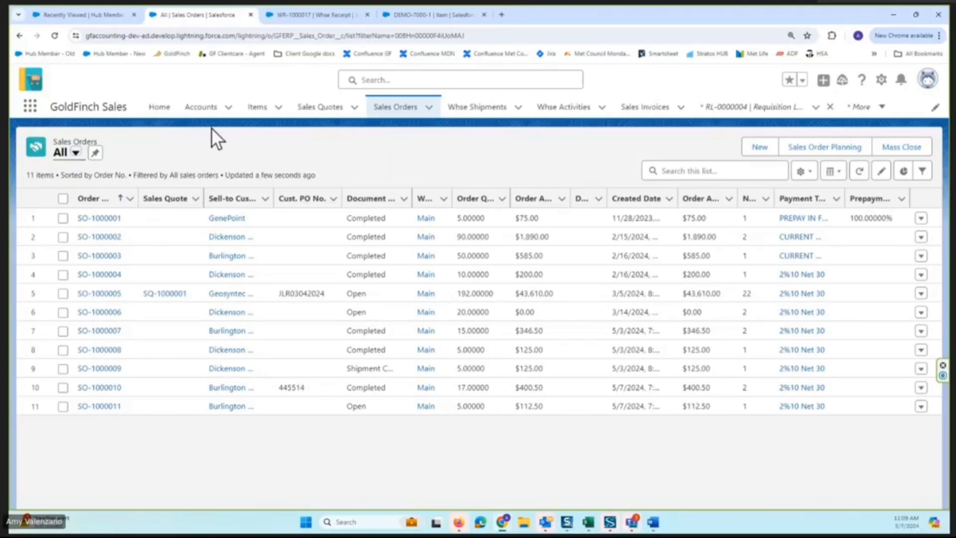
# Switch to the GoldFinch Accounting app and open the Customer Receipts list.
pyautogui.click(32, 110)
pyautogui.write('ac')
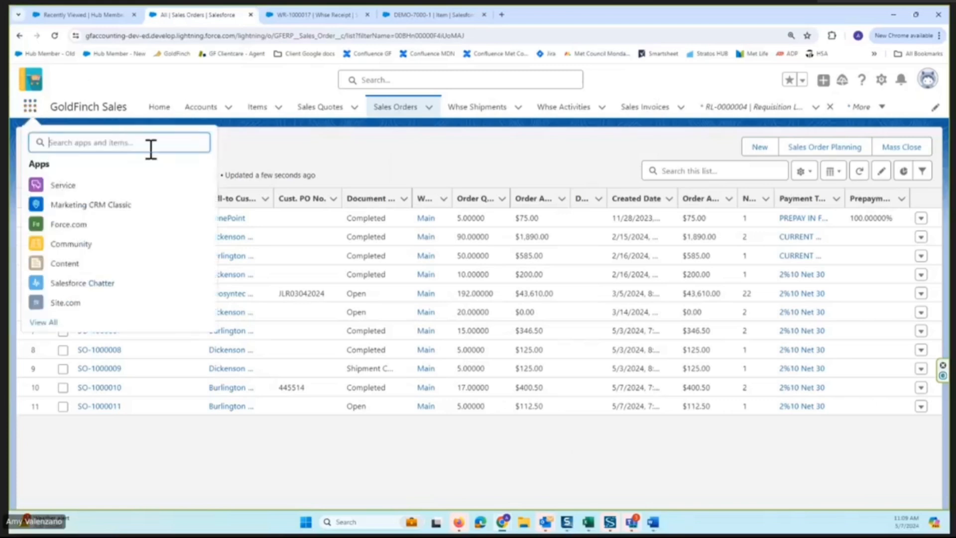
pyautogui.write('count')
pyautogui.click(122, 186)
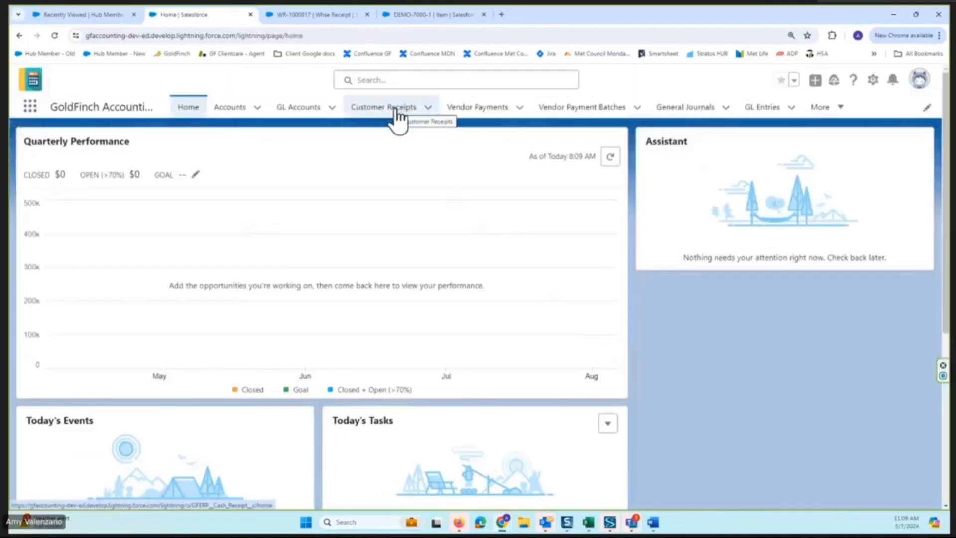
pyautogui.click(393, 110)
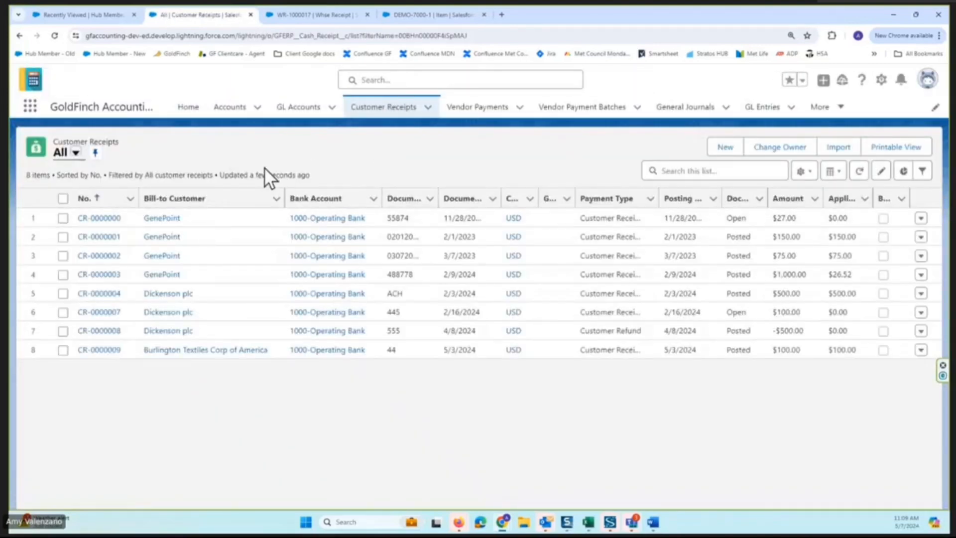
# Start a customer receipt for Burlington Textiles Corp of America with document number 55844, amount 754.27, and bank account 1000-Operating Bank.
pyautogui.click(725, 147)
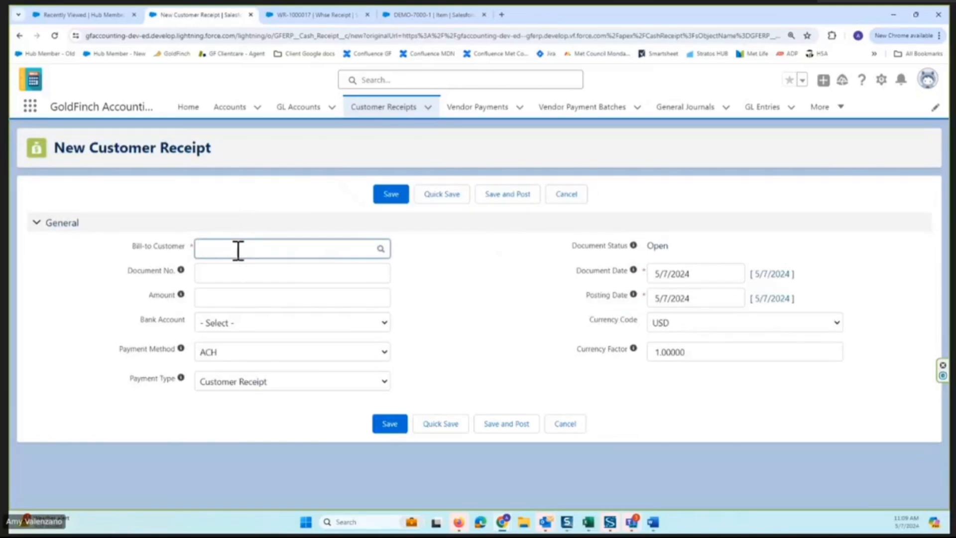
pyautogui.write('bur')
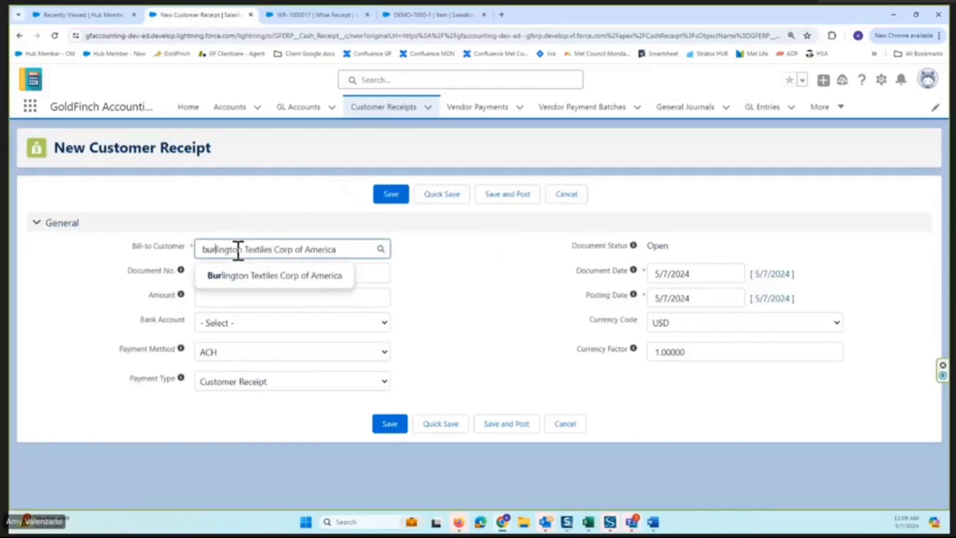
pyautogui.click(224, 276)
pyautogui.click(226, 275)
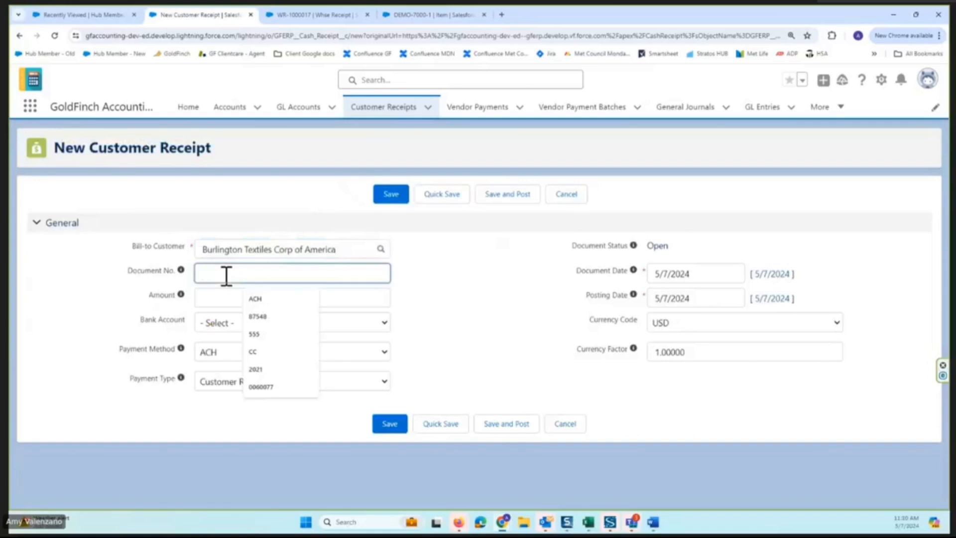
pyautogui.write('55844')
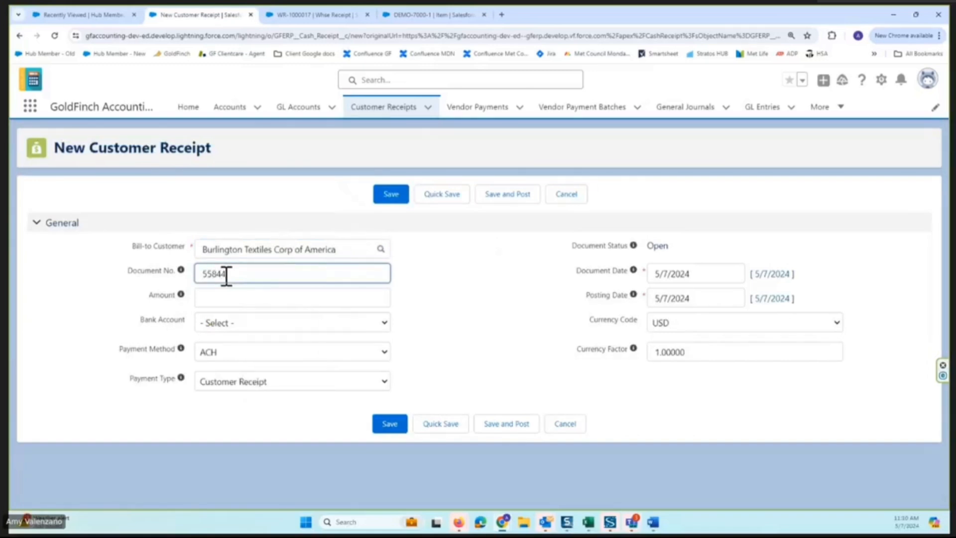
pyautogui.click(246, 297)
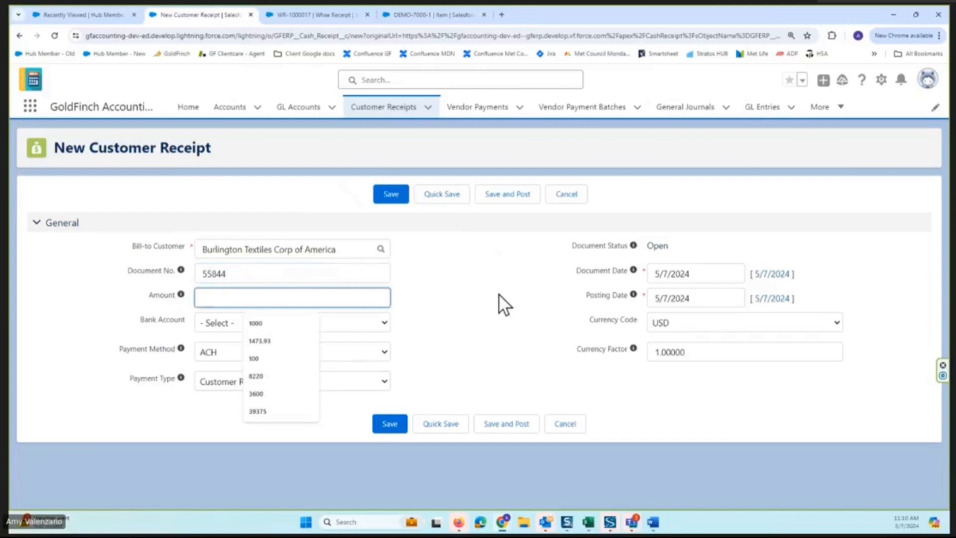
pyautogui.write('7')
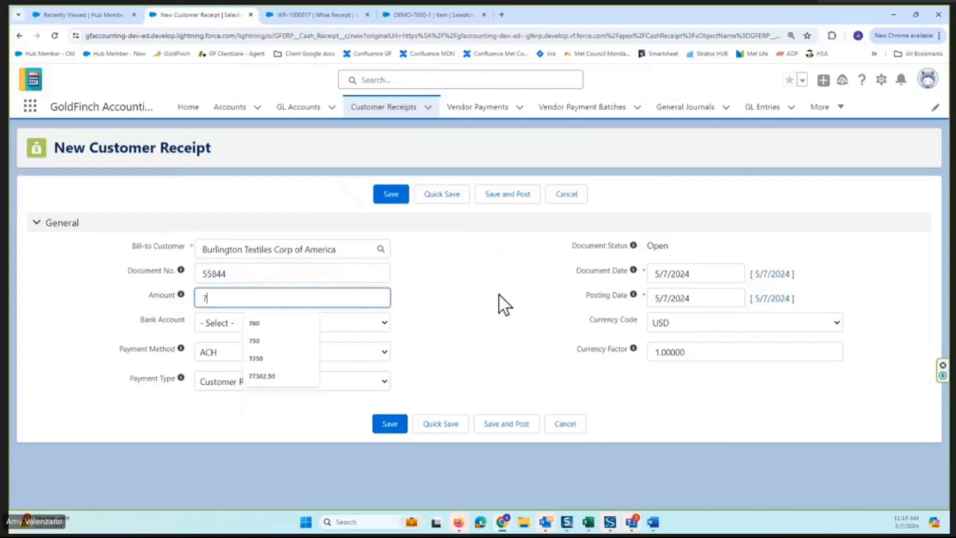
pyautogui.write('54.27')
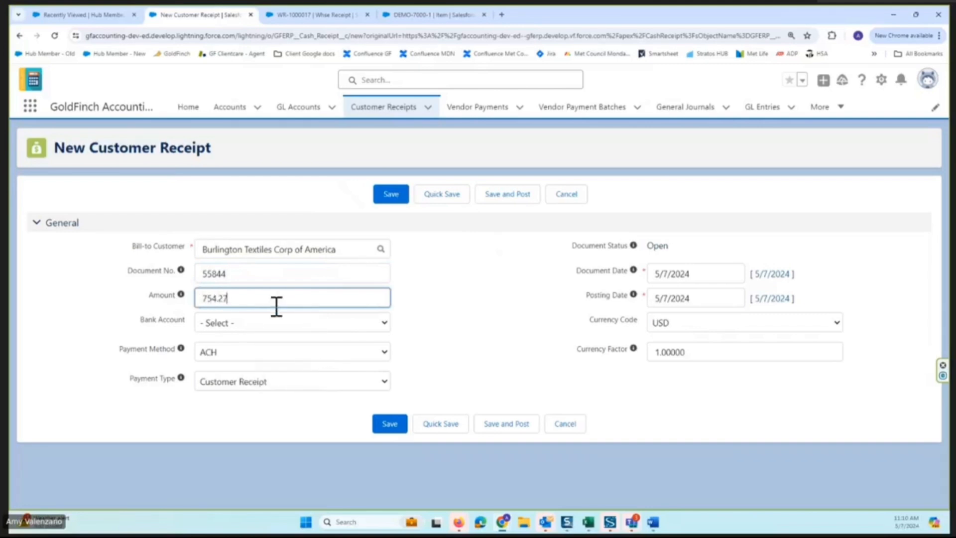
pyautogui.click(270, 322)
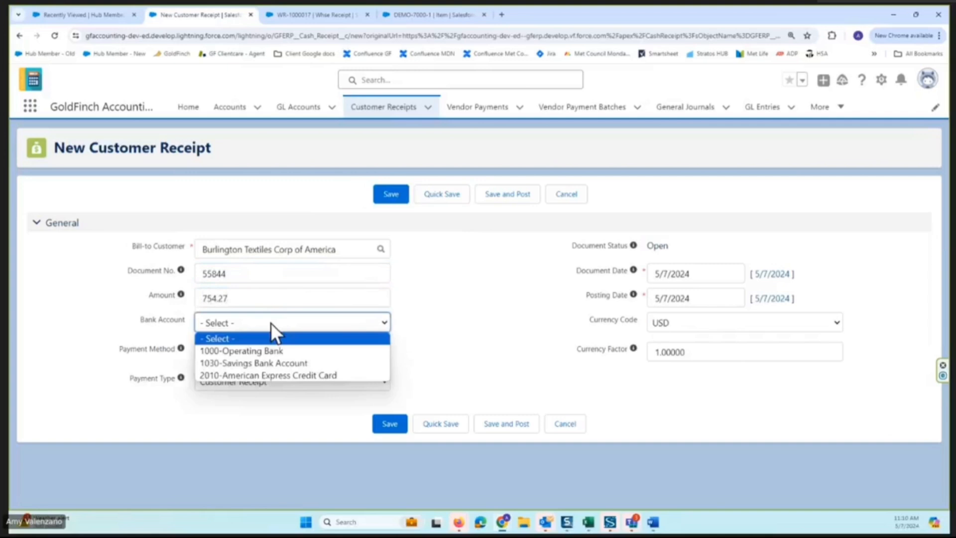
pyautogui.click(277, 350)
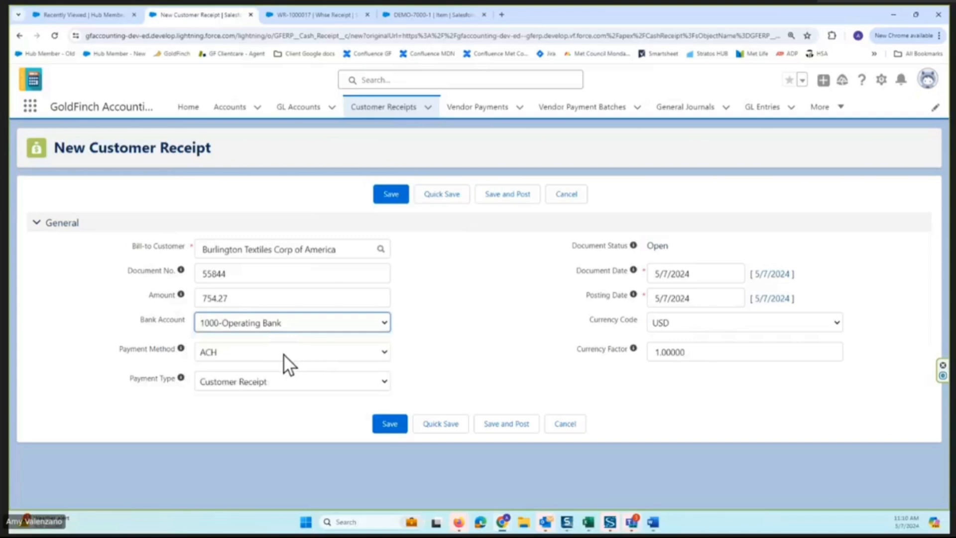
# Review the payment method and payment type options without changing them, and save and post the customer receipt.
pyautogui.click(283, 354)
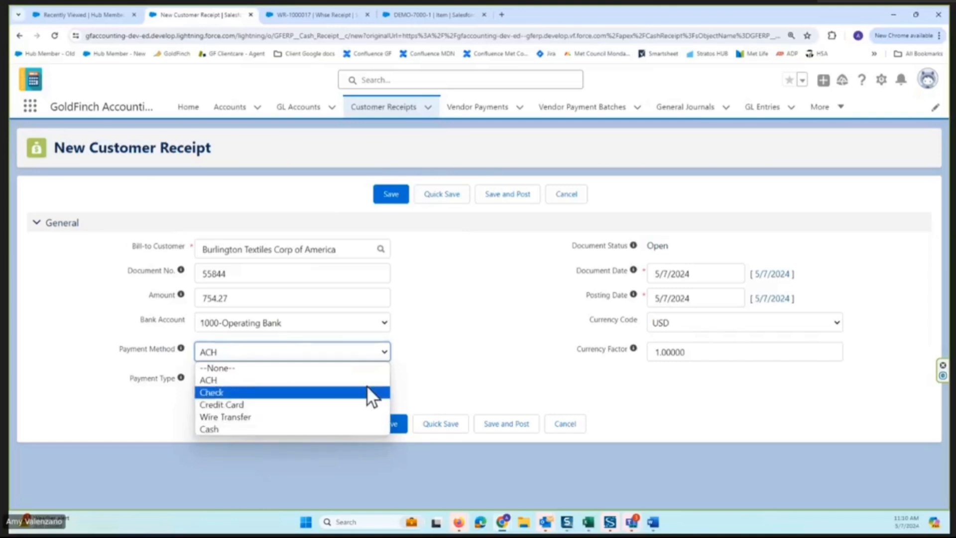
pyautogui.click(438, 368)
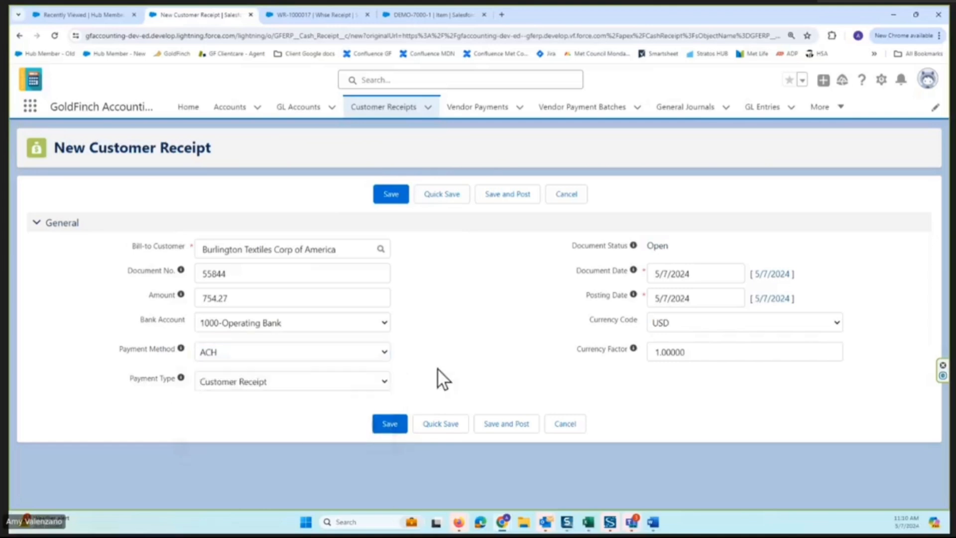
pyautogui.click(327, 381)
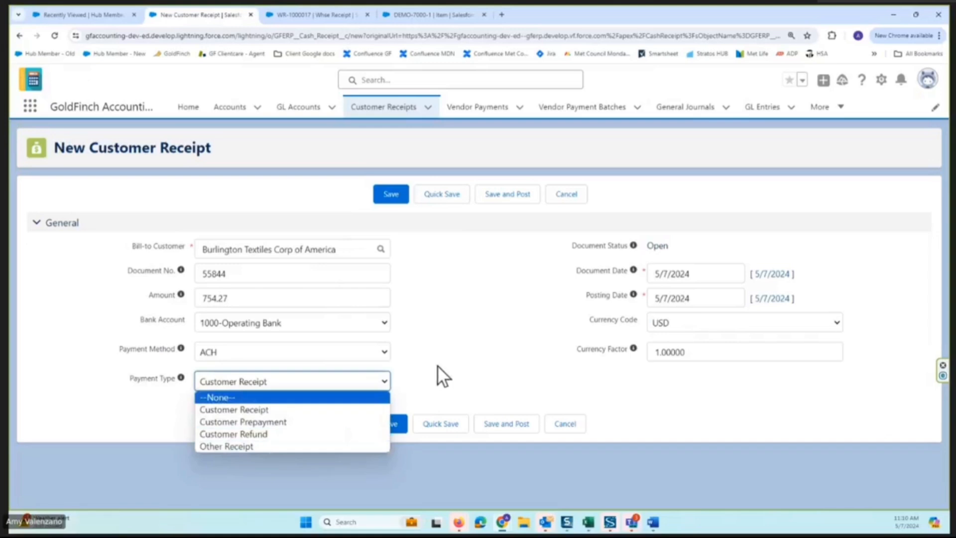
pyautogui.click(462, 339)
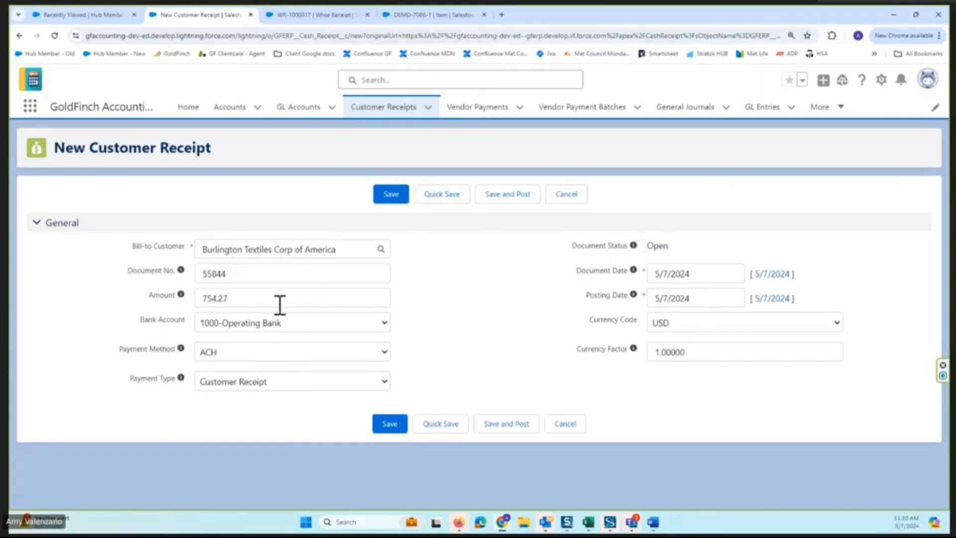
pyautogui.click(506, 195)
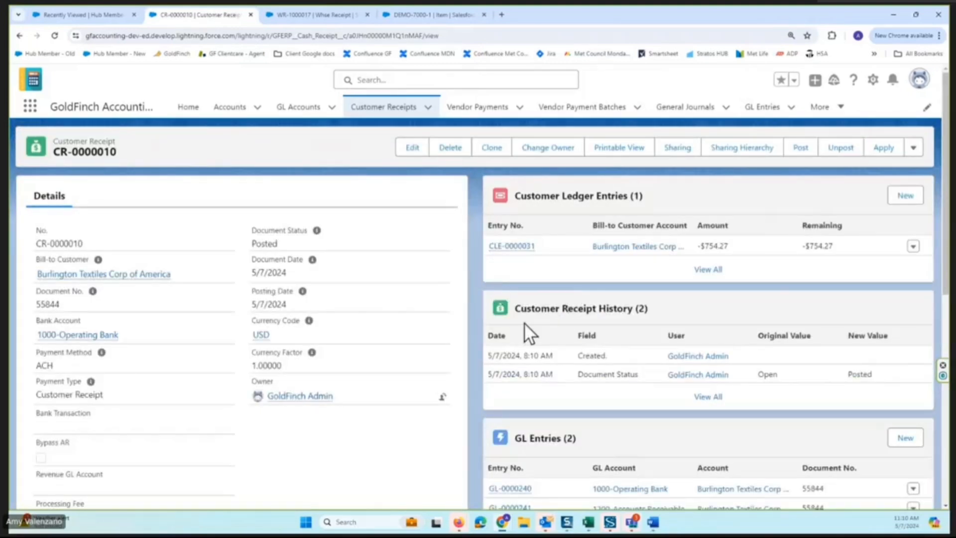
# Examine the full list of GL entries for the posted customer receipt and return to the receipt.
pyautogui.scroll(-2, 587, 327)
pyautogui.click(701, 435)
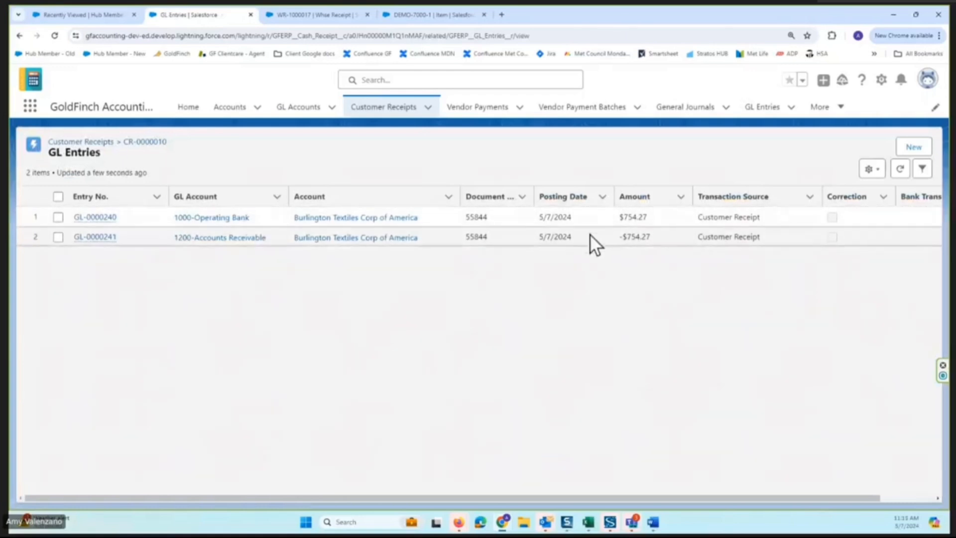
pyautogui.click(19, 35)
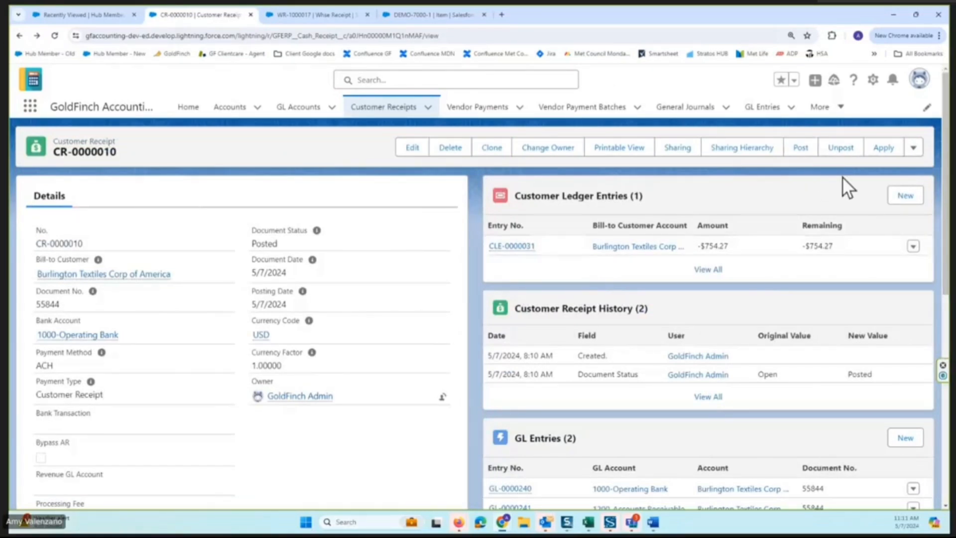
# Apply the customer receipt to invoices SI-1000012 and SI-1000009, using 354.27 plus a 7.23 discount and 400.00 respectively.
pyautogui.click(885, 150)
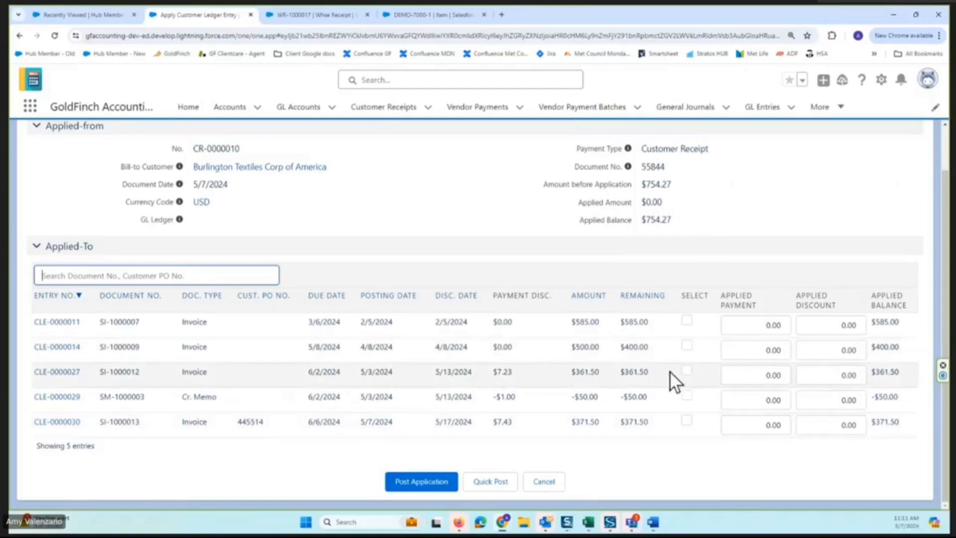
pyautogui.click(686, 371)
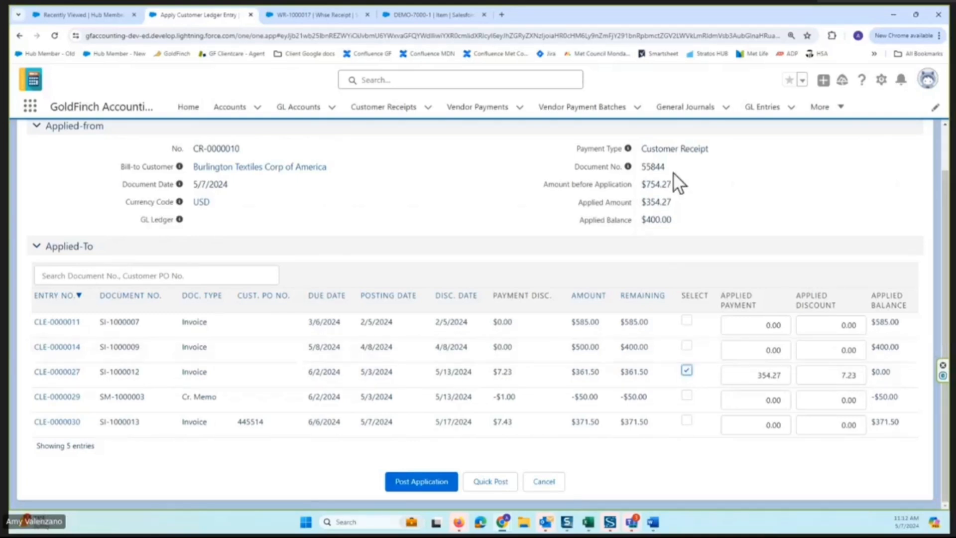
pyautogui.click(688, 347)
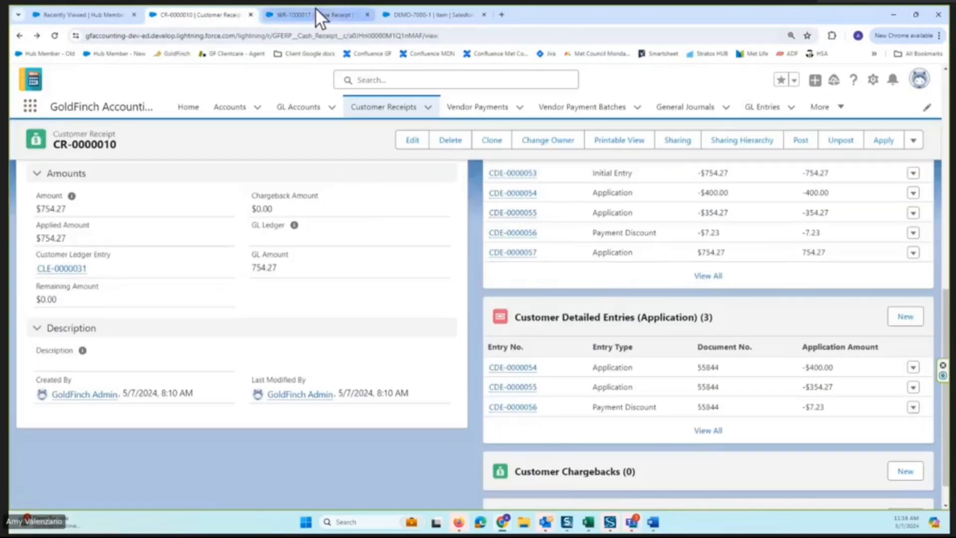
# Start a sales invoice in GoldFinch Sales with Burlington Textiles Corp of America as the sell-to customer.
pyautogui.click(315, 14)
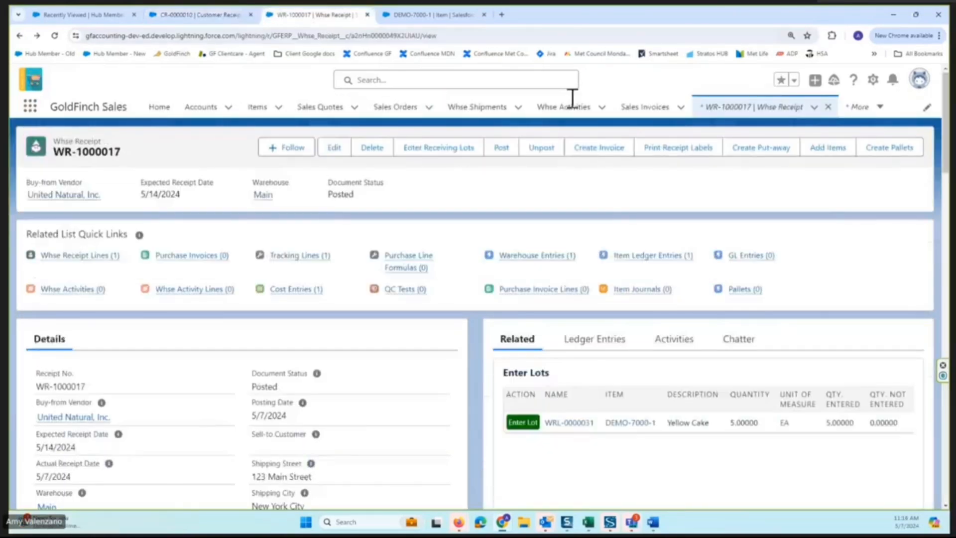
pyautogui.click(646, 107)
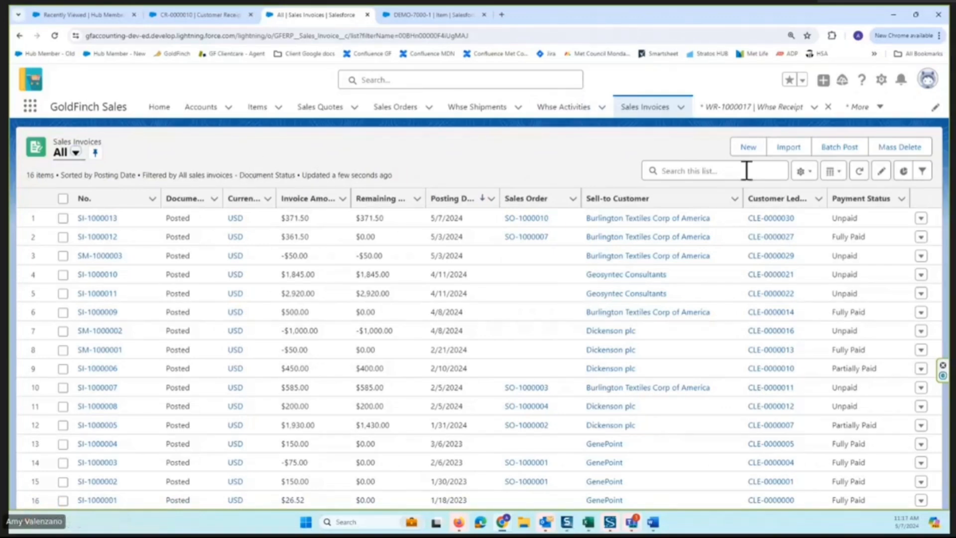
pyautogui.click(753, 148)
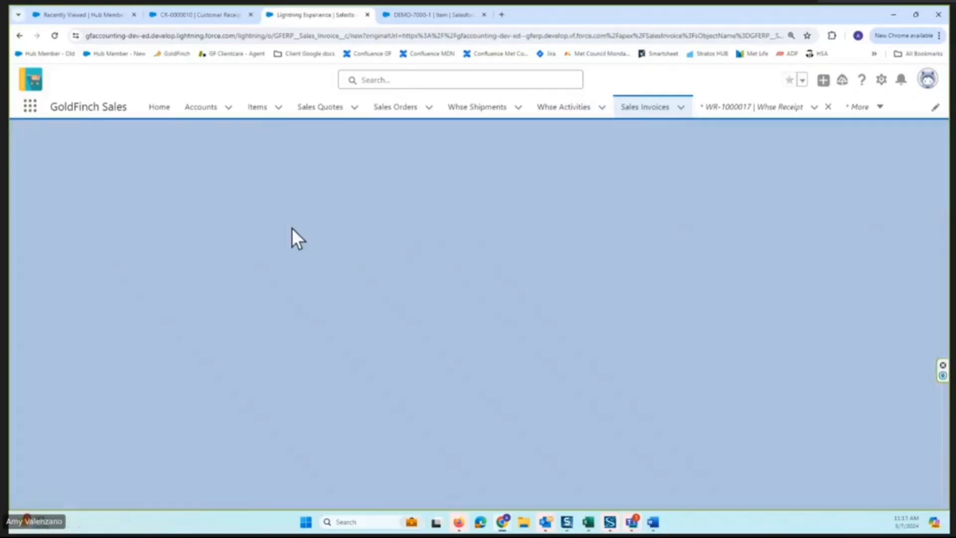
pyautogui.write('bur')
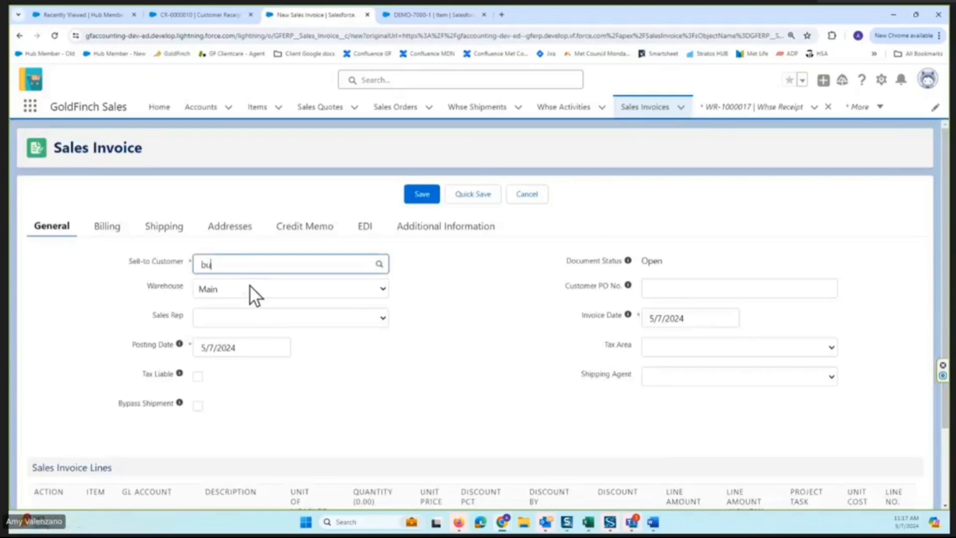
pyautogui.click(250, 286)
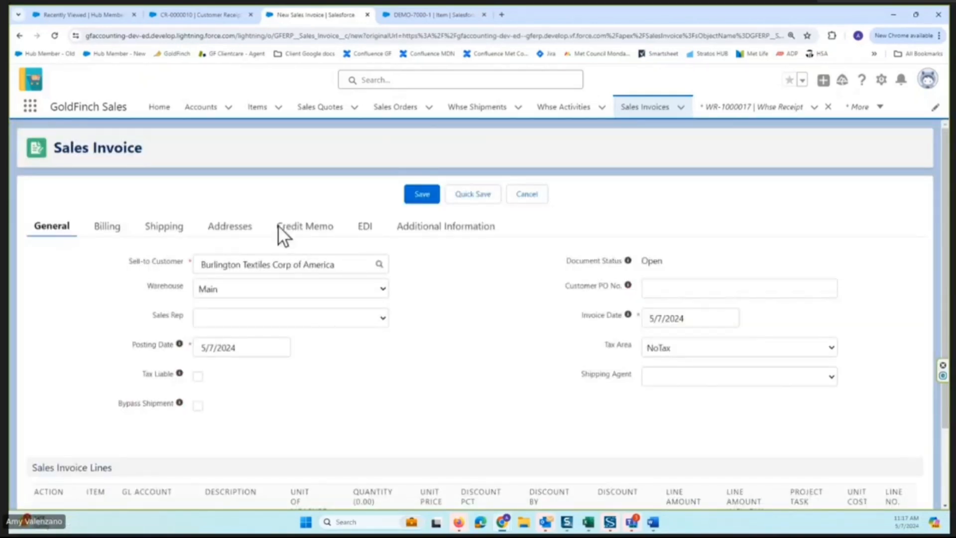
# Mark the new sales invoice as a credit memo and return to its general details.
pyautogui.click(304, 228)
pyautogui.click(197, 263)
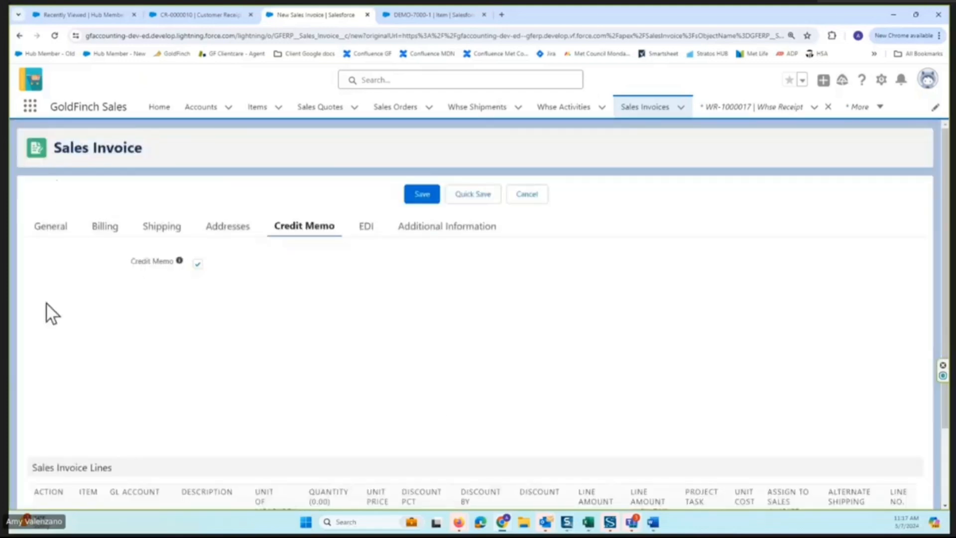
pyautogui.click(49, 230)
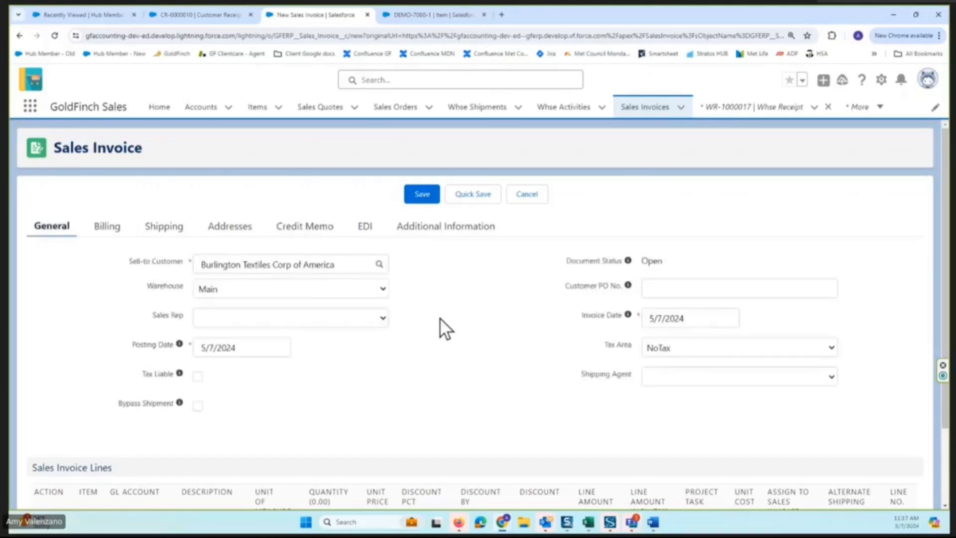
# Look up the Sales Credit item and add it to the first sales invoice line.
pyautogui.scroll(-2, 440, 318)
pyautogui.click(44, 450)
pyautogui.click(150, 437)
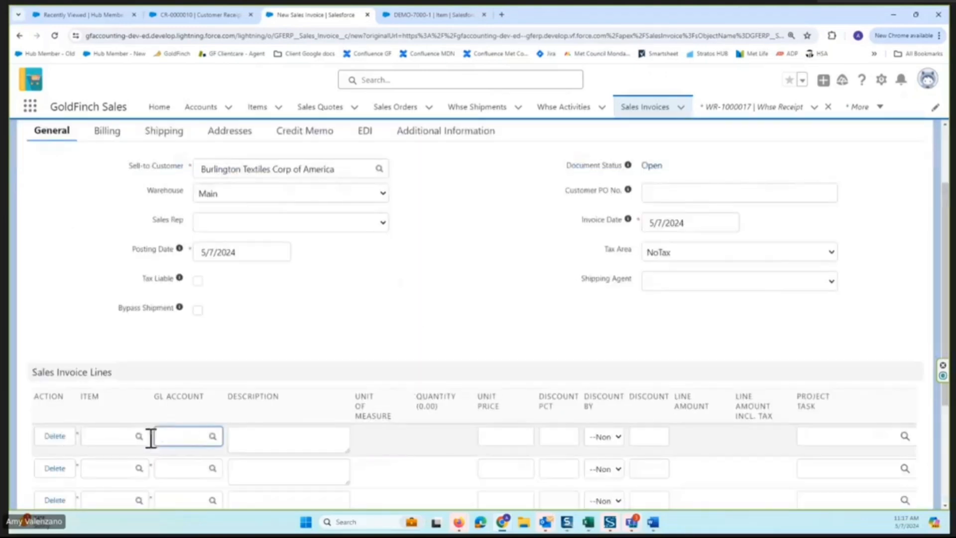
pyautogui.click(122, 434)
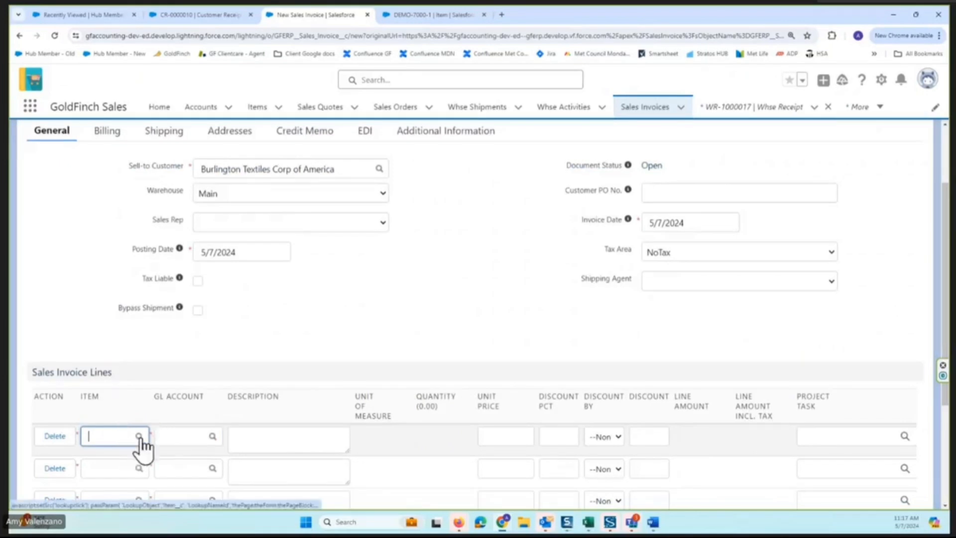
pyautogui.click(139, 436)
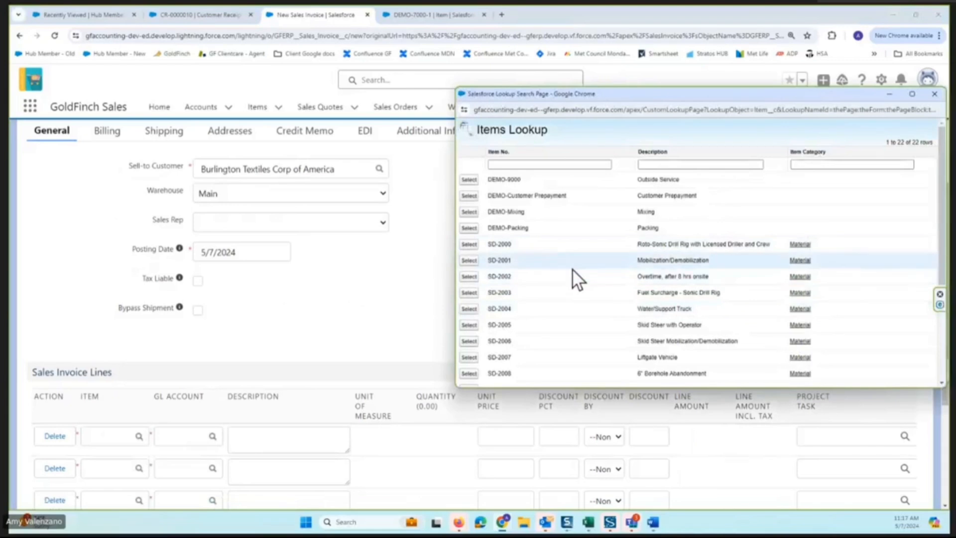
pyautogui.scroll(-5, 562, 196)
pyautogui.click(468, 342)
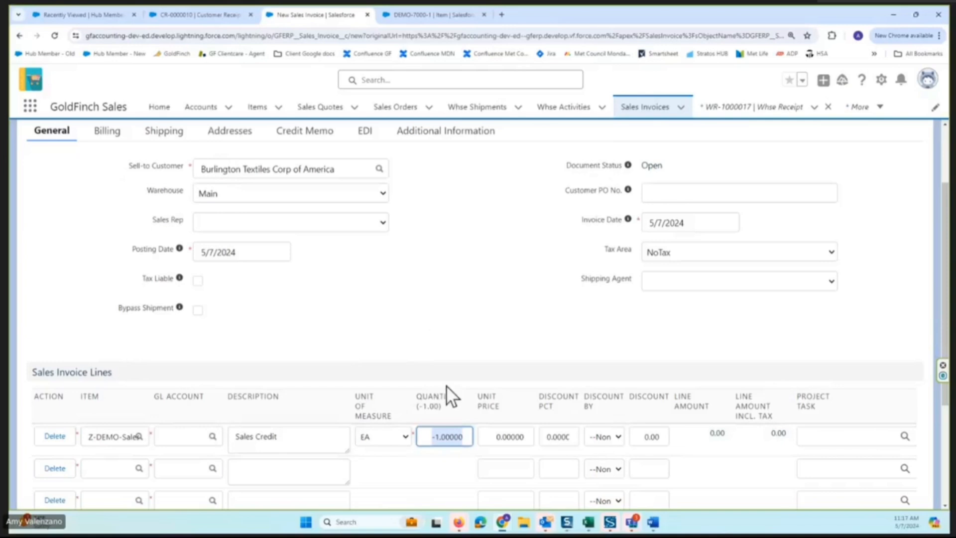
# Set the Sales Credit line's unit price to 150 and save the credit memo.
pyautogui.click(492, 437)
pyautogui.moveTo(492, 437); pyautogui.dragTo(537, 432)
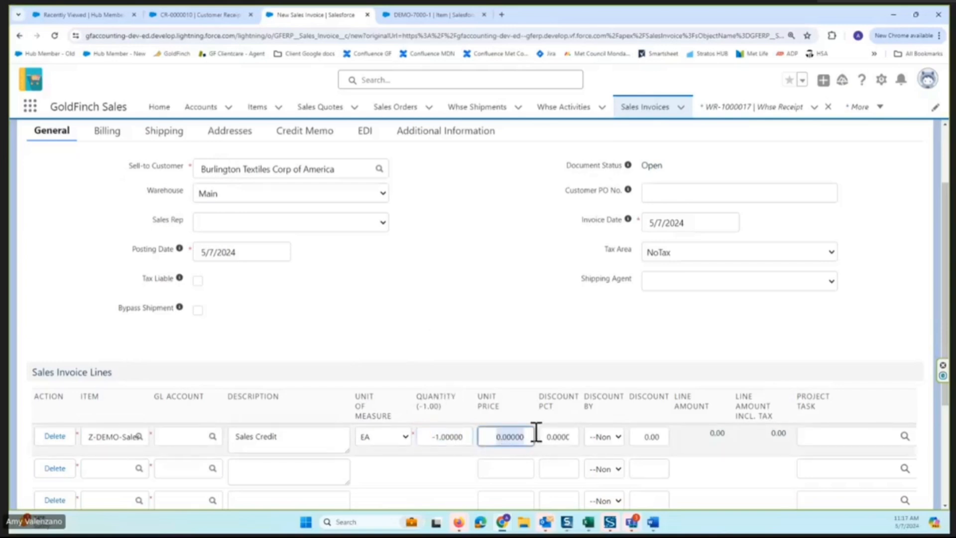
pyautogui.write('150')
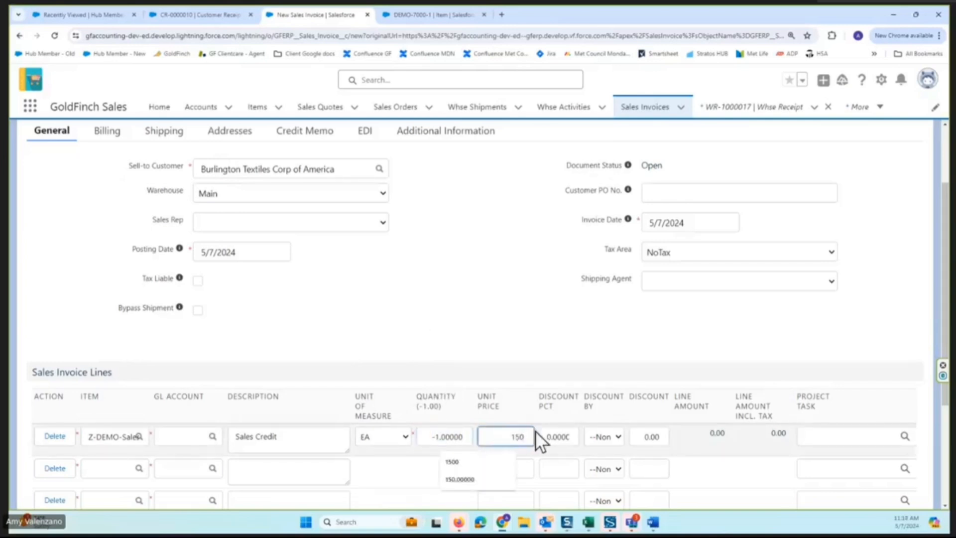
pyautogui.press('Tab')
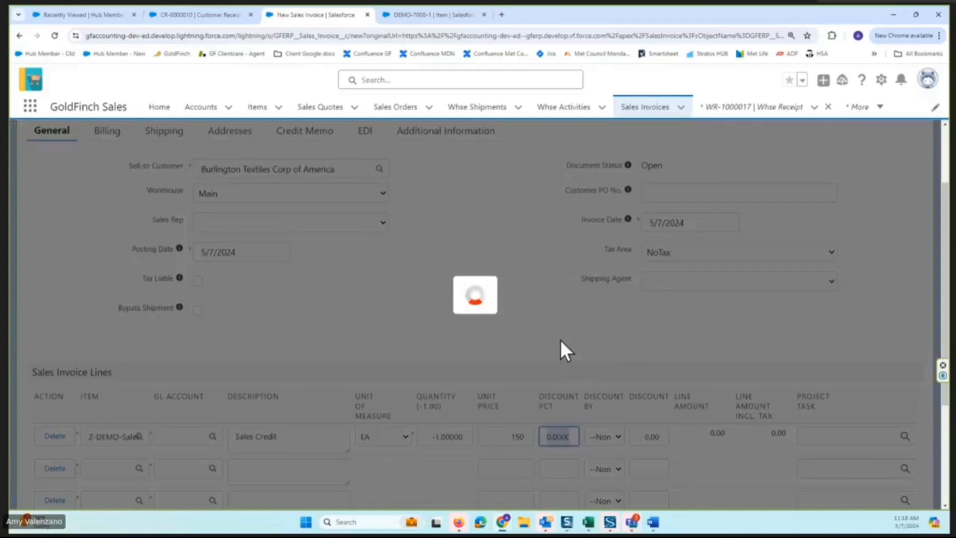
pyautogui.scroll(-2, 561, 344)
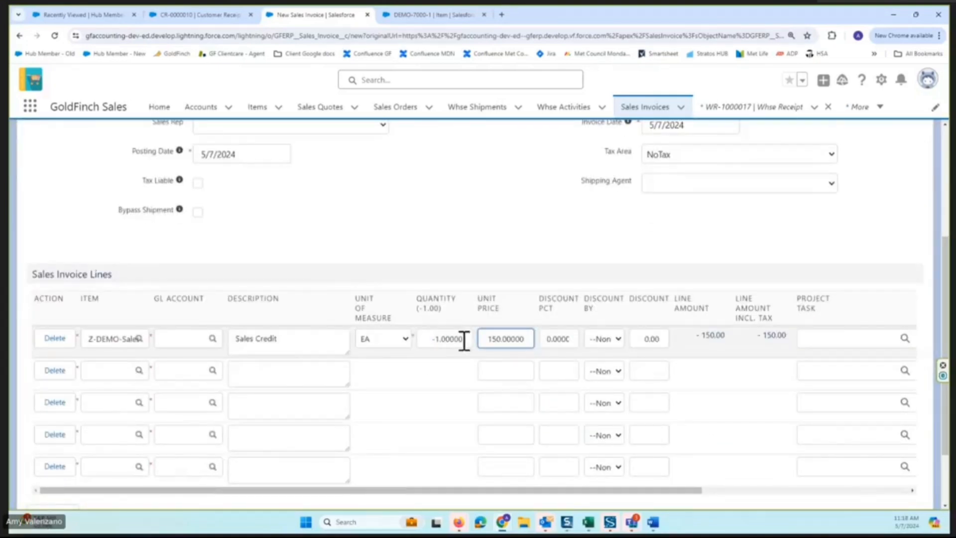
pyautogui.scroll(-2, 784, 378)
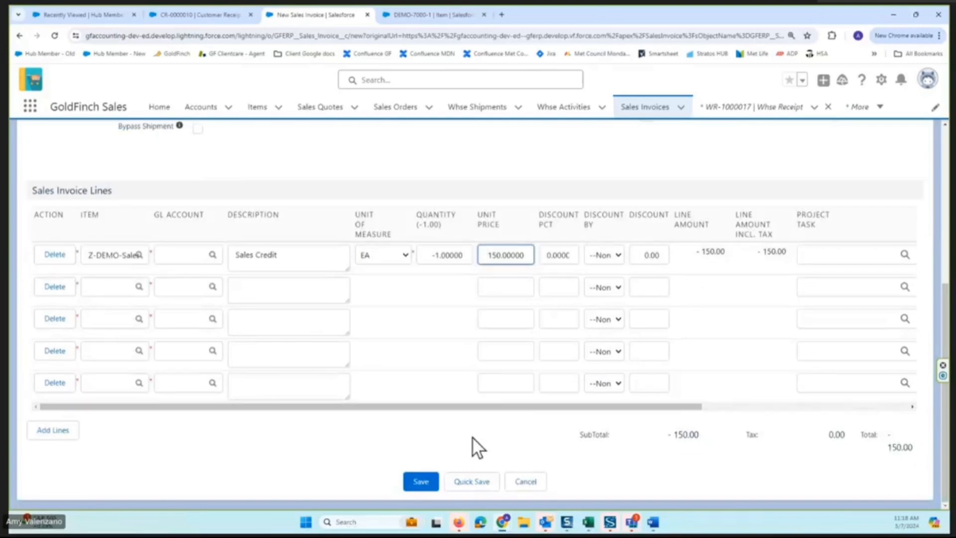
pyautogui.click(422, 482)
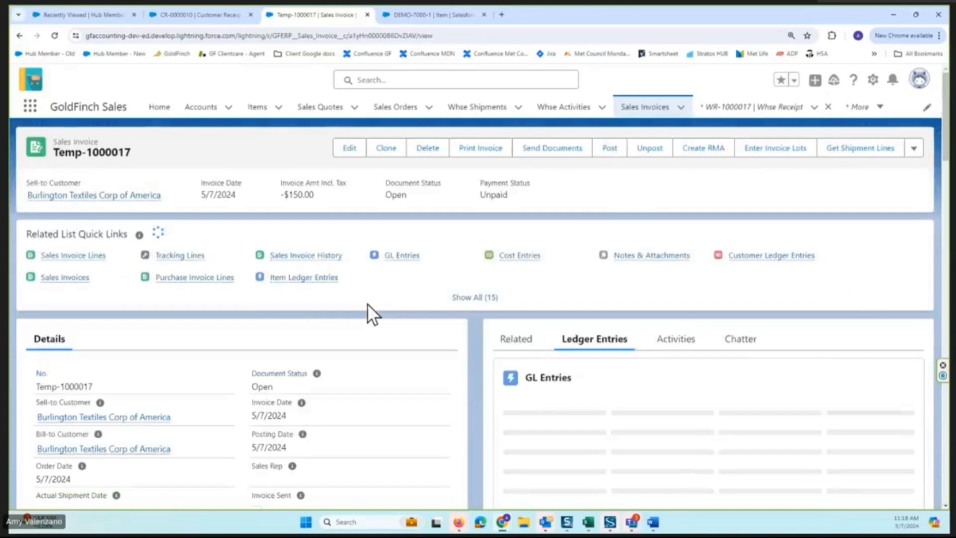
# Post the sales credit memo, keeping 5/7/2024 as the posting date.
pyautogui.click(614, 152)
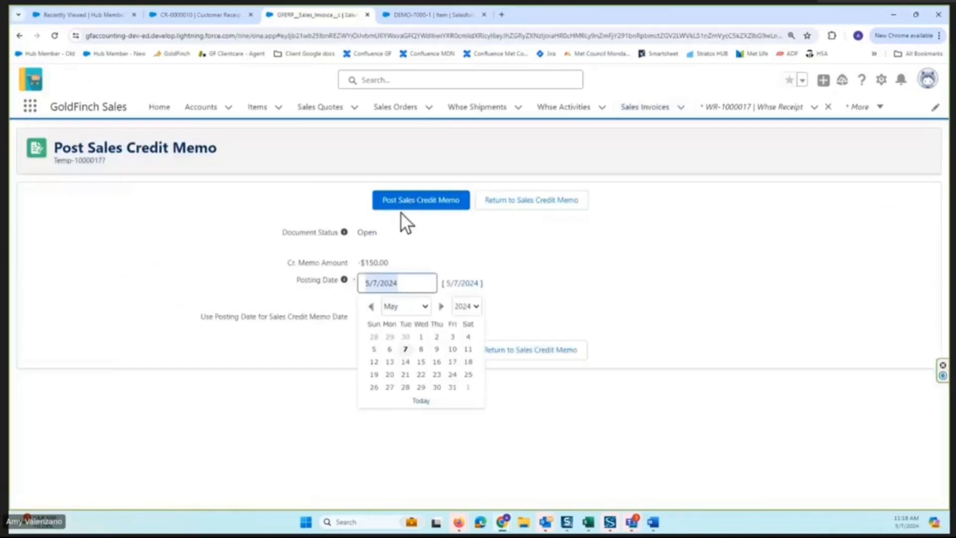
pyautogui.click(418, 247)
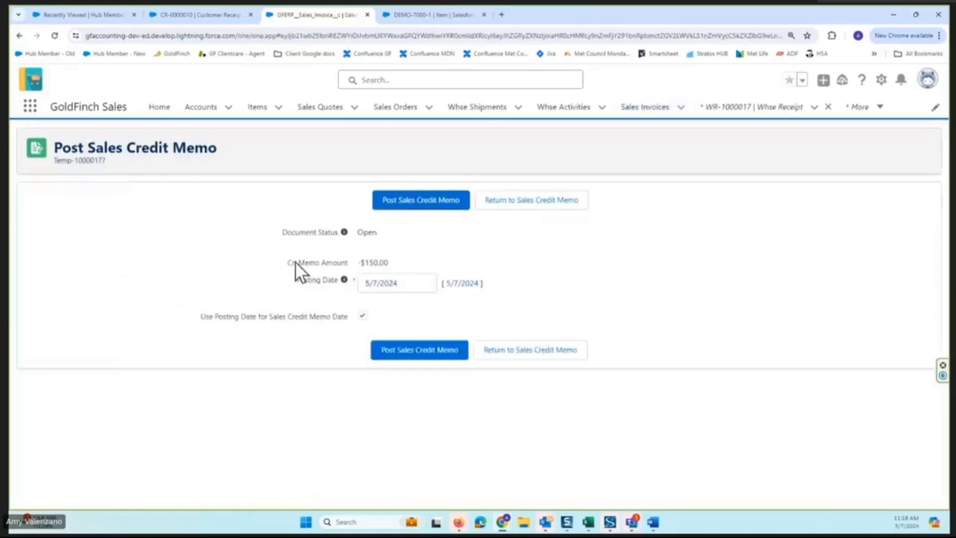
pyautogui.moveTo(321, 263); pyautogui.dragTo(288, 262)
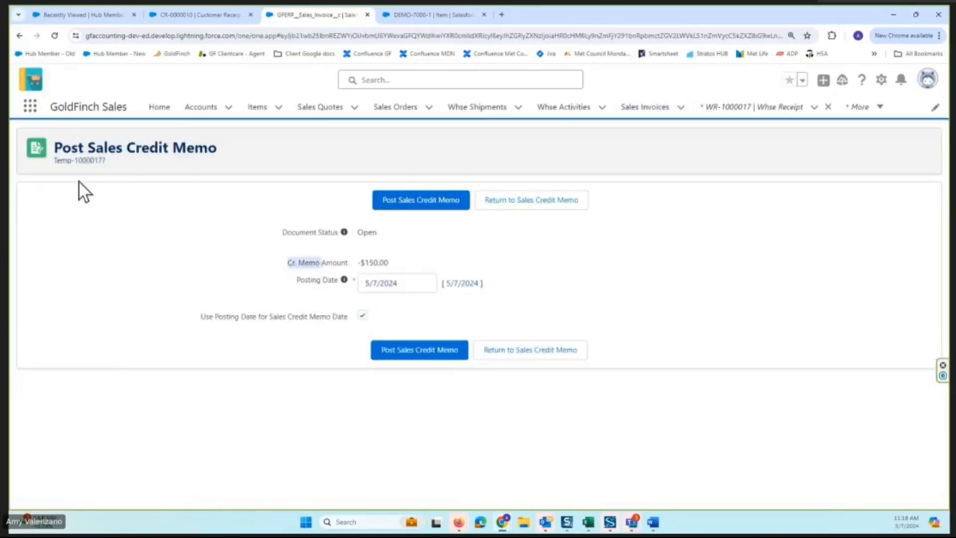
pyautogui.click(424, 208)
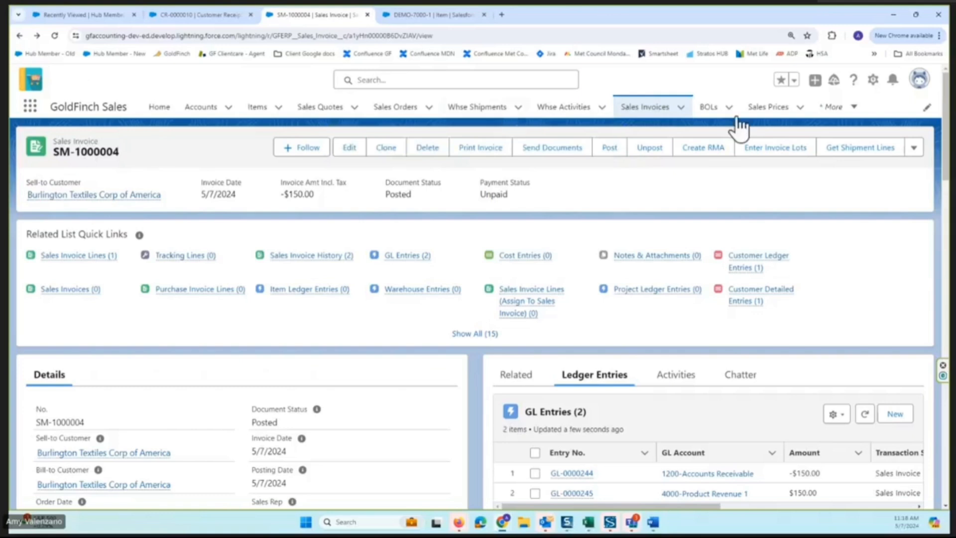
# Open credit memo SM-1000004 from the Sales Invoices list, apply its 150.00 to invoice SI-1000007, and post the application.
pyautogui.click(650, 109)
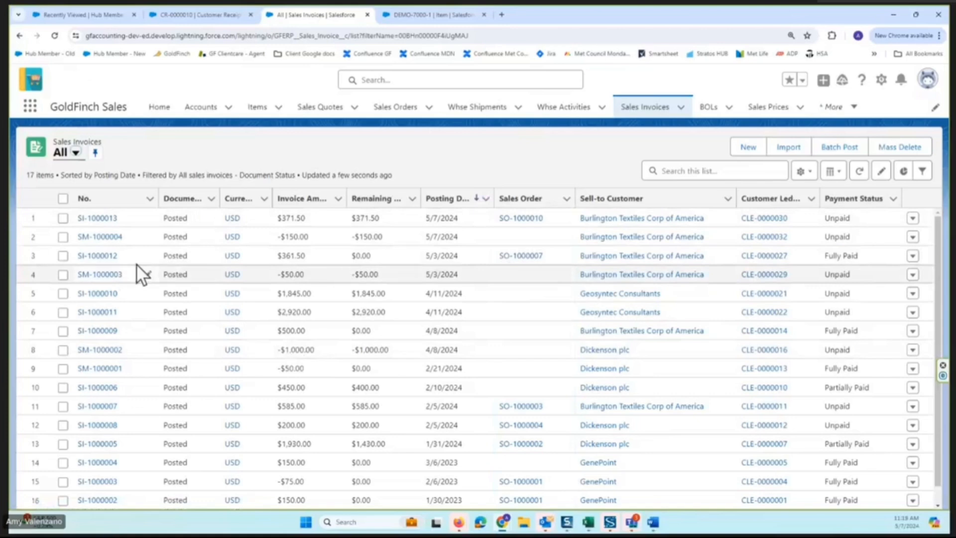
pyautogui.click(102, 237)
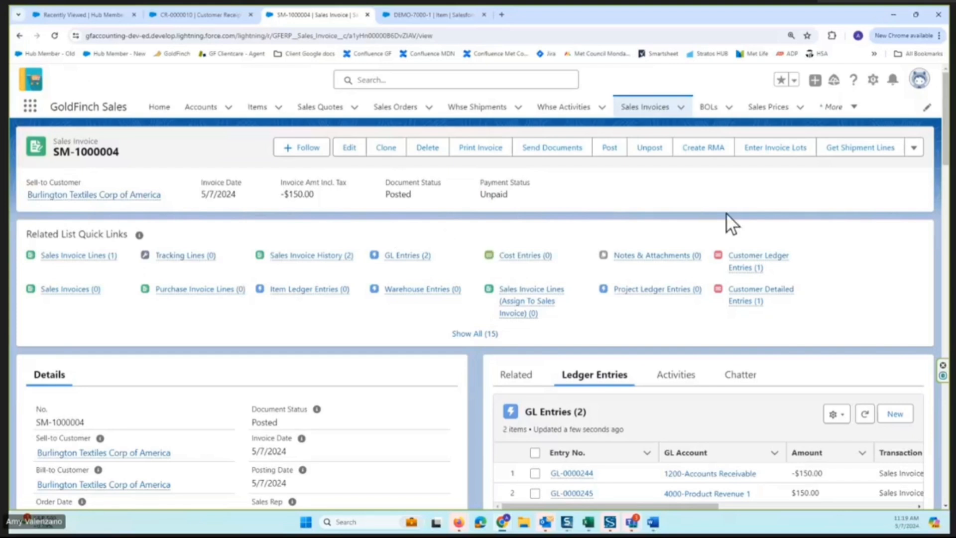
pyautogui.click(914, 147)
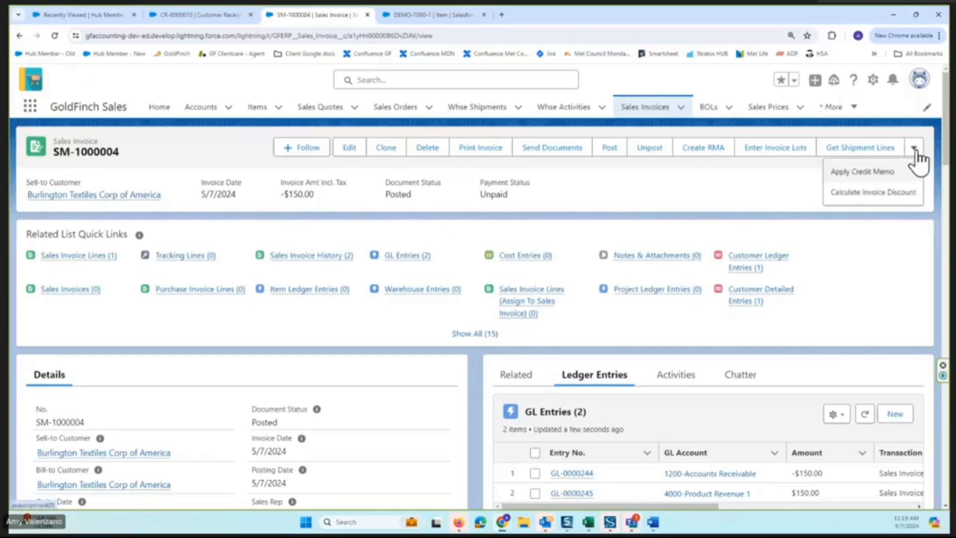
pyautogui.click(878, 176)
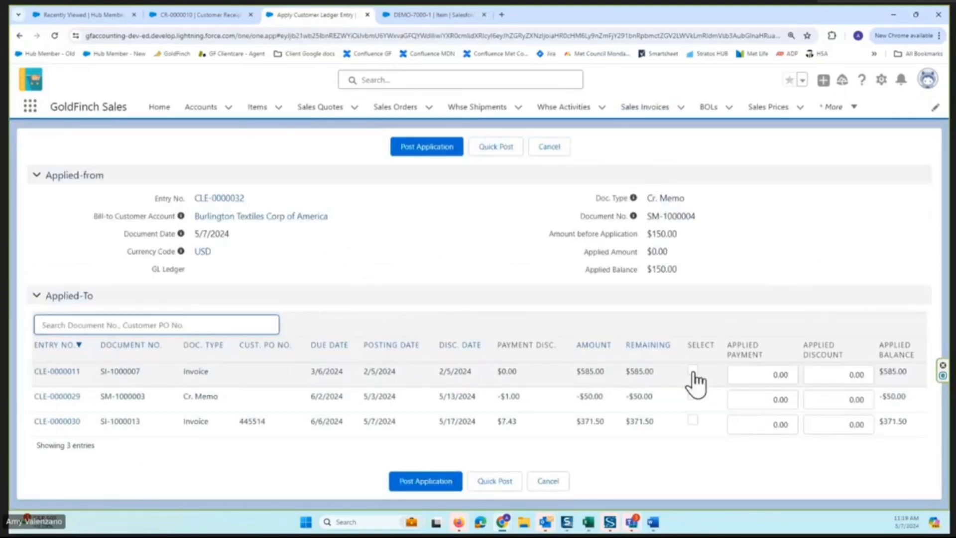
pyautogui.click(693, 370)
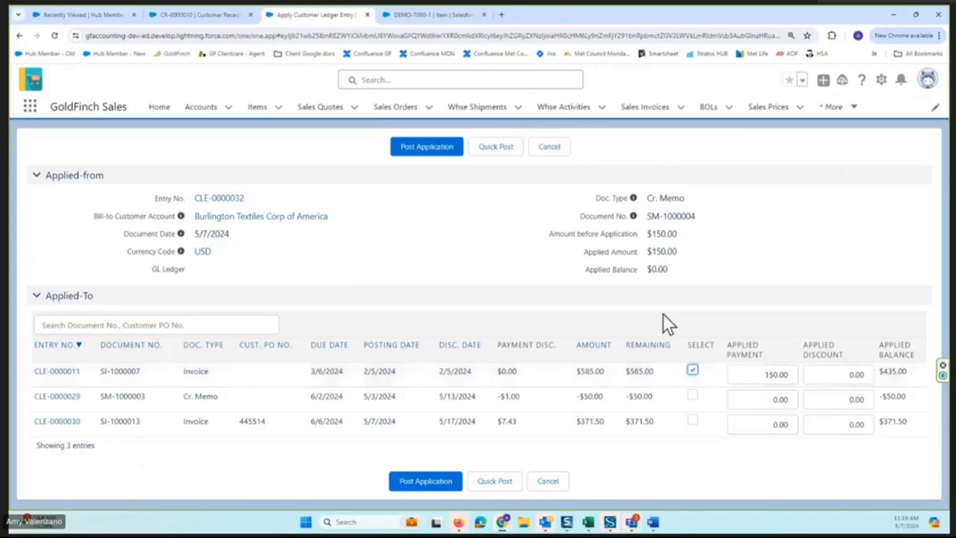
pyautogui.click(436, 148)
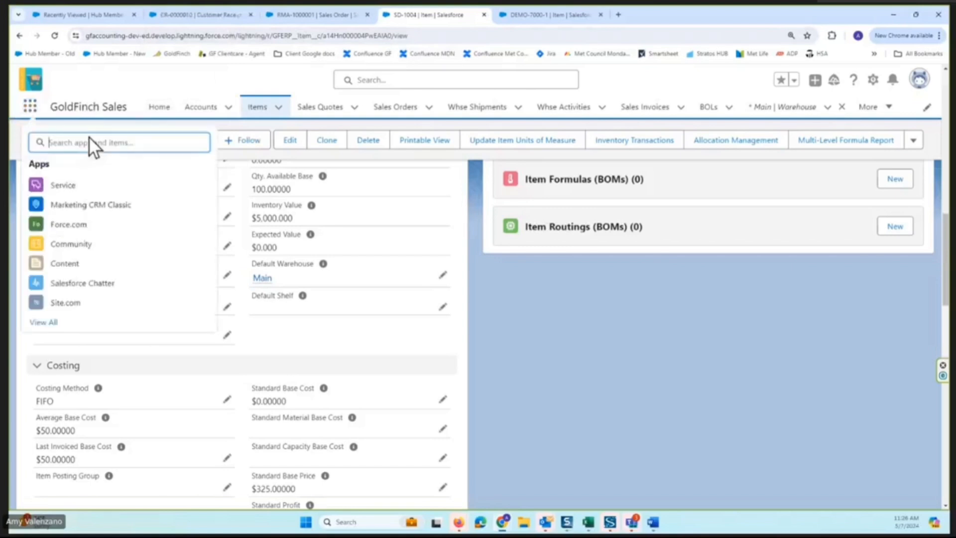
# Switch to the GoldFinch Inventory app.
pyautogui.write('invent')
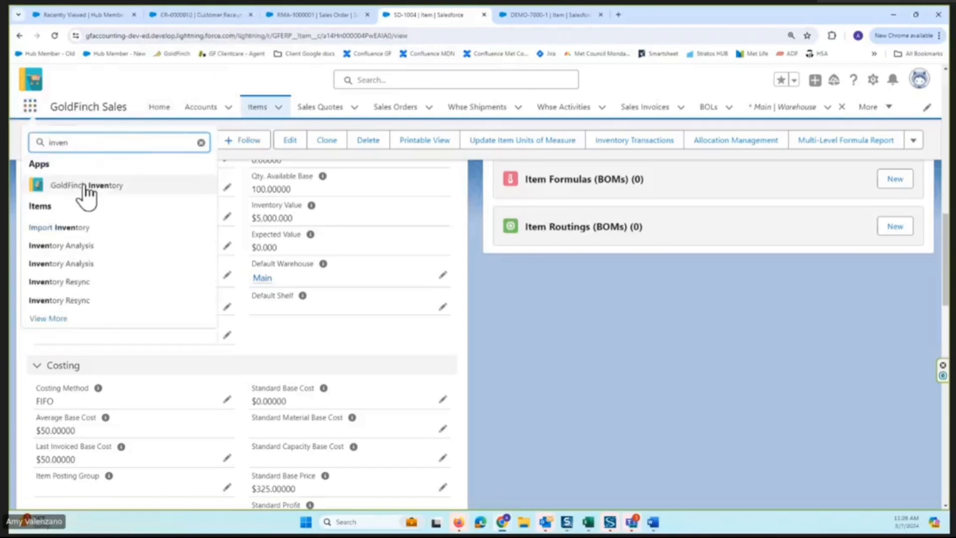
pyautogui.click(86, 186)
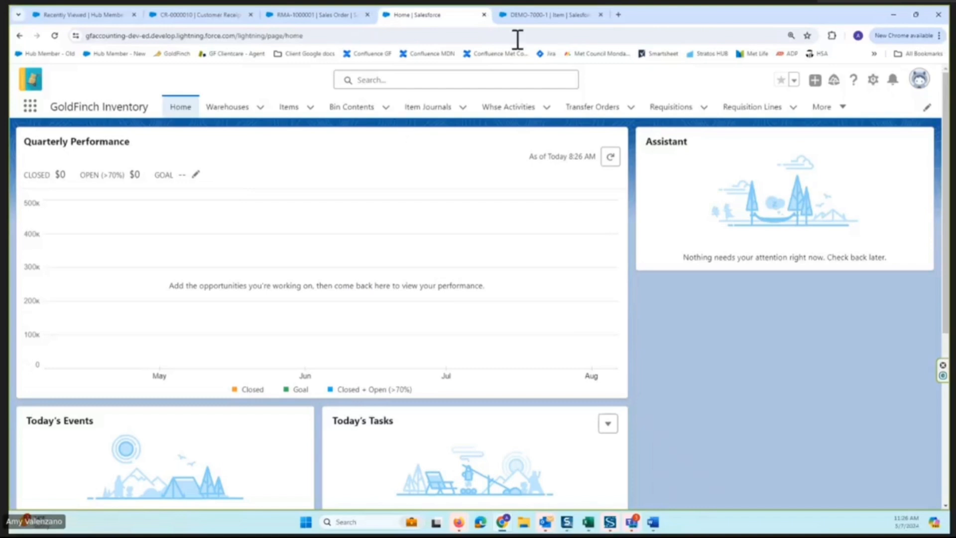
# Open the In-Transit warehouse record in the other browser tab and examine its in-transit, order processing and configuration settings.
pyautogui.click(568, 11)
pyautogui.click(30, 106)
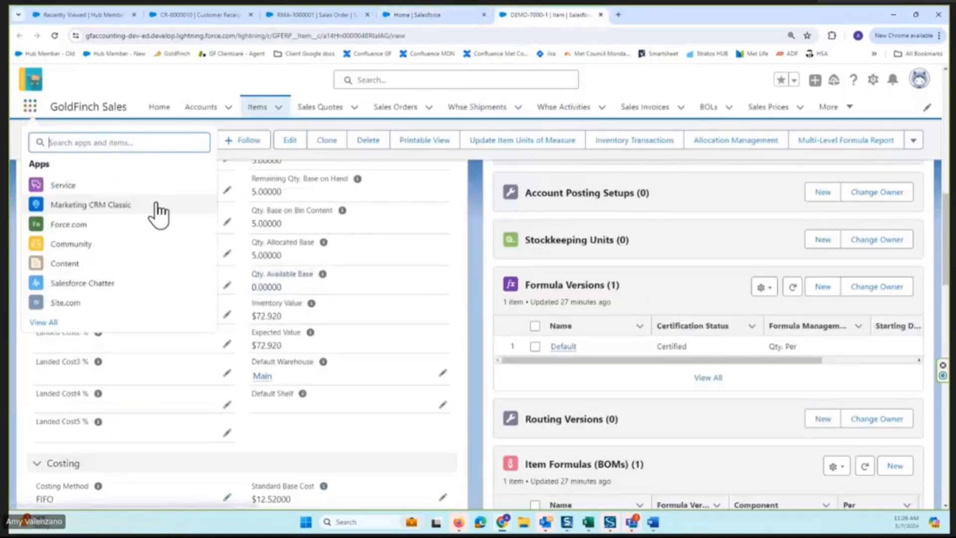
pyautogui.write('warehouse')
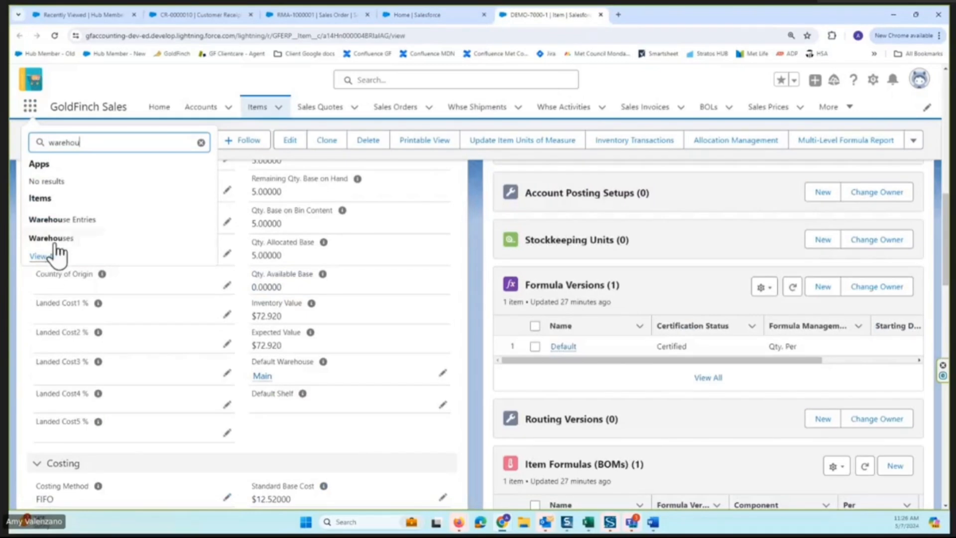
pyautogui.click(56, 242)
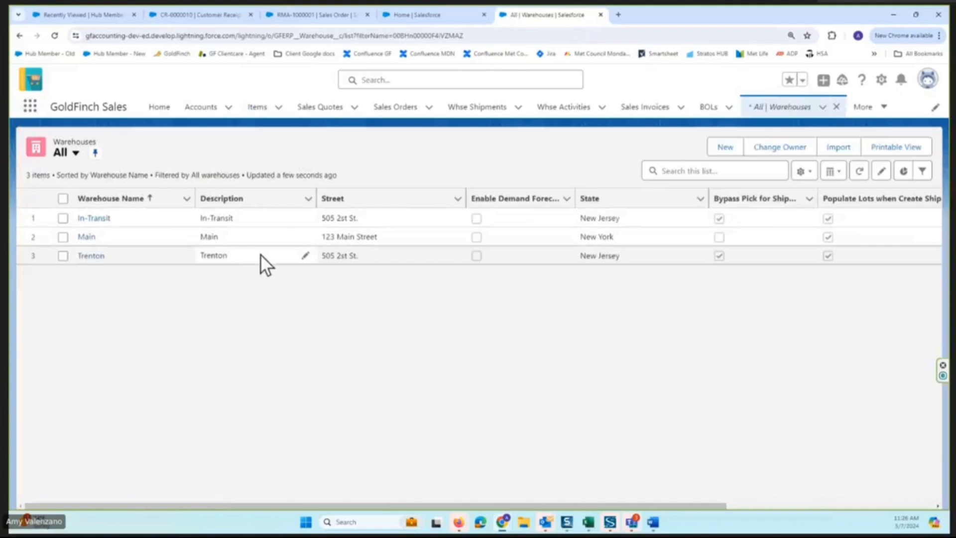
pyautogui.click(94, 218)
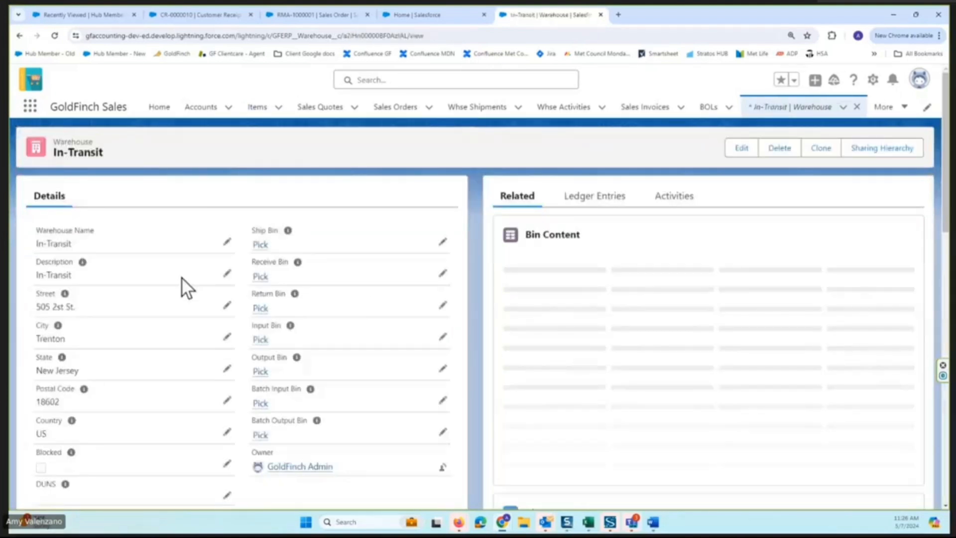
pyautogui.scroll(-4, 111, 324)
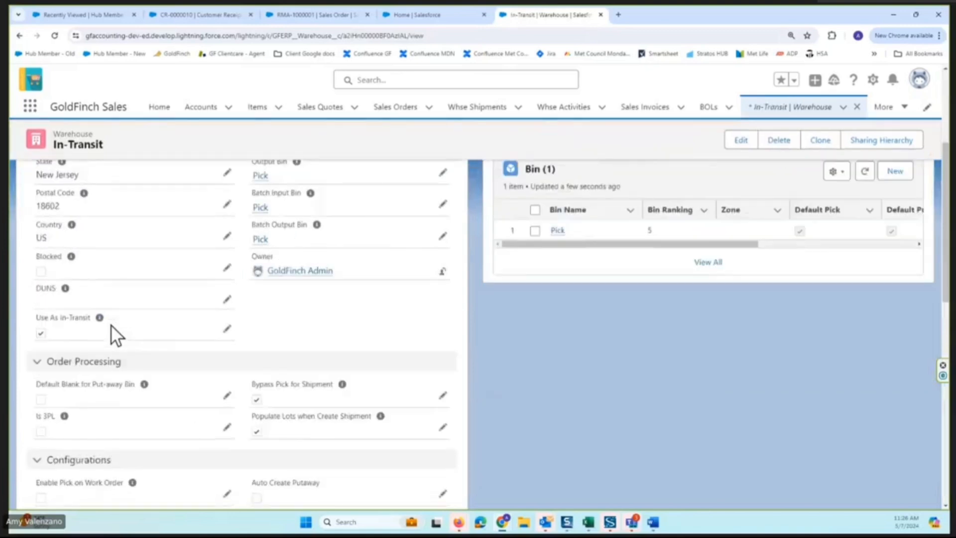
pyautogui.scroll(-2, 110, 324)
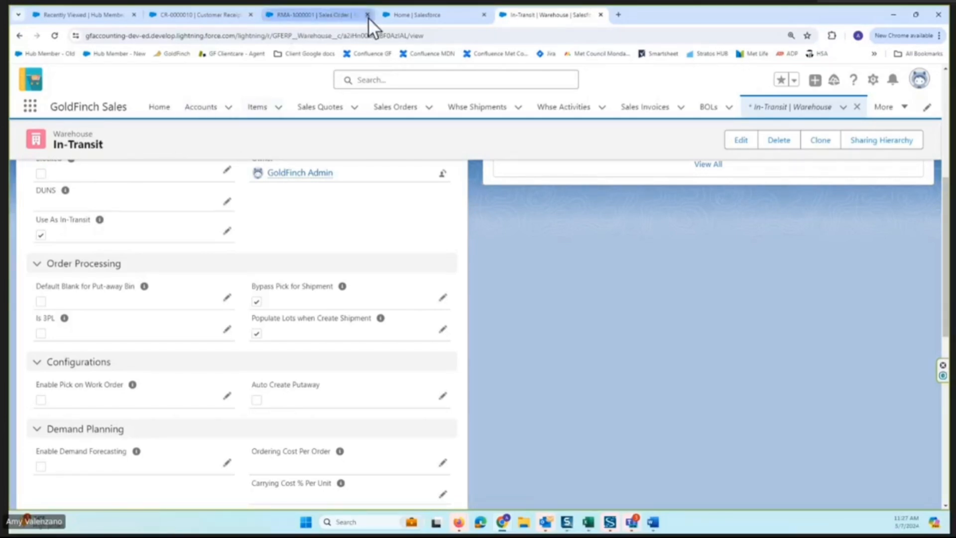
# Start a new transfer order from the Main warehouse to Trenton, with In-Transit as the in-transit warehouse.
pyautogui.click(220, 11)
pyautogui.click(413, 14)
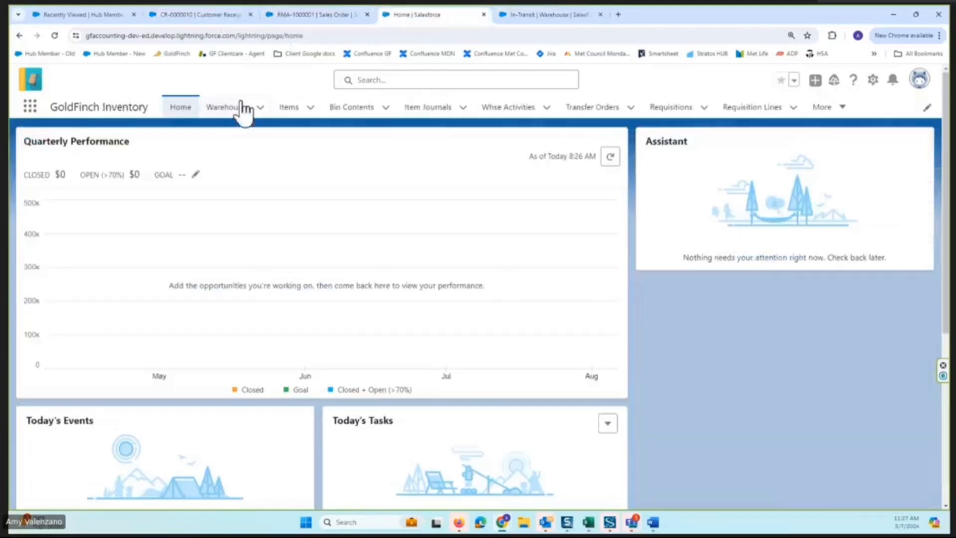
pyautogui.click(608, 118)
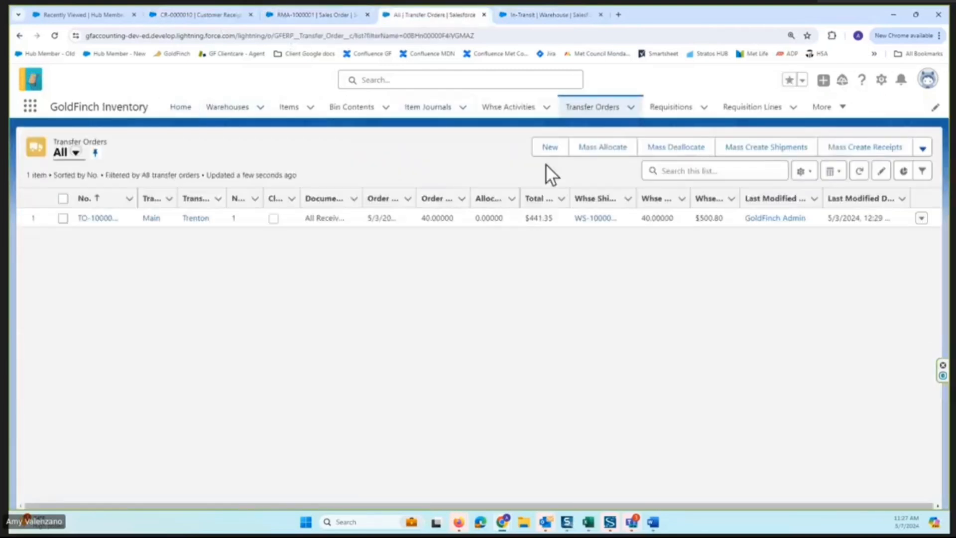
pyautogui.click(559, 157)
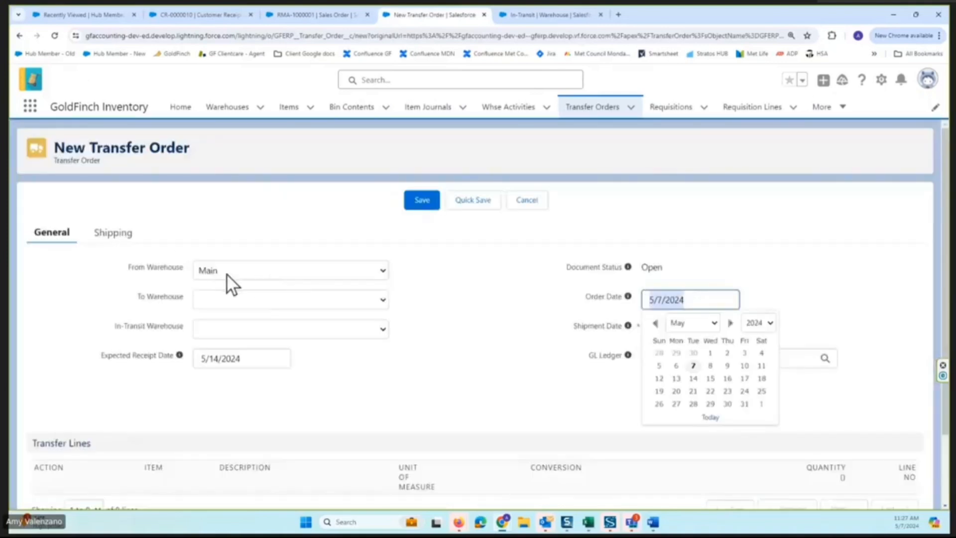
pyautogui.click(235, 299)
pyautogui.click(221, 337)
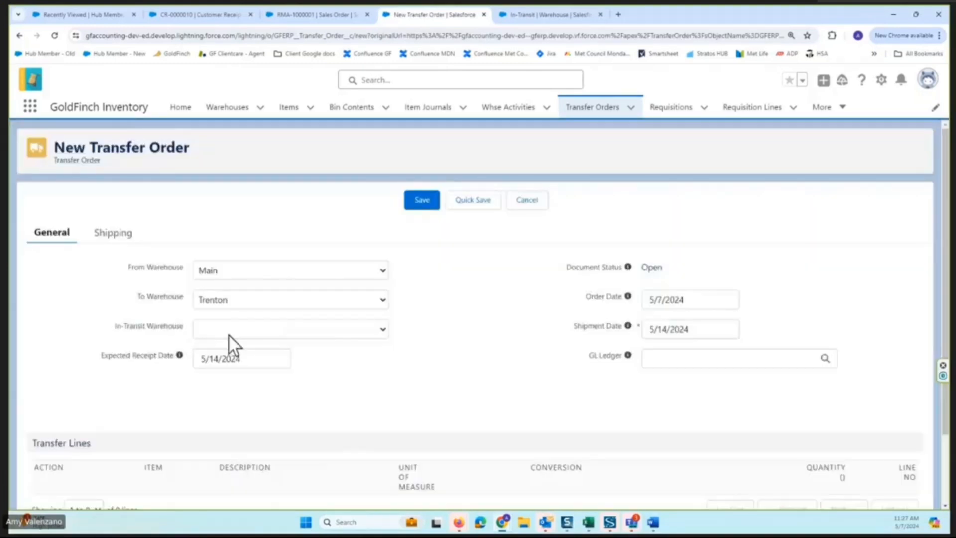
pyautogui.click(229, 333)
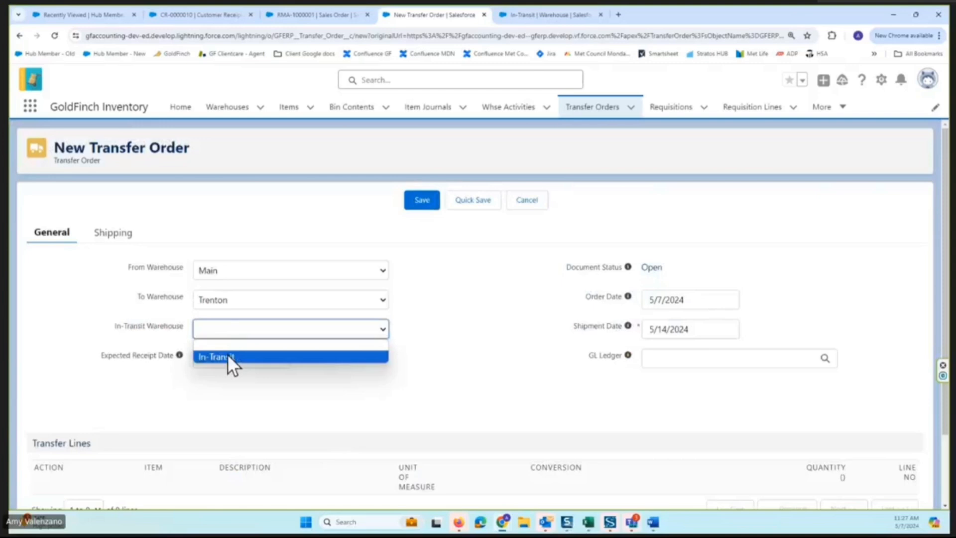
pyautogui.click(228, 356)
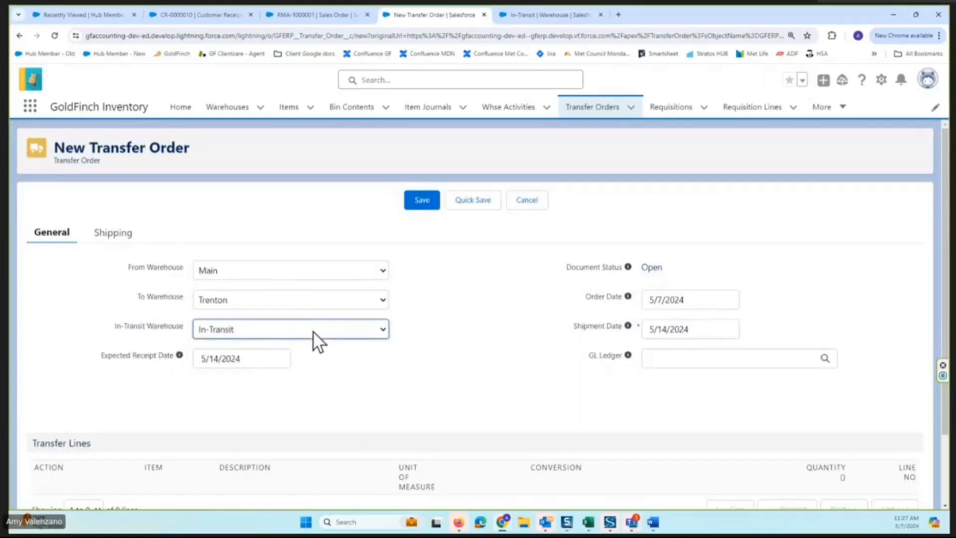
# Add a transfer line for 40 EA of DEMO-7000 (Chocolate Cake) and save the transfer order.
pyautogui.scroll(-3, 521, 309)
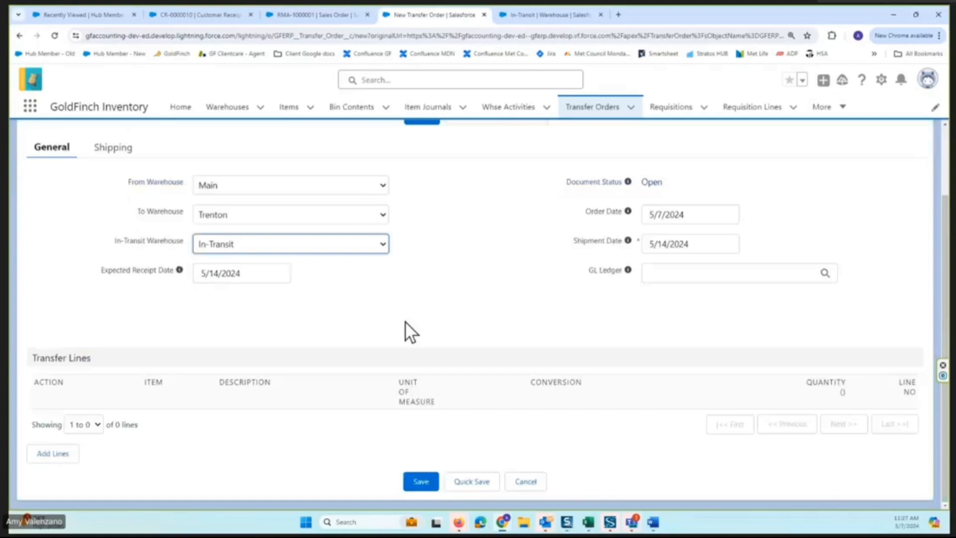
pyautogui.click(54, 456)
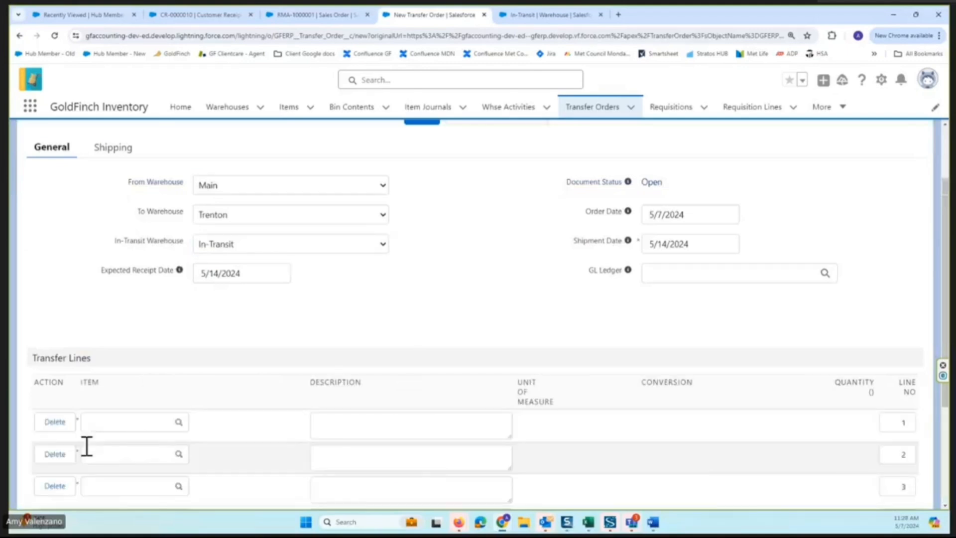
pyautogui.click(119, 423)
pyautogui.write('demO-7000 (Chocolate')
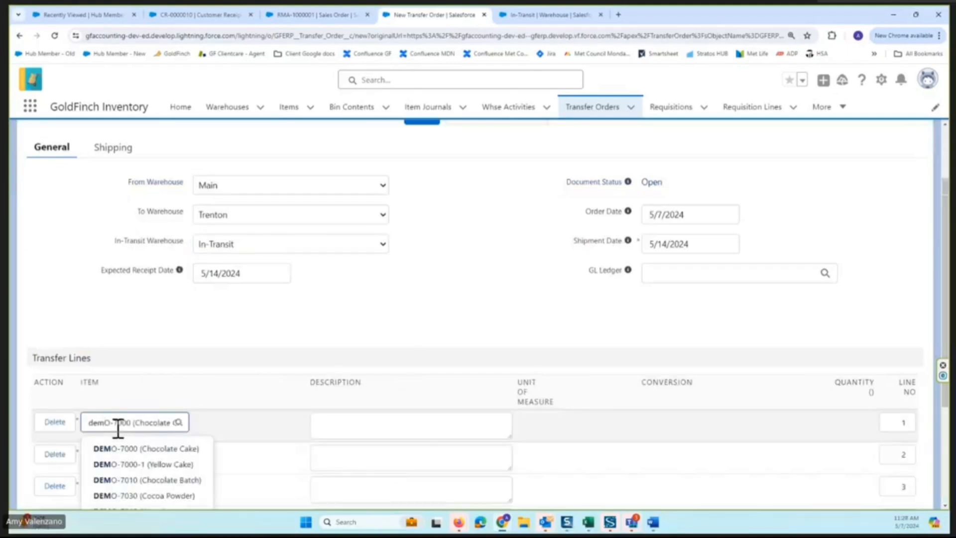
pyautogui.click(124, 441)
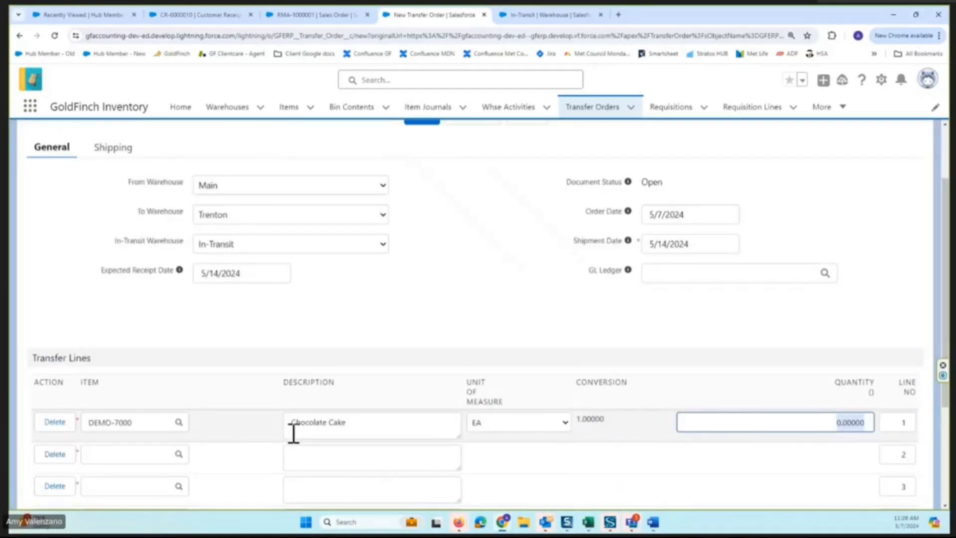
pyautogui.click(511, 424)
pyautogui.click(511, 449)
pyautogui.click(756, 422)
pyautogui.write('40')
pyautogui.press('Tab')
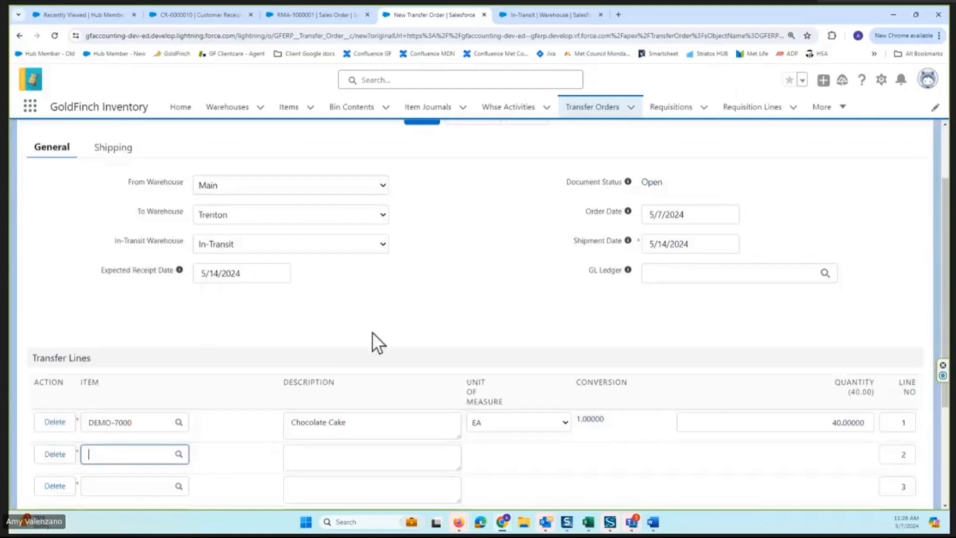
pyautogui.scroll(-3, 544, 360)
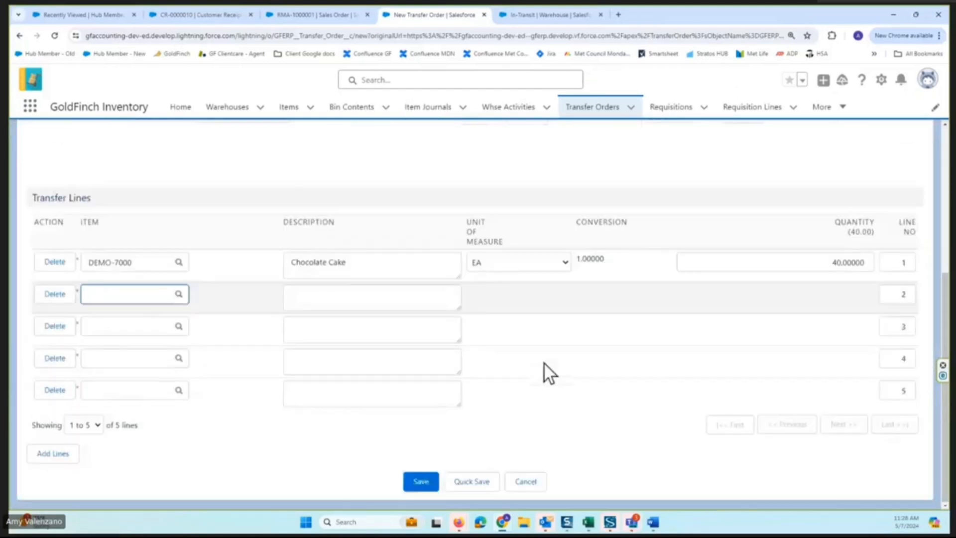
pyautogui.click(420, 481)
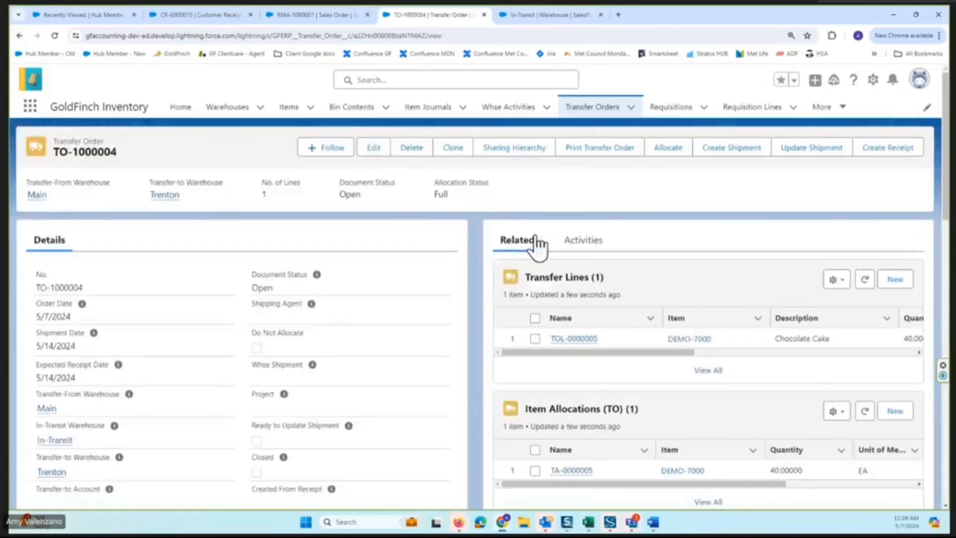
# View the printable transfer order document, and examine the order's item allocation details on its record.
pyautogui.click(605, 151)
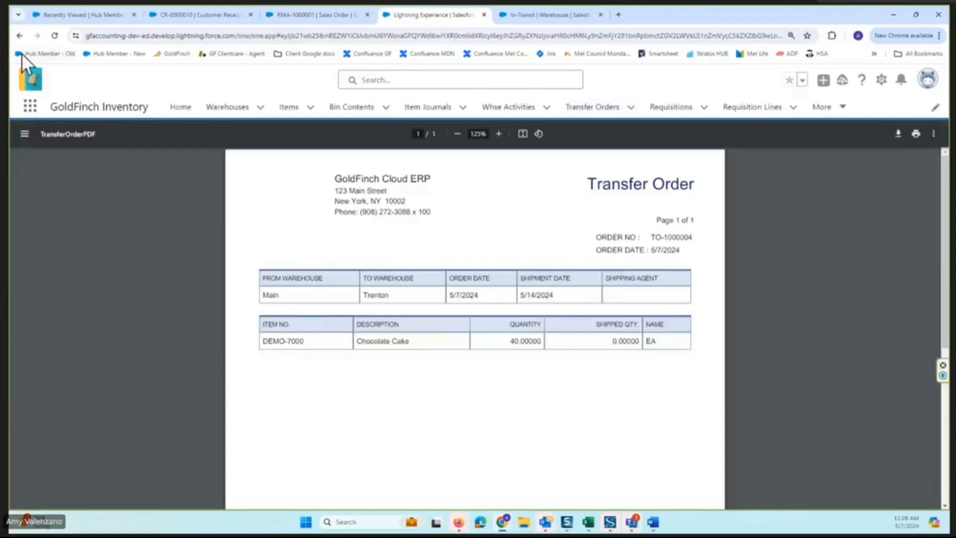
pyautogui.click(21, 36)
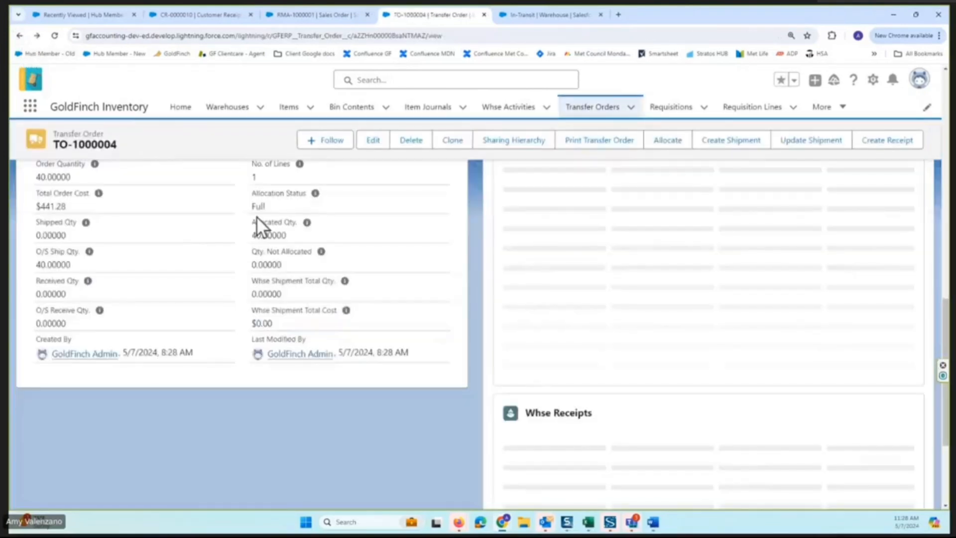
pyautogui.scroll(-2, 315, 238)
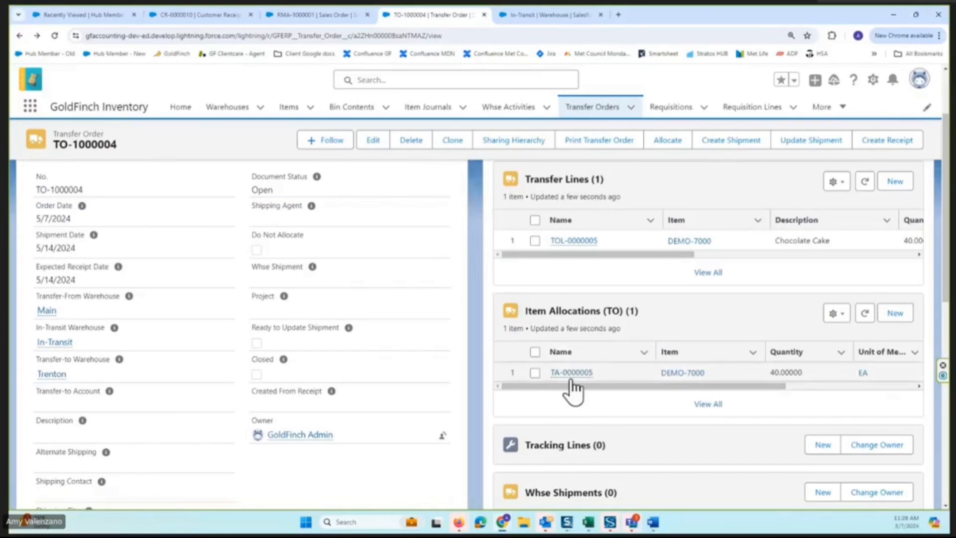
pyautogui.hscroll(3, 572, 381)
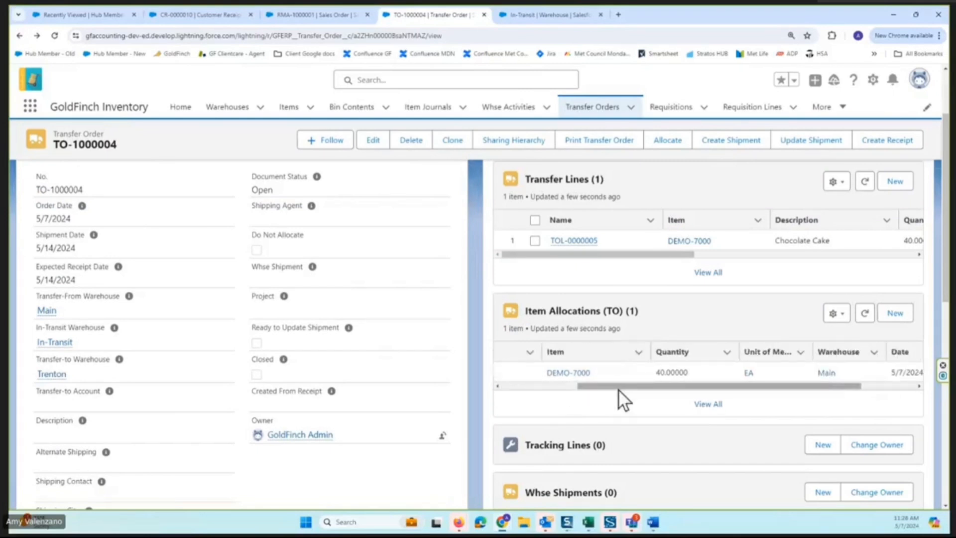
pyautogui.moveTo(618, 390); pyautogui.dragTo(650, 387)
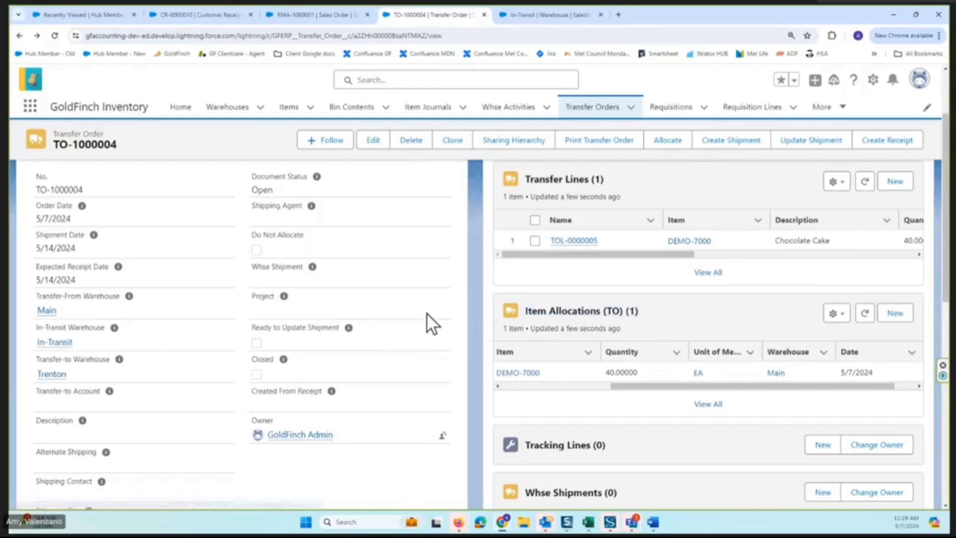
# Create a warehouse shipment from transfer order TO-1000004 and create a pick for that shipment.
pyautogui.scroll(2, 426, 312)
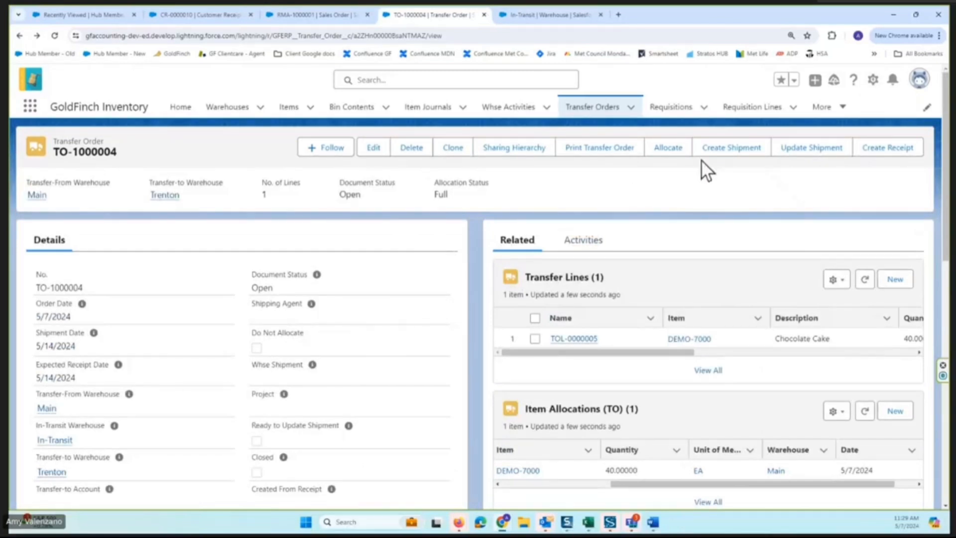
pyautogui.click(728, 161)
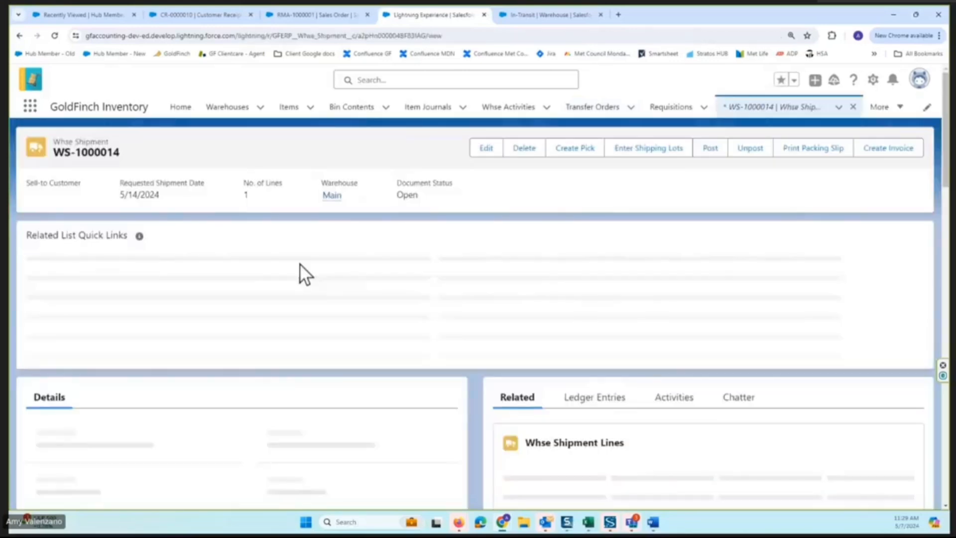
pyautogui.moveTo(304, 262)
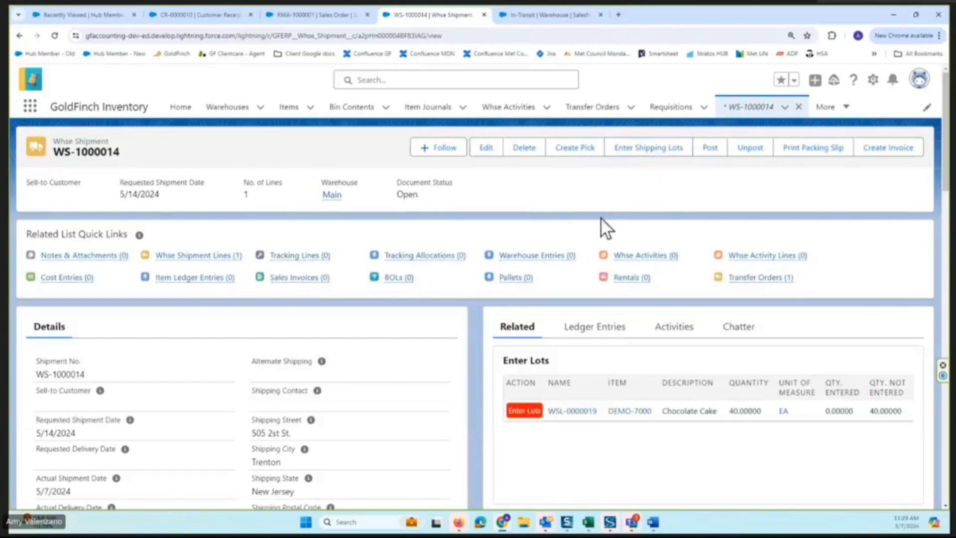
pyautogui.click(577, 149)
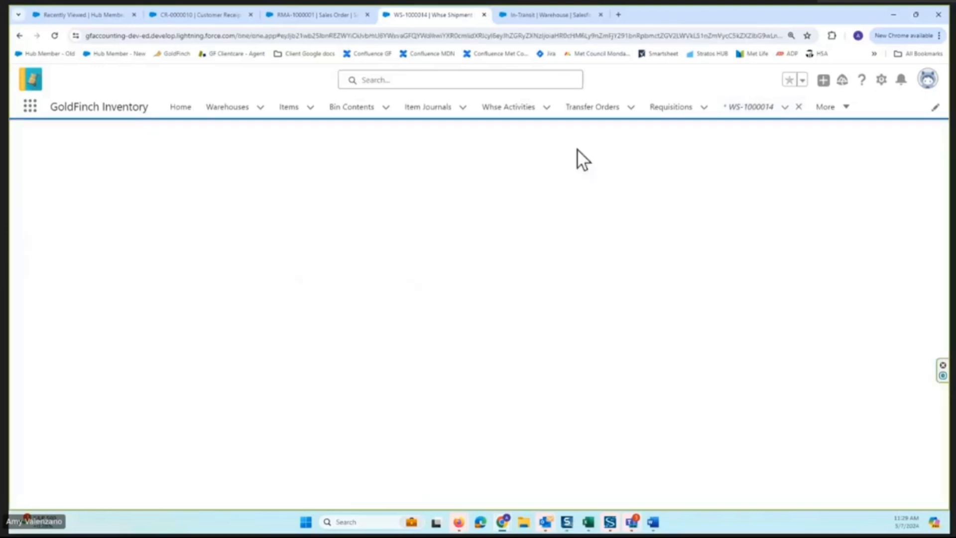
pyautogui.click(430, 205)
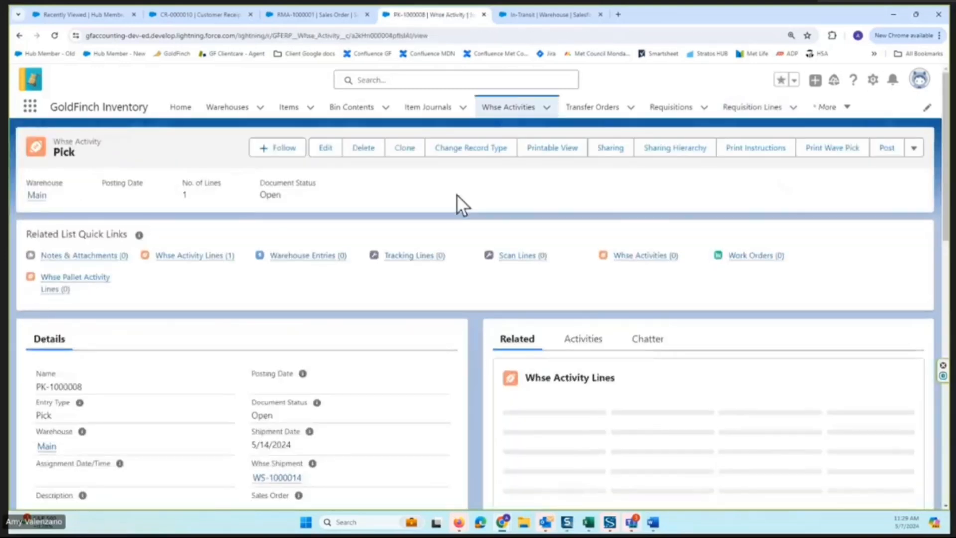
# Review the bins, item lot and quantity on the pick's warehouse activity line, and post the pick.
pyautogui.scroll(-2, 598, 299)
pyautogui.moveTo(656, 354); pyautogui.dragTo(685, 355)
pyautogui.hscroll(3, 684, 355)
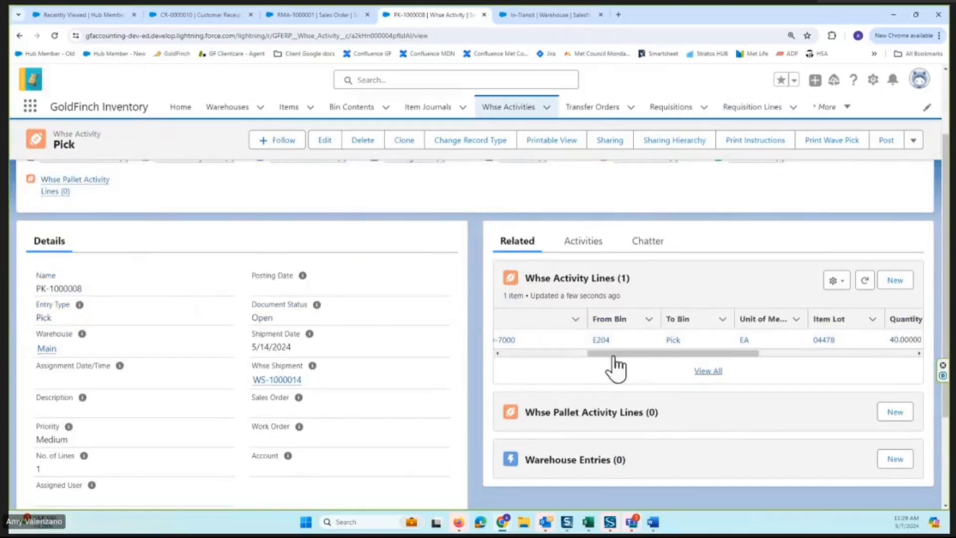
pyautogui.hscroll(-3, 610, 352)
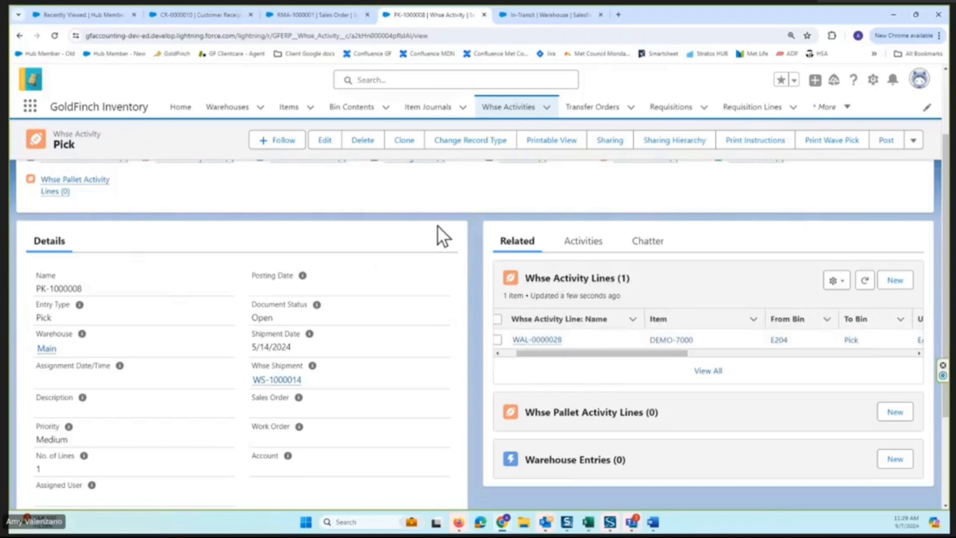
pyautogui.scroll(2, 438, 225)
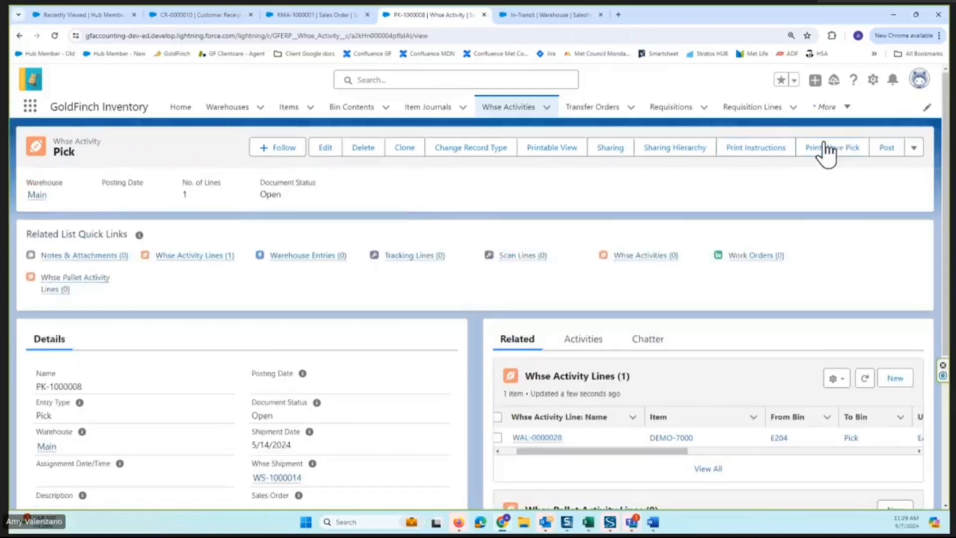
pyautogui.click(889, 150)
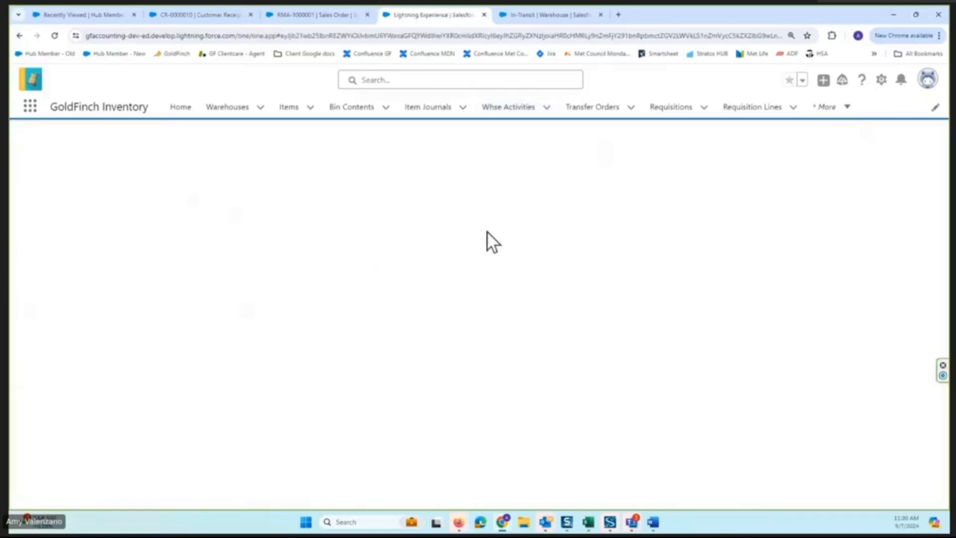
pyautogui.click(465, 243)
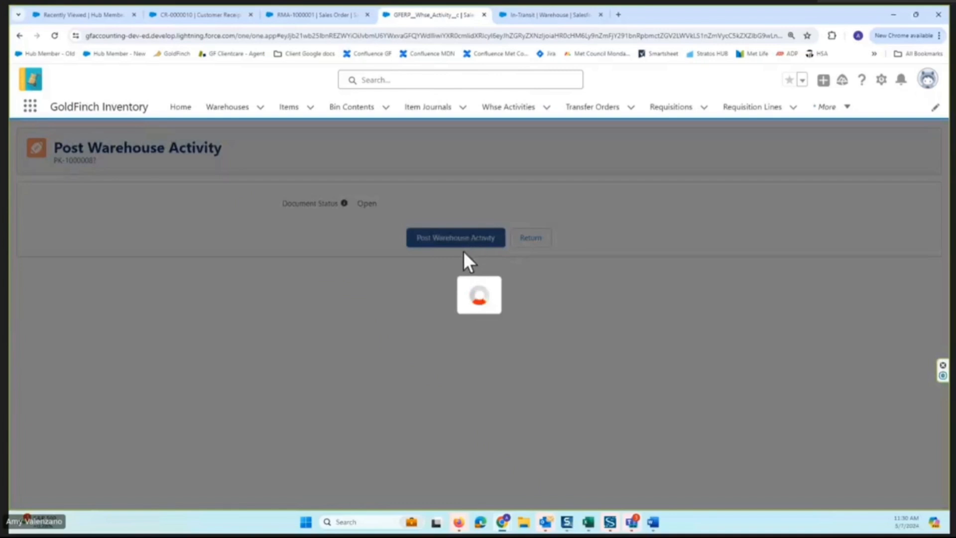
# Open the warehouse shipment linked to the posted pick and post the shipment.
pyautogui.scroll(-2, 269, 398)
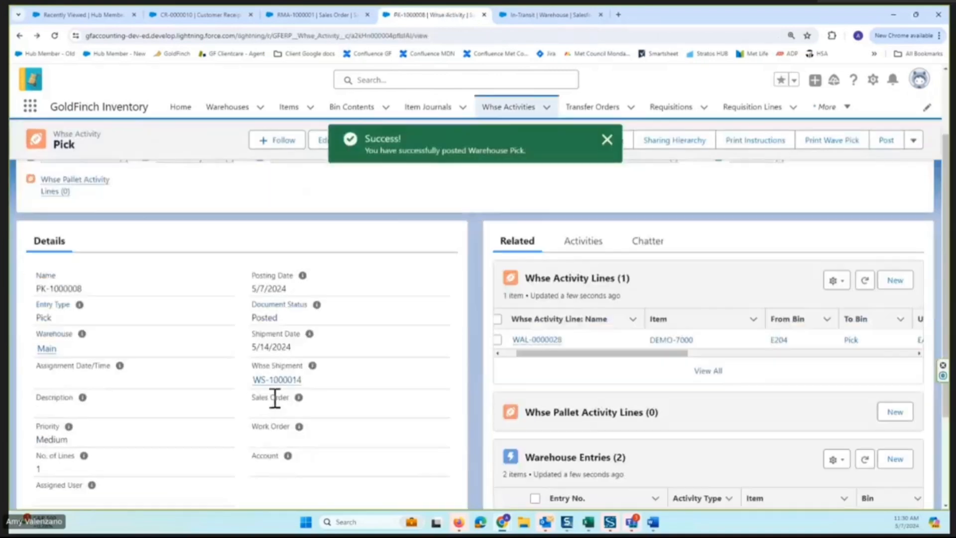
pyautogui.click(277, 380)
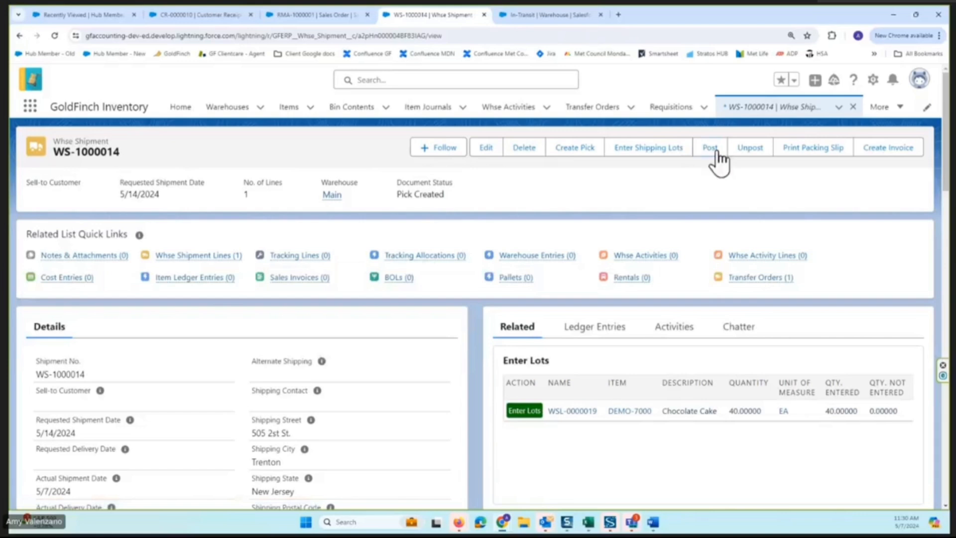
pyautogui.click(717, 152)
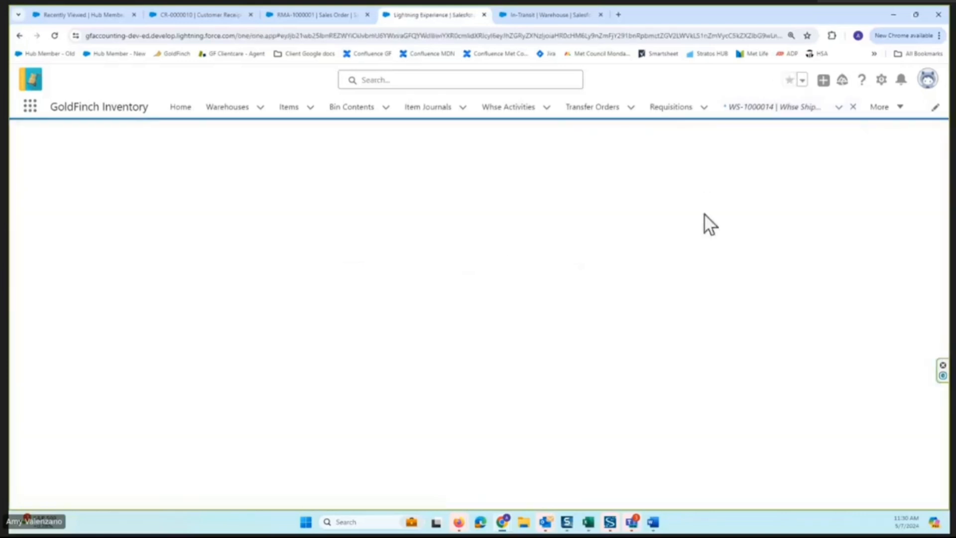
pyautogui.click(483, 275)
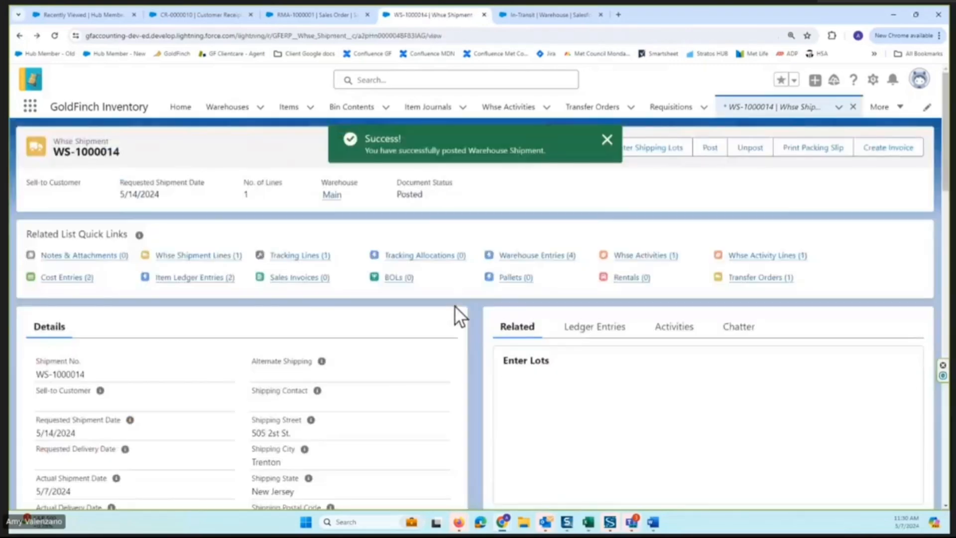
# Examine the posted shipment's warehouse entries and its full list of item ledger entries, and return to the shipment.
pyautogui.click(578, 327)
pyautogui.scroll(-2, 700, 331)
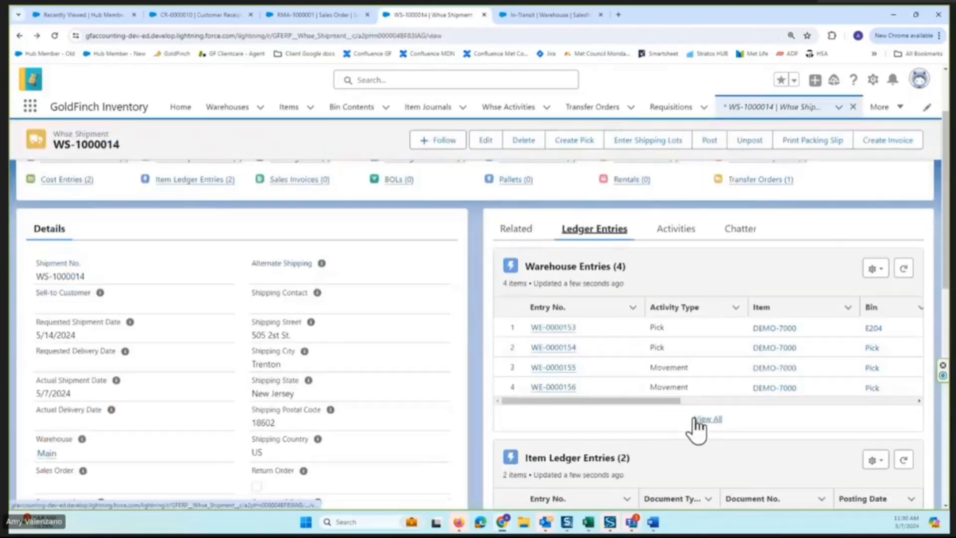
pyautogui.scroll(-1, 653, 424)
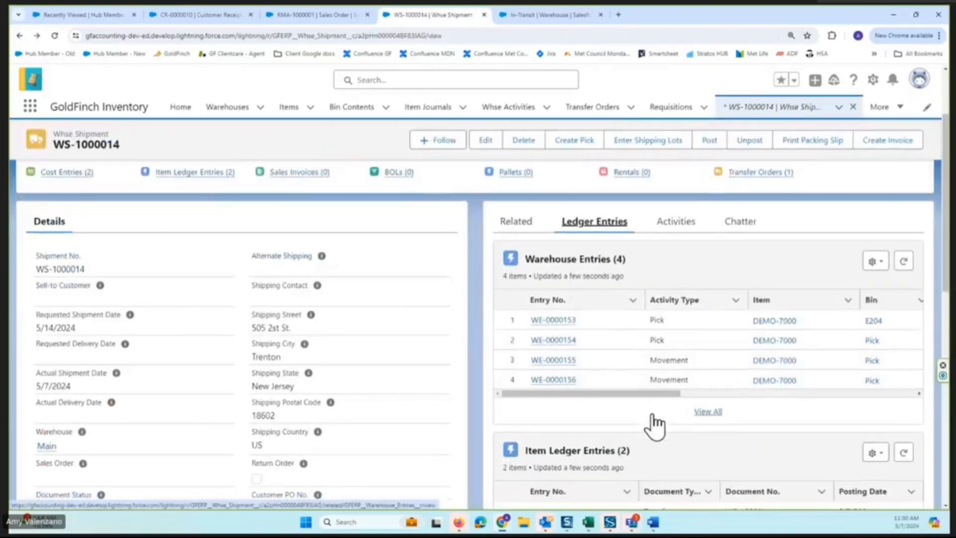
pyautogui.scroll(-2, 655, 424)
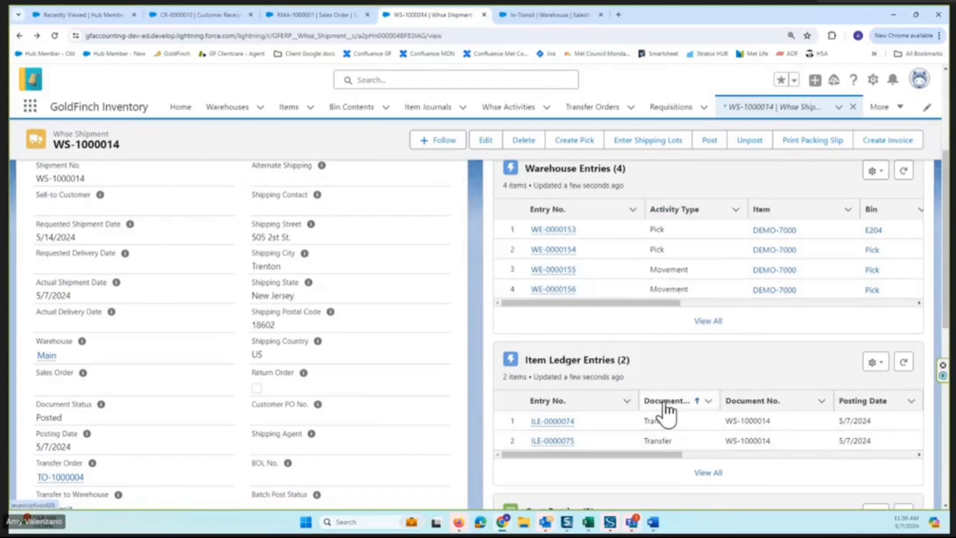
pyautogui.click(708, 472)
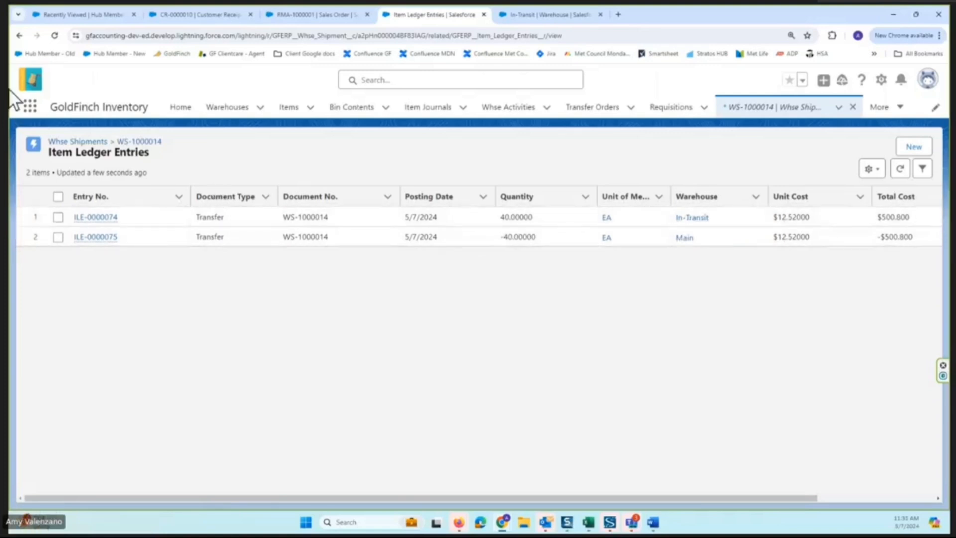
pyautogui.click(20, 36)
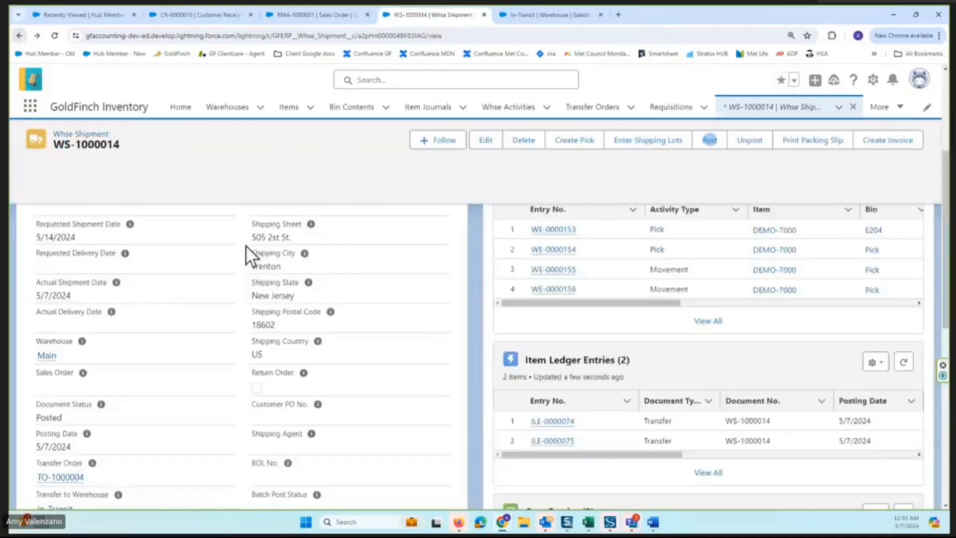
# Create a warehouse receipt from the shipment's linked transfer order and post the receipt.
pyautogui.scroll(-7, 373, 256)
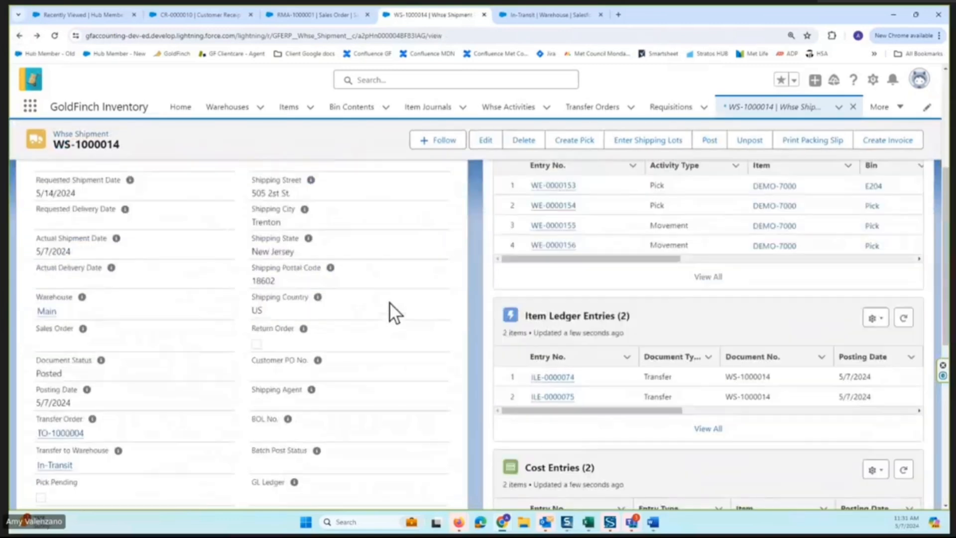
pyautogui.click(66, 379)
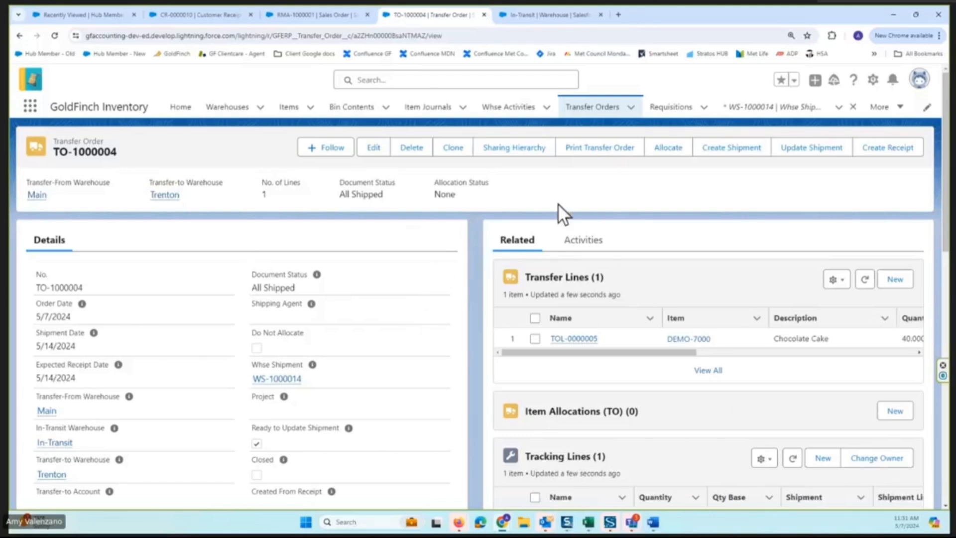
pyautogui.click(896, 159)
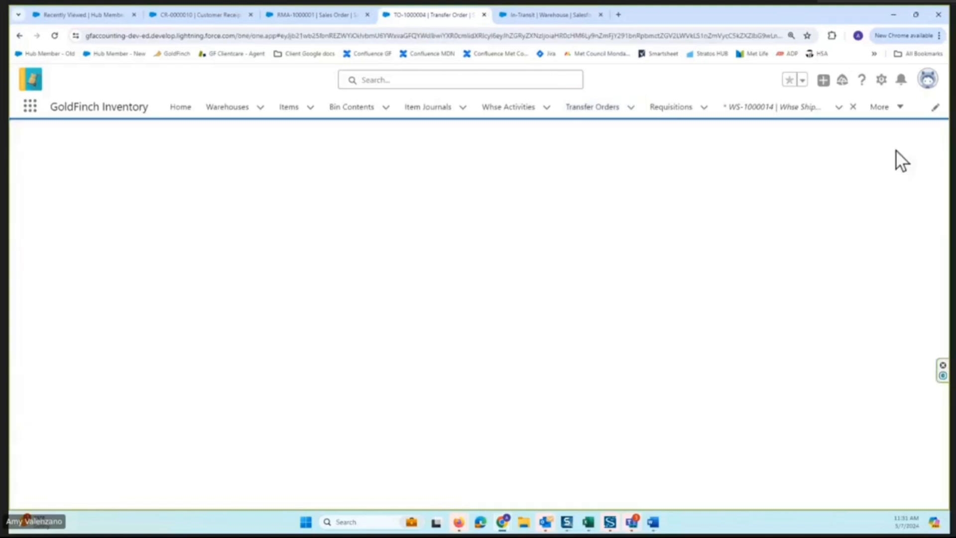
pyautogui.click(448, 208)
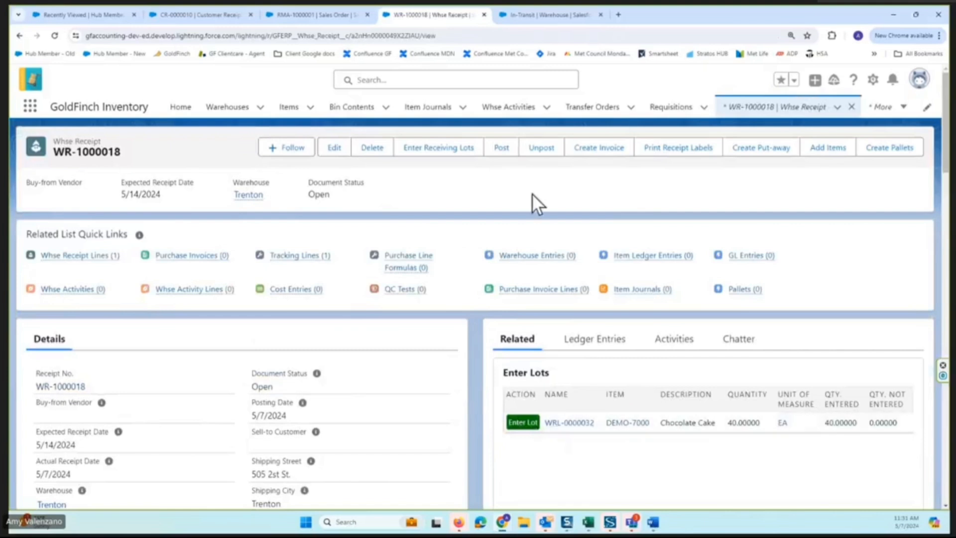
pyautogui.click(504, 152)
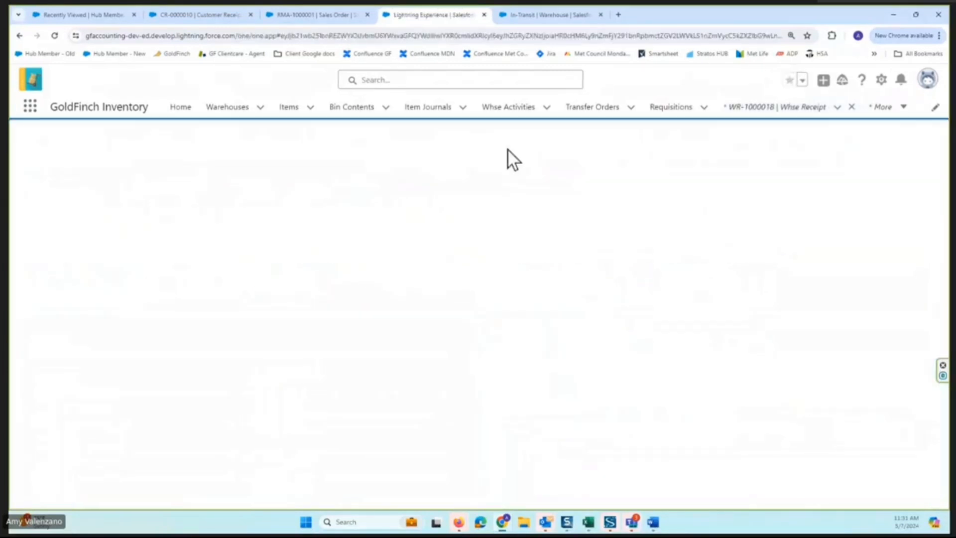
pyautogui.click(438, 239)
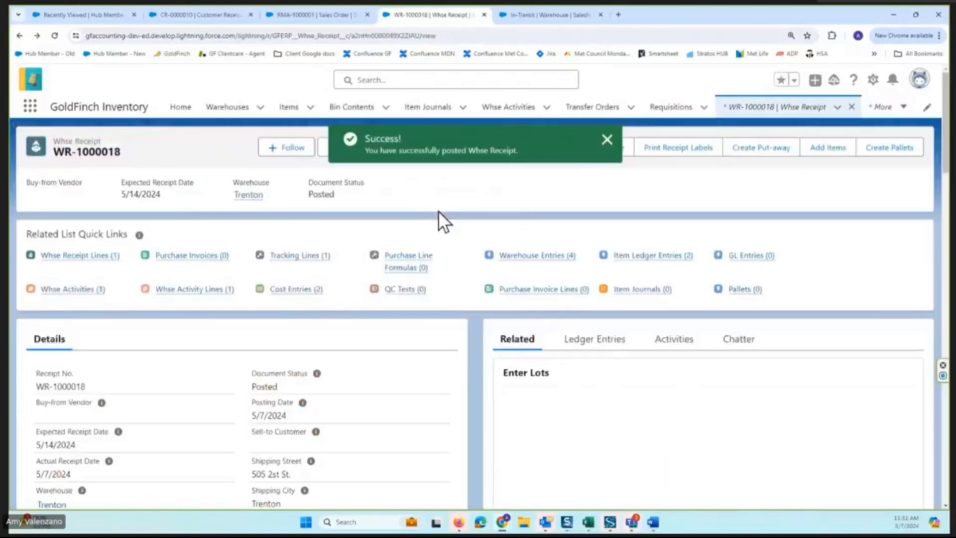
# Examine the posted receipt's full list of item ledger entries, and return to the receipt to check its warehouse entries.
pyautogui.click(602, 334)
pyautogui.scroll(-6, 702, 339)
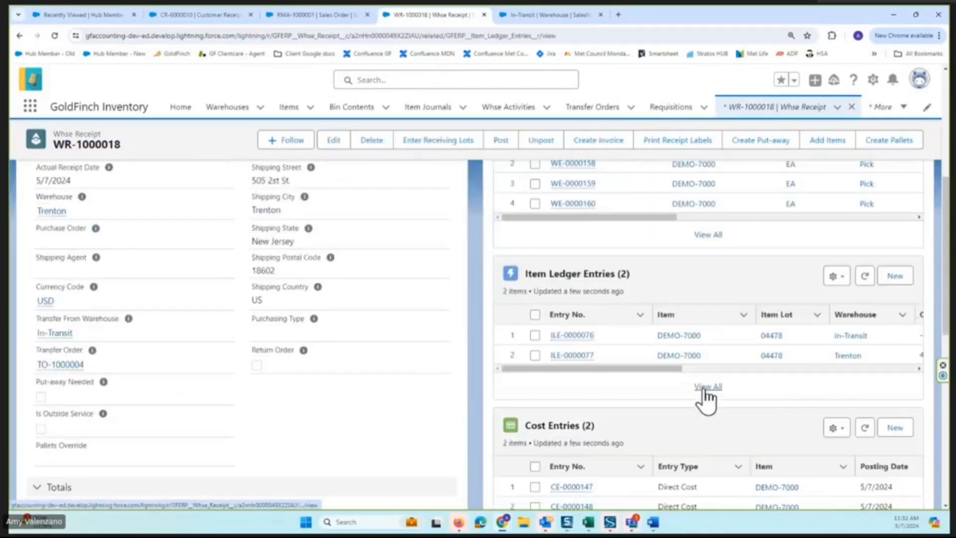
pyautogui.click(706, 388)
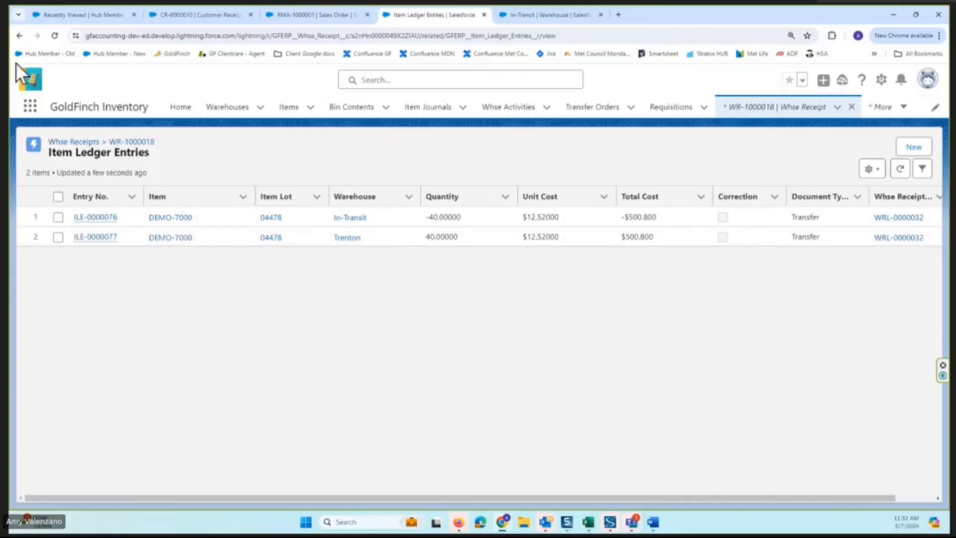
pyautogui.click(19, 36)
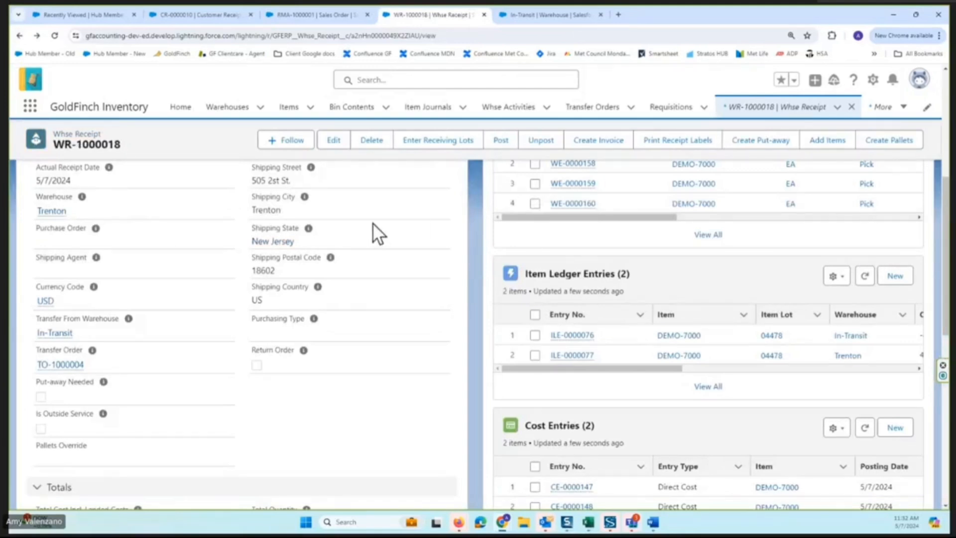
pyautogui.scroll(4, 548, 234)
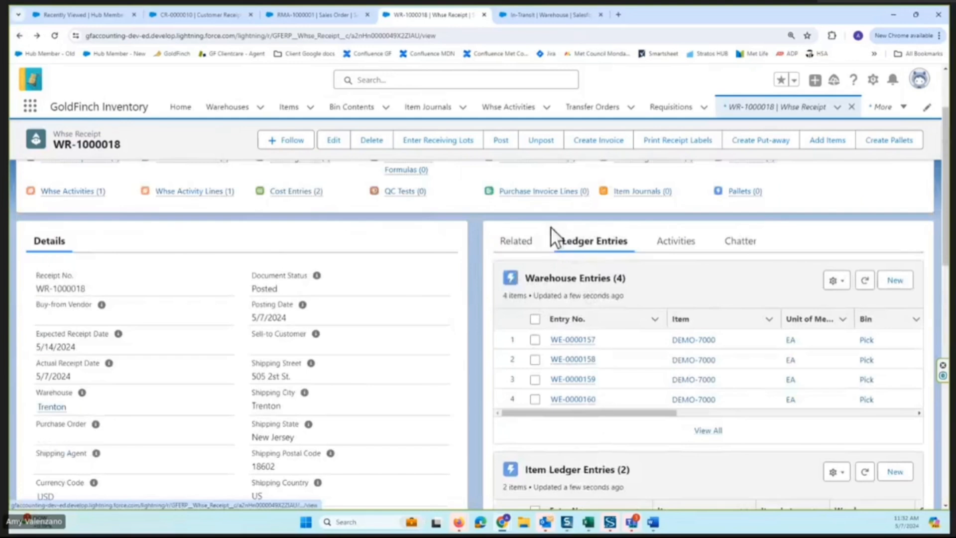
pyautogui.scroll(2, 551, 226)
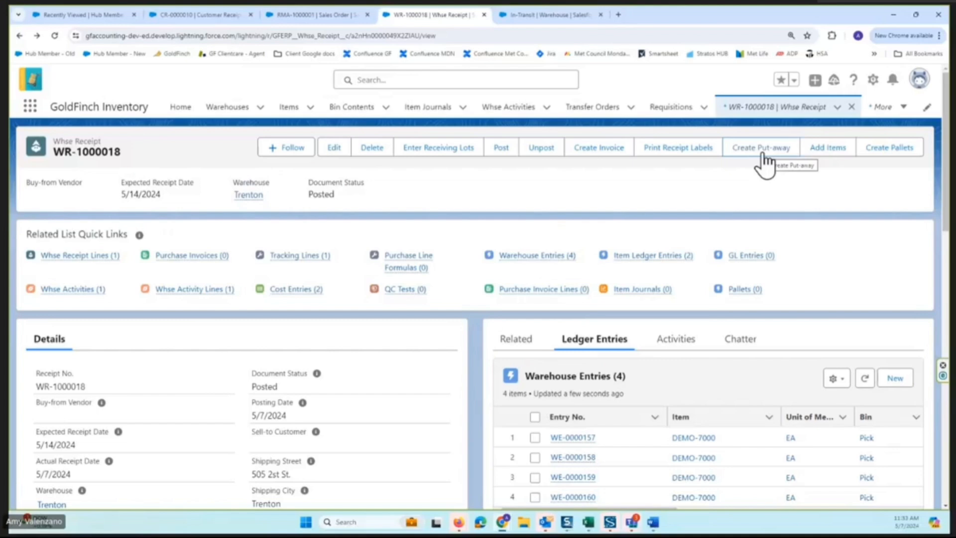
# Open the receipt's linked transfer order to check its document status, and view the list of all transfer orders.
pyautogui.scroll(-8, 279, 357)
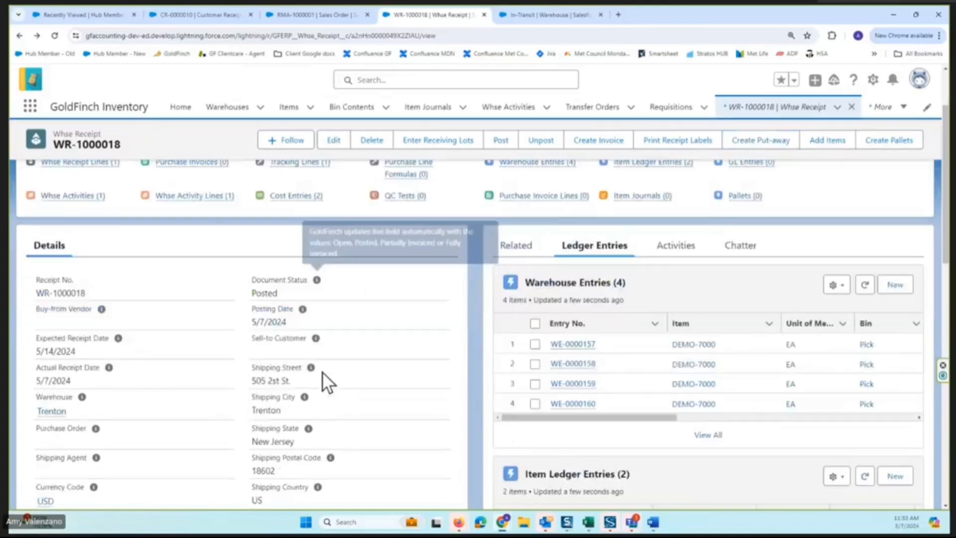
pyautogui.click(58, 267)
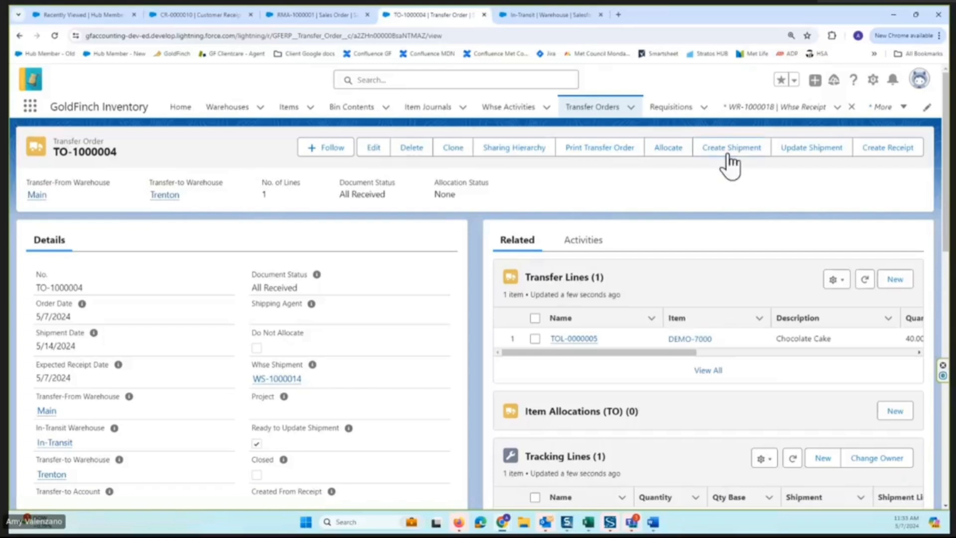
pyautogui.click(573, 111)
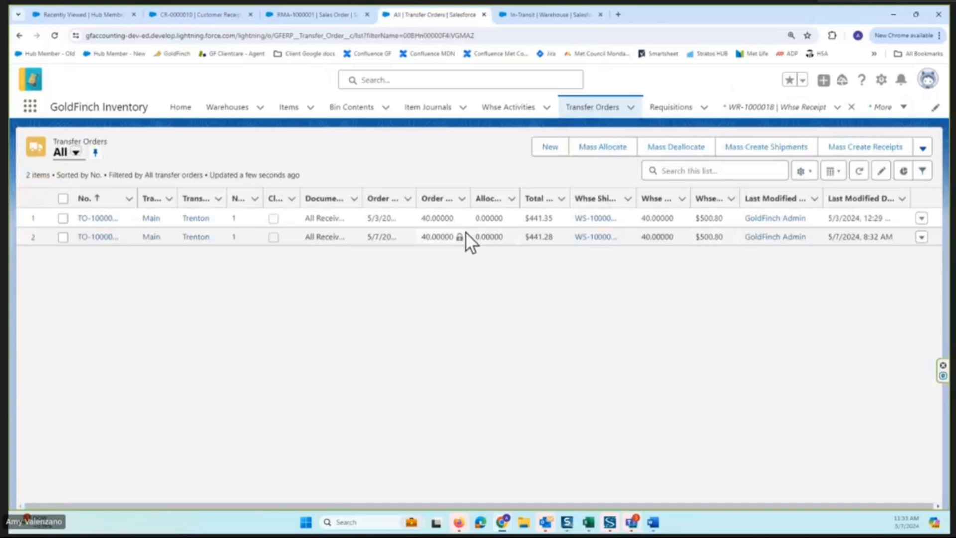